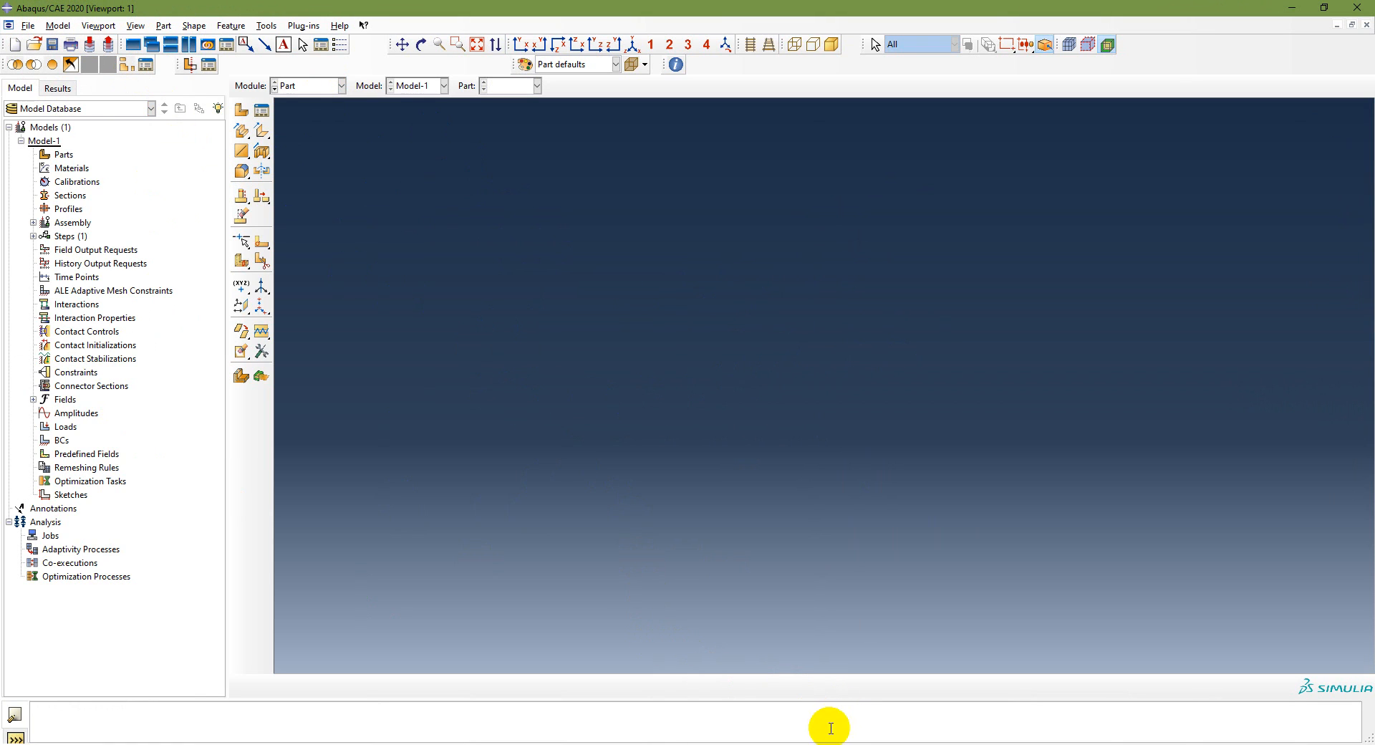
{"action": "key", "text": "alt+Tab"}
{"action": "left_click", "coordinate": [659, 333]}
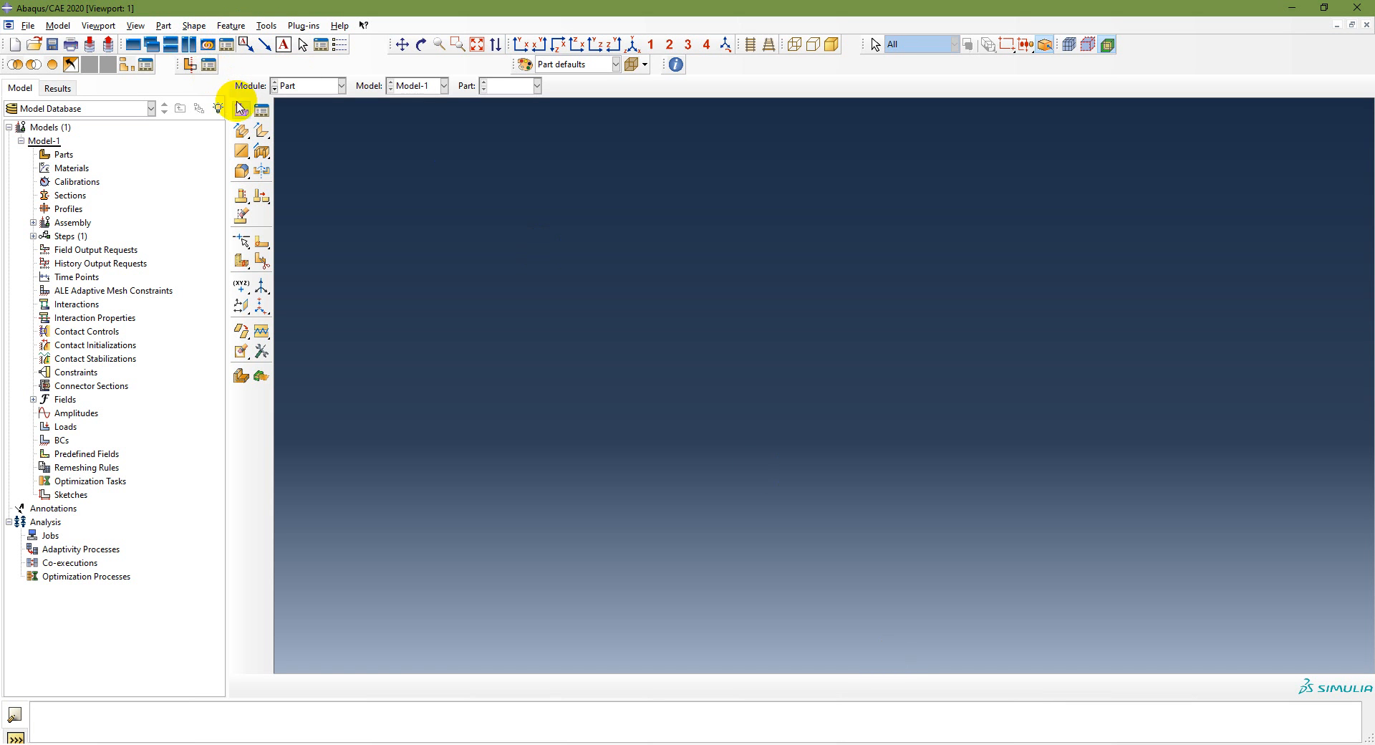
{"action": "left_click", "coordinate": [301, 87]}
{"action": "left_click", "coordinate": [298, 108]}
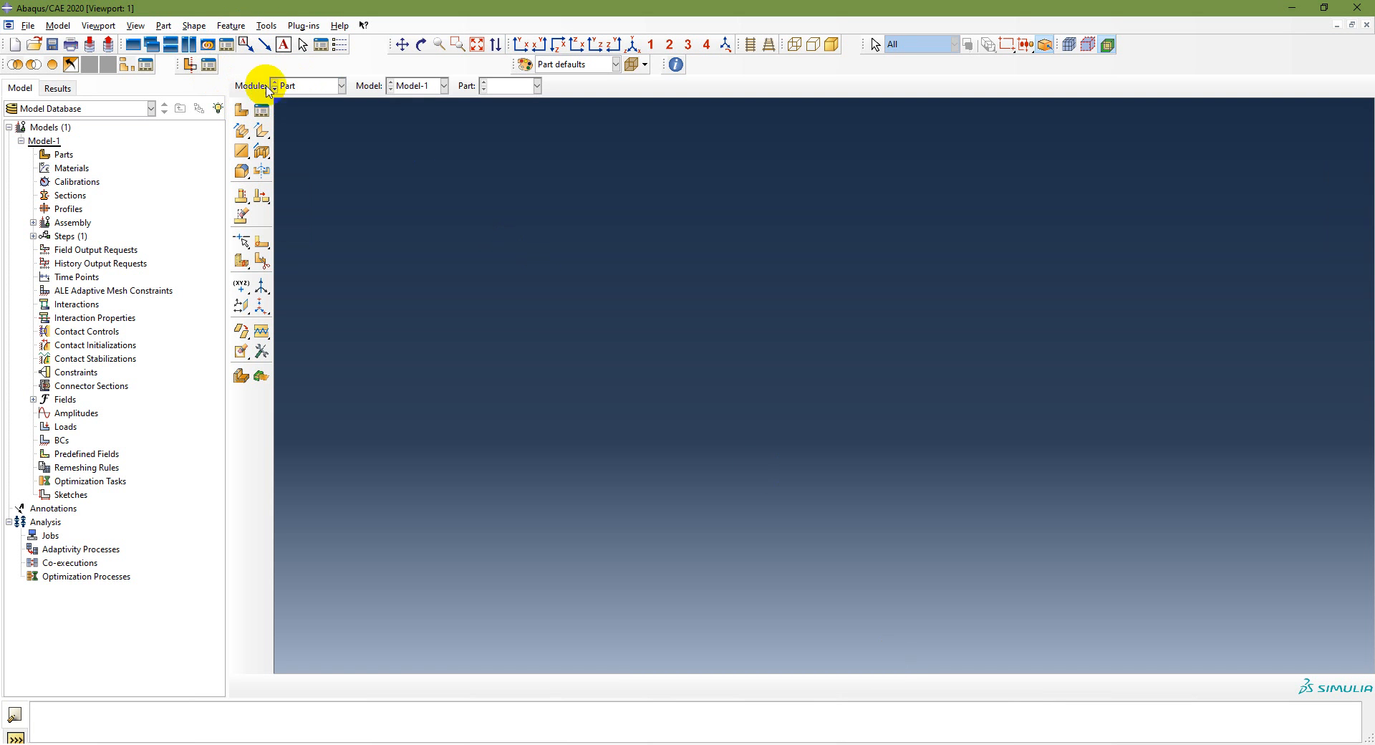
Start creating a part and check the numbered glass and air layers on the double-pane window slide in PowerPoint.
{"action": "double_click", "coordinate": [62, 157]}
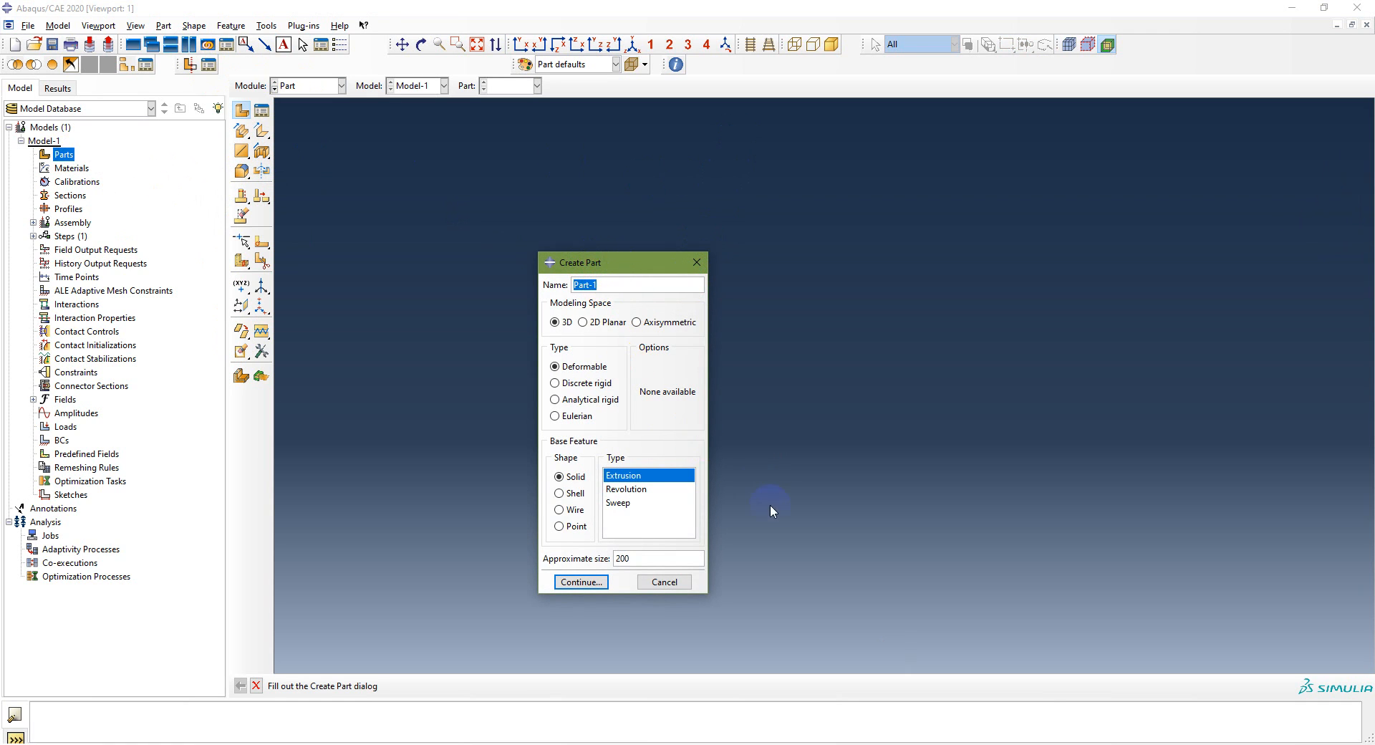
{"action": "left_click", "coordinate": [782, 301]}
{"action": "key", "text": "alt+Tab"}
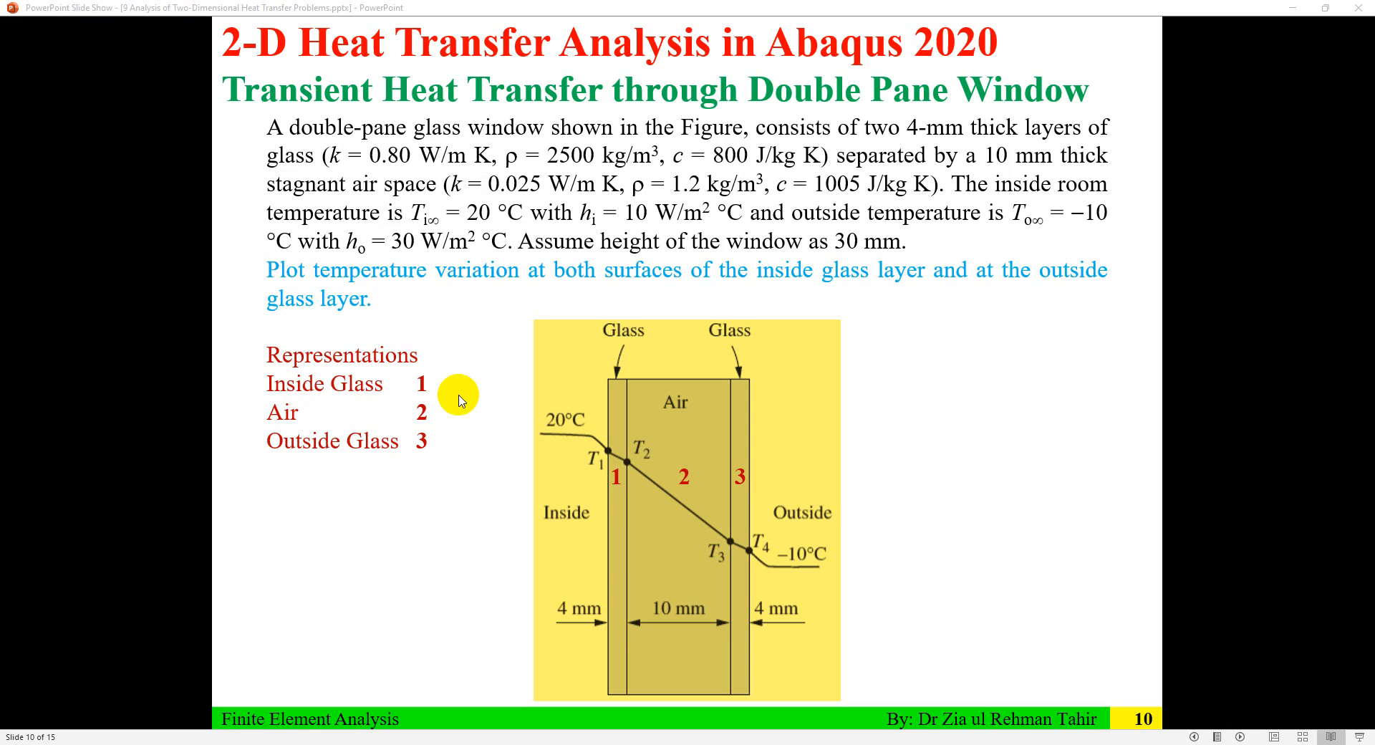
{"action": "left_click", "coordinate": [615, 479]}
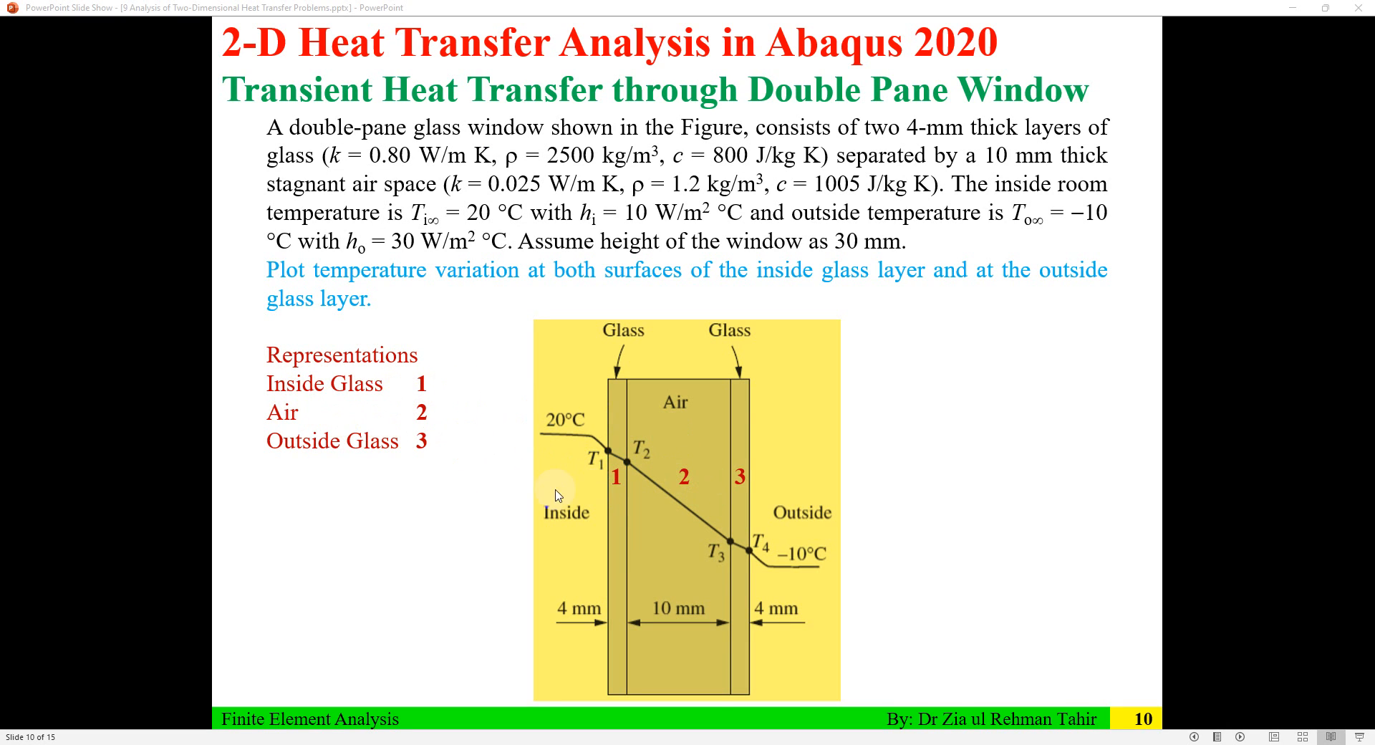
{"action": "left_click", "coordinate": [691, 456]}
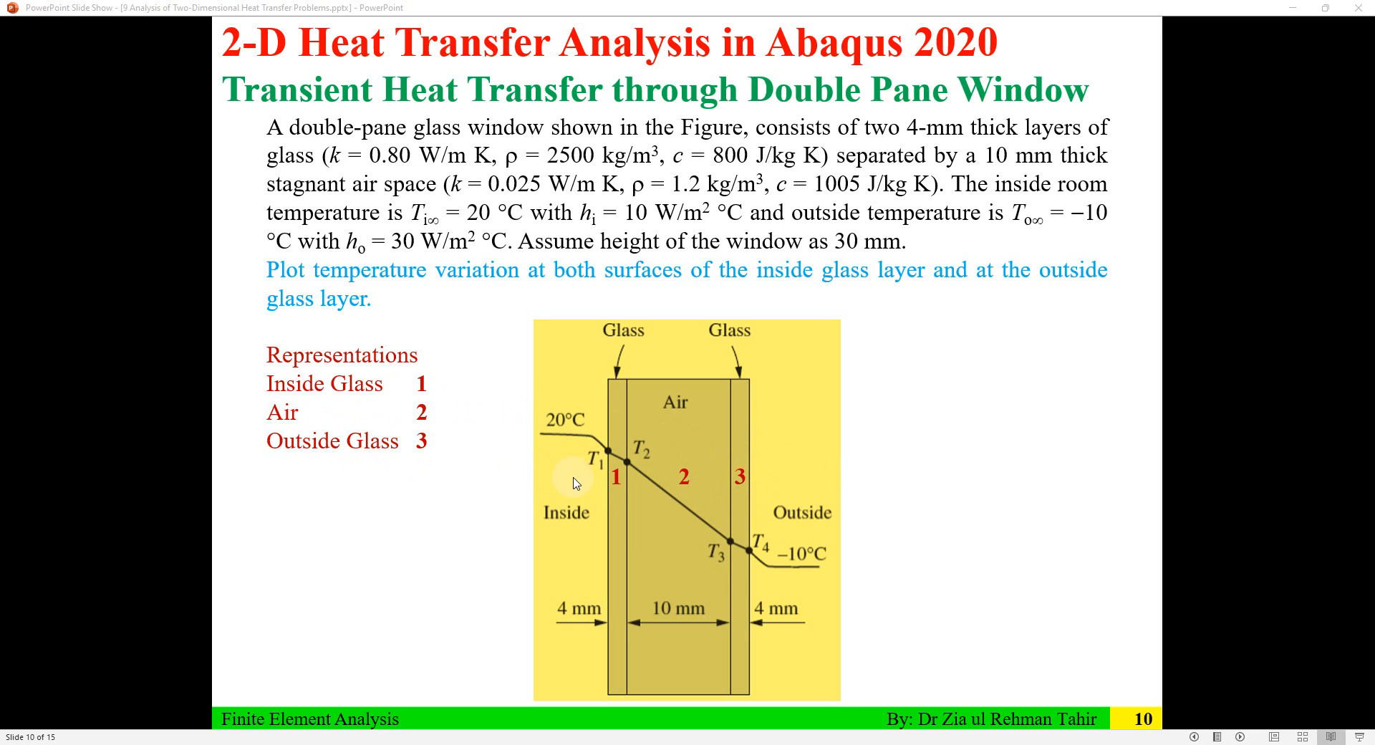
{"action": "left_click", "coordinate": [616, 478]}
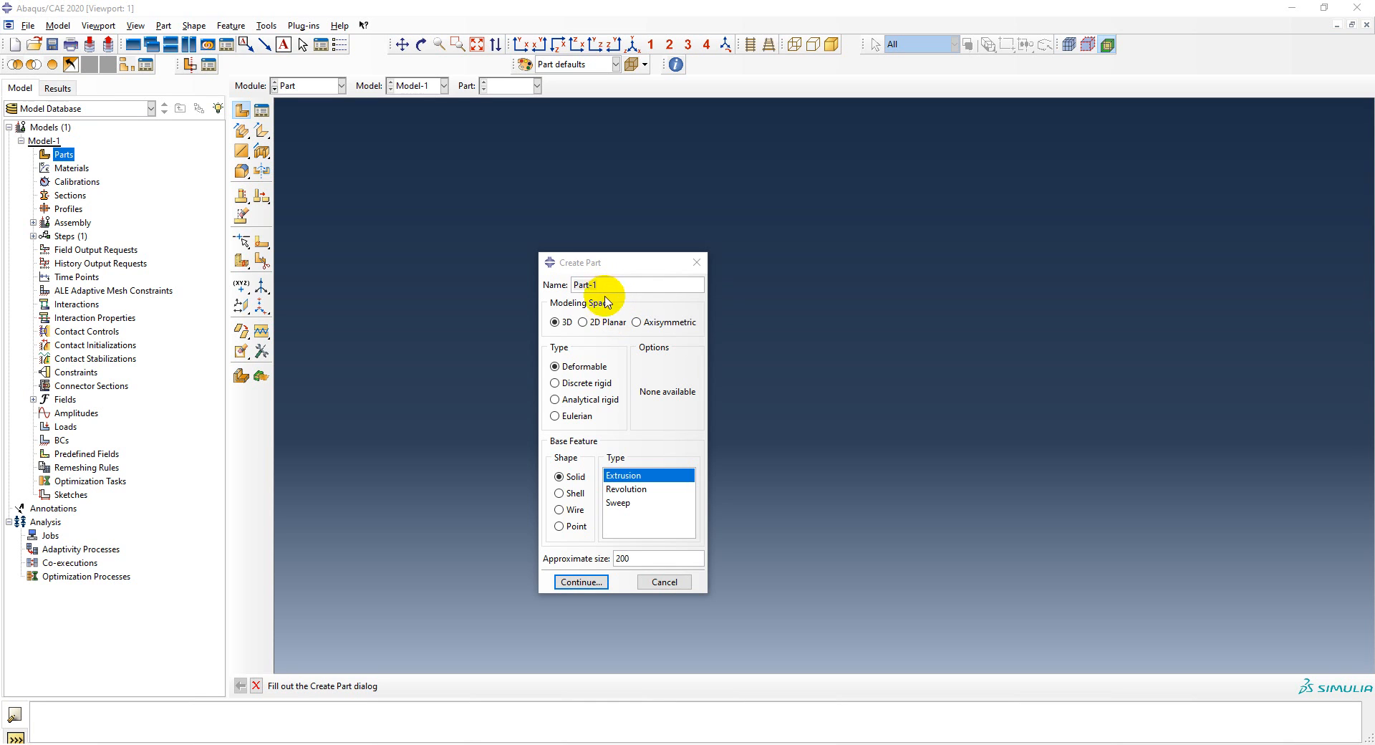
Configure Part-1 as a 2D planar deformable shell with an approximate size of 60 and enter its sketch.
{"action": "left_click", "coordinate": [583, 321]}
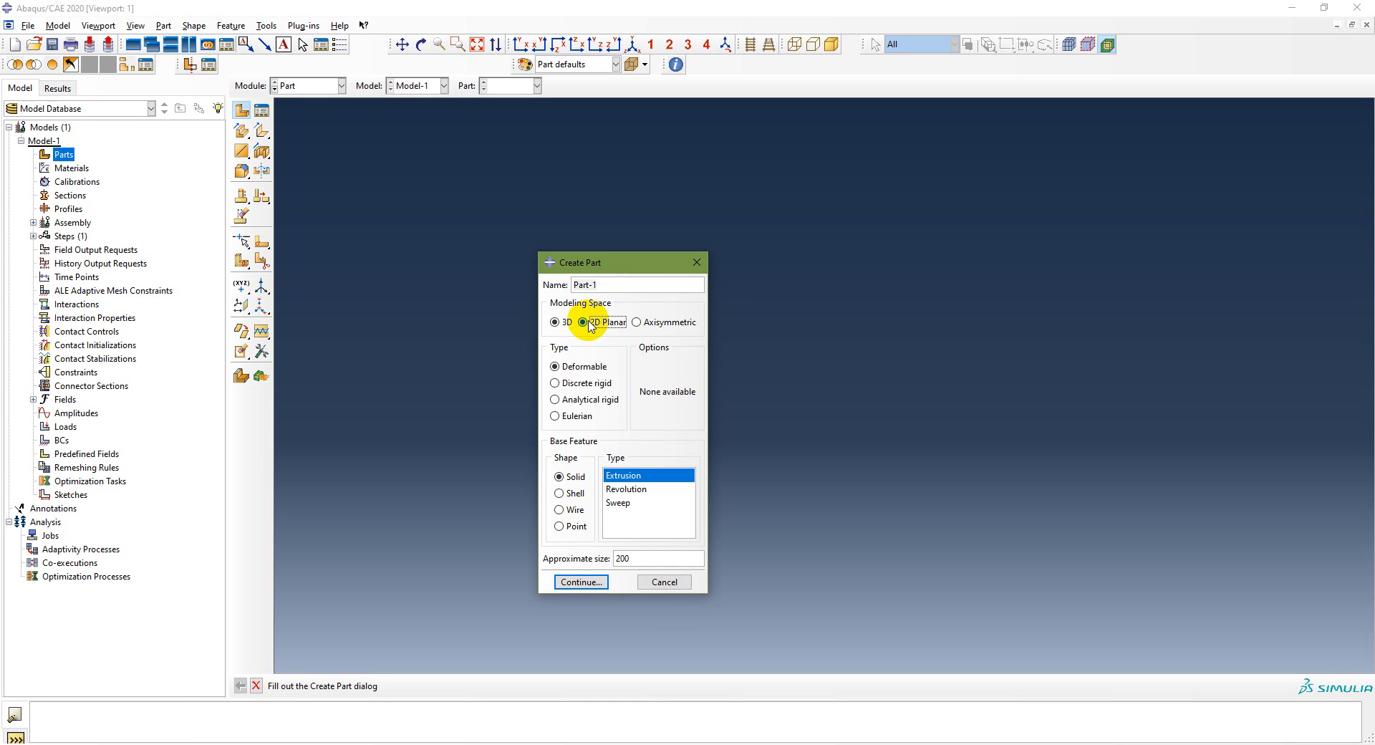
{"action": "left_click", "coordinate": [658, 560]}
{"action": "double_click", "coordinate": [659, 559]}
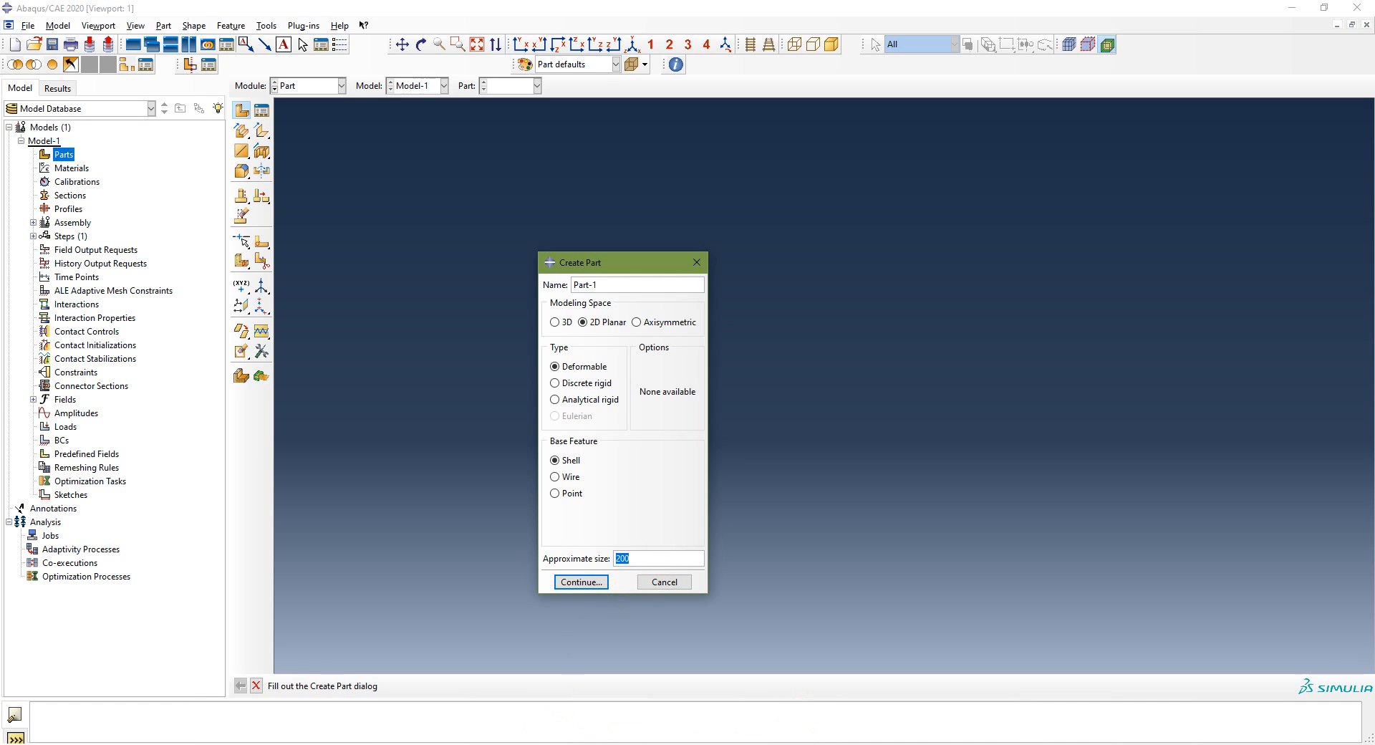
{"action": "key", "text": "alt+Tab"}
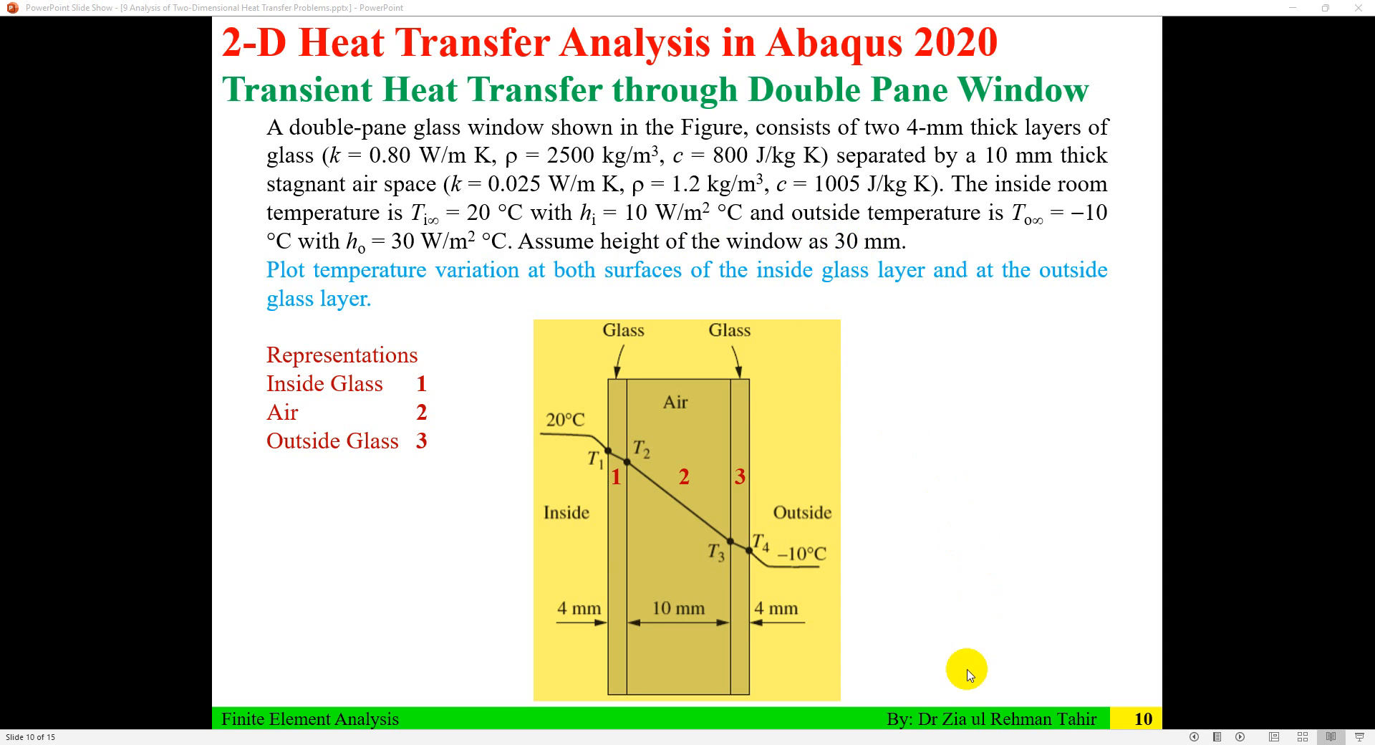
{"action": "left_click", "coordinate": [928, 744]}
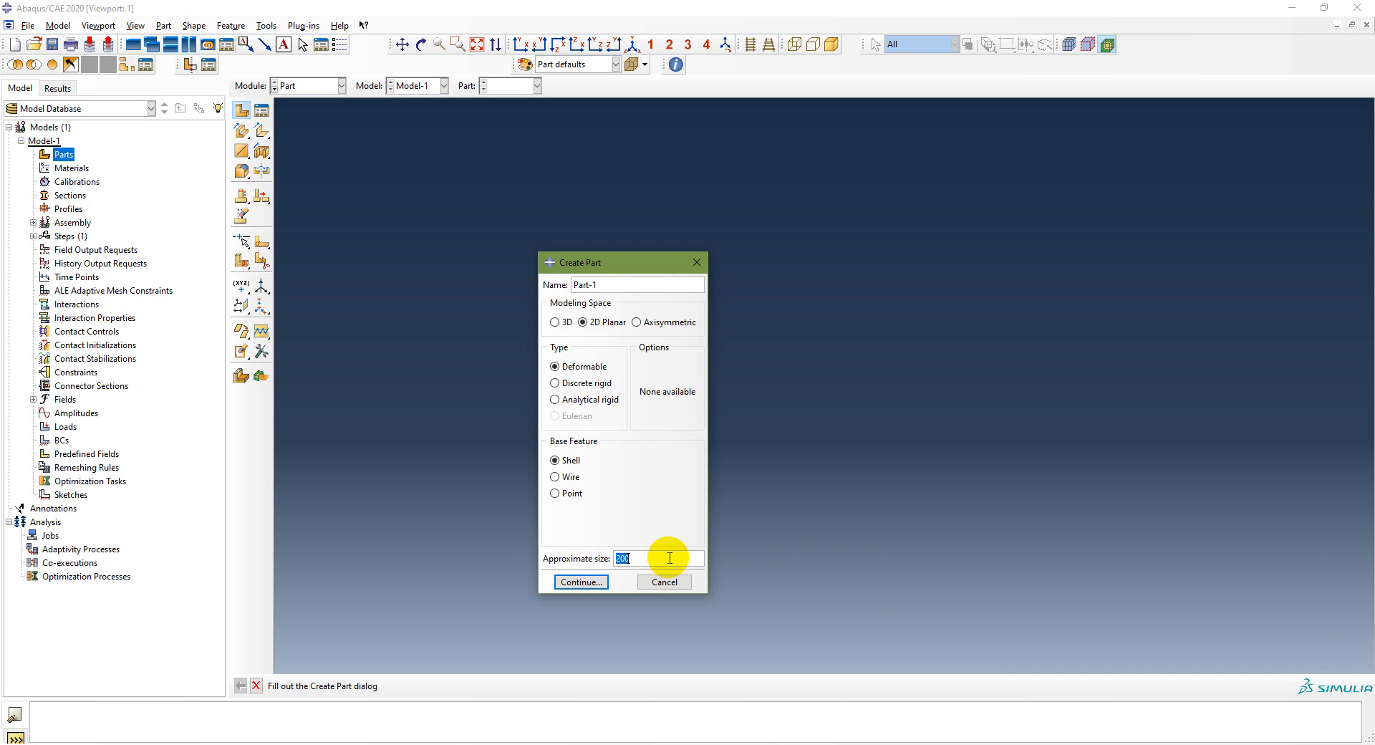
{"action": "type", "text": "60"}
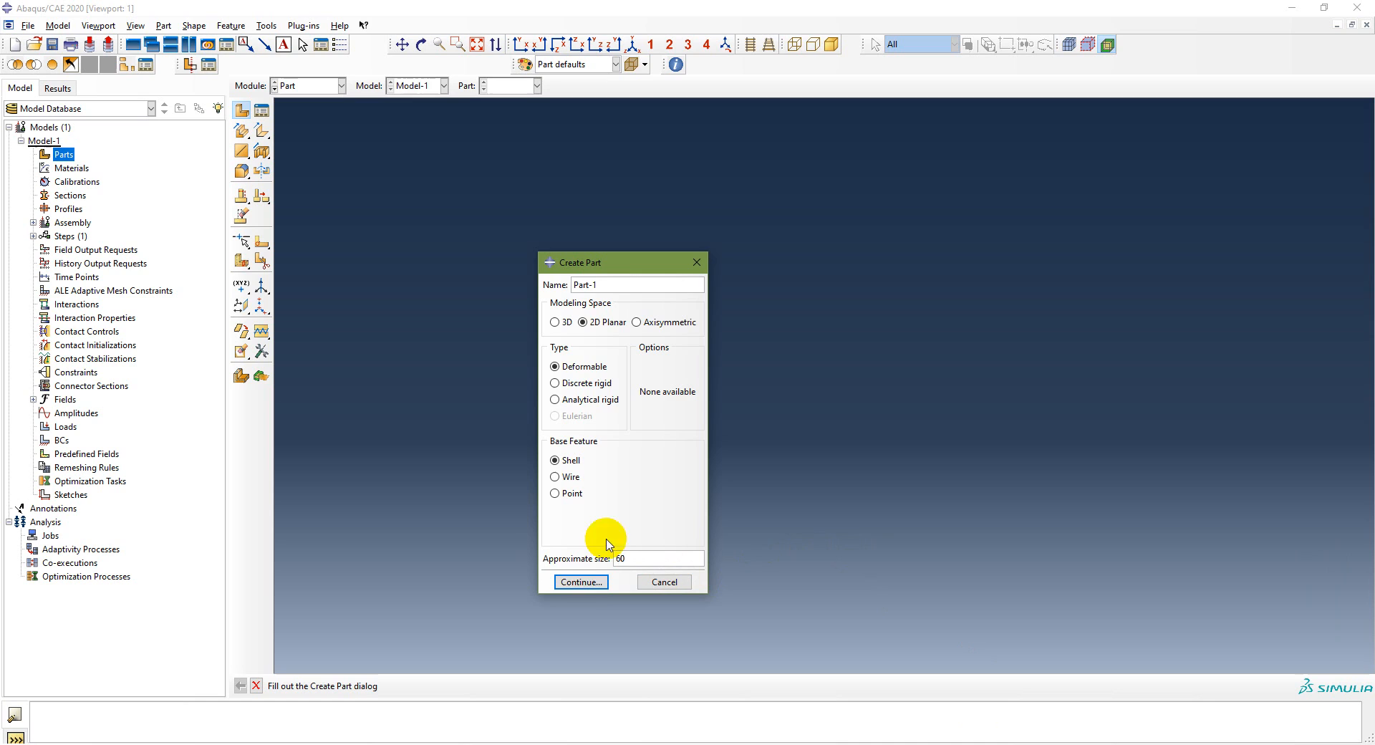
{"action": "left_click", "coordinate": [580, 581]}
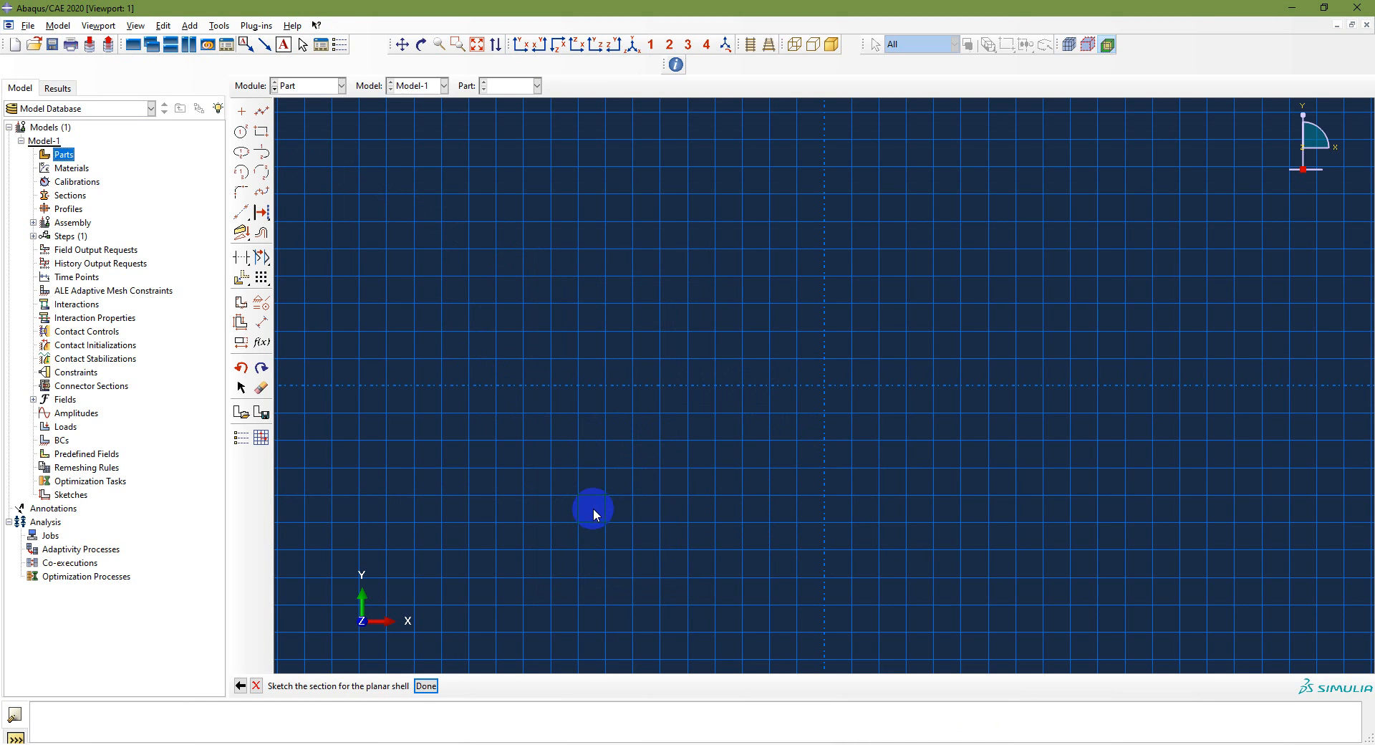
Try to sketch the inside glass rectangle from the origin to the opposite corner 4e-3, 30e-3.
{"action": "left_click", "coordinate": [473, 742]}
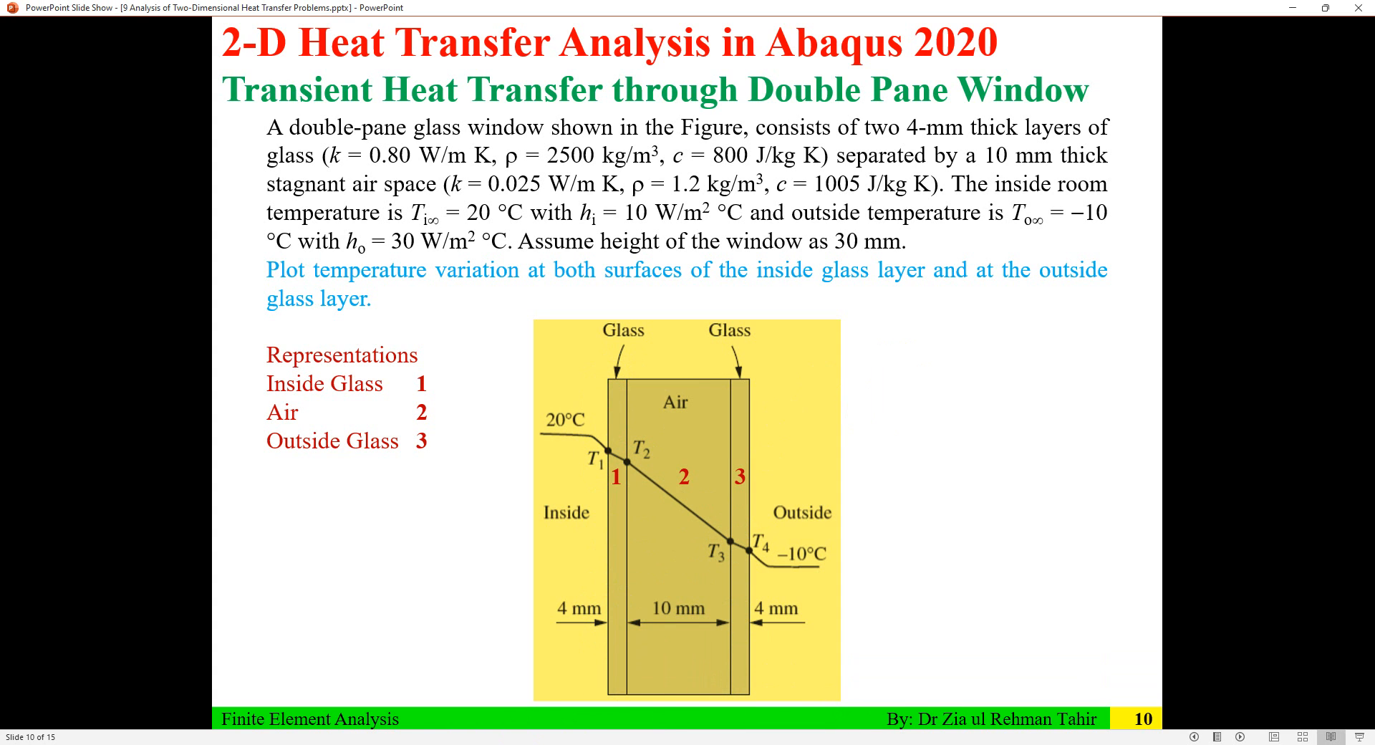
{"action": "key", "text": "alt+Tab"}
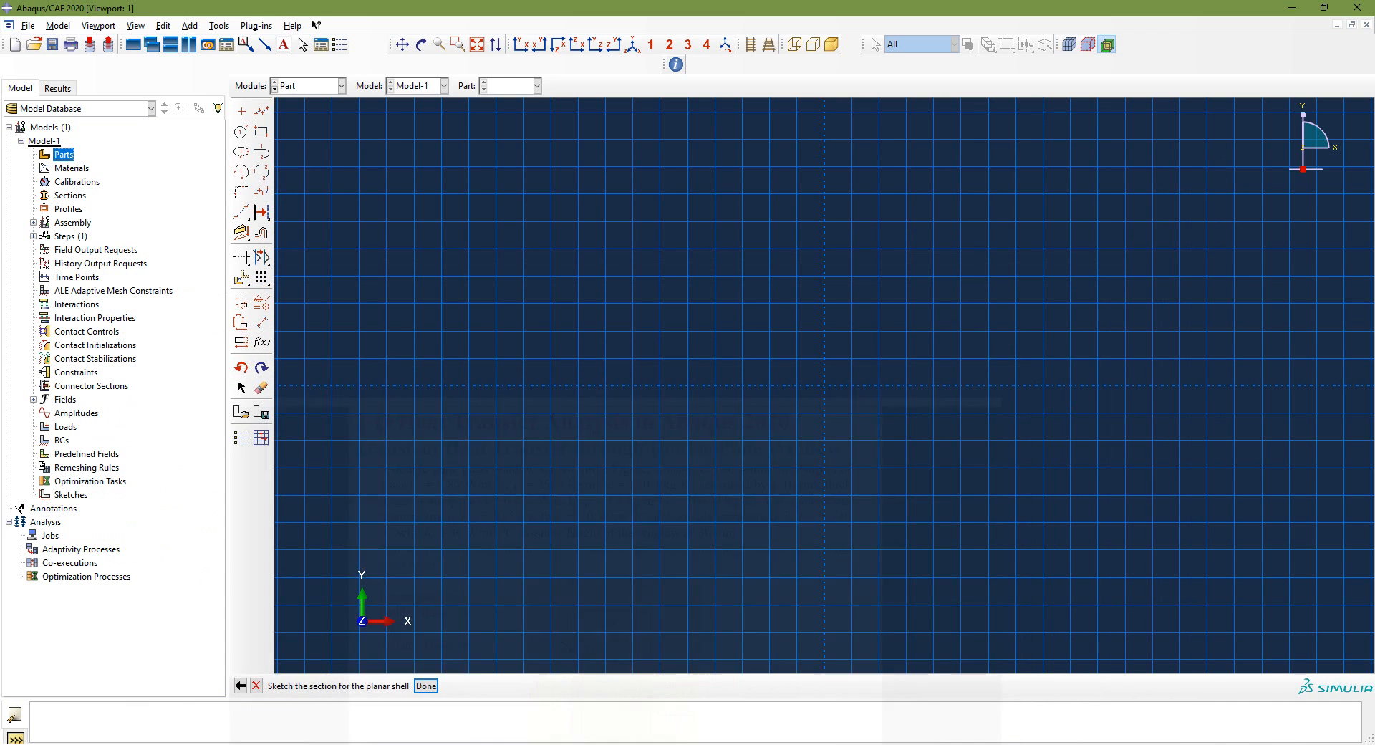
{"action": "left_click", "coordinate": [261, 134]}
{"action": "scroll", "coordinate": [839, 381], "scroll_direction": "up", "scroll_amount": 1}
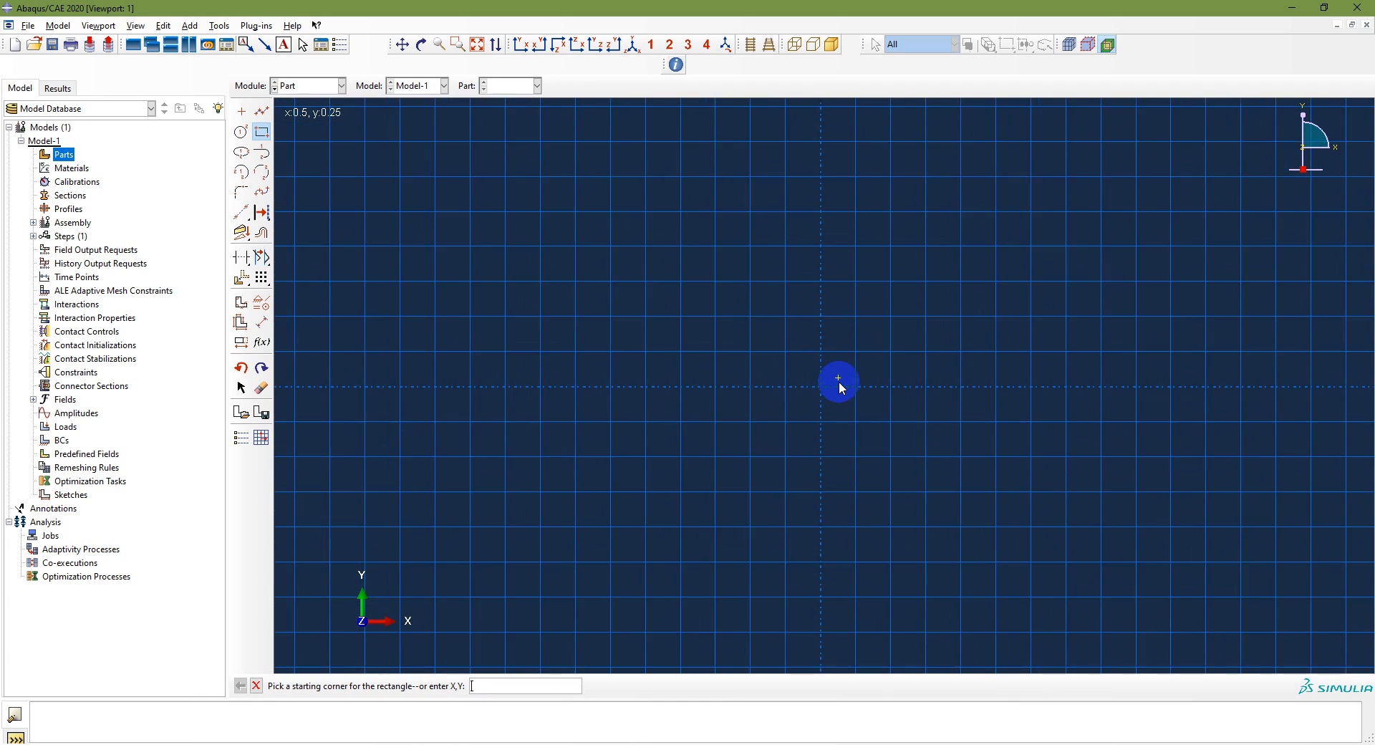
{"action": "scroll", "coordinate": [839, 381], "scroll_direction": "up", "scroll_amount": 1}
{"action": "left_click", "coordinate": [813, 389]}
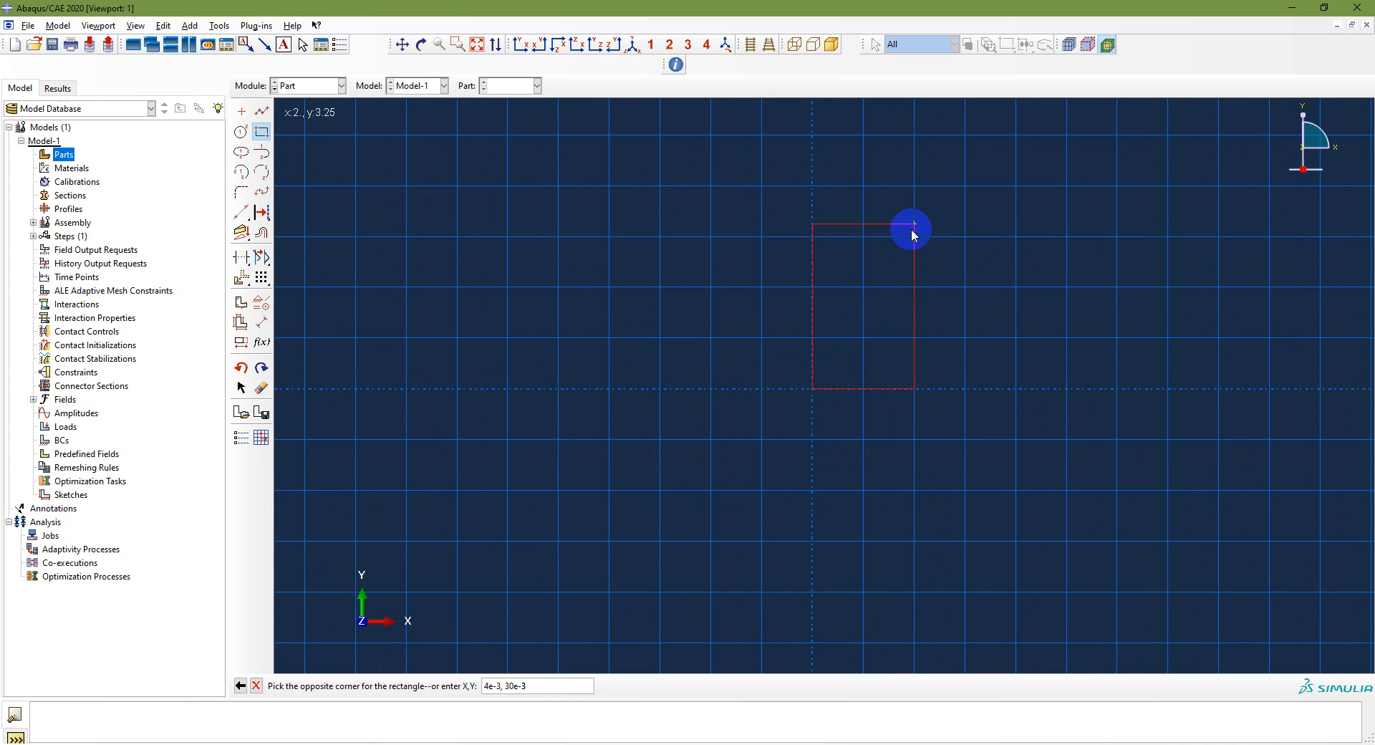
{"action": "key", "text": "Return"}
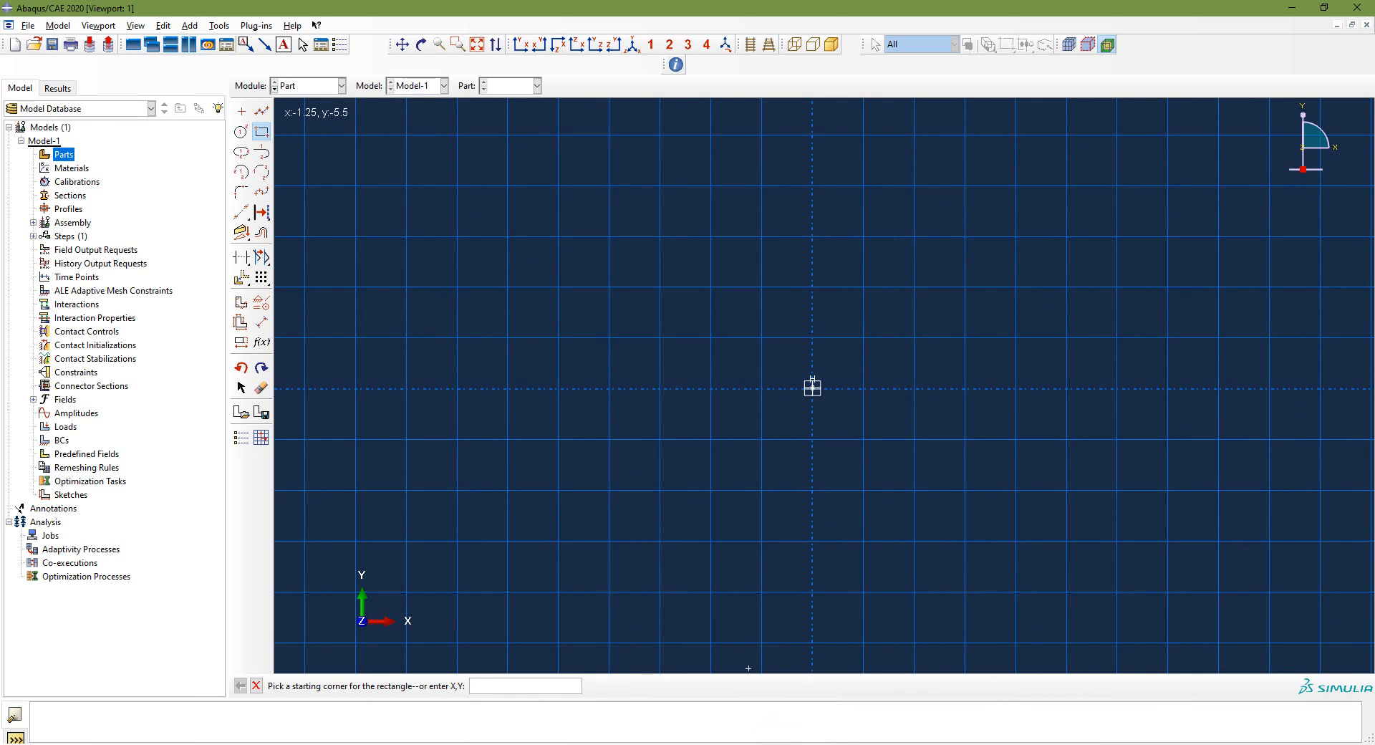
Sketch the inside glass rectangle from the origin to the opposite corner 4e-3, 30e-3 and end the rectangle command.
{"action": "left_click", "coordinate": [502, 685]}
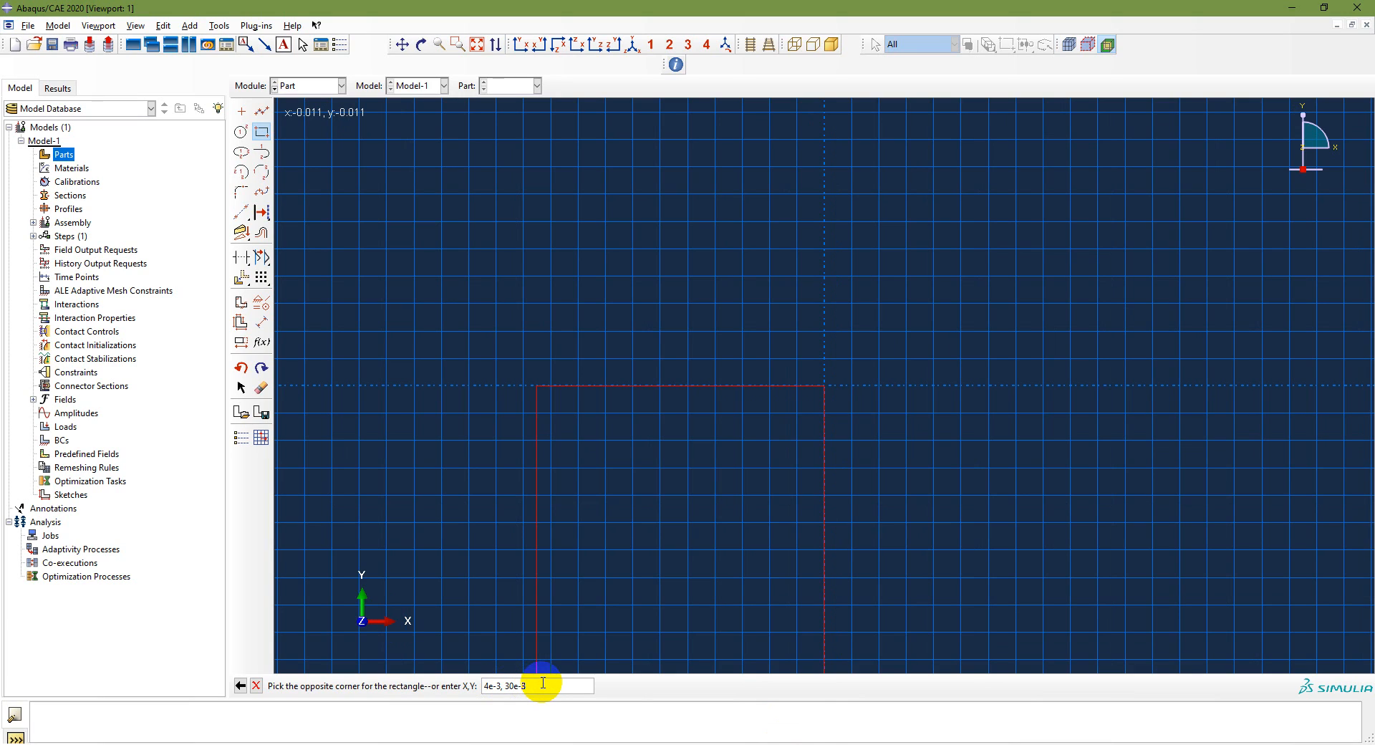
{"action": "key", "text": "Return"}
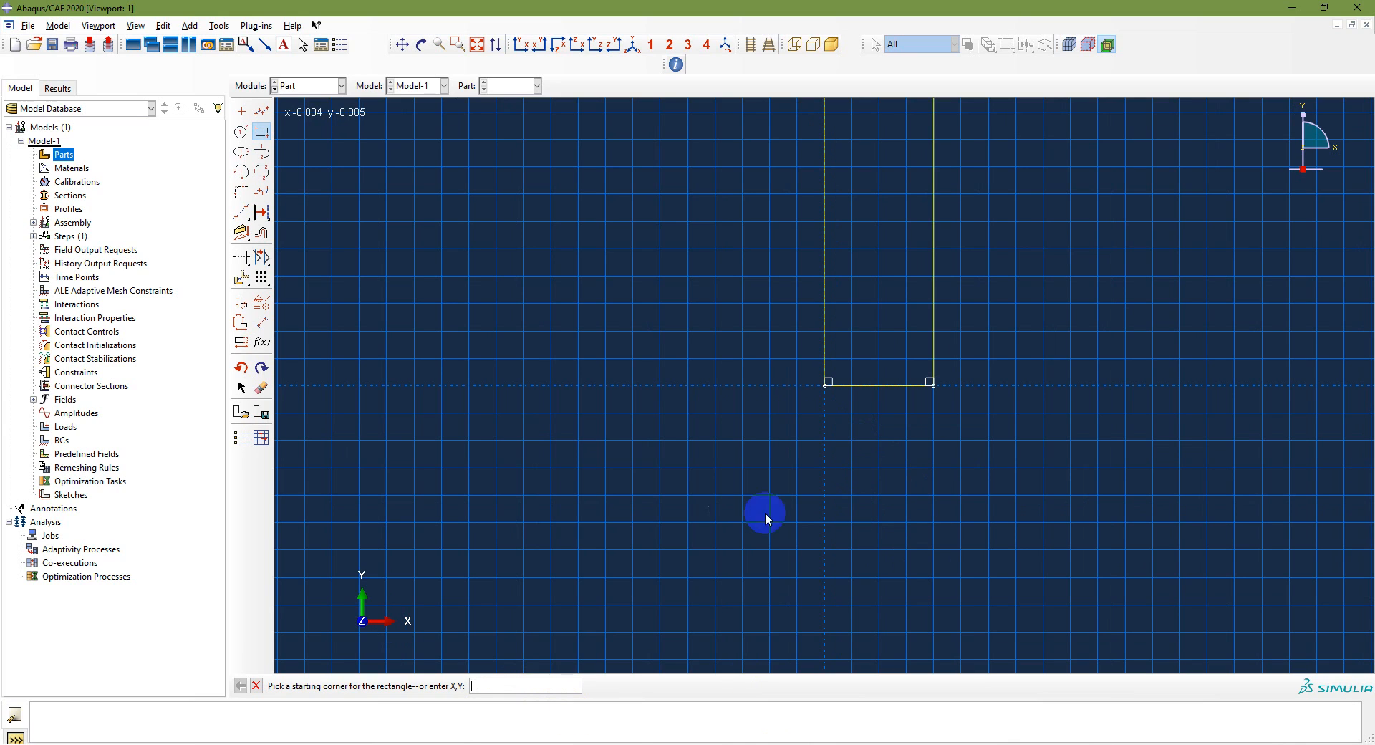
{"action": "right_click", "coordinate": [880, 367]}
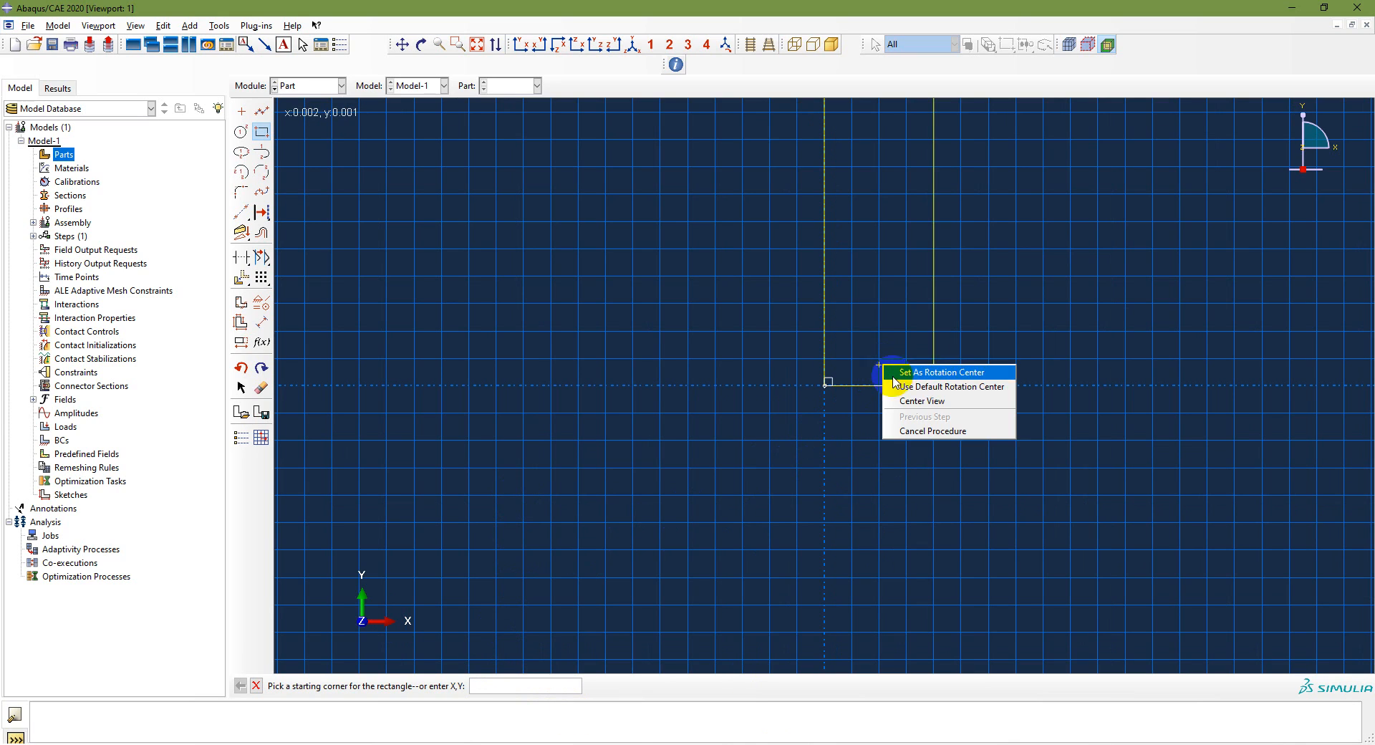
{"action": "left_click", "coordinate": [922, 430]}
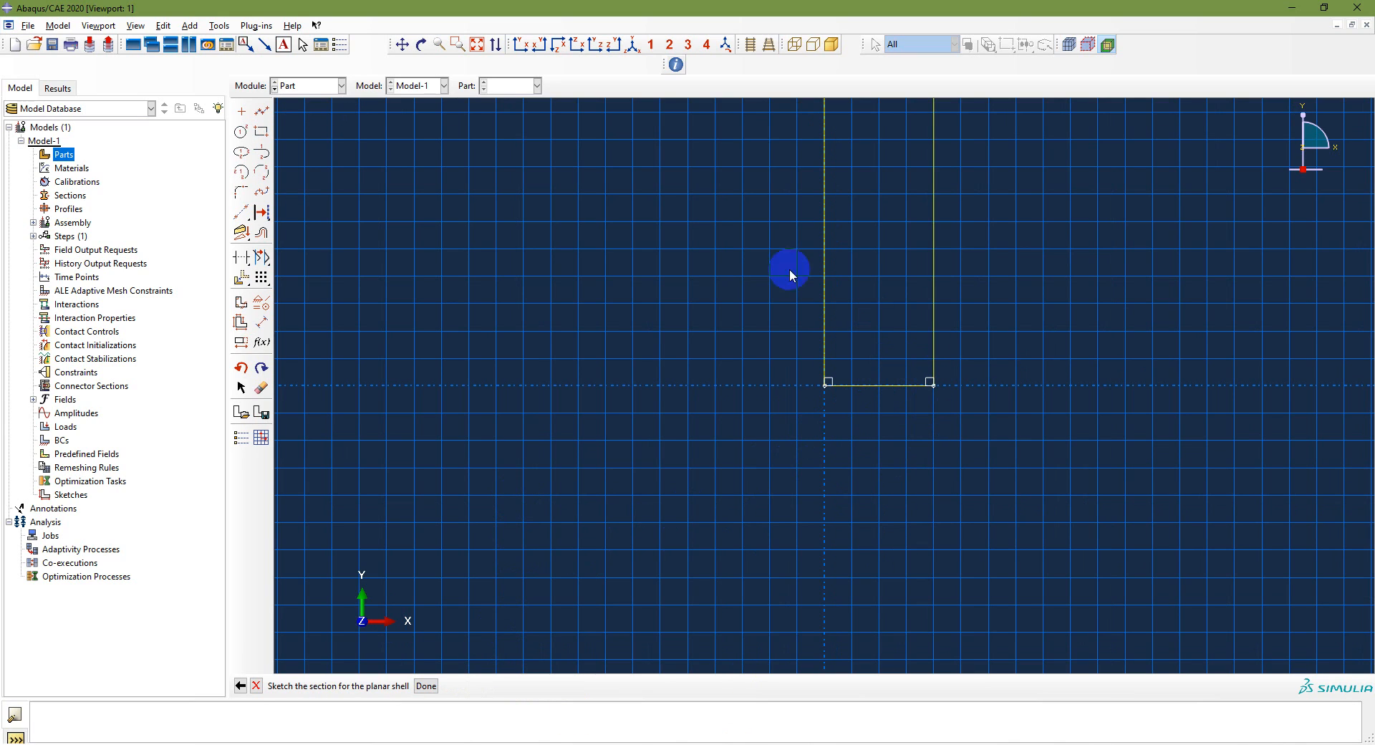
Auto-dimension the whole glass rectangle and finish the sketch to create the planar shell part.
{"action": "left_click", "coordinate": [476, 44]}
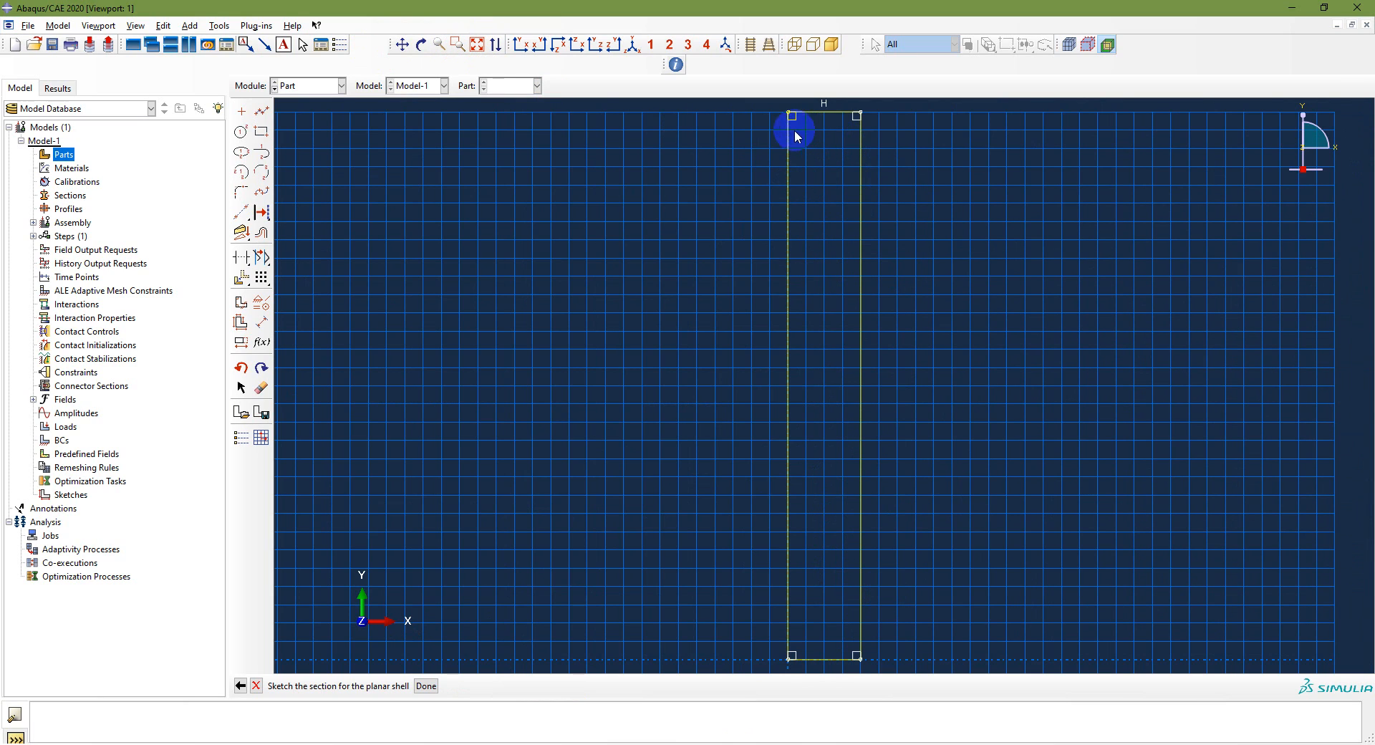
{"action": "left_click", "coordinate": [240, 322]}
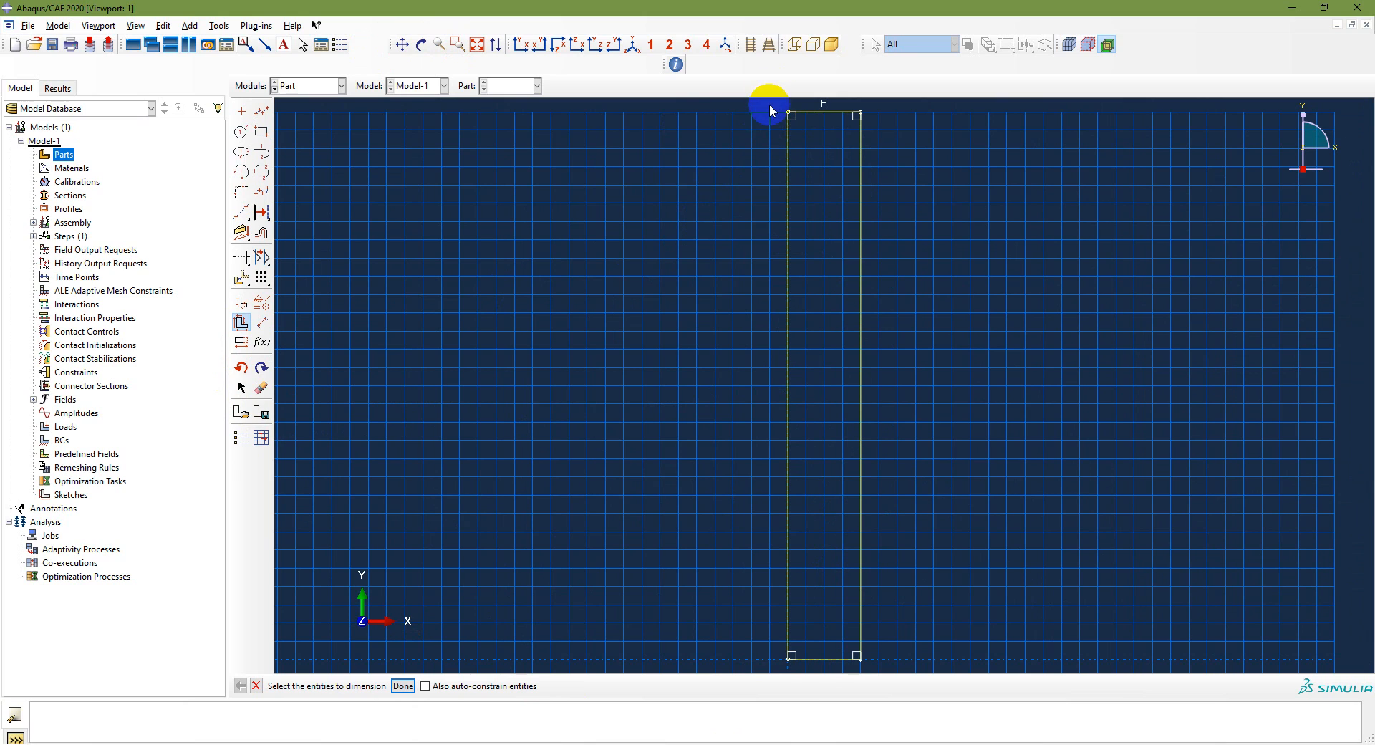
{"action": "left_click_drag", "start_coordinate": [769, 100], "coordinate": [967, 690]}
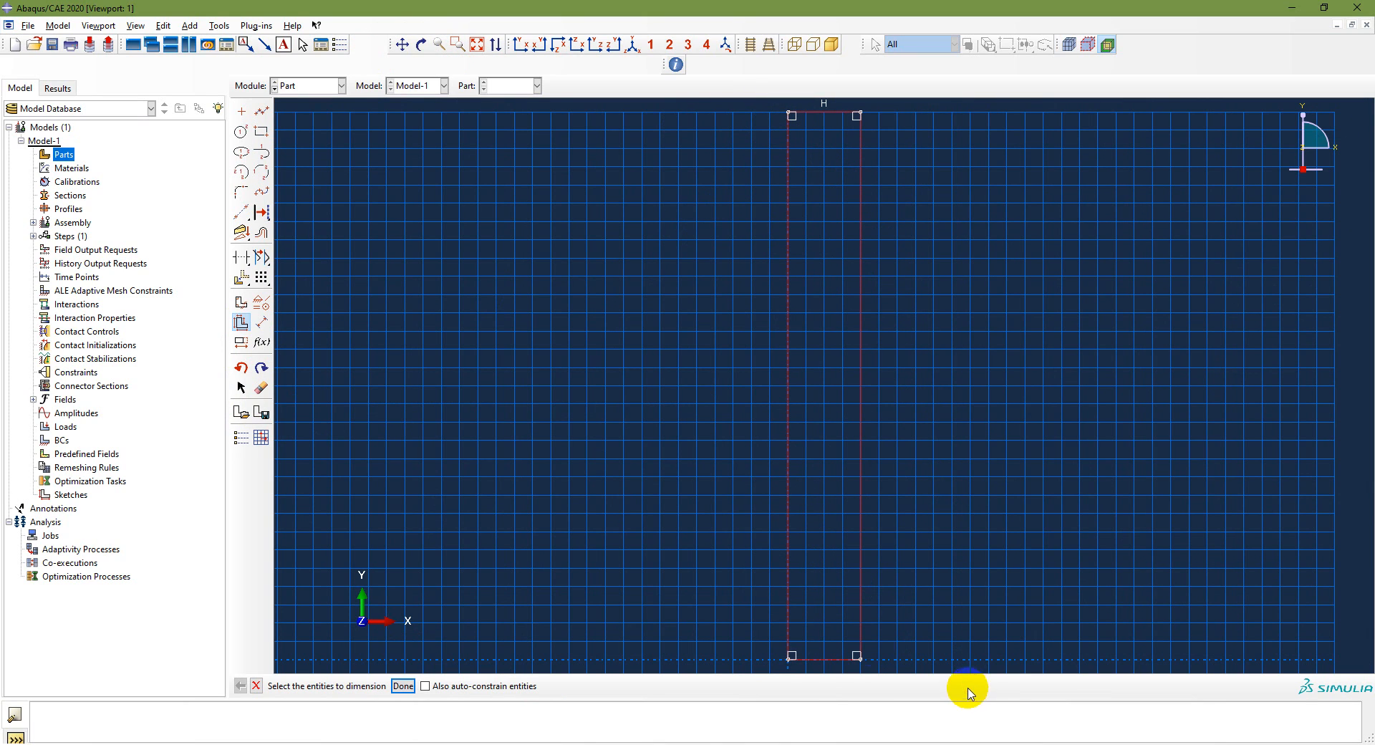
{"action": "left_click", "coordinate": [403, 685]}
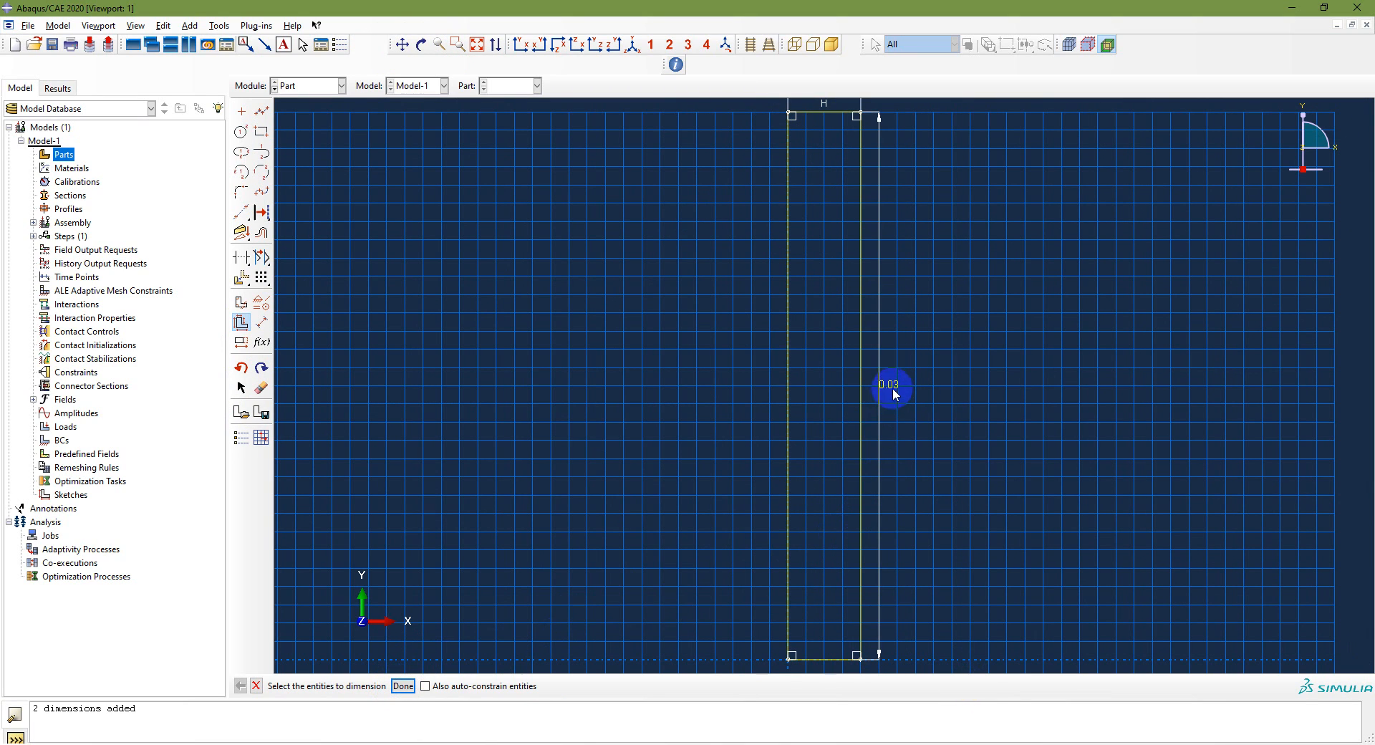
{"action": "left_click", "coordinate": [477, 45]}
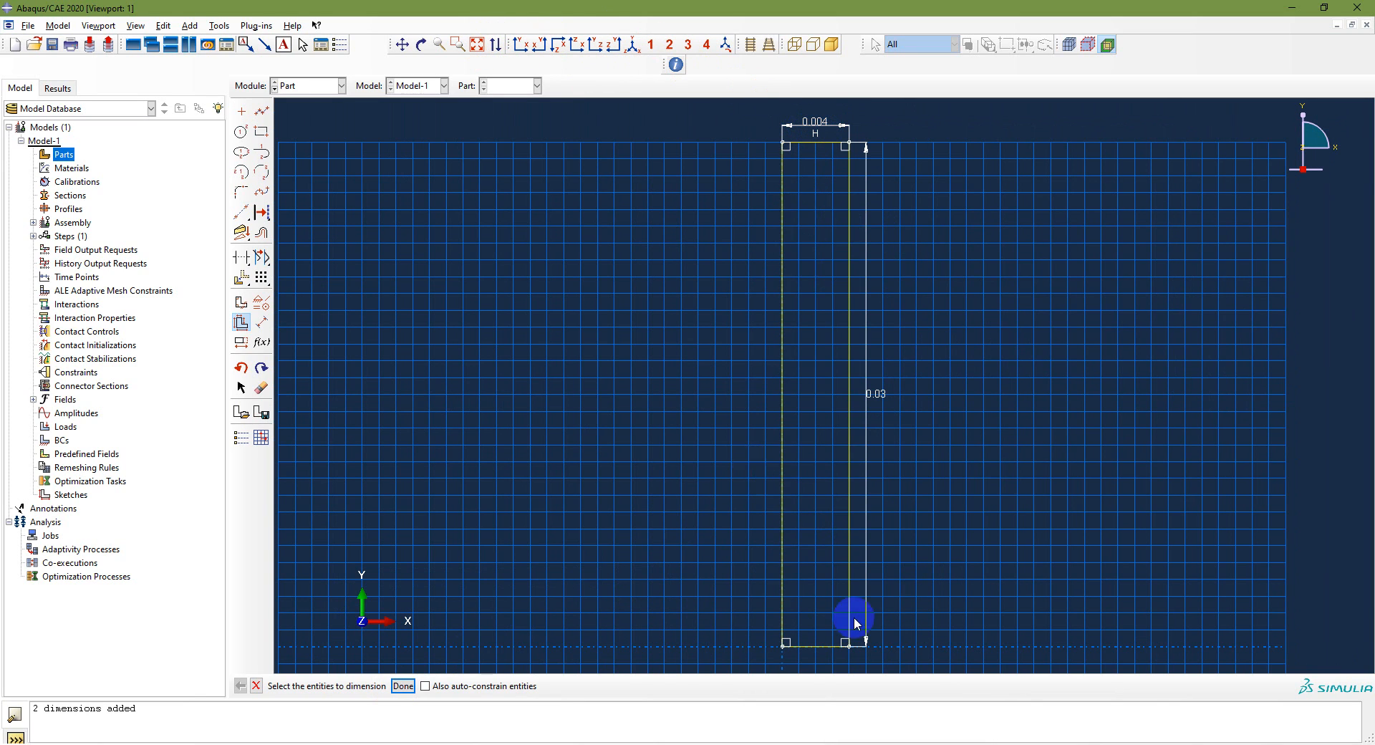
{"action": "left_click", "coordinate": [403, 685]}
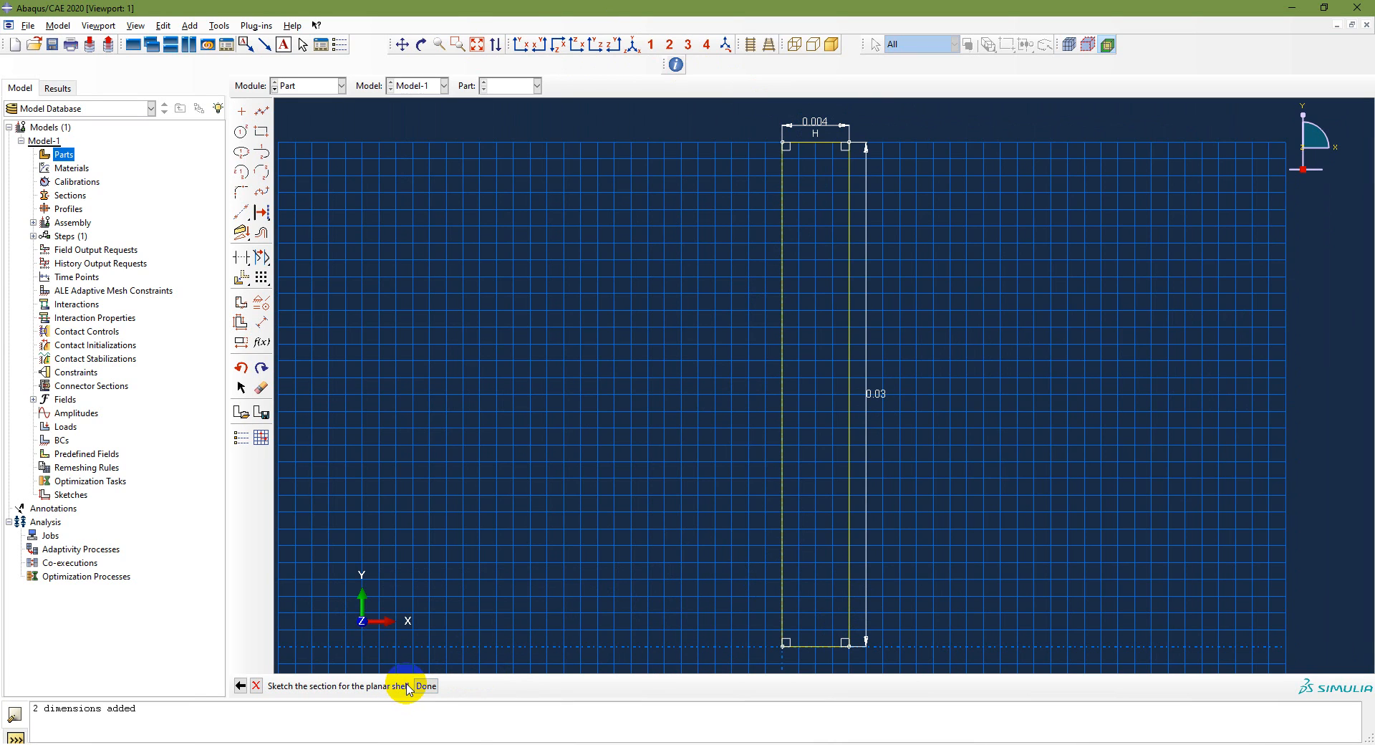
{"action": "left_click", "coordinate": [426, 685]}
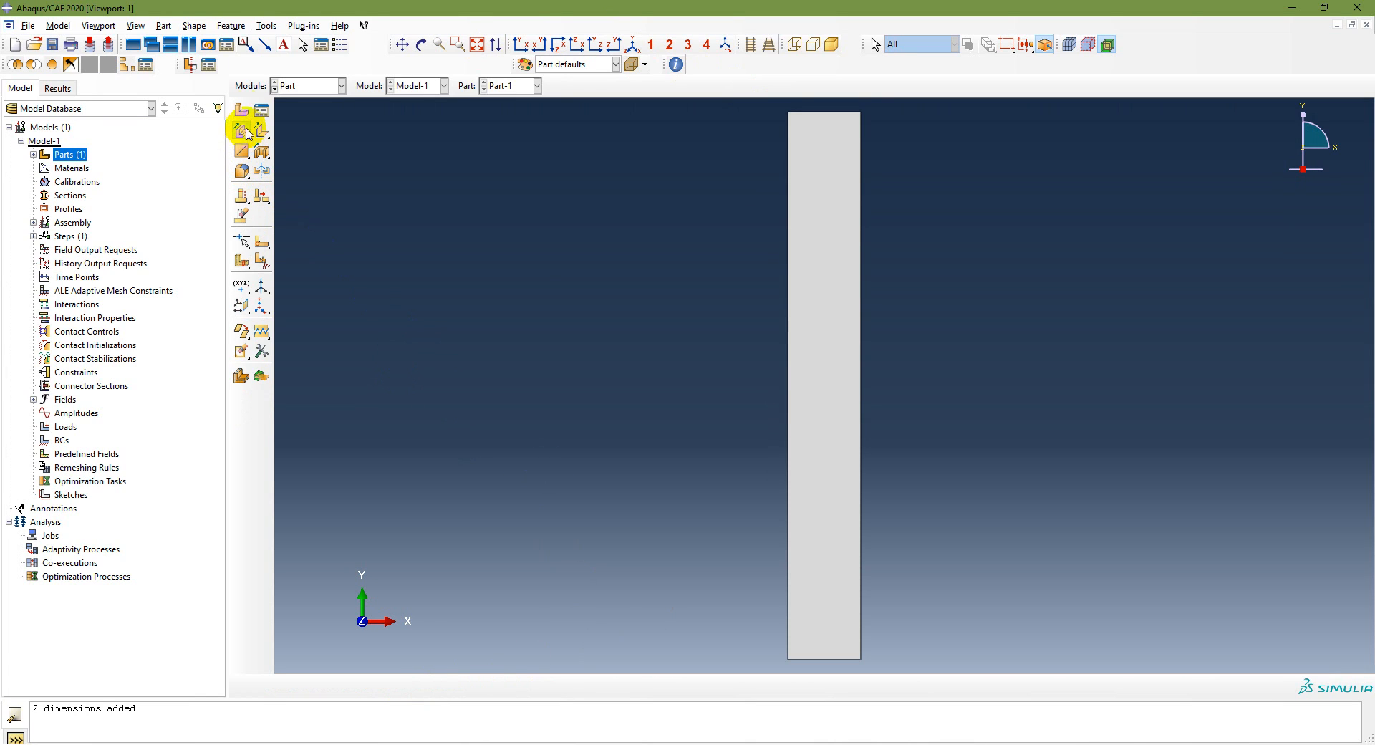
Start Part-2 as a 2D planar deformable shell with approximate size 0.06, and check the air layer's dimensions on the PowerPoint slide.
{"action": "left_click", "coordinate": [242, 110]}
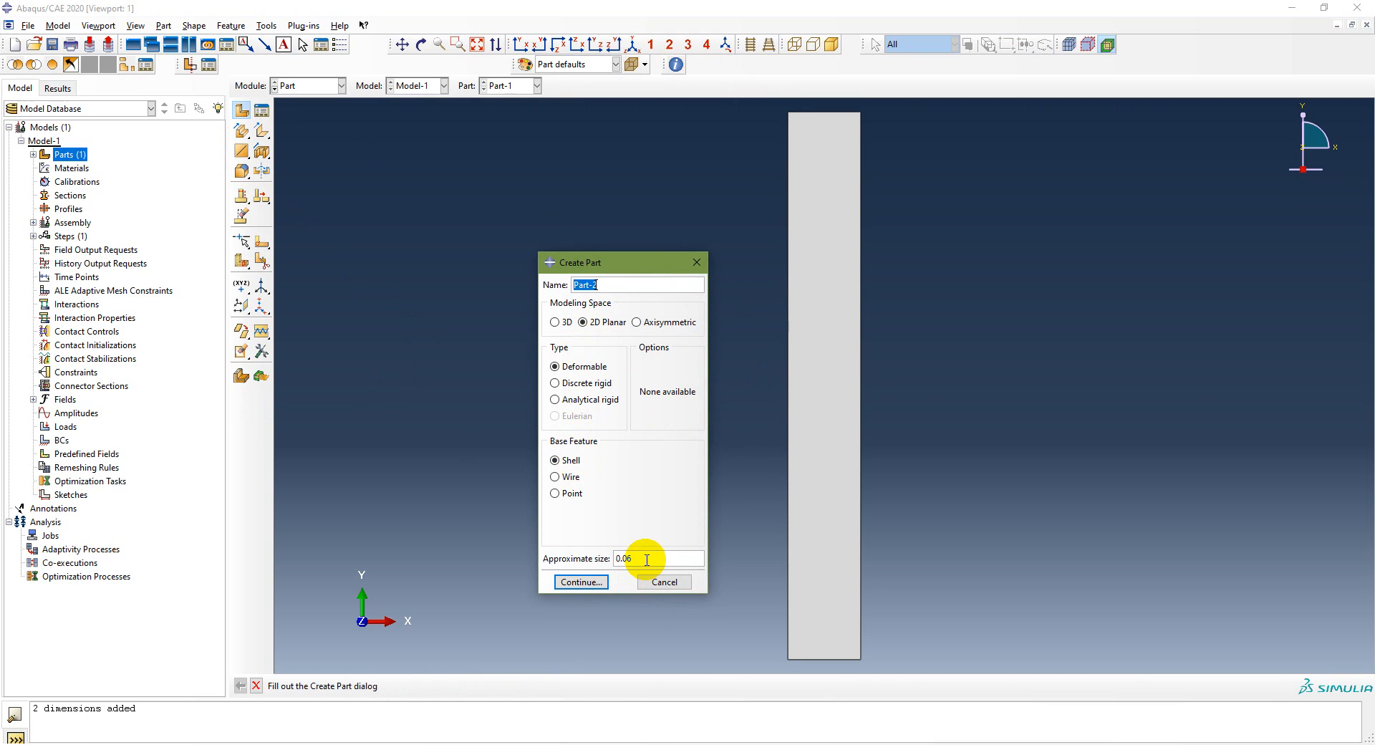
{"action": "left_click", "coordinate": [584, 582]}
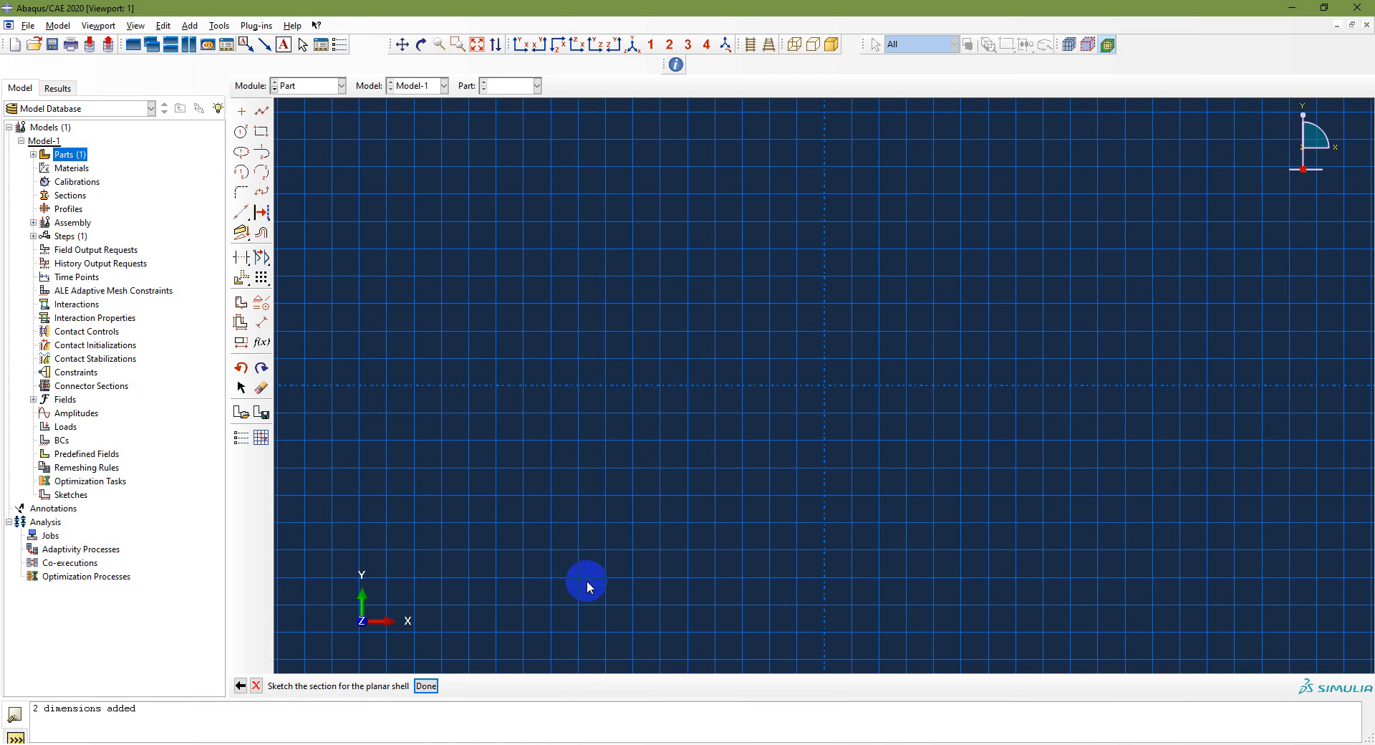
{"action": "left_click", "coordinate": [500, 744]}
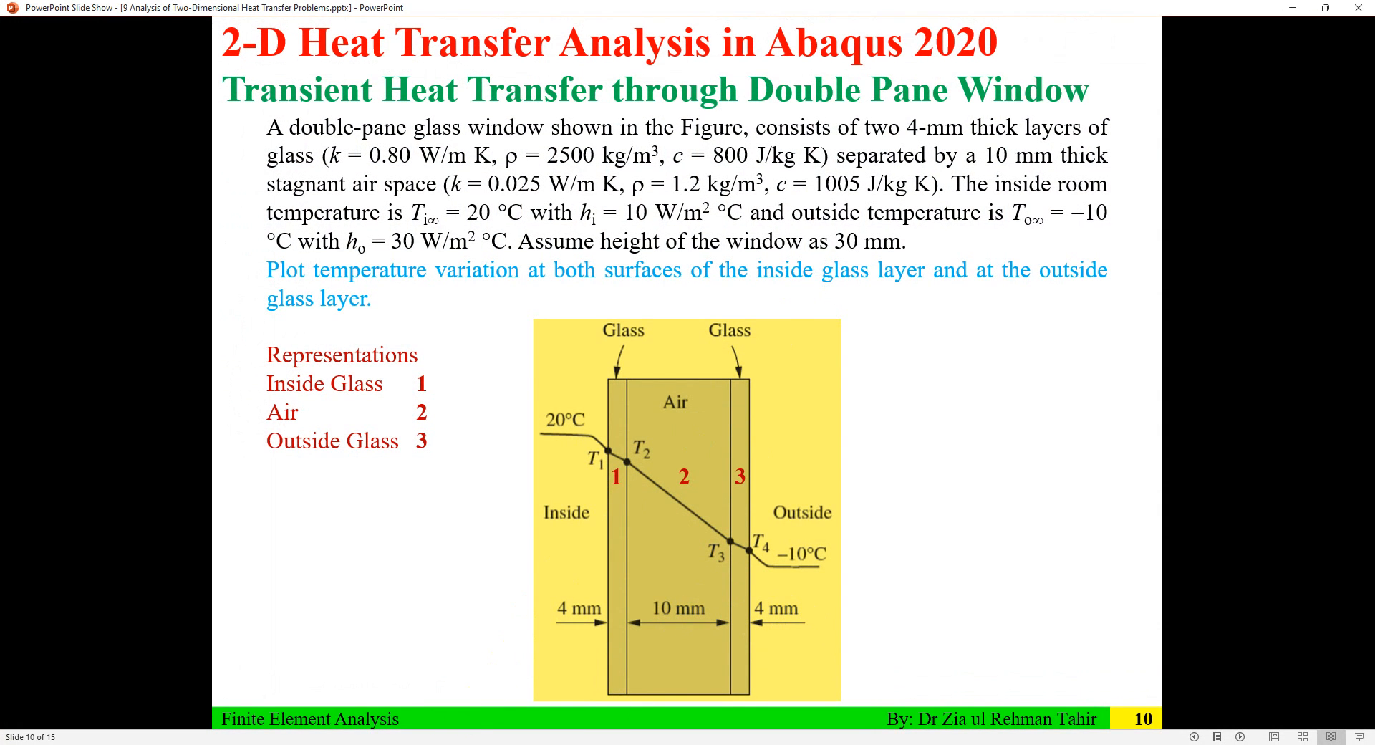
{"action": "left_click", "coordinate": [508, 744]}
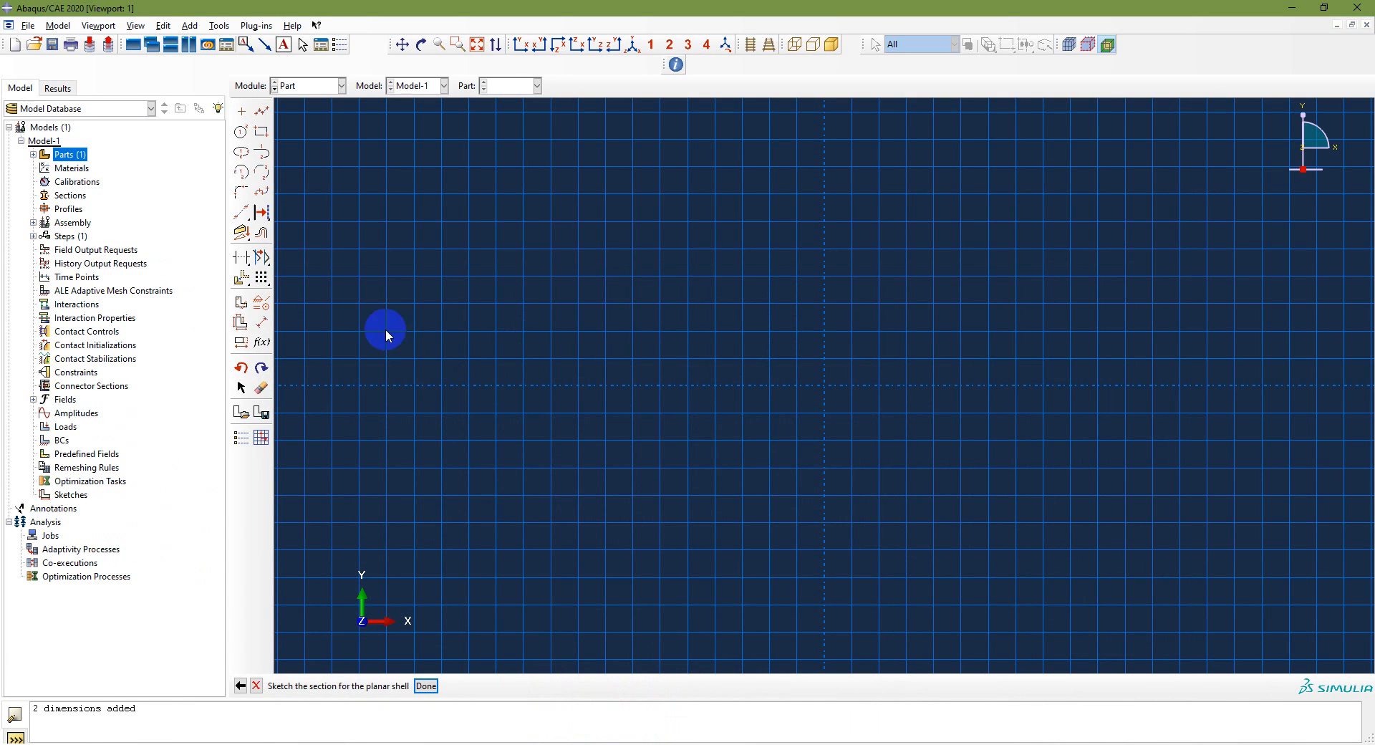
Sketch a freehand upright rectangle to the right of the origin, with its base near the horizontal axis.
{"action": "left_click", "coordinate": [262, 131]}
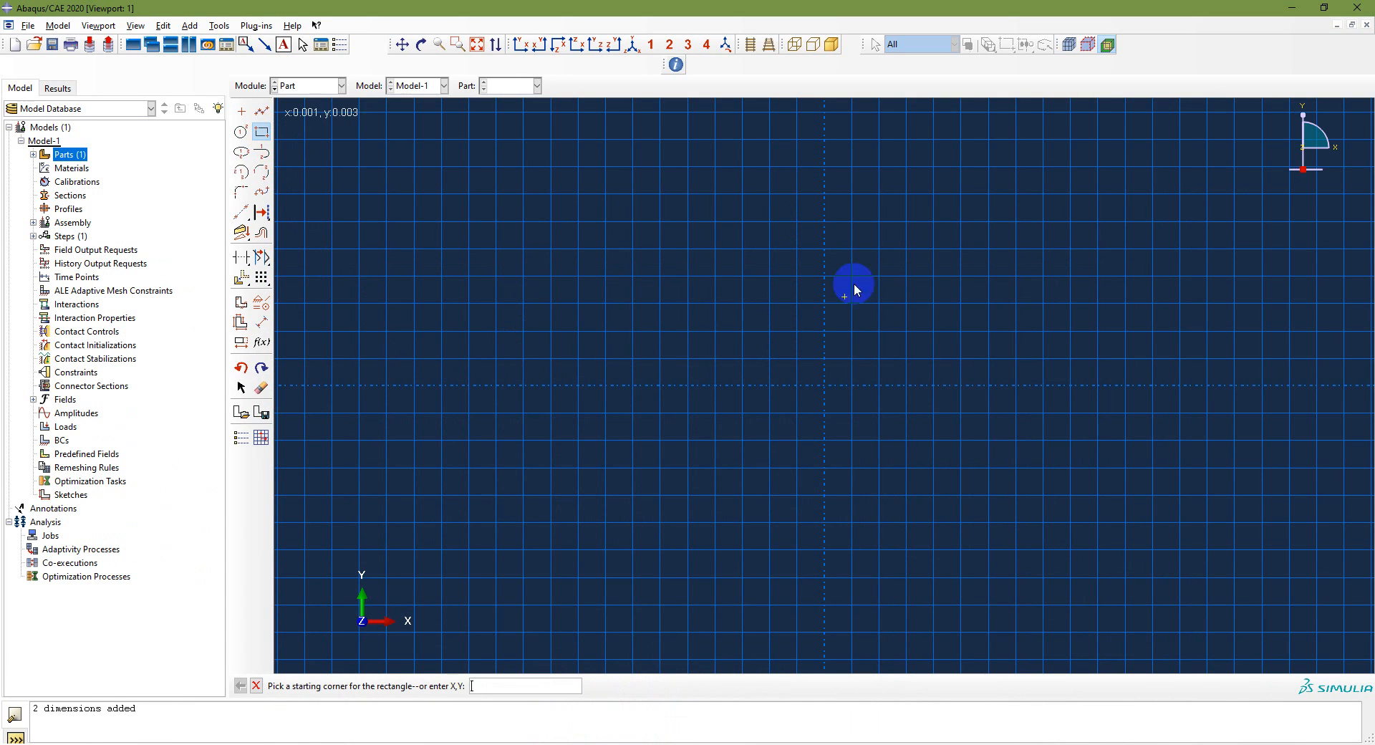
{"action": "left_click", "coordinate": [1036, 391]}
{"action": "left_click", "coordinate": [981, 243]}
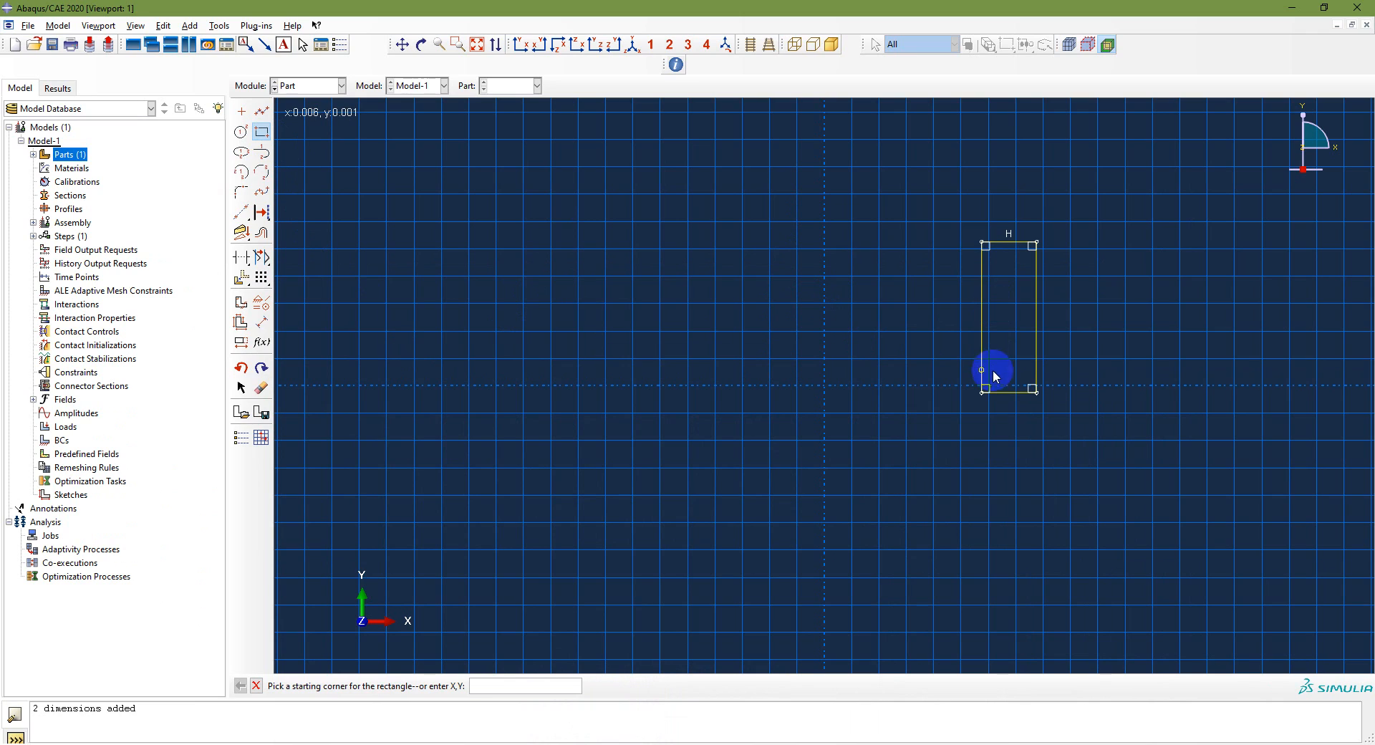
{"action": "left_click", "coordinate": [262, 322]}
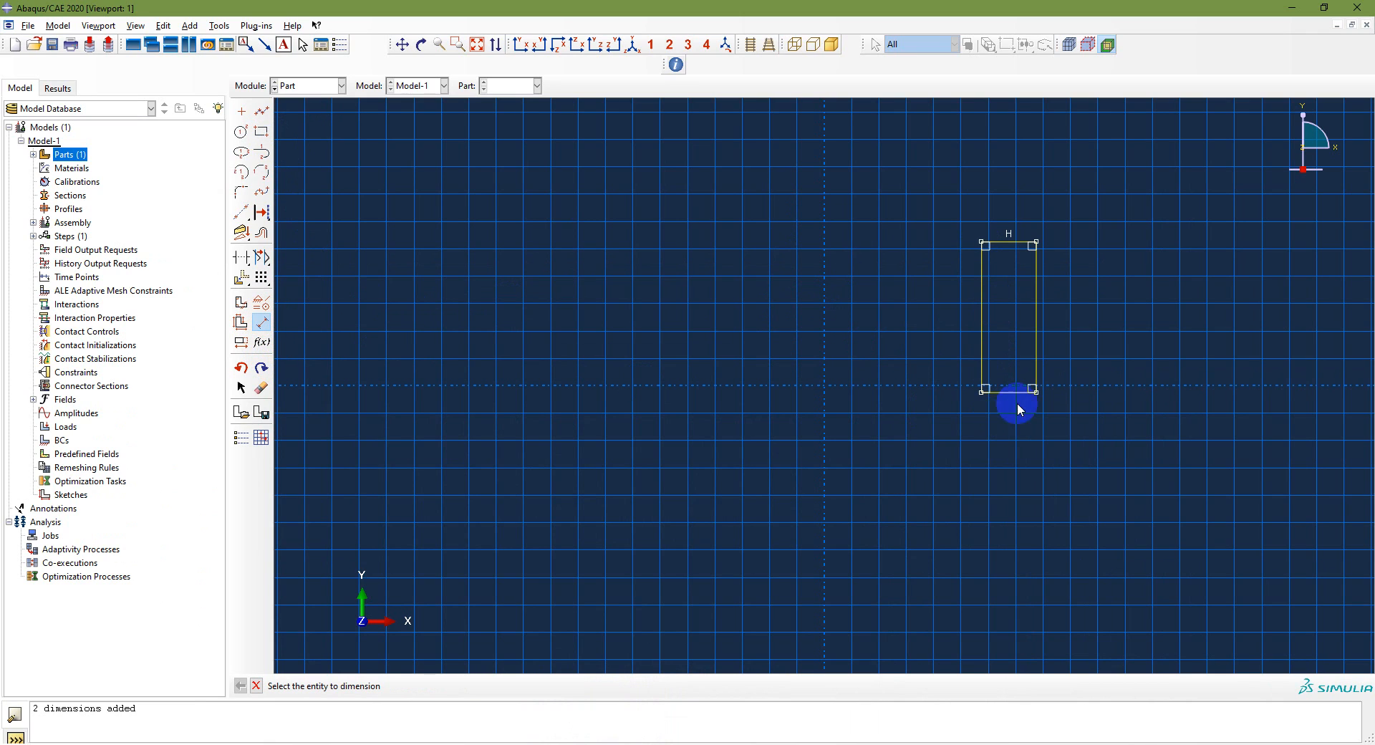
{"action": "left_click", "coordinate": [1015, 391]}
{"action": "left_click", "coordinate": [1020, 480]}
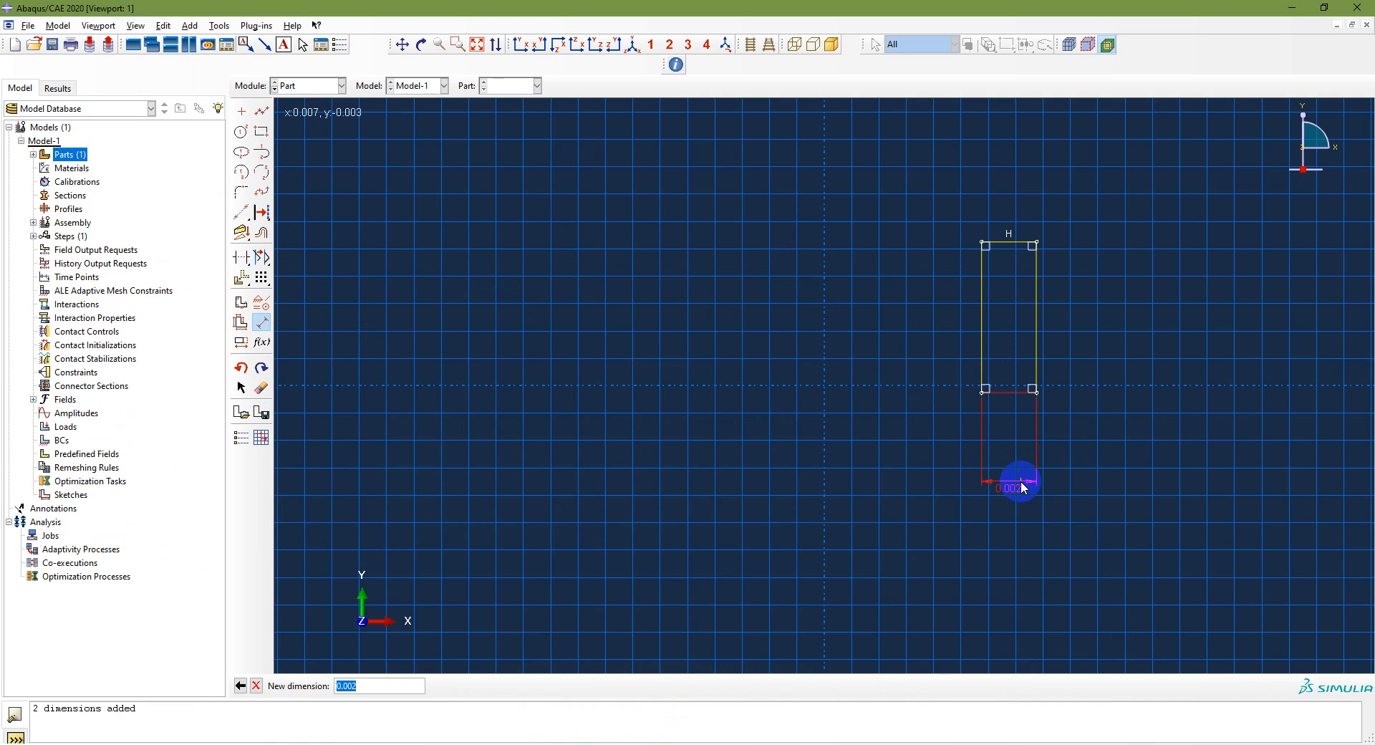
{"action": "type", "text": "10e3"}
{"action": "key", "text": "Return"}
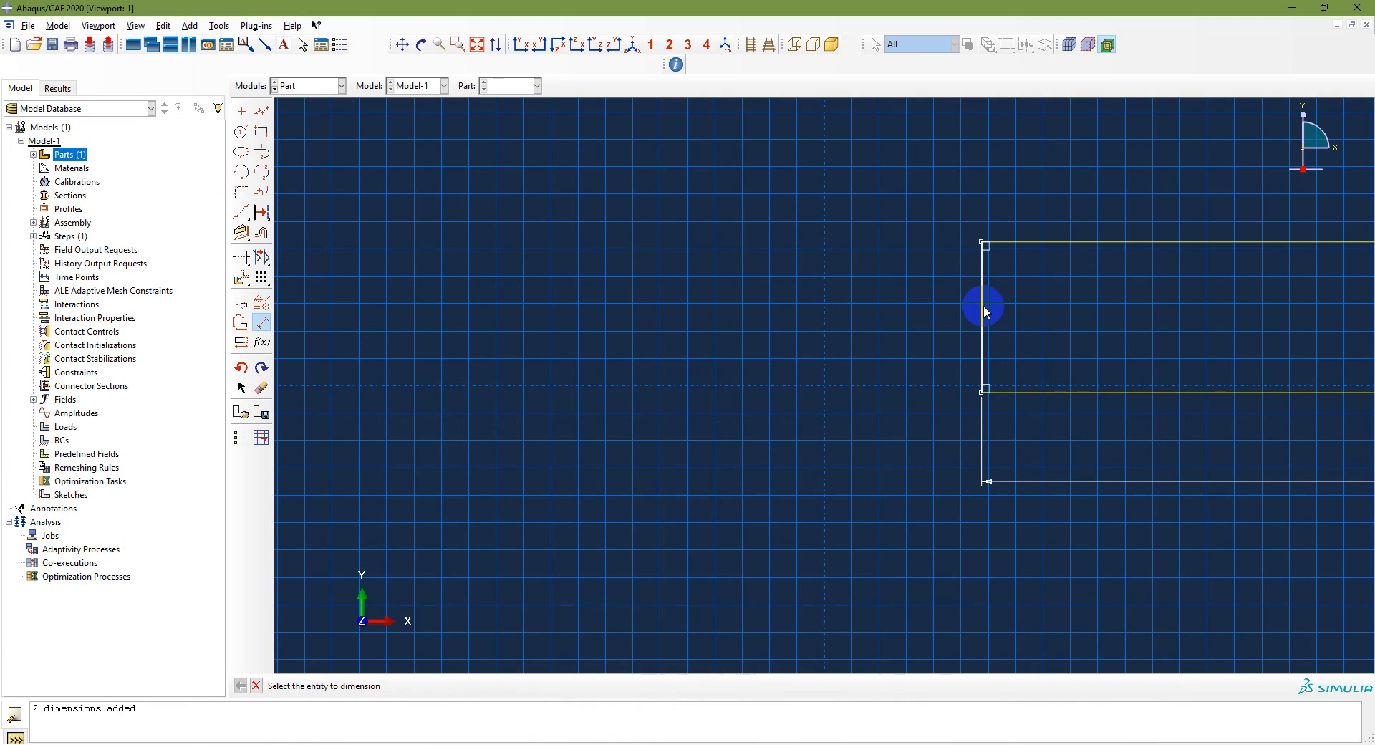
{"action": "left_click", "coordinate": [982, 311]}
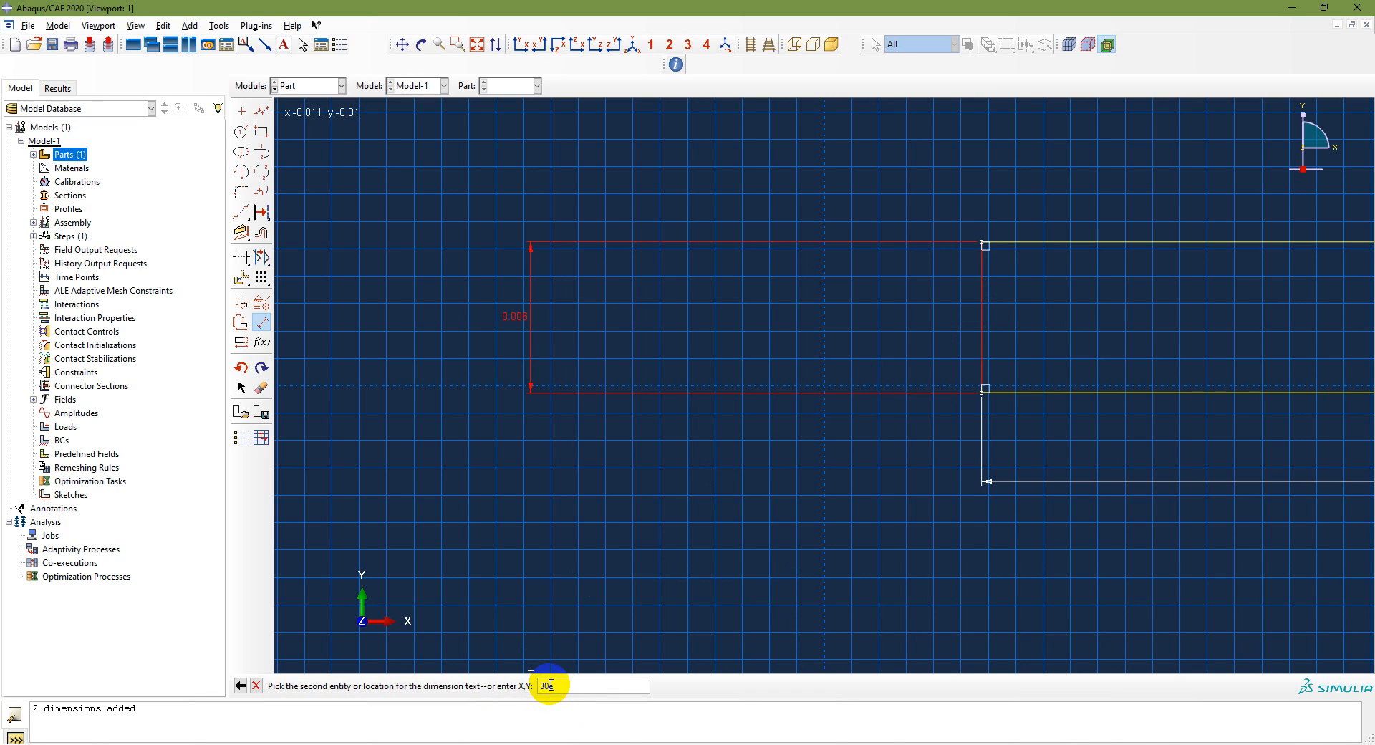
{"action": "key", "text": "Return"}
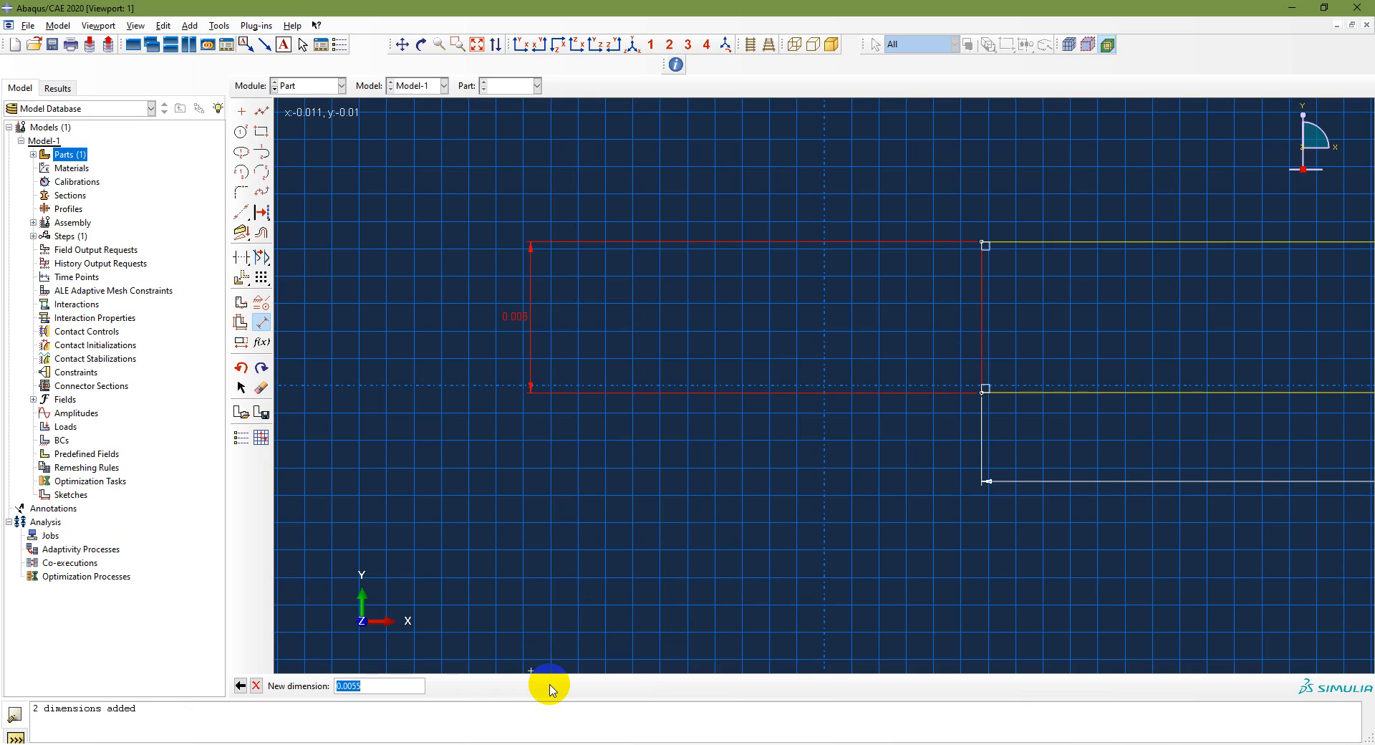
{"action": "type", "text": "30e-3"}
{"action": "key", "text": "Return"}
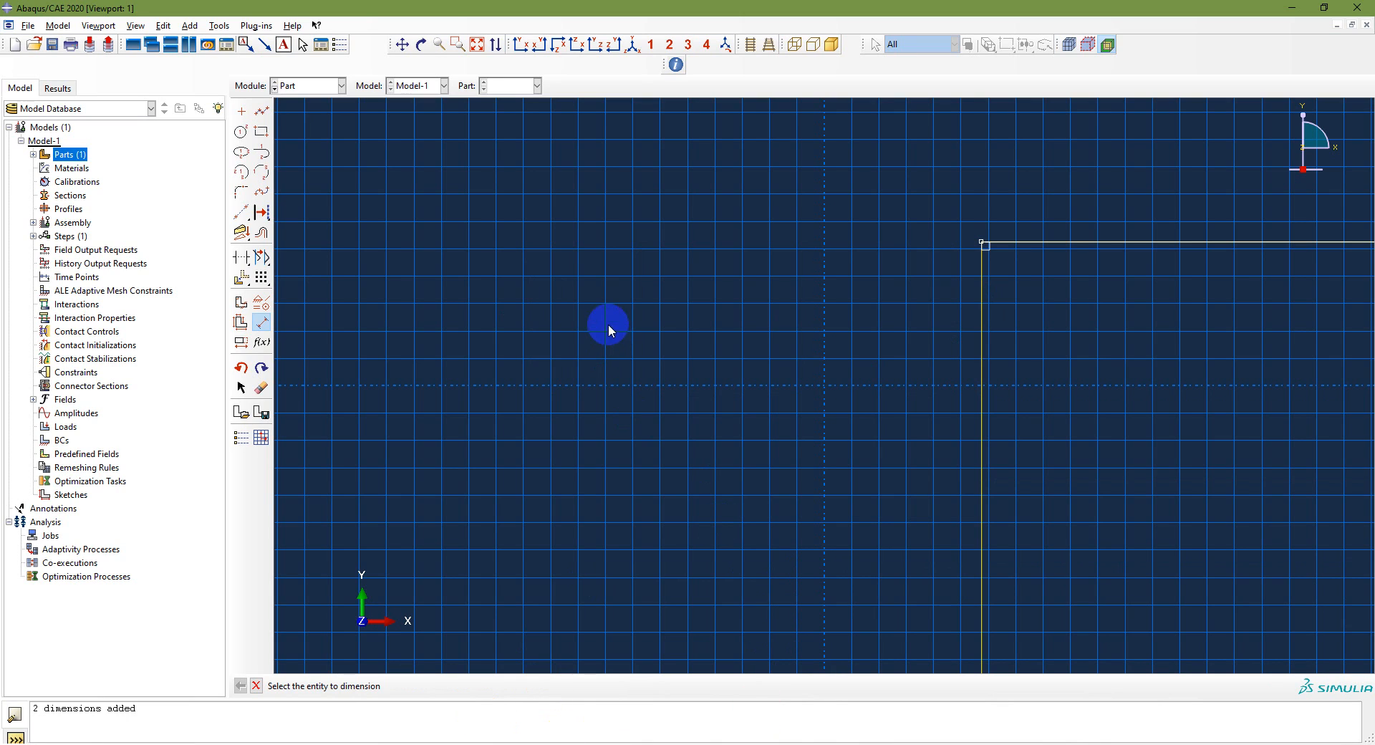
{"action": "left_click", "coordinate": [477, 44]}
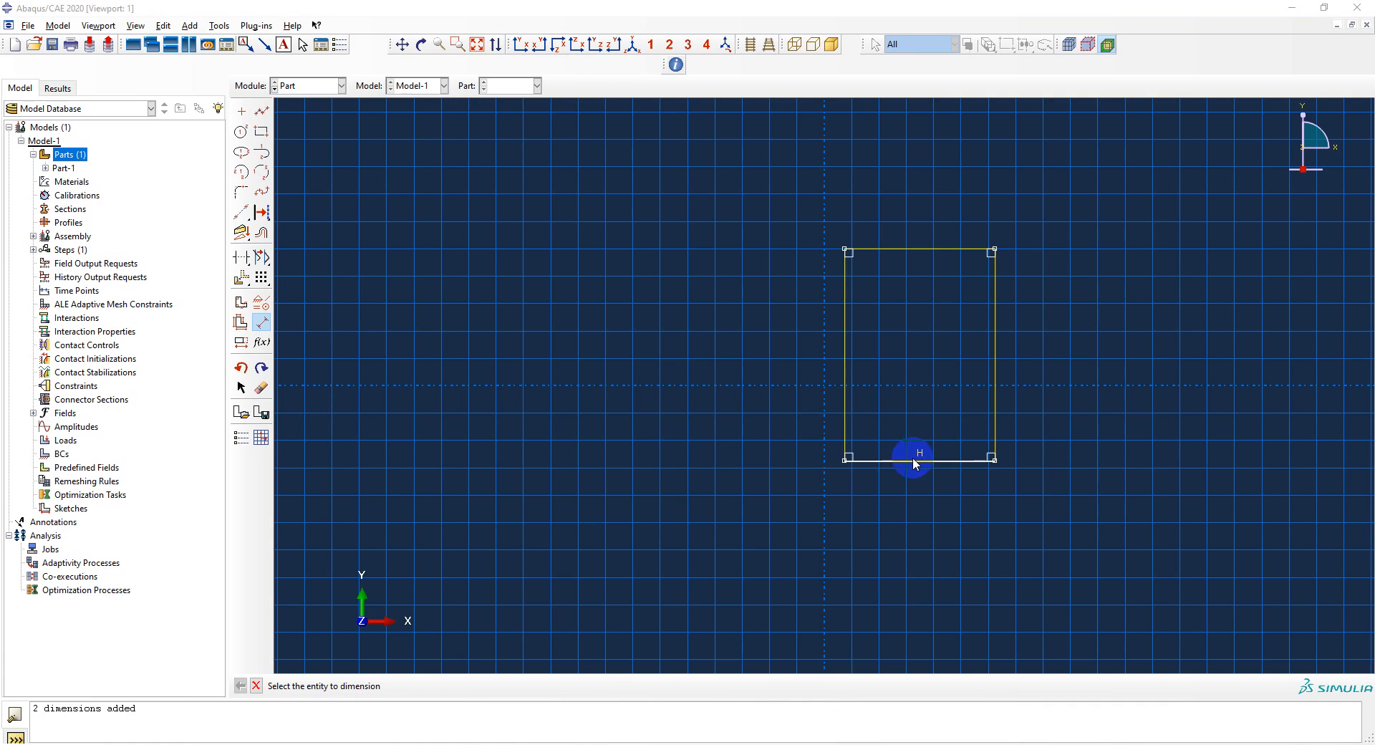
Dimension the air layer rectangle's bottom edge as 10e-3 and its vertical side as 30e-3.
{"action": "left_click", "coordinate": [906, 461]}
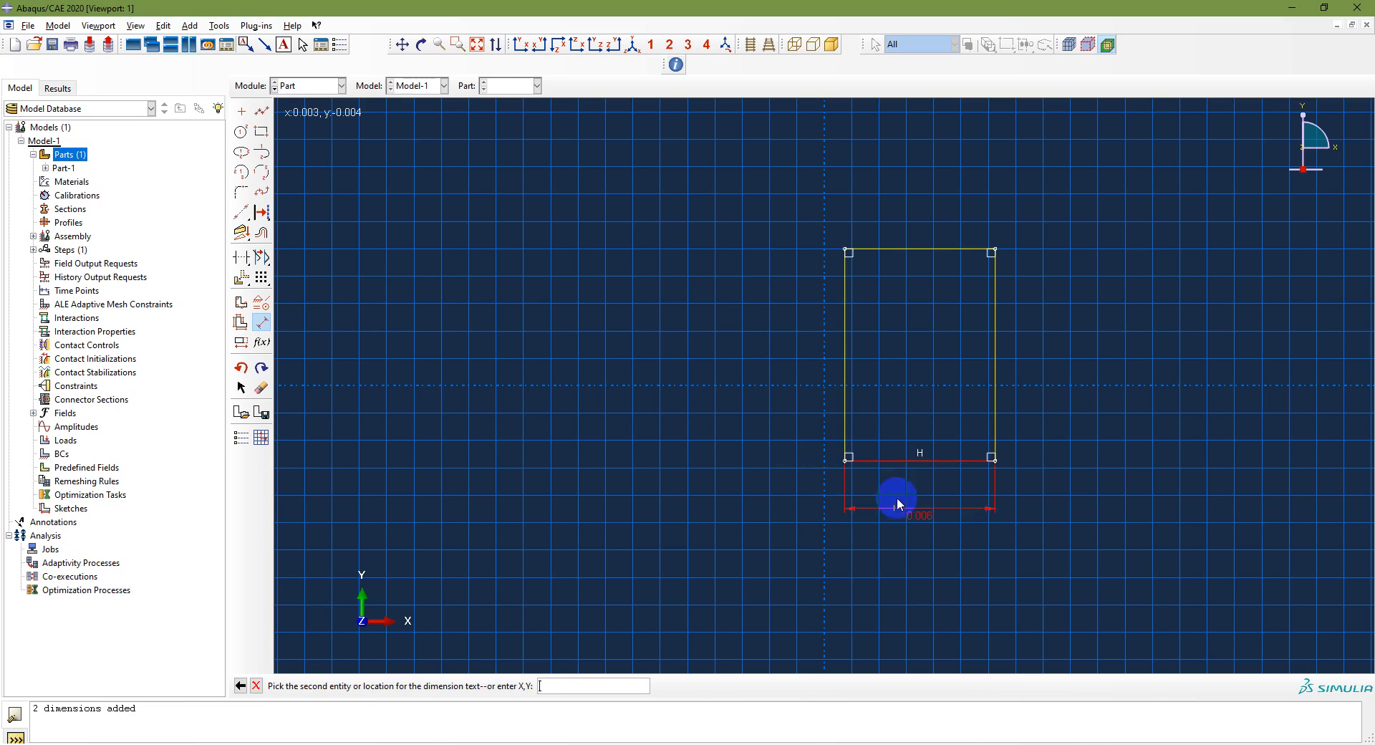
{"action": "left_click", "coordinate": [892, 535]}
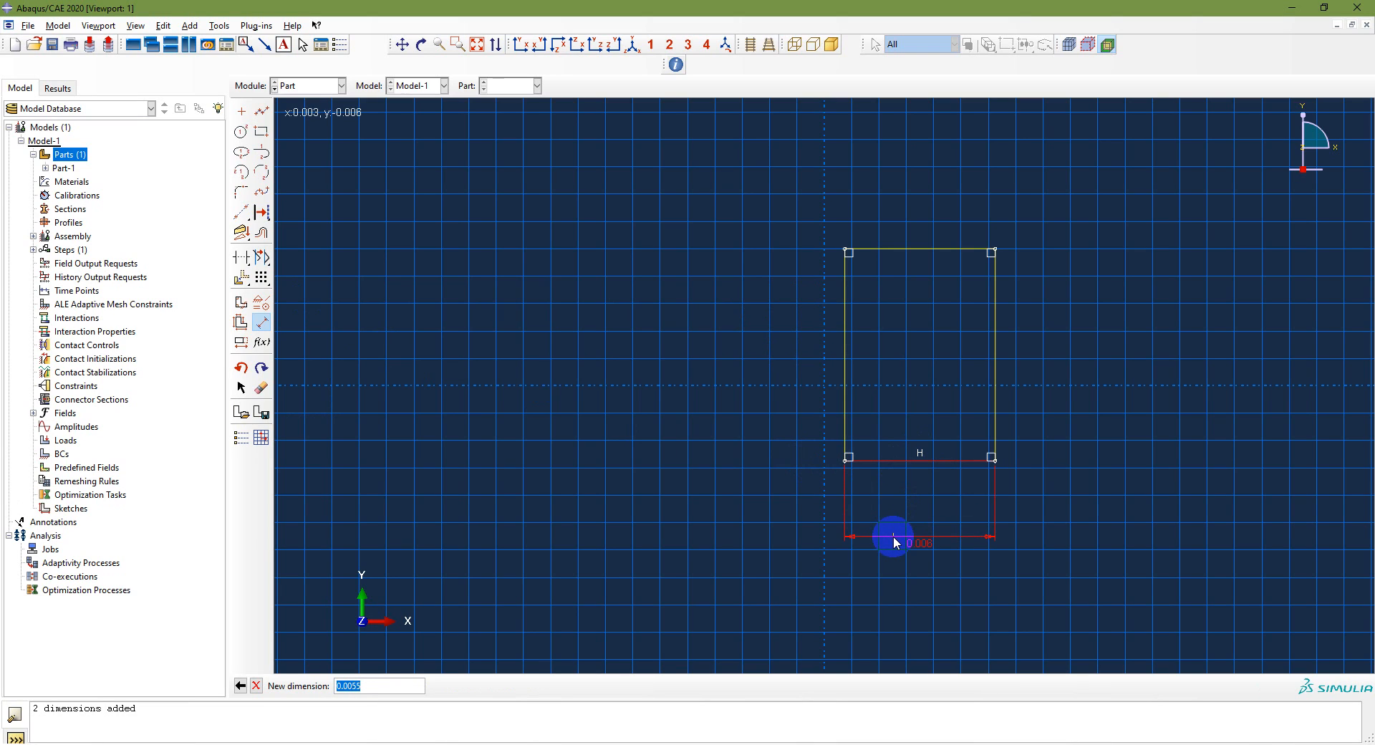
{"action": "type", "text": "10e-3"}
{"action": "key", "text": "Return"}
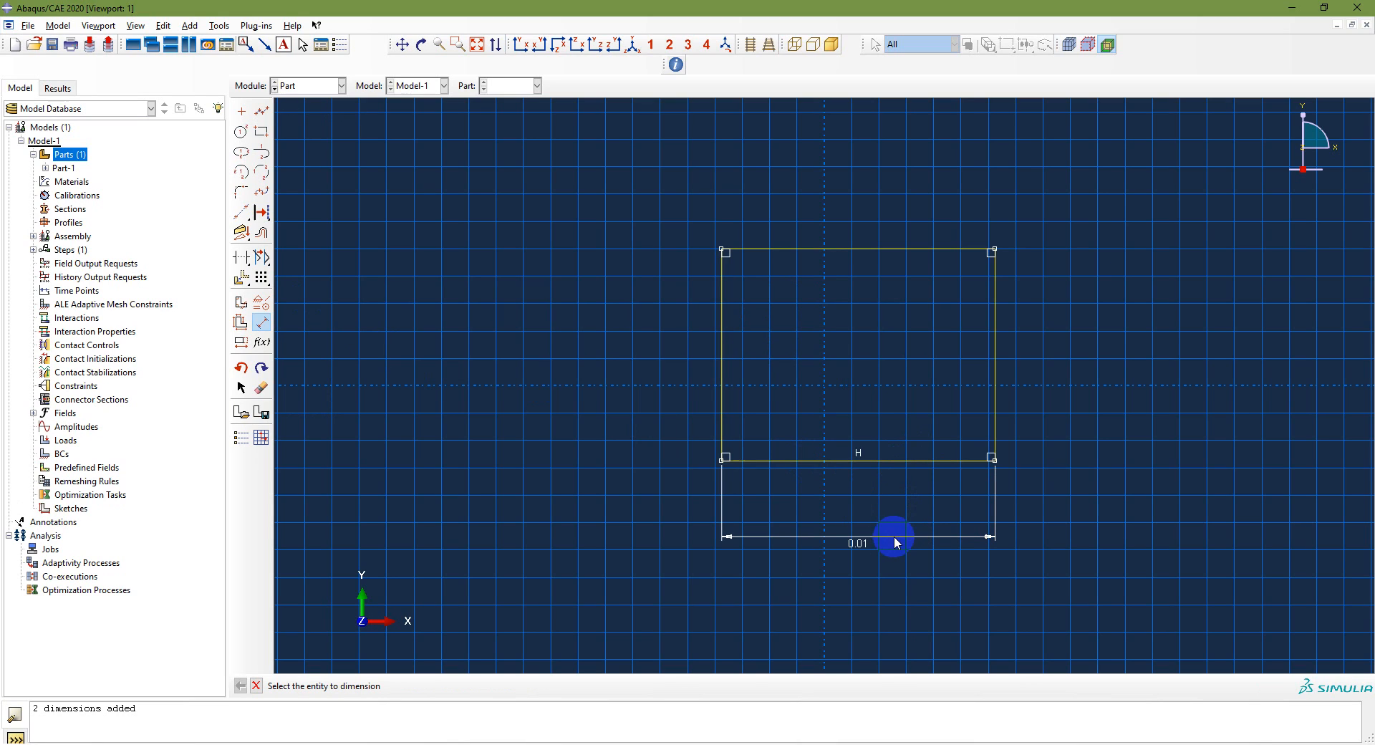
{"action": "left_click", "coordinate": [722, 379]}
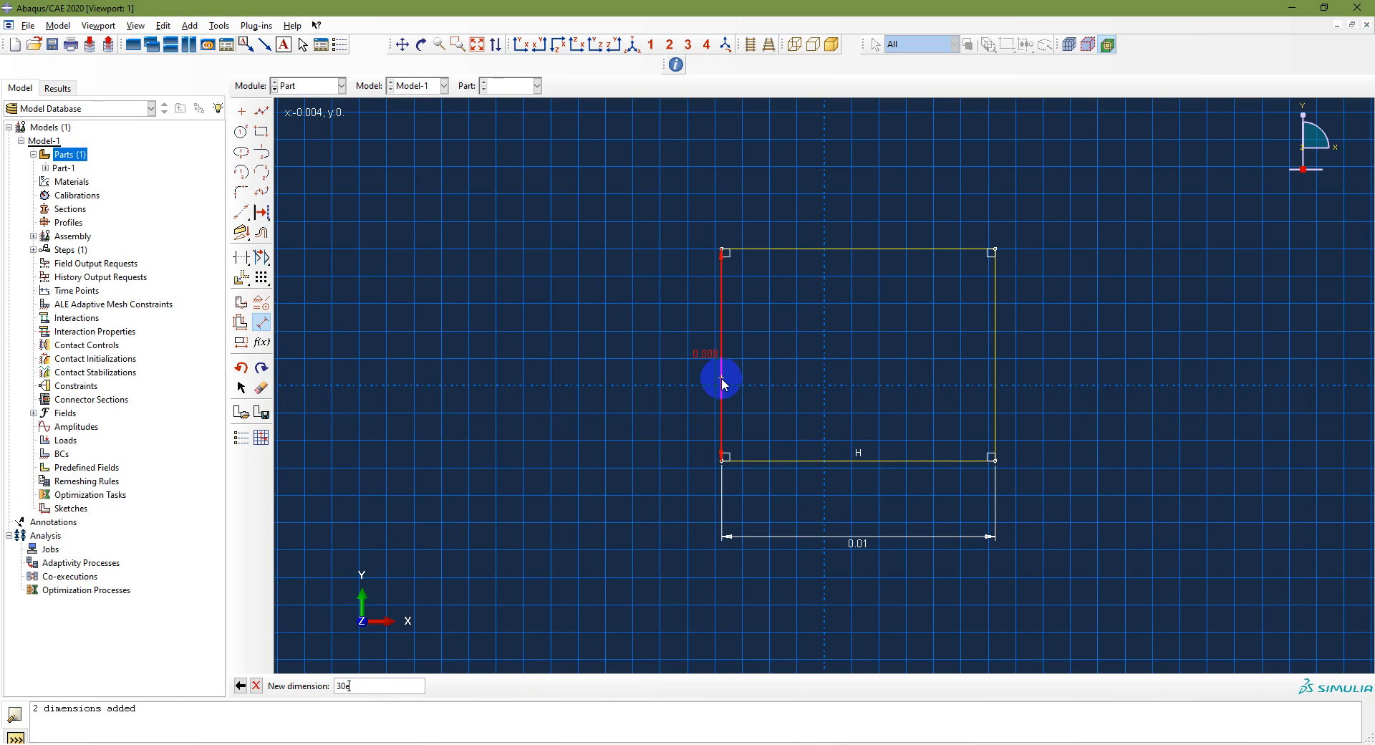
{"action": "key", "text": "Return"}
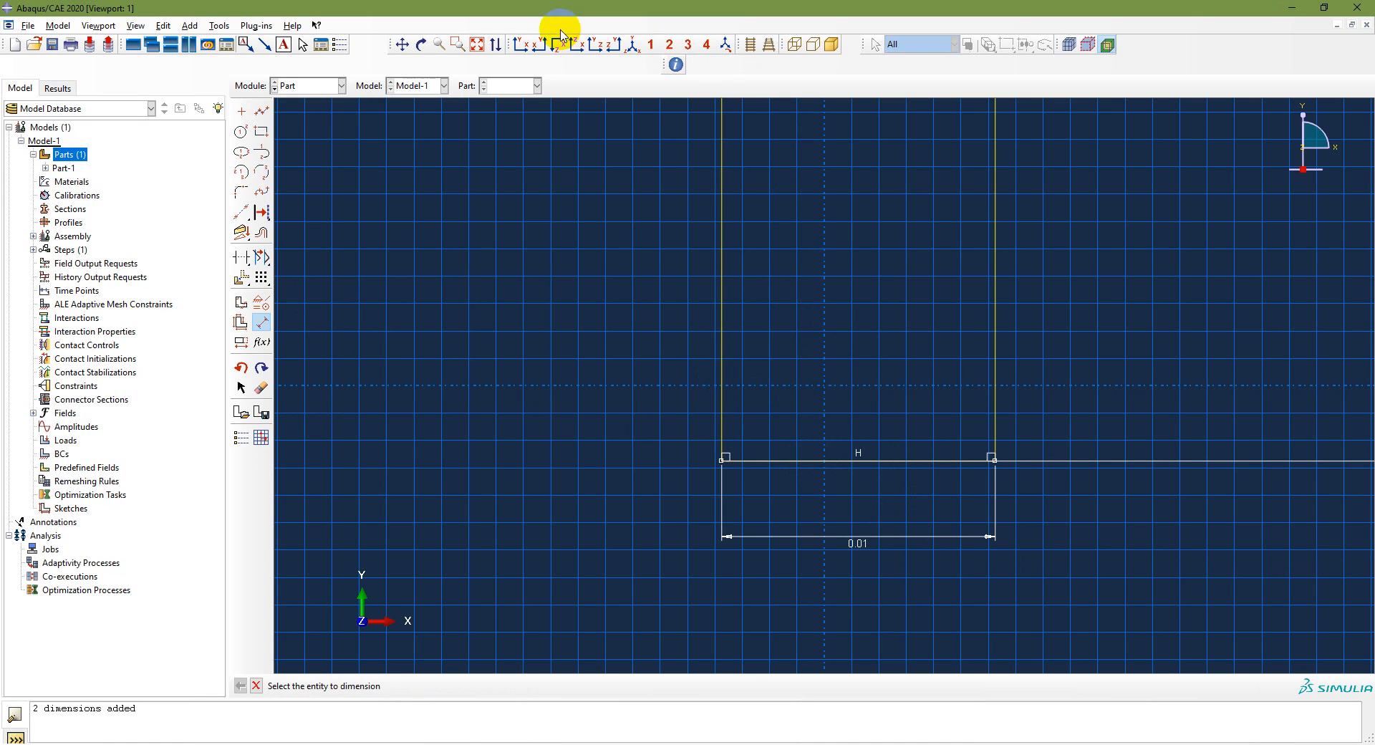
{"action": "left_click", "coordinate": [474, 48]}
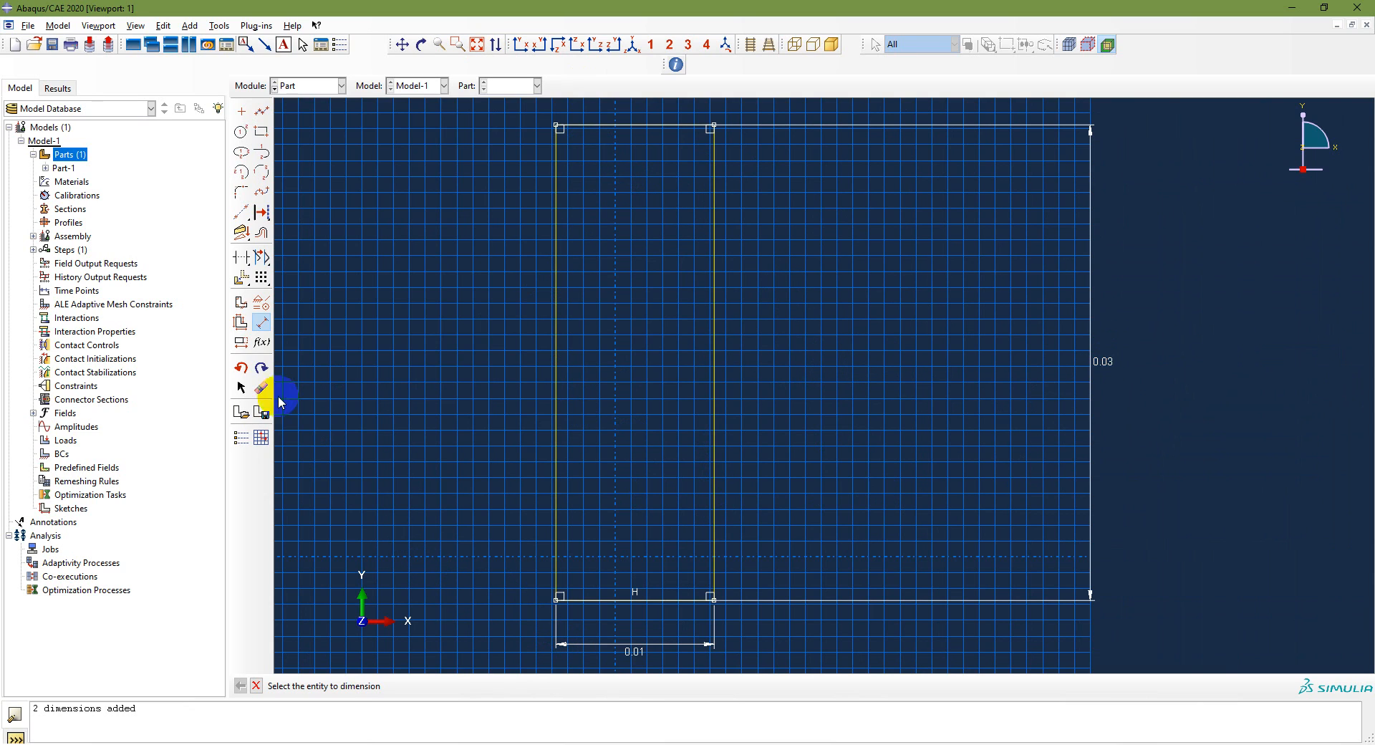
Move the air layer rectangle by its lower-left corner onto the horizontal axis to the right of the origin, and finish the planar shell sketch.
{"action": "left_click", "coordinate": [242, 387]}
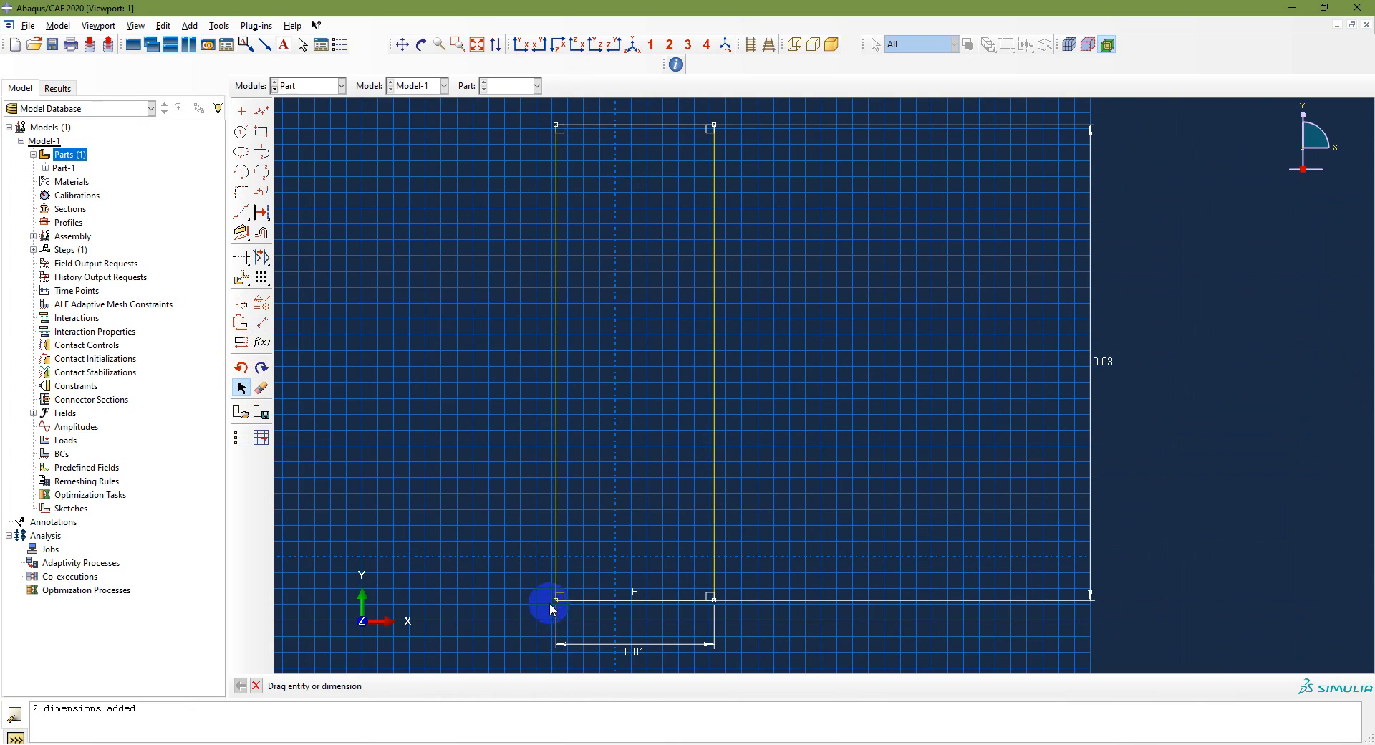
{"action": "mouse_move", "coordinate": [557, 600]}
{"action": "left_mouse_down"}
{"action": "mouse_move", "coordinate": [699, 555]}
{"action": "mouse_move", "coordinate": [744, 559]}
{"action": "left_mouse_up"}
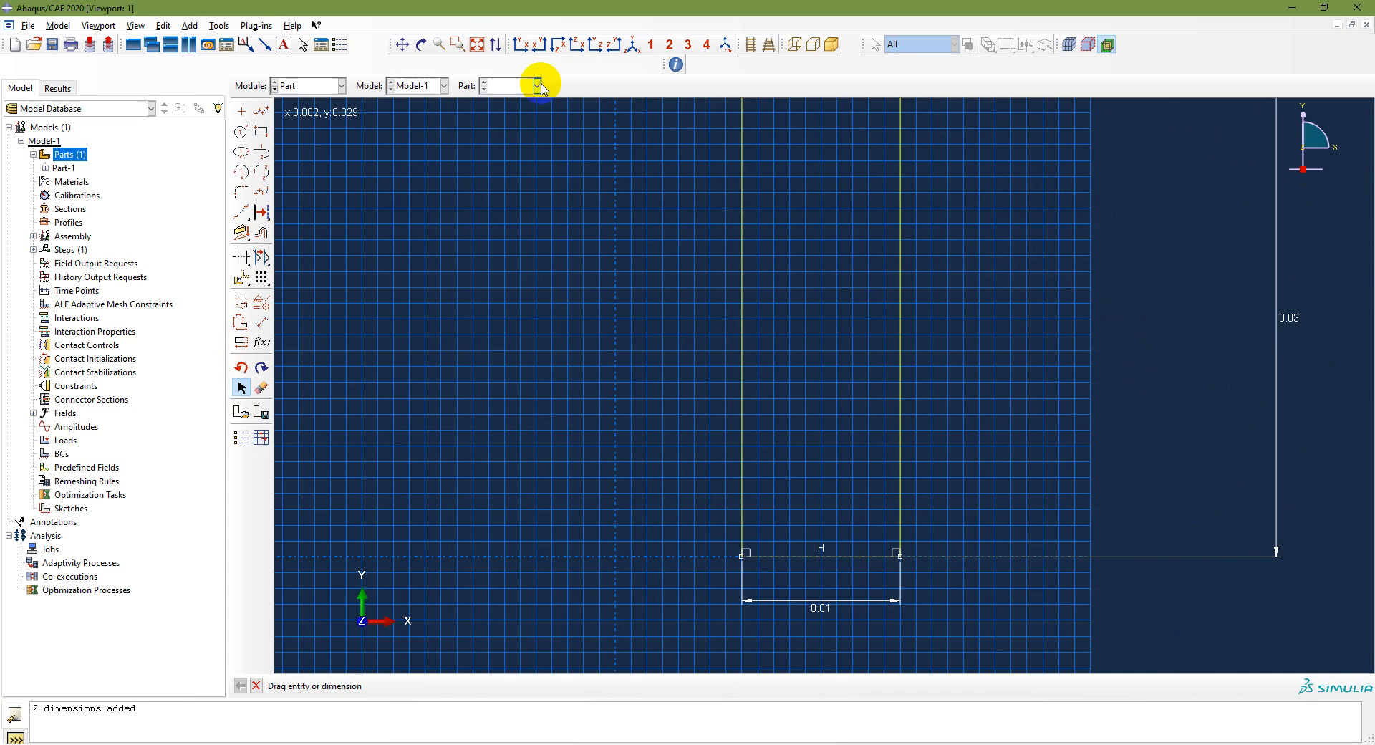
{"action": "left_click", "coordinate": [476, 44]}
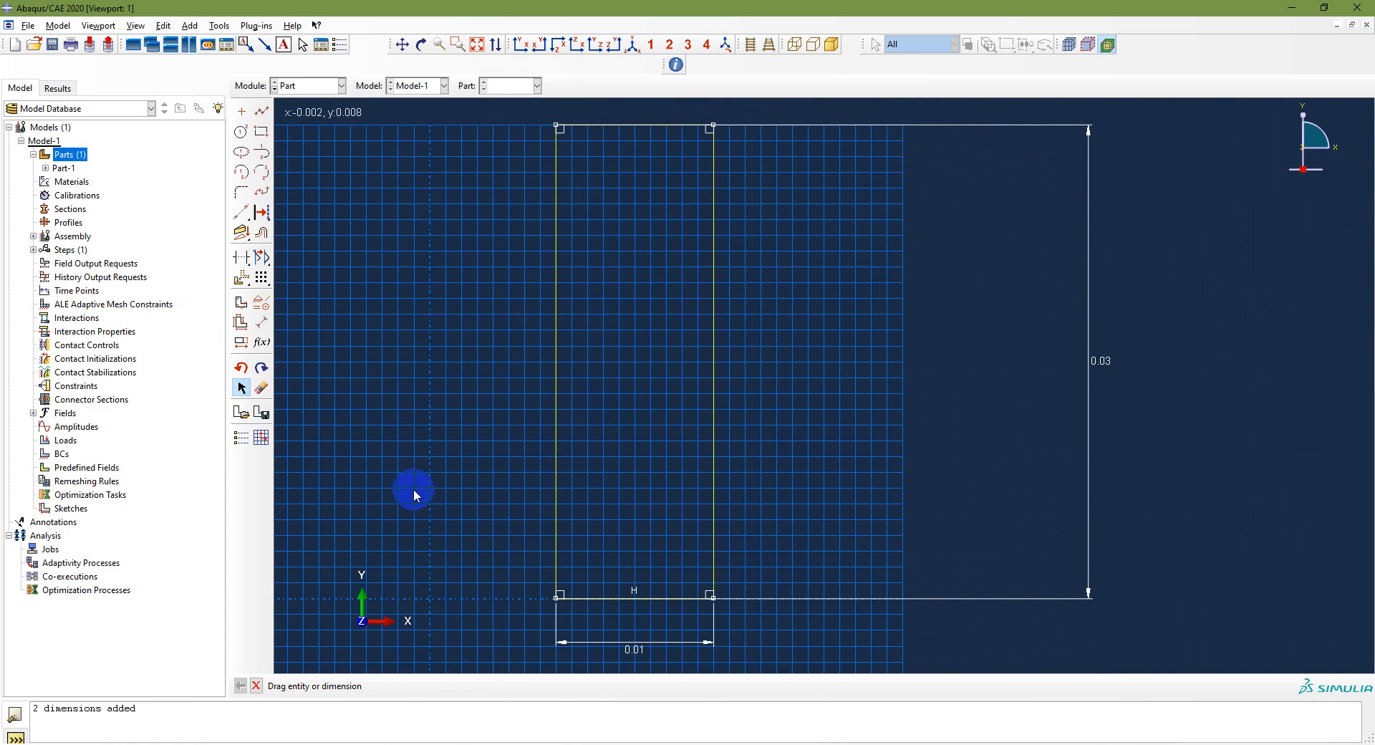
{"action": "right_click", "coordinate": [416, 445]}
{"action": "left_click", "coordinate": [464, 509]}
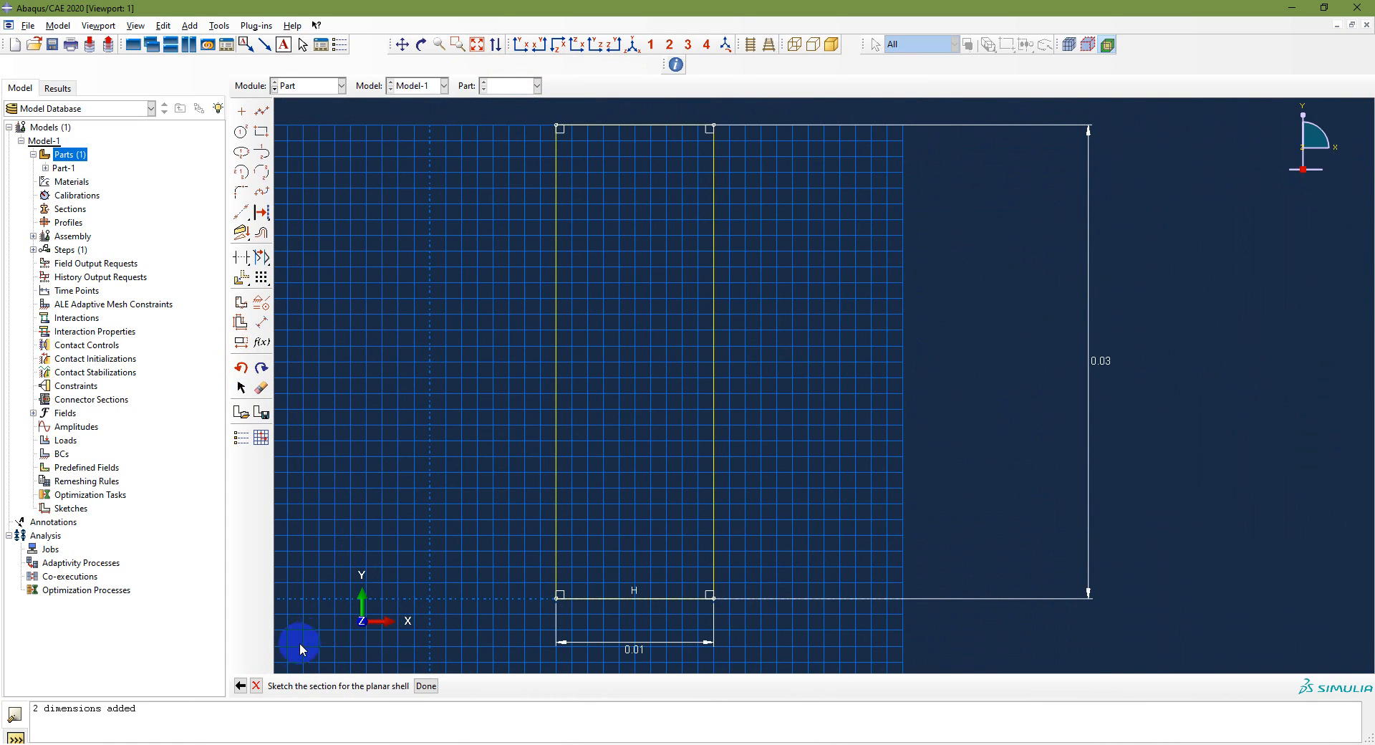
{"action": "left_click", "coordinate": [426, 685]}
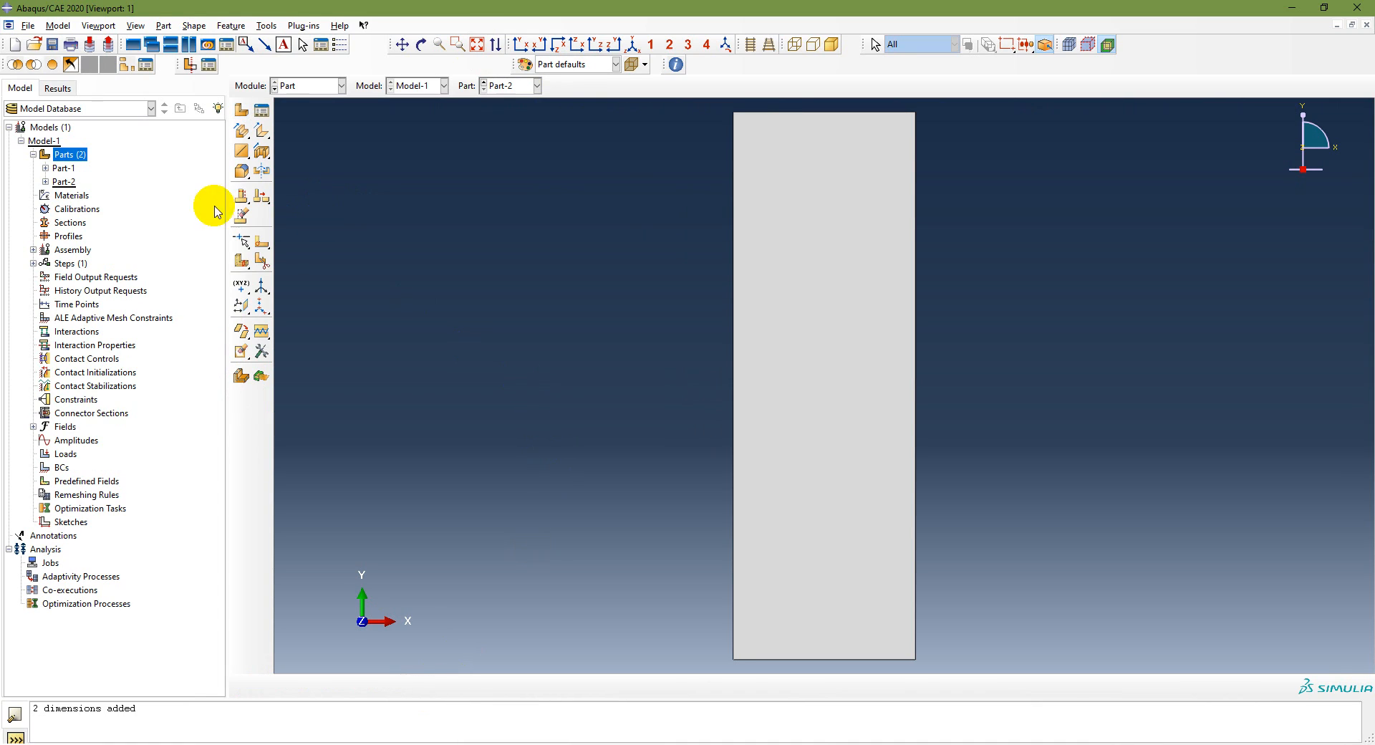
Start Part-3 as a 2D planar deformable shell with approximate size 0.06, and sketch a narrow rectangle about 0.005 tall standing on the horizontal axis.
{"action": "left_click", "coordinate": [241, 110]}
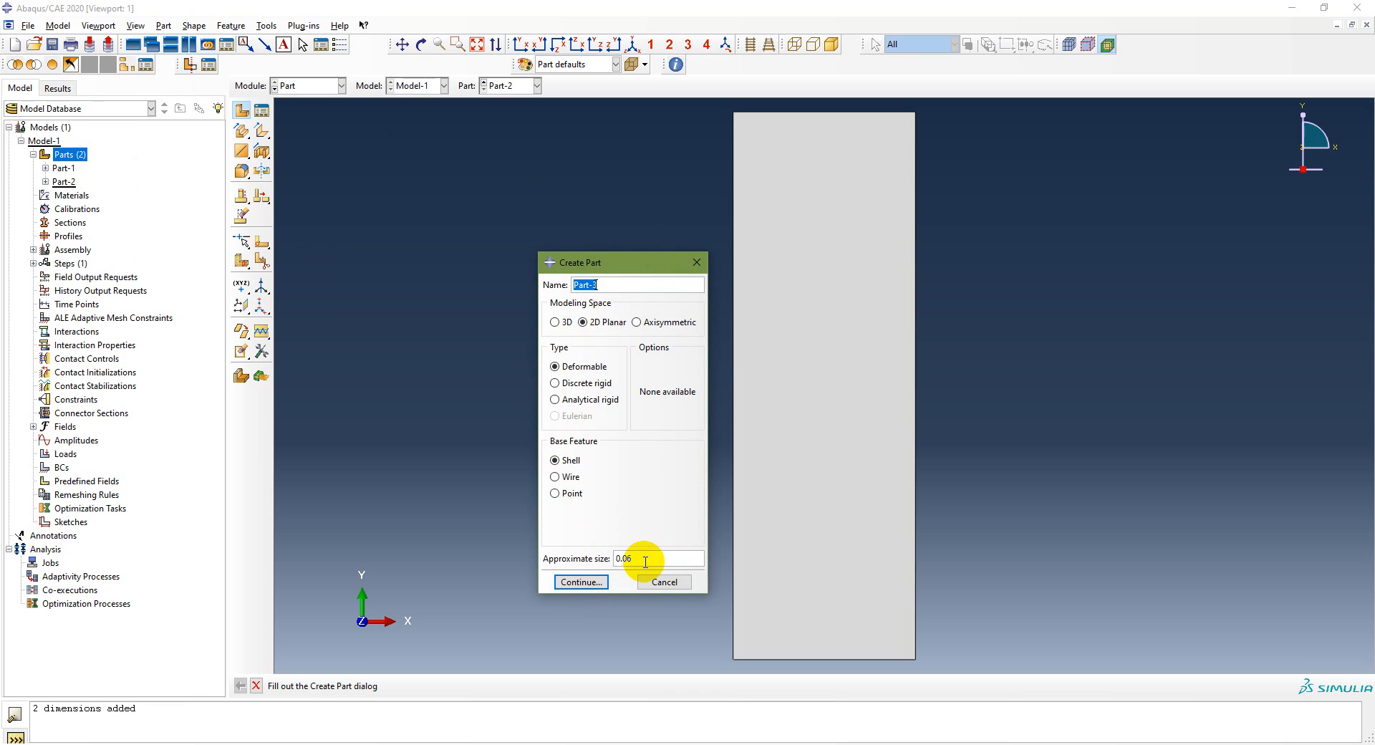
{"action": "left_click", "coordinate": [577, 580]}
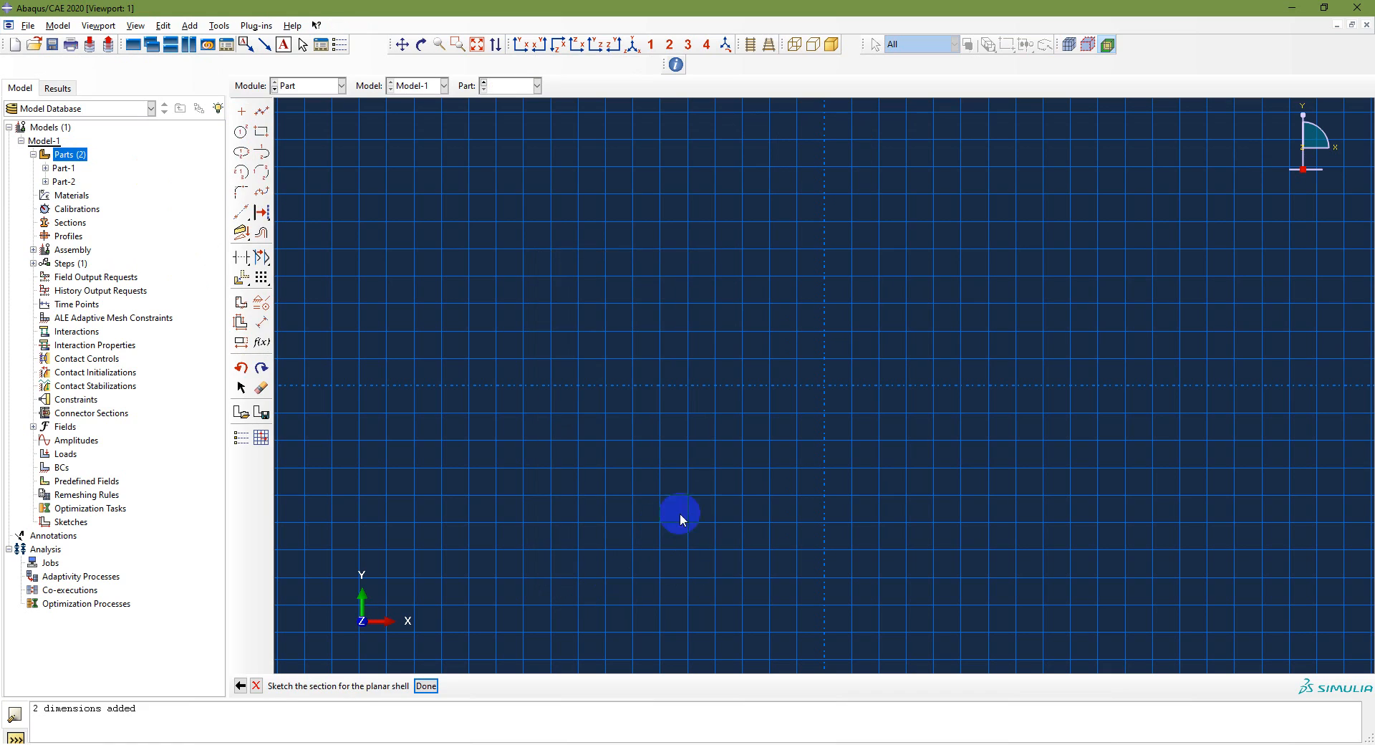
{"action": "left_click", "coordinate": [262, 131]}
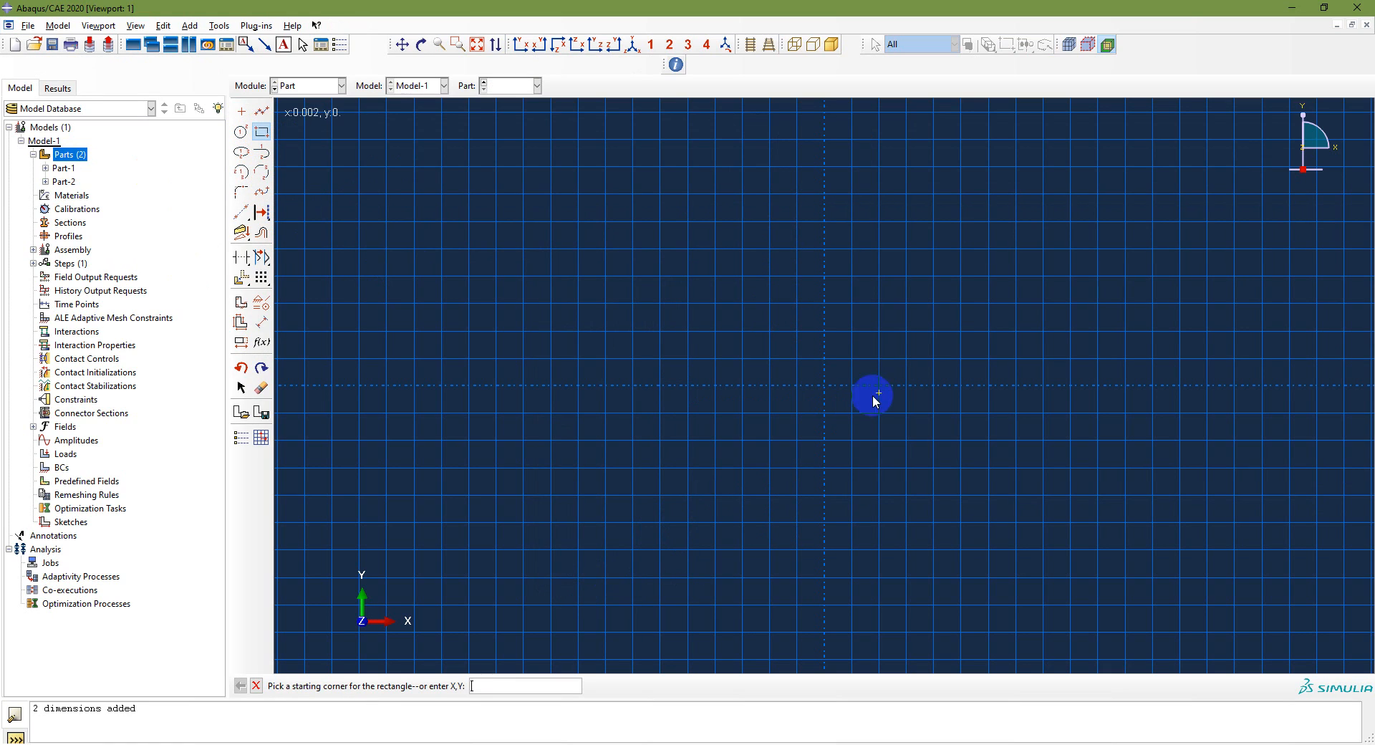
{"action": "left_click", "coordinate": [1214, 385]}
{"action": "left_click", "coordinate": [1194, 242]}
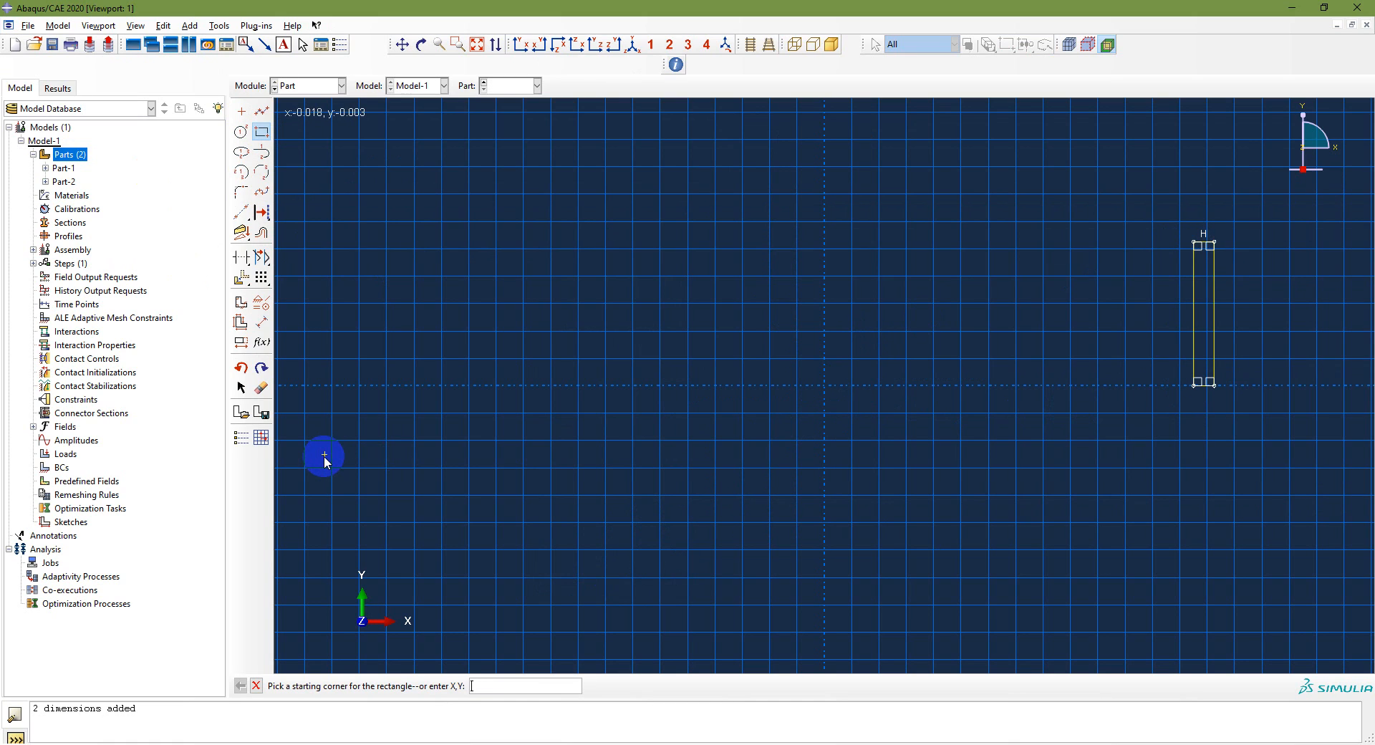
Dimension the narrow rectangle's bottom edge as 4e-3 and its vertical side as 30e-3.
{"action": "left_click", "coordinate": [262, 322]}
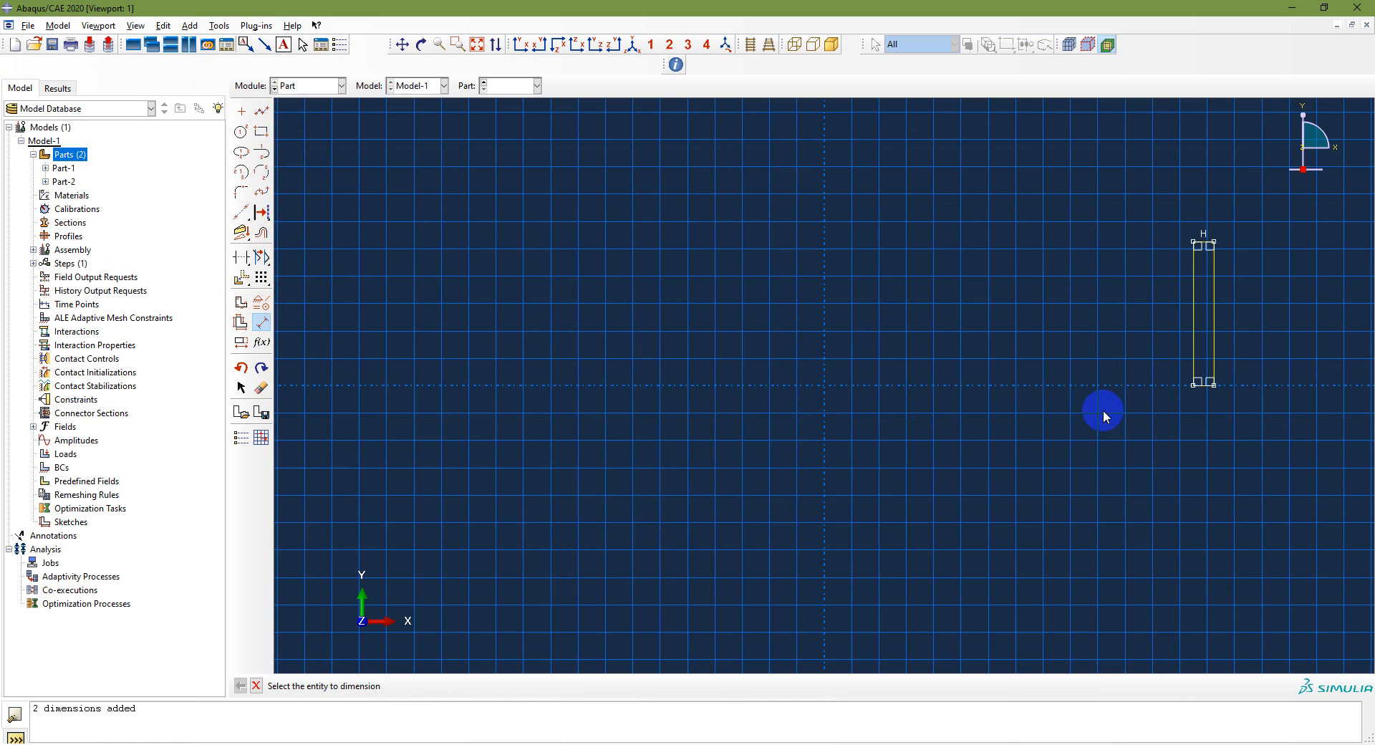
{"action": "left_click", "coordinate": [1205, 385]}
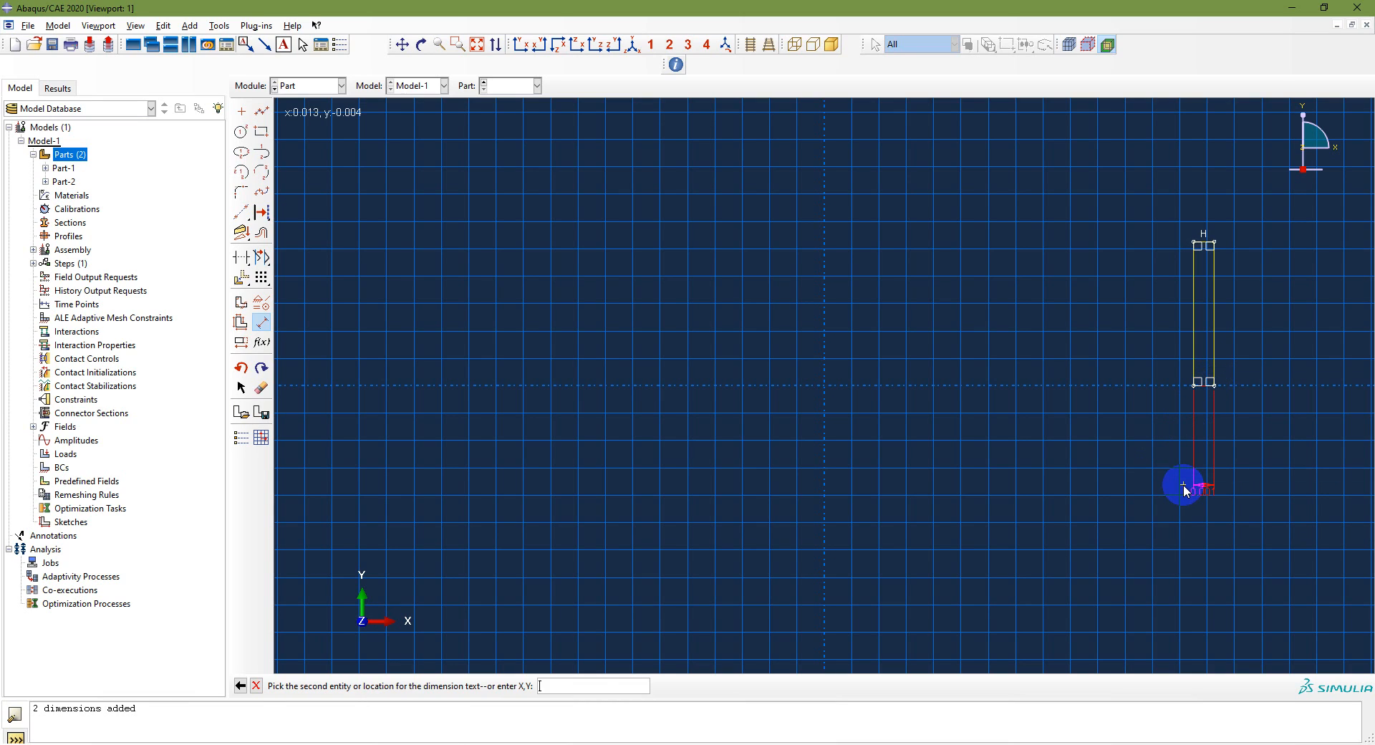
{"action": "left_click", "coordinate": [1183, 484]}
{"action": "type", "text": ".0"}
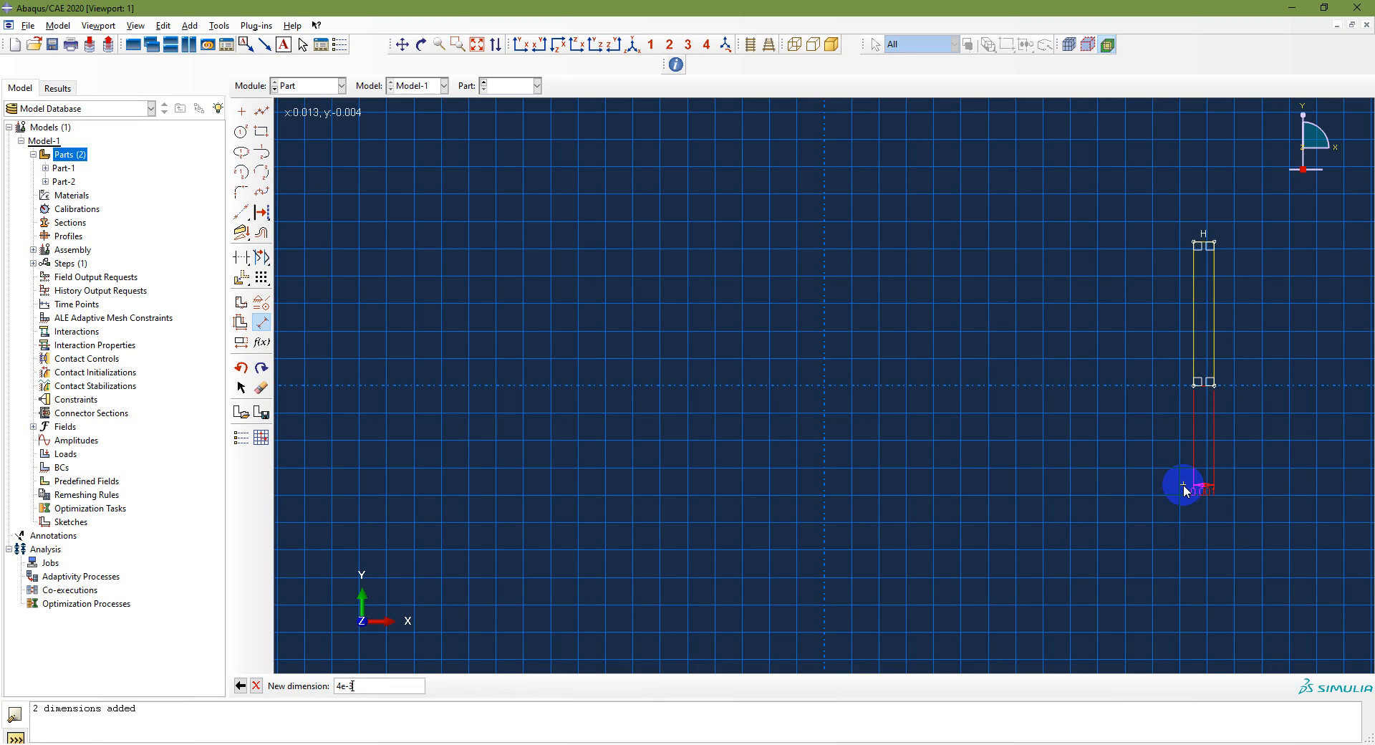
{"action": "key", "text": "Return"}
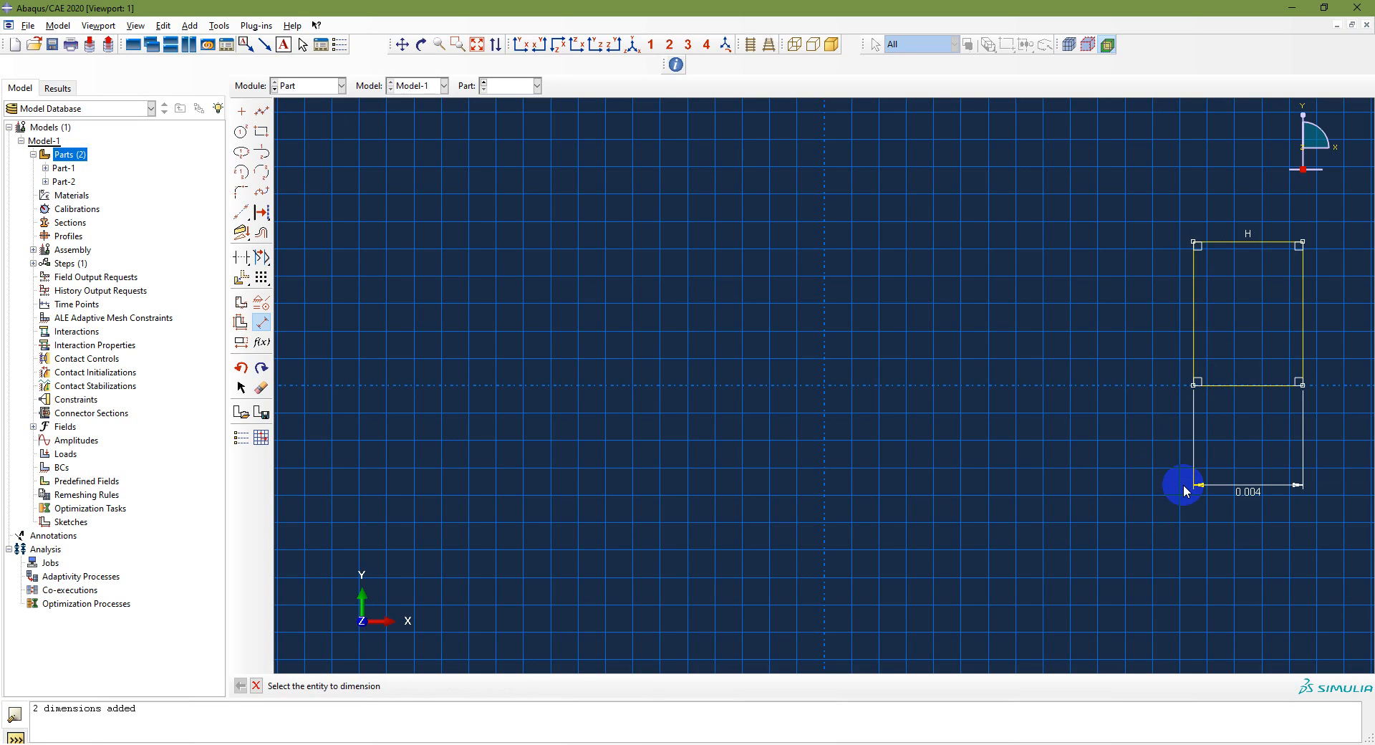
{"action": "left_click", "coordinate": [1194, 313]}
{"action": "left_click", "coordinate": [1133, 337]}
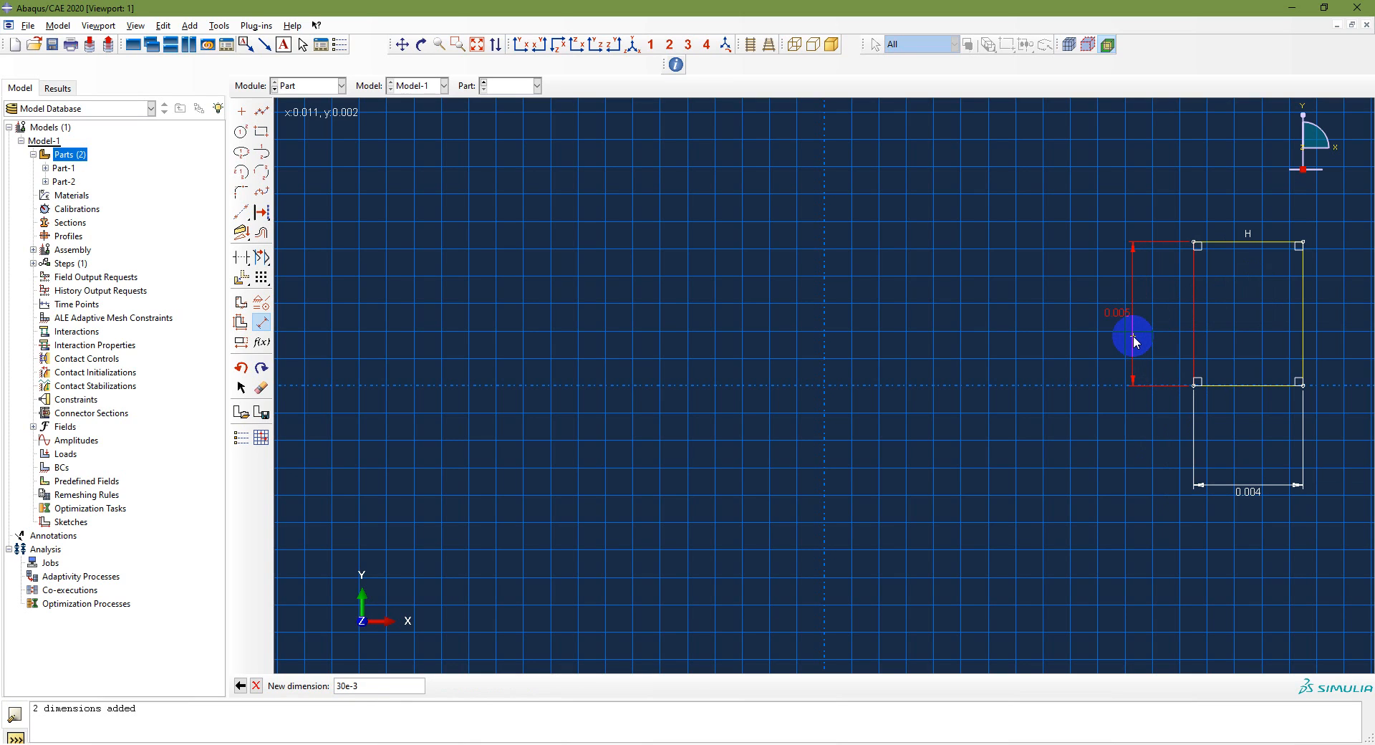
{"action": "type", "text": "30e-3"}
{"action": "key", "text": "Return"}
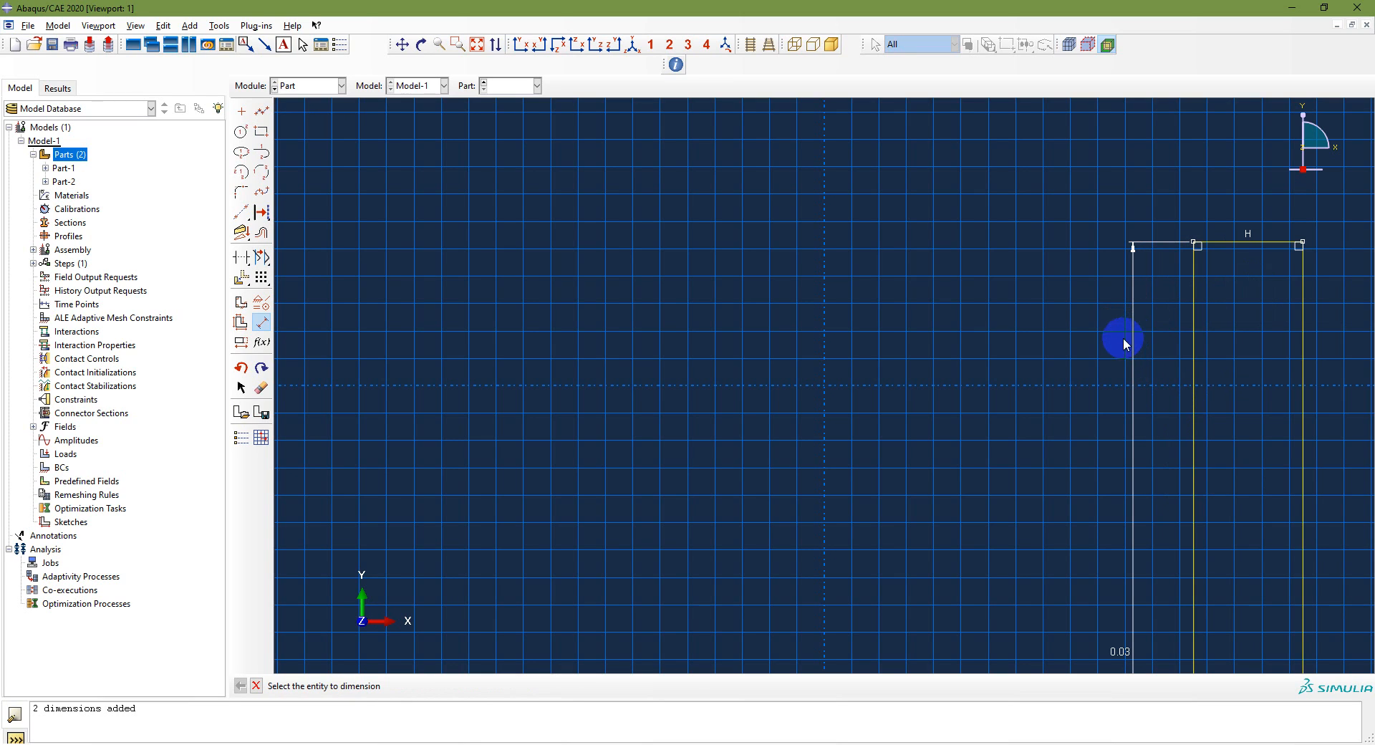
{"action": "left_click", "coordinate": [477, 44]}
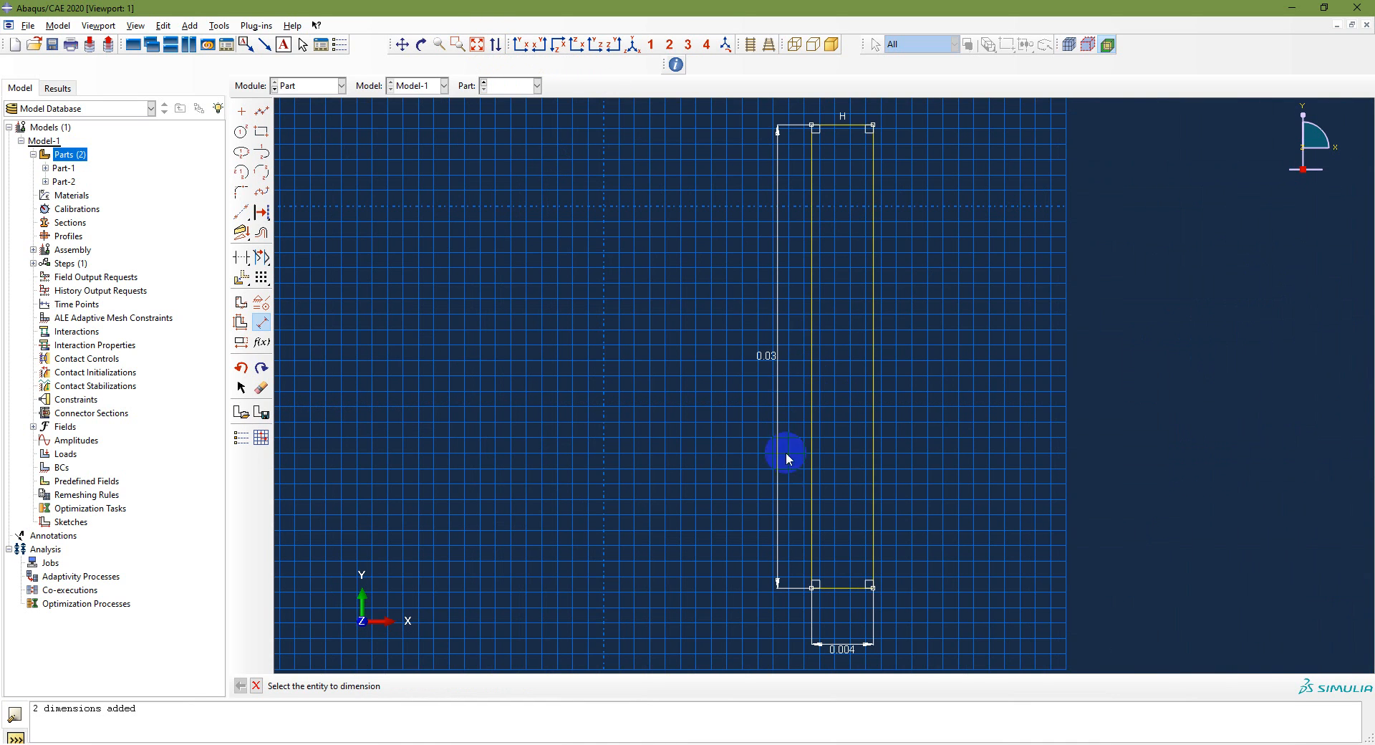
Move the 4e-3 wide rectangle up by its lower-left corner until its base sits just below the horizontal axis, and finish the sketch.
{"action": "left_click", "coordinate": [241, 387]}
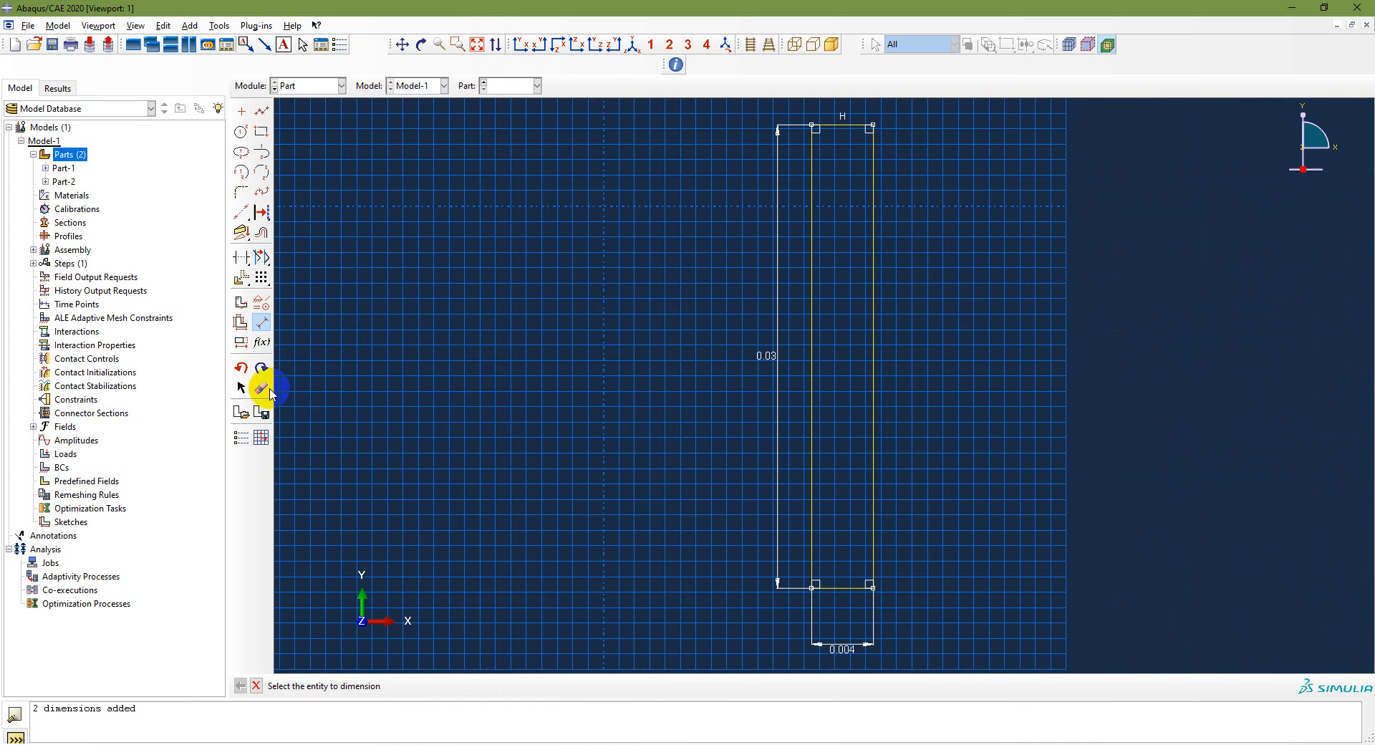
{"action": "left_click_drag", "start_coordinate": [813, 595], "coordinate": [982, 238]}
{"action": "left_click", "coordinate": [479, 43]}
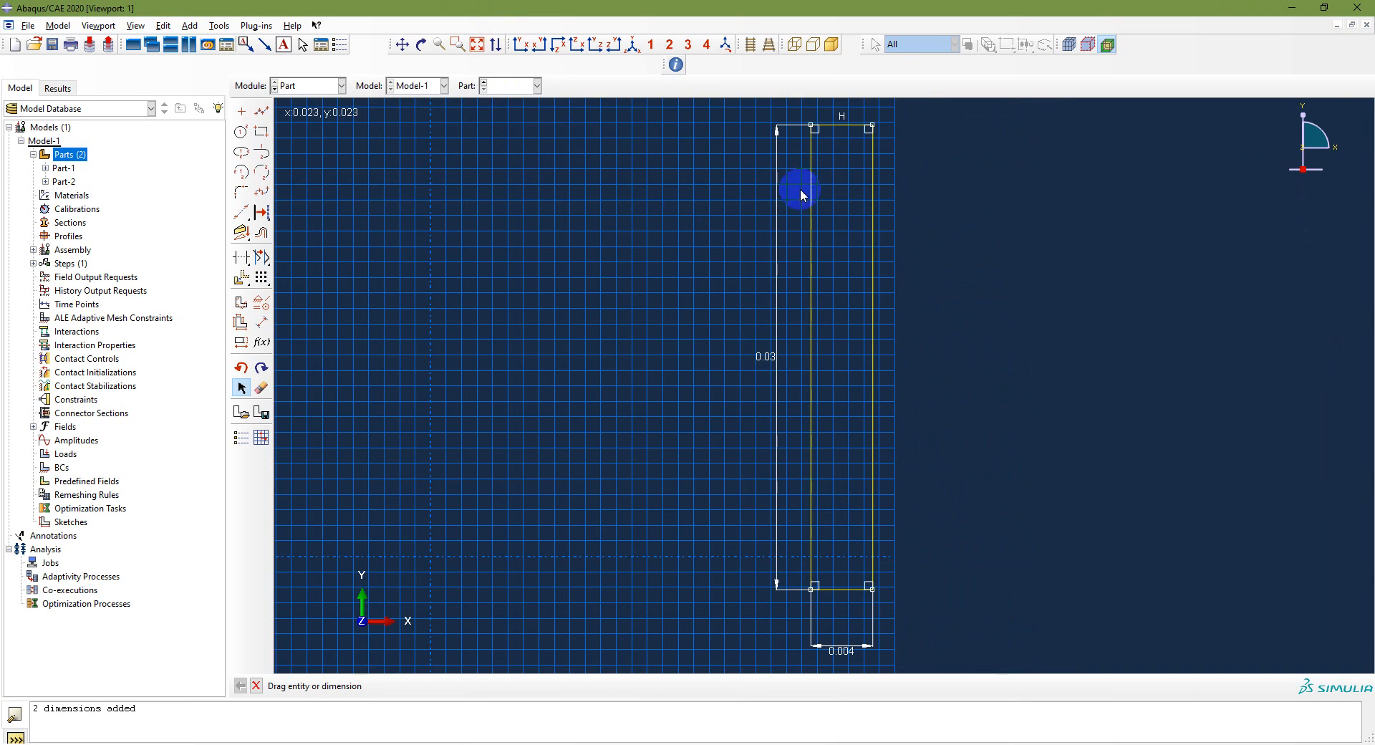
{"action": "right_click", "coordinate": [528, 460]}
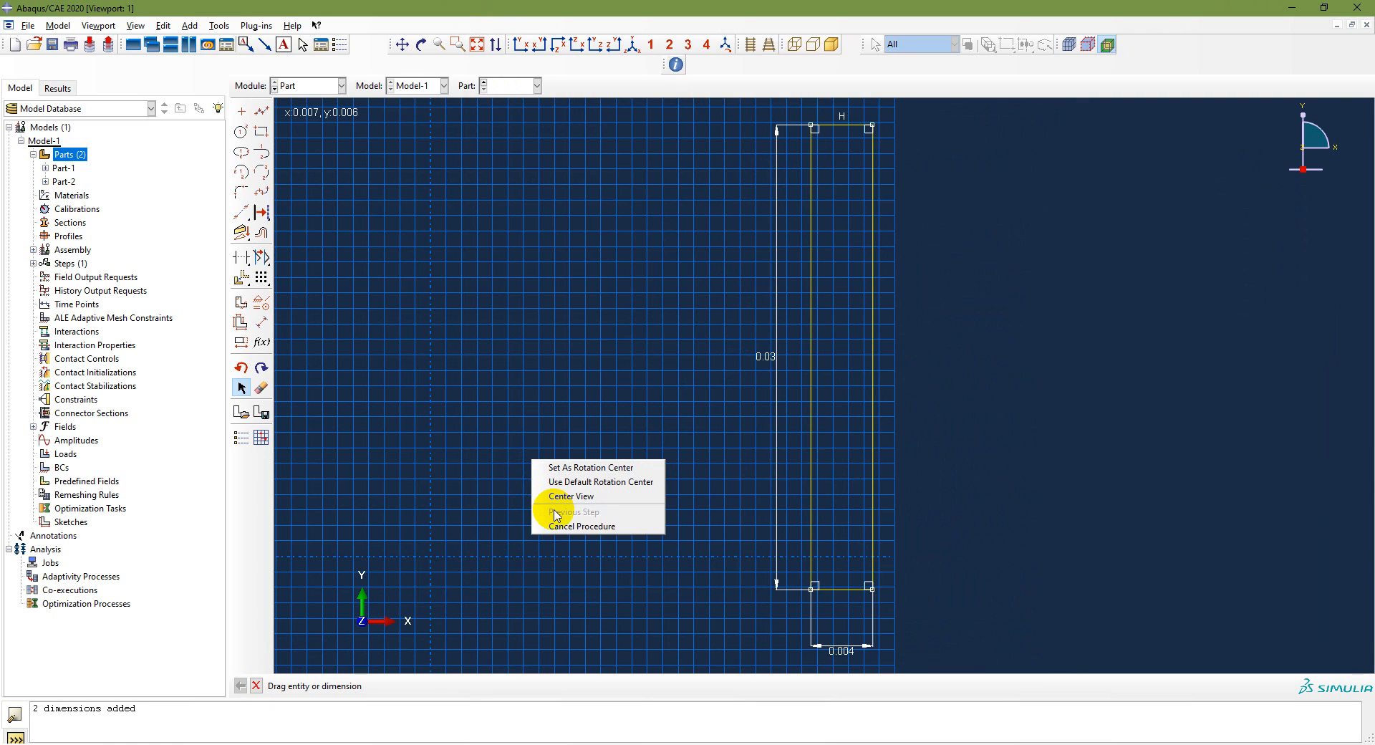
{"action": "left_click", "coordinate": [559, 522]}
{"action": "left_click", "coordinate": [426, 685]}
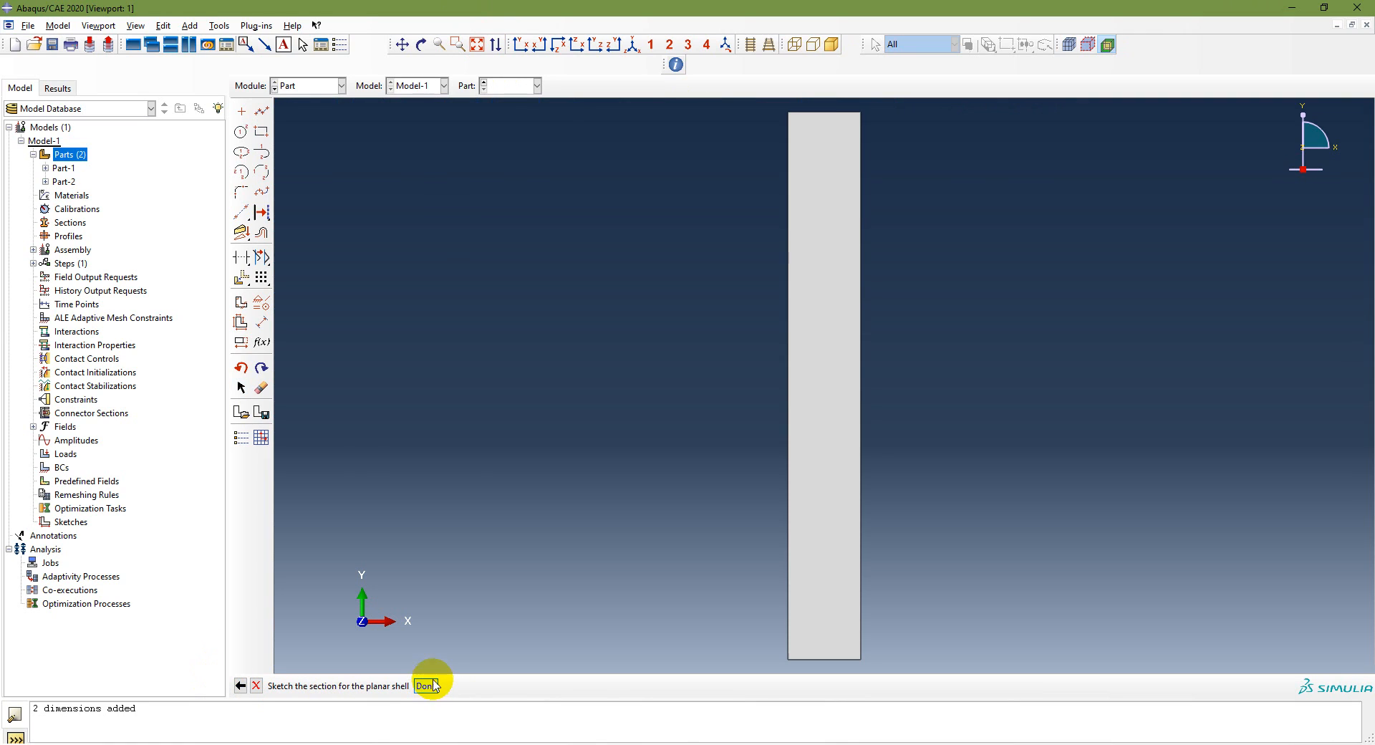
Display Part-2 in the viewport to review the air layer part.
{"action": "left_click", "coordinate": [63, 170]}
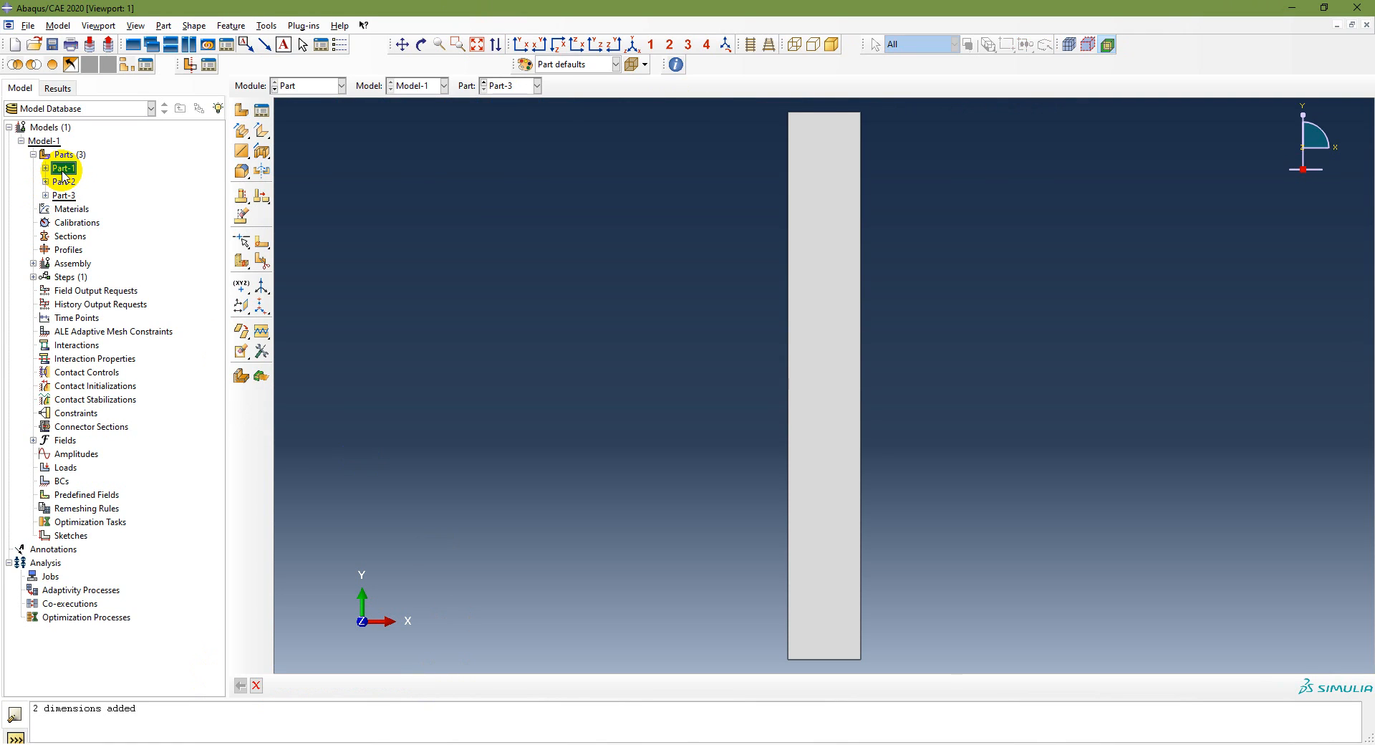
{"action": "double_click", "coordinate": [63, 182]}
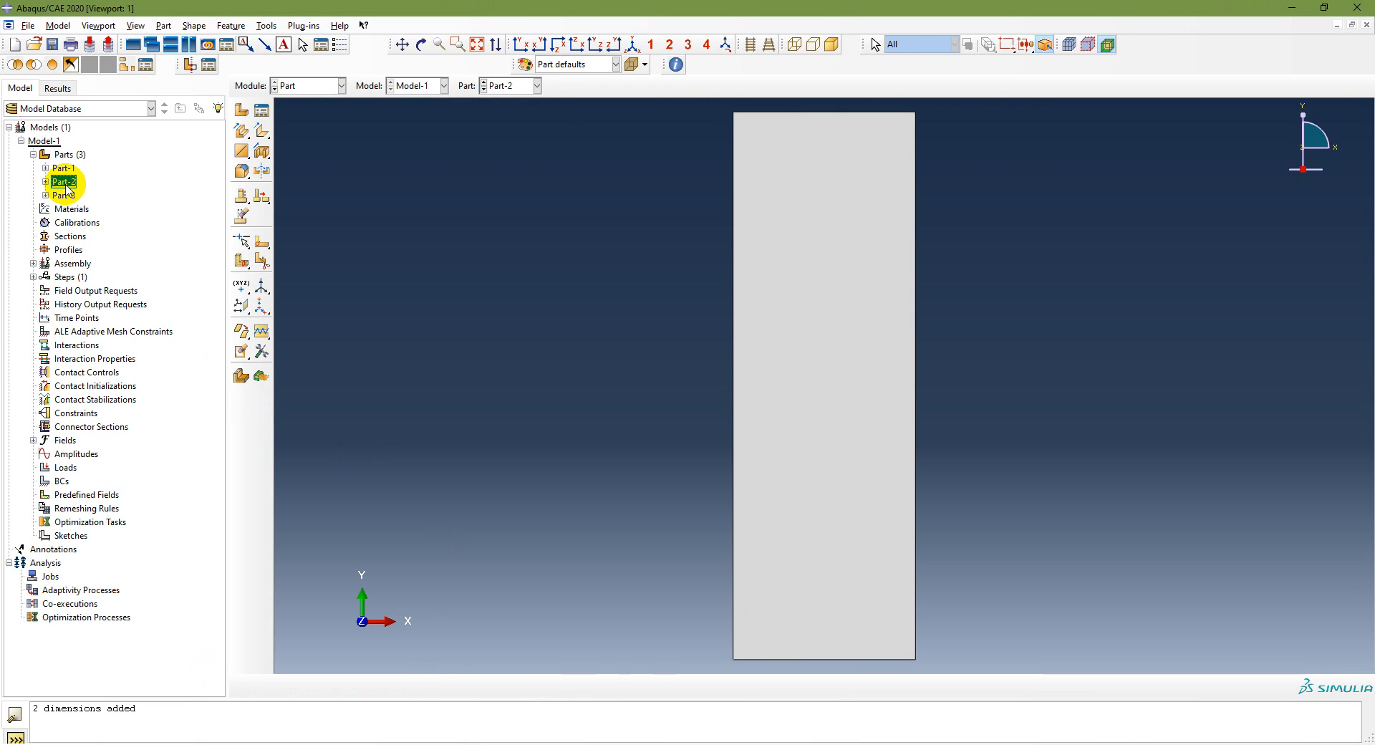
Display Part-3 in the viewport, and switch to the PowerPoint slide show to read the surface creation instructions.
{"action": "double_click", "coordinate": [64, 195]}
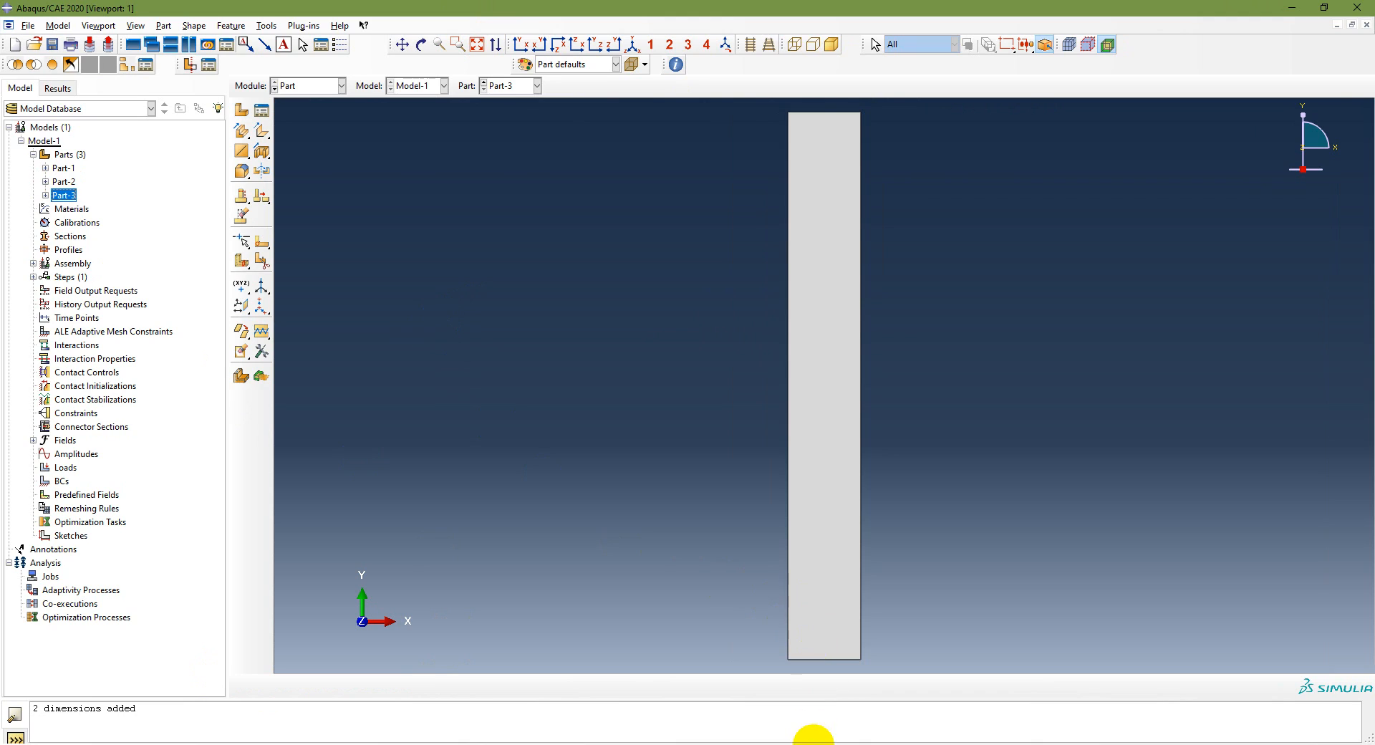
{"action": "left_click", "coordinate": [814, 744]}
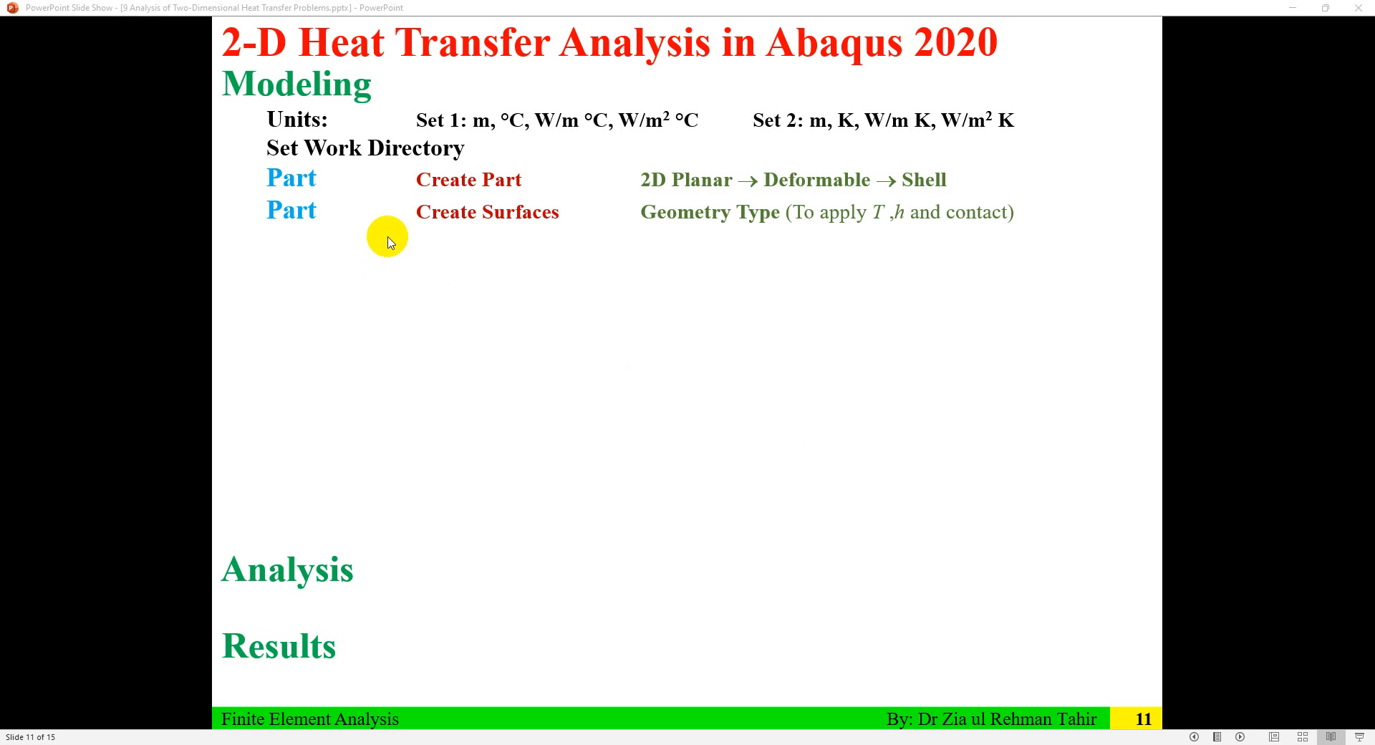
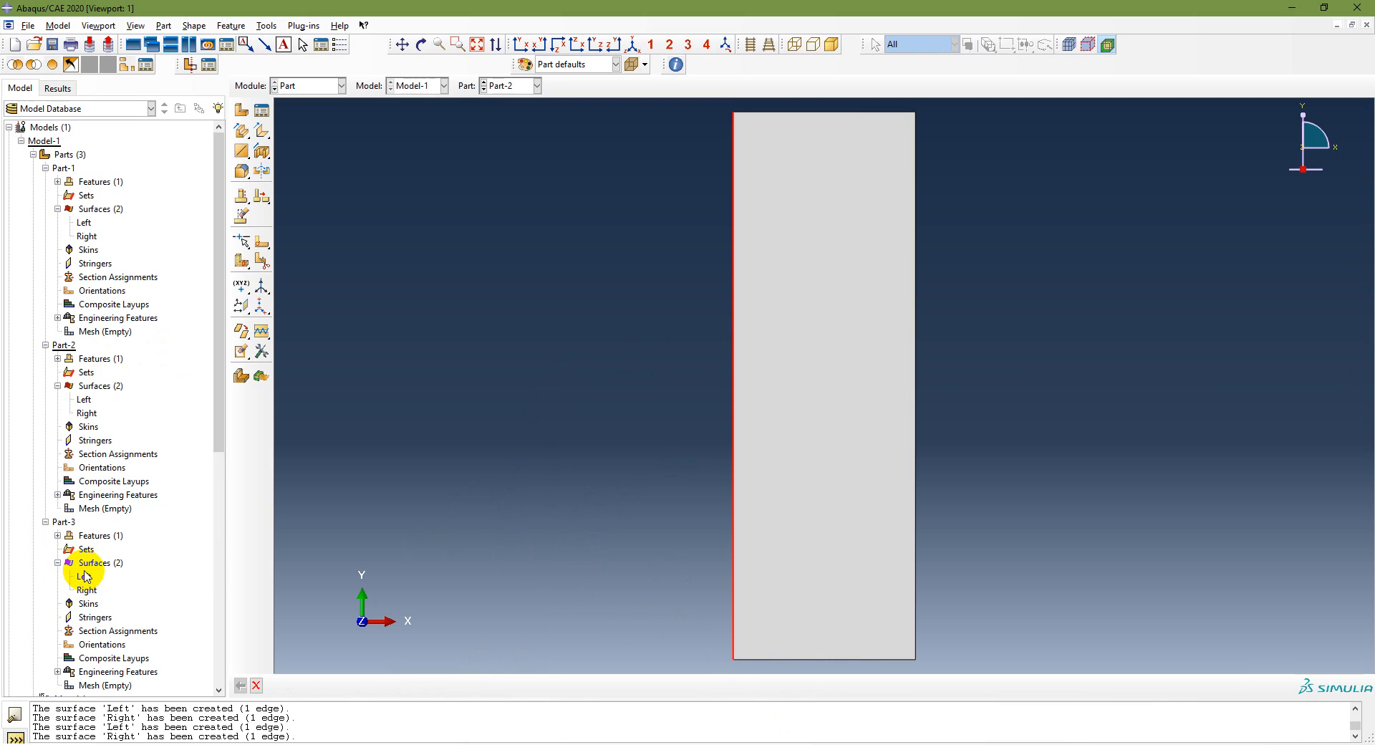
Check the edges assigned to Part-3's Left and Right surfaces, and consult the modeling steps slide in PowerPoint.
{"action": "double_click", "coordinate": [84, 576]}
{"action": "double_click", "coordinate": [86, 590]}
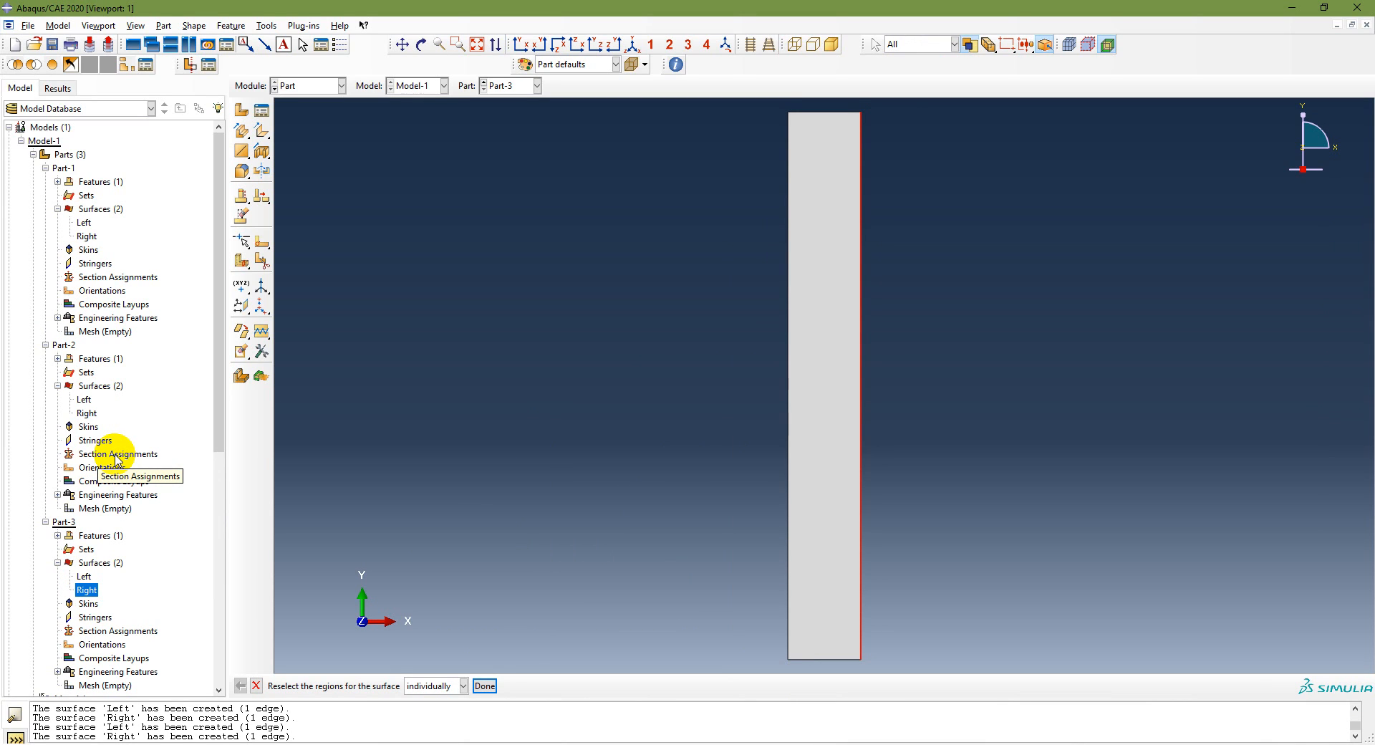
{"action": "left_click", "coordinate": [484, 685]}
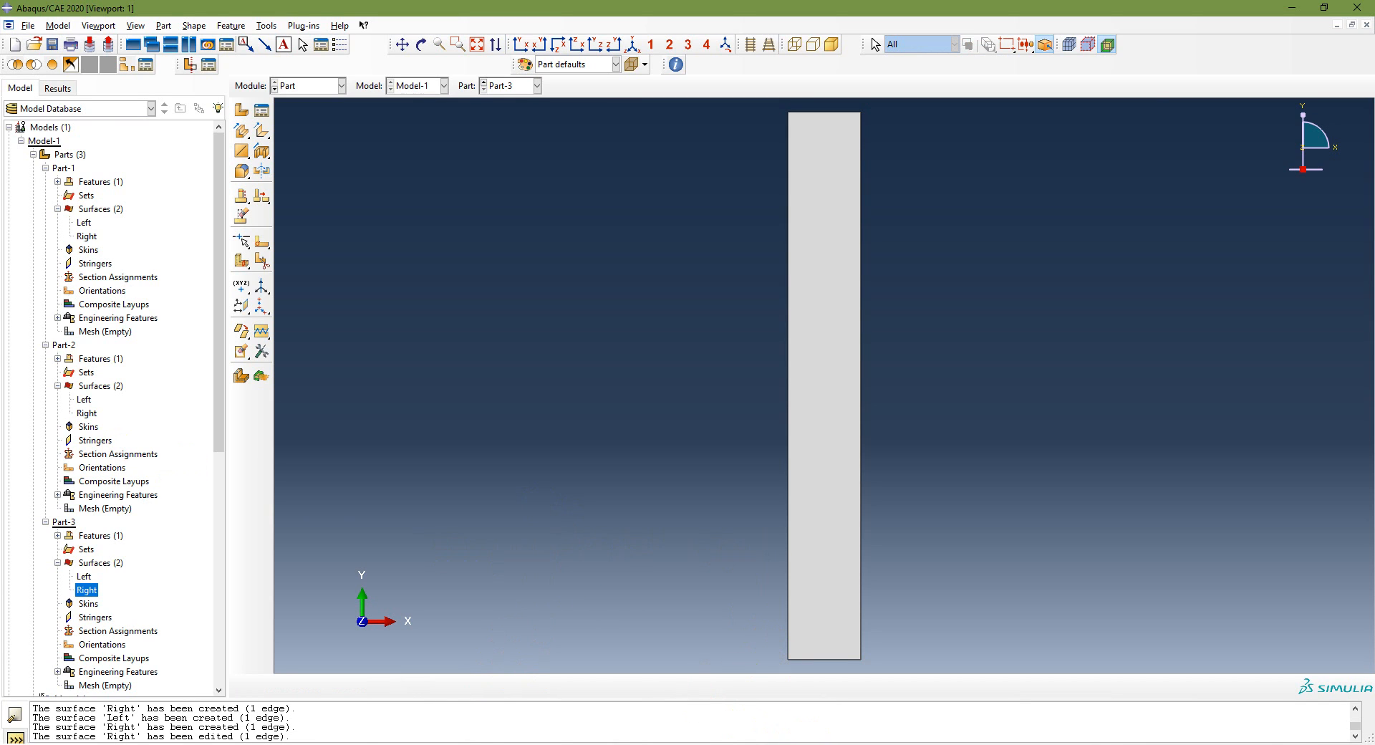
{"action": "left_click", "coordinate": [770, 744]}
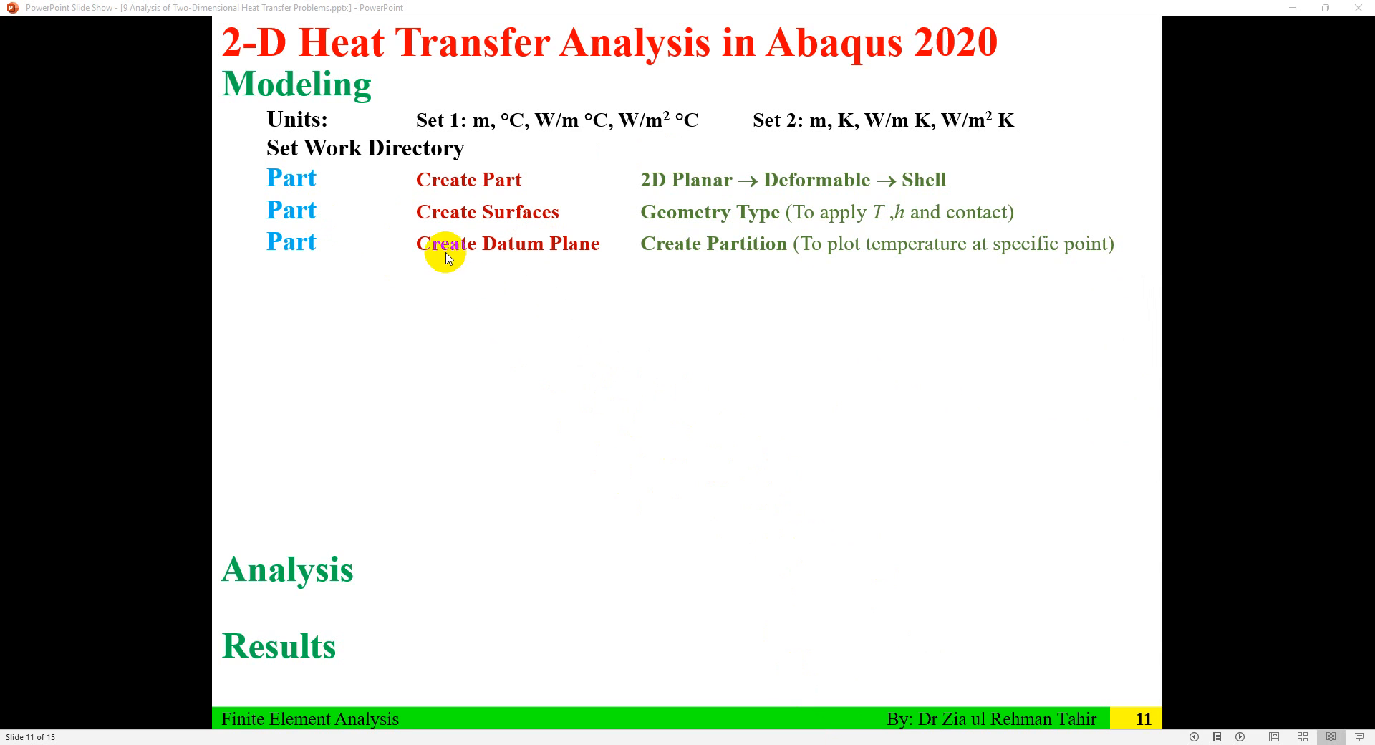
{"action": "left_click", "coordinate": [819, 729]}
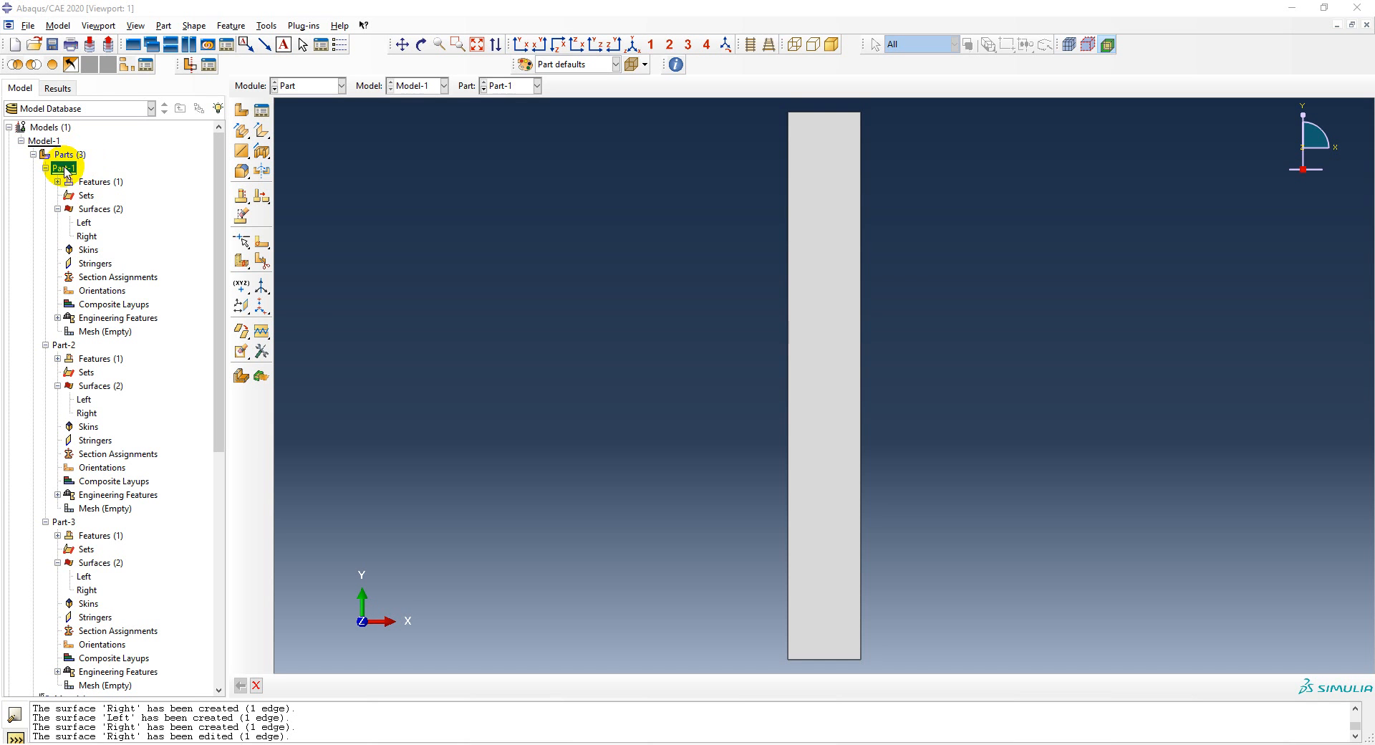
Create a datum plane in Part-1 midway between the midpoints of its top and bottom edges.
{"action": "left_click", "coordinate": [62, 167]}
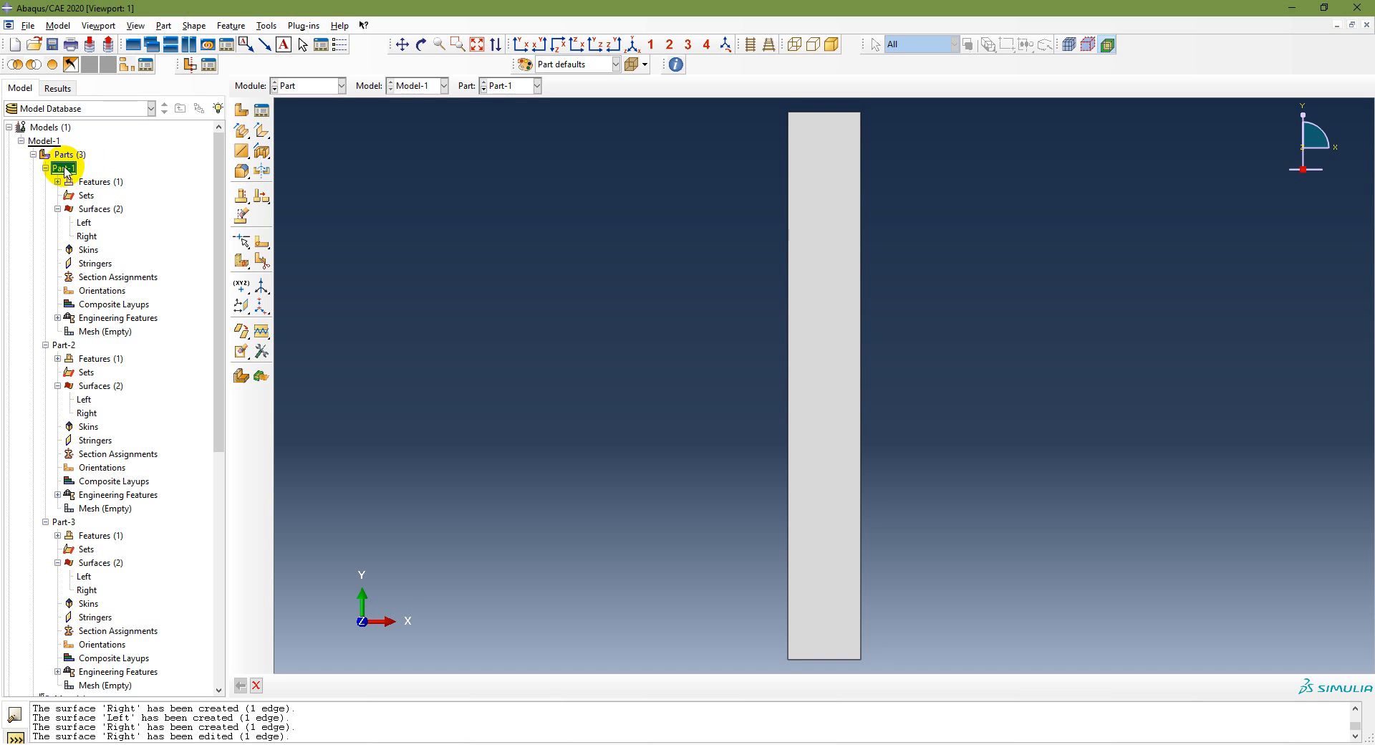
{"action": "left_click", "coordinate": [522, 85]}
{"action": "left_click", "coordinate": [526, 98]}
{"action": "left_click", "coordinate": [266, 26]}
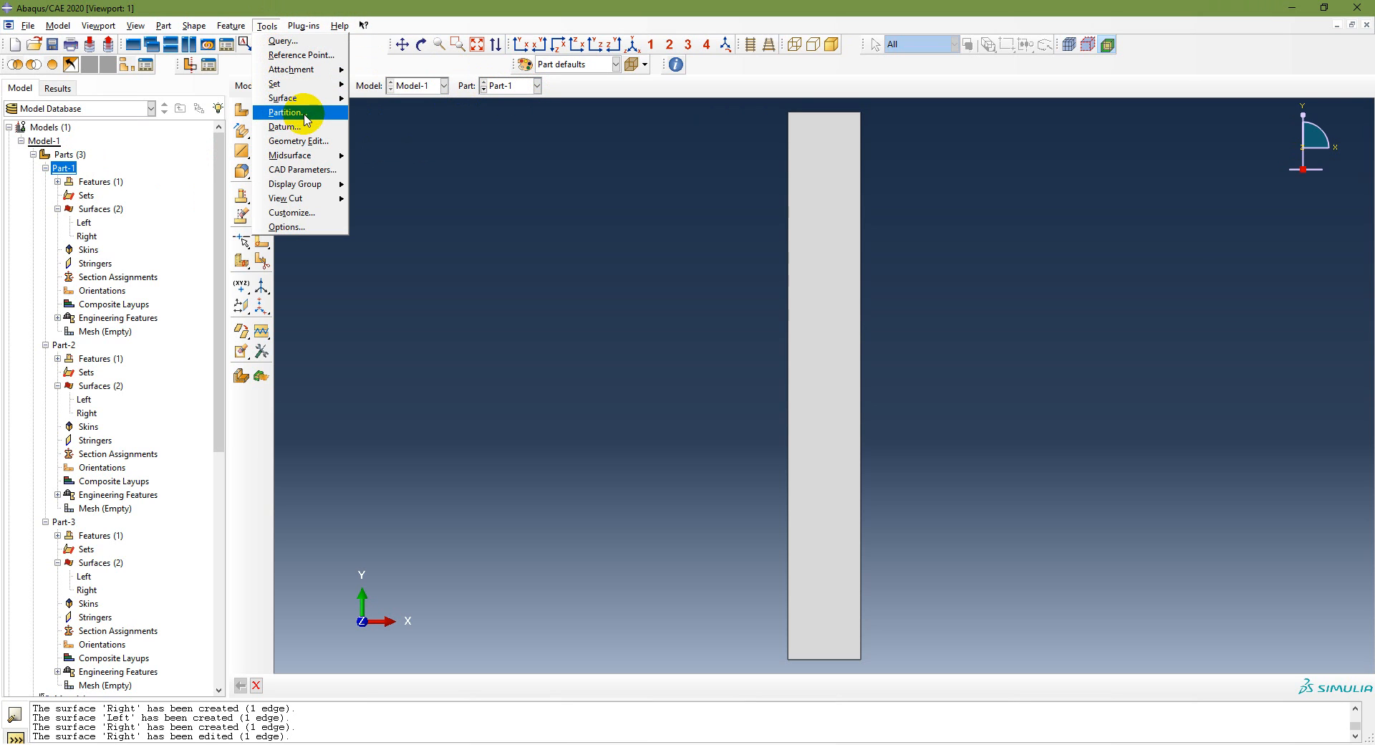
{"action": "left_click", "coordinate": [287, 126]}
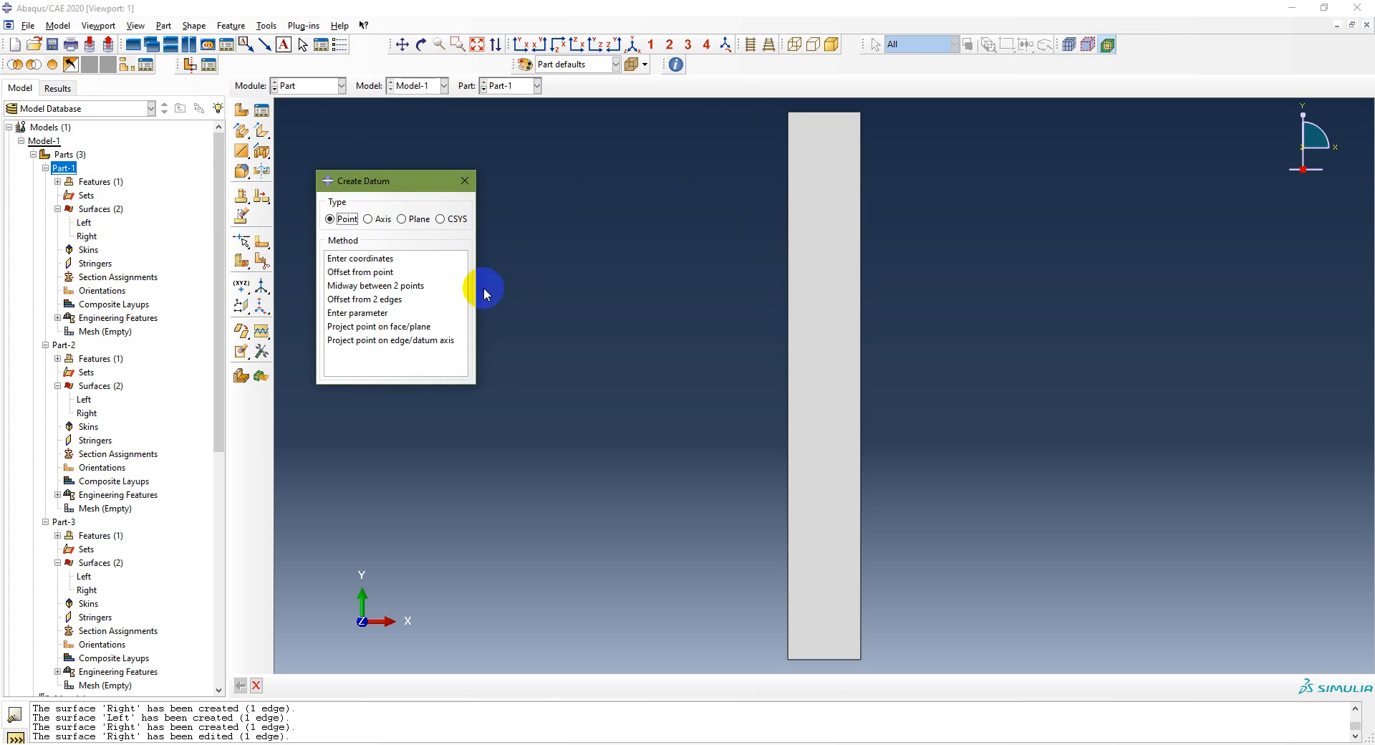
{"action": "left_click", "coordinate": [401, 219]}
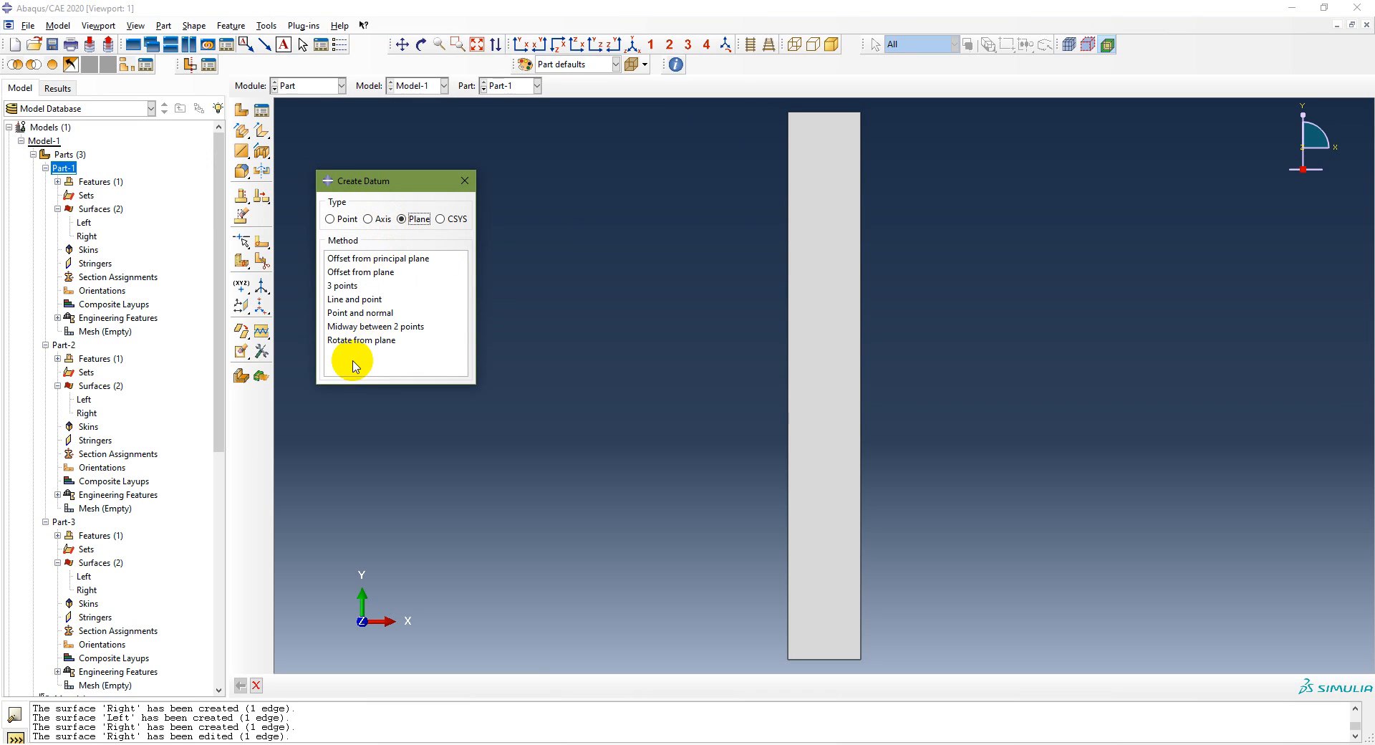
{"action": "left_click", "coordinate": [362, 327]}
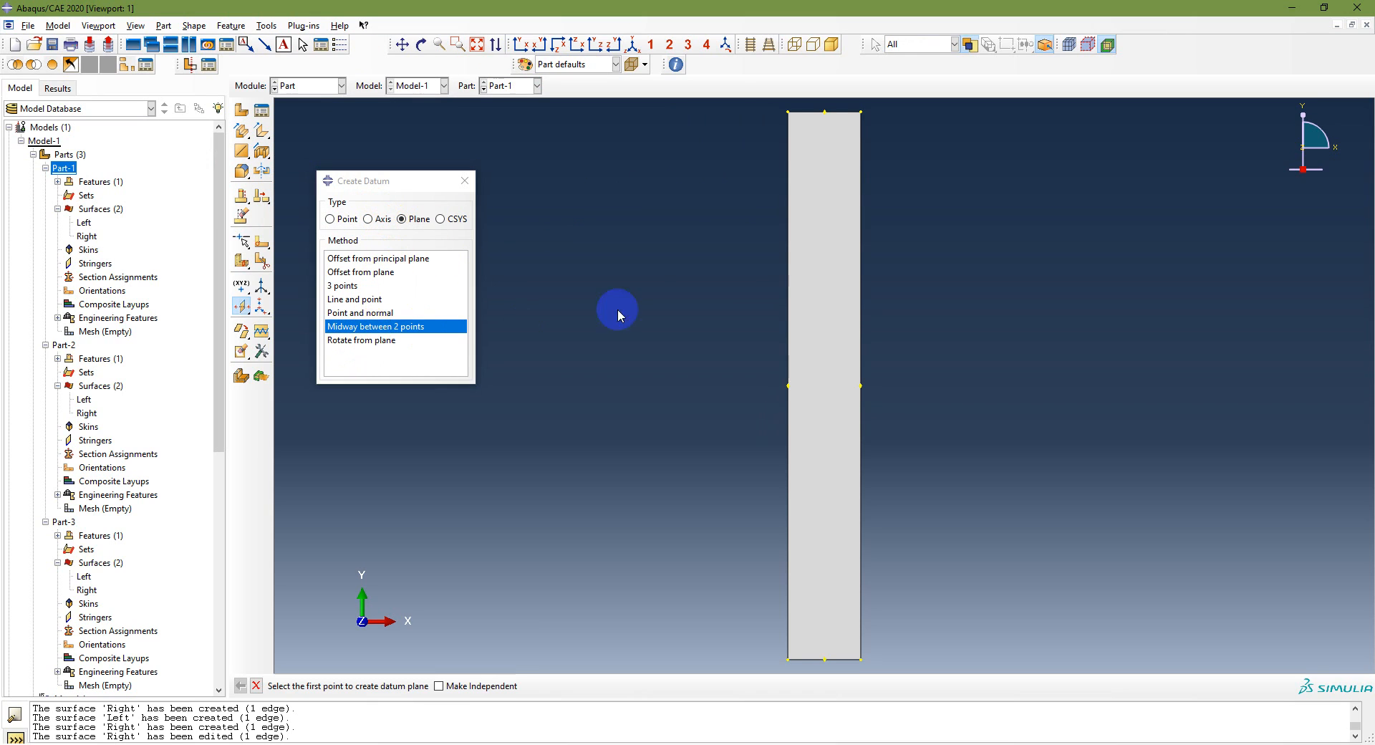
{"action": "left_click", "coordinate": [825, 112]}
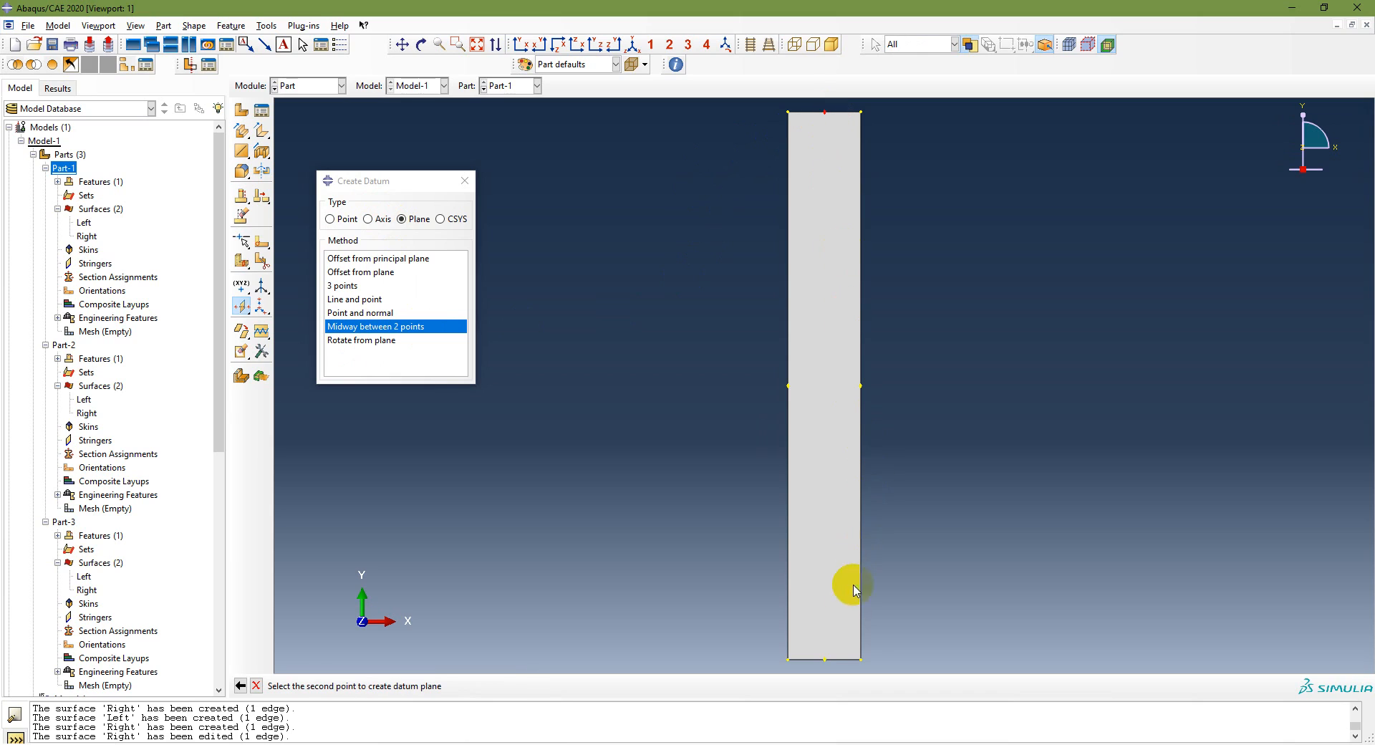
{"action": "left_click", "coordinate": [825, 659]}
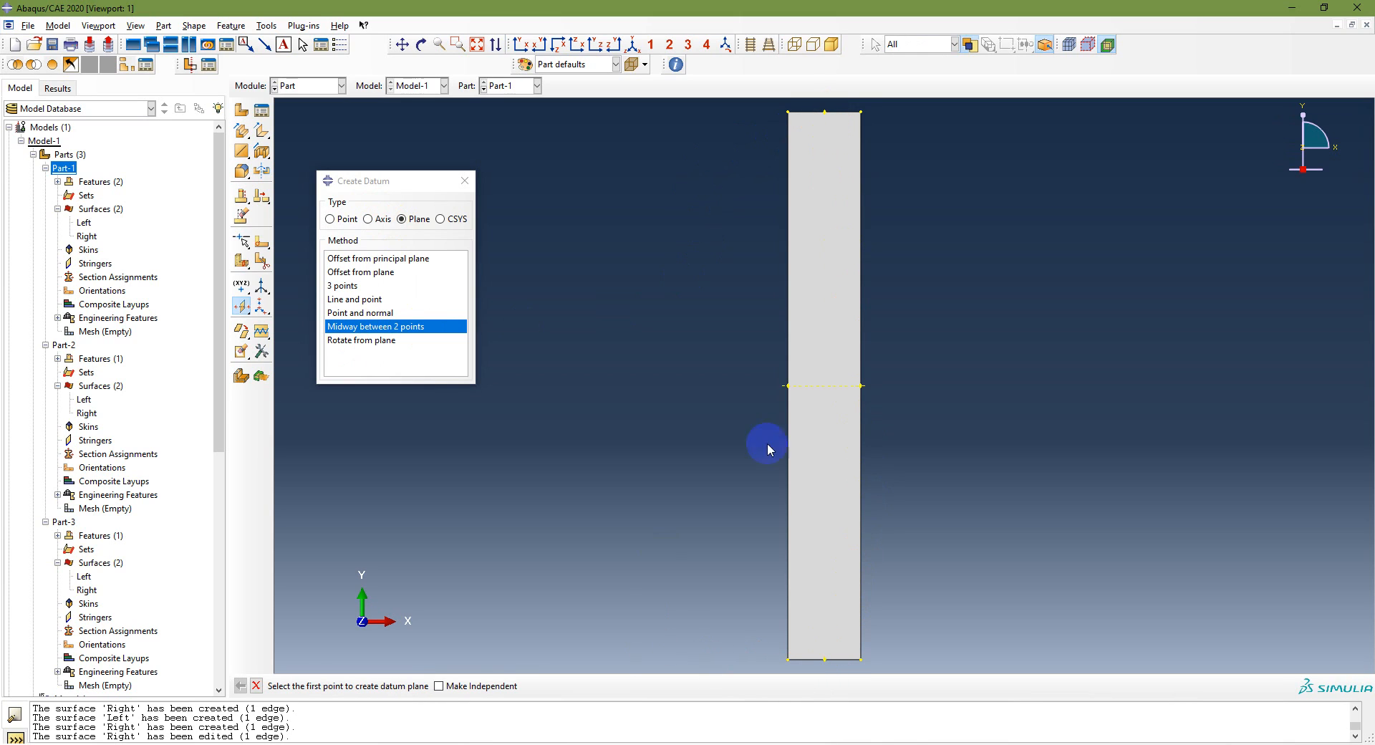
Create a datum plane in Part-2 midway between the midpoints of its top and bottom edges.
{"action": "left_click", "coordinate": [536, 85]}
{"action": "left_click", "coordinate": [512, 115]}
{"action": "left_click", "coordinate": [430, 326]}
{"action": "left_click", "coordinate": [825, 112]}
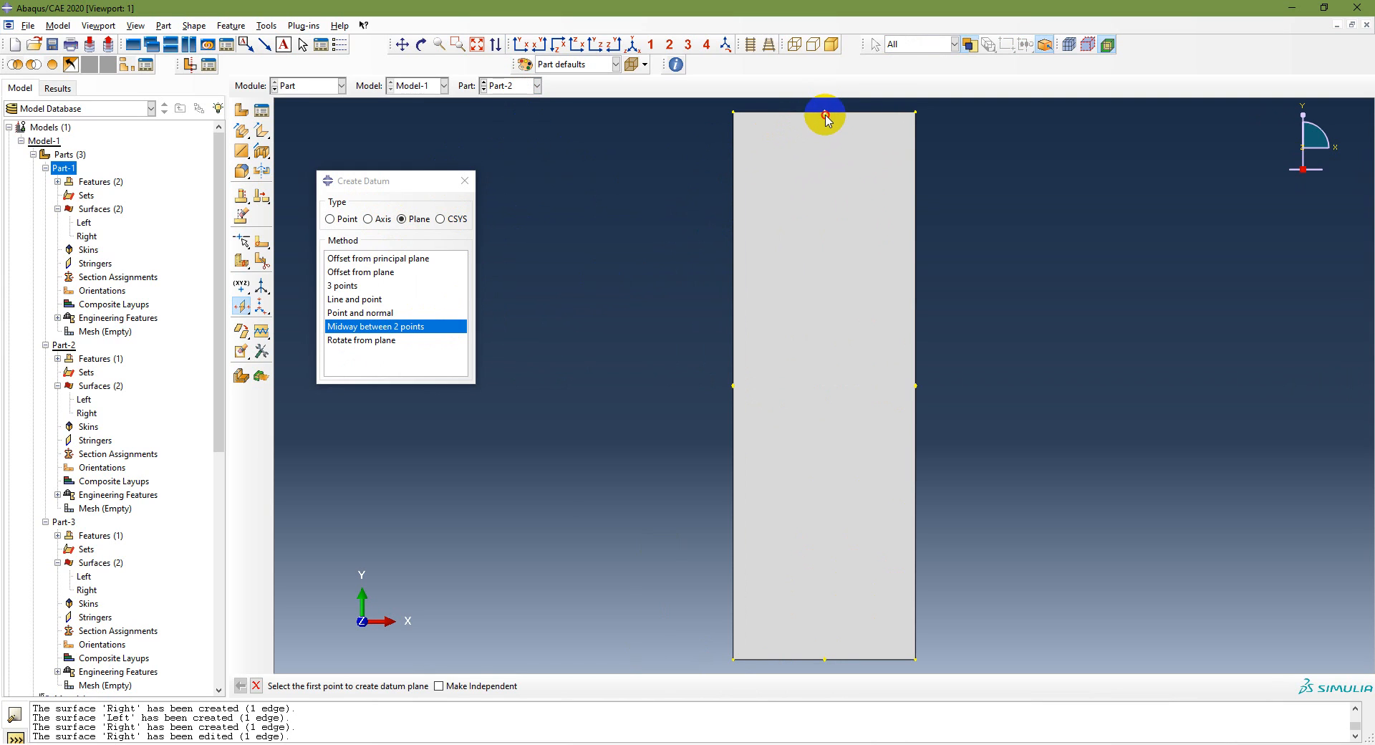
{"action": "left_click", "coordinate": [825, 659]}
Create a datum plane in Part-3 midway between the midpoints of its top and bottom edges.
{"action": "left_click", "coordinate": [530, 85]}
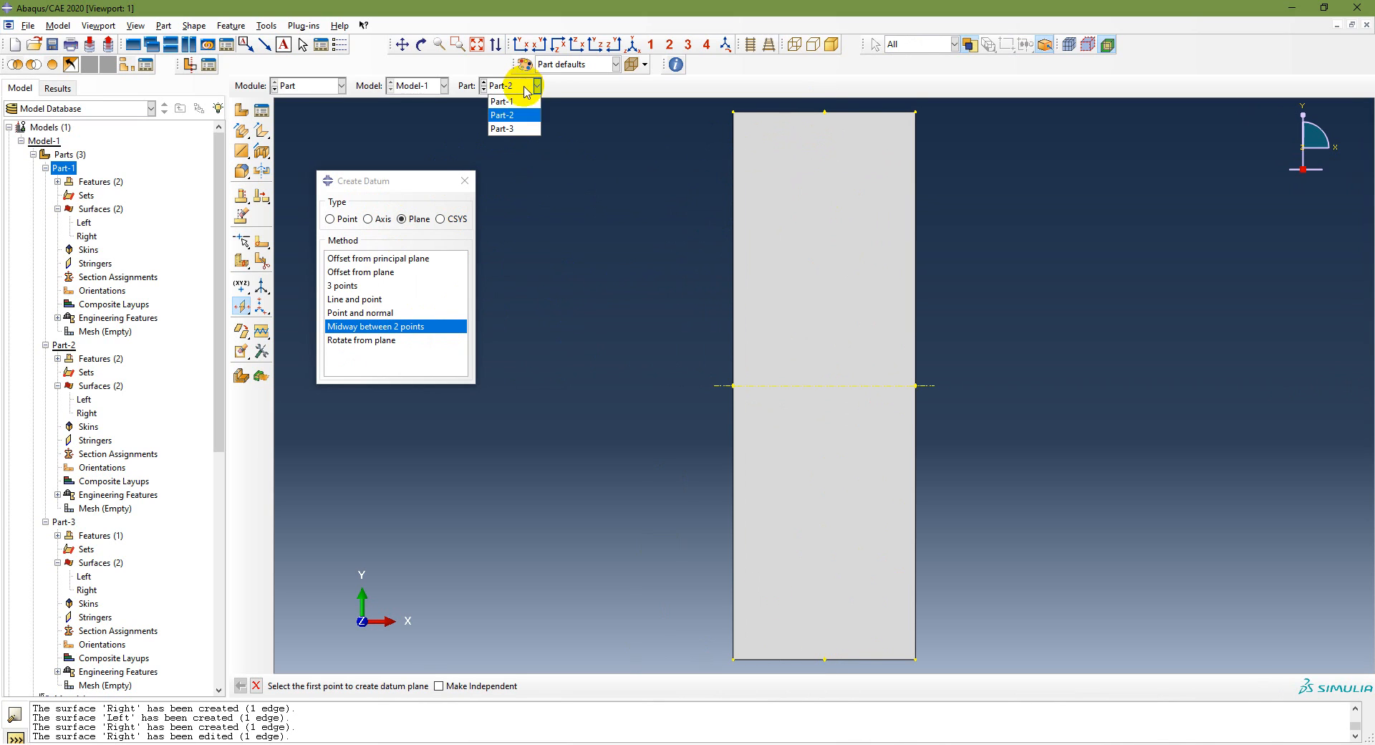
{"action": "left_click", "coordinate": [517, 129]}
{"action": "left_click", "coordinate": [401, 326]}
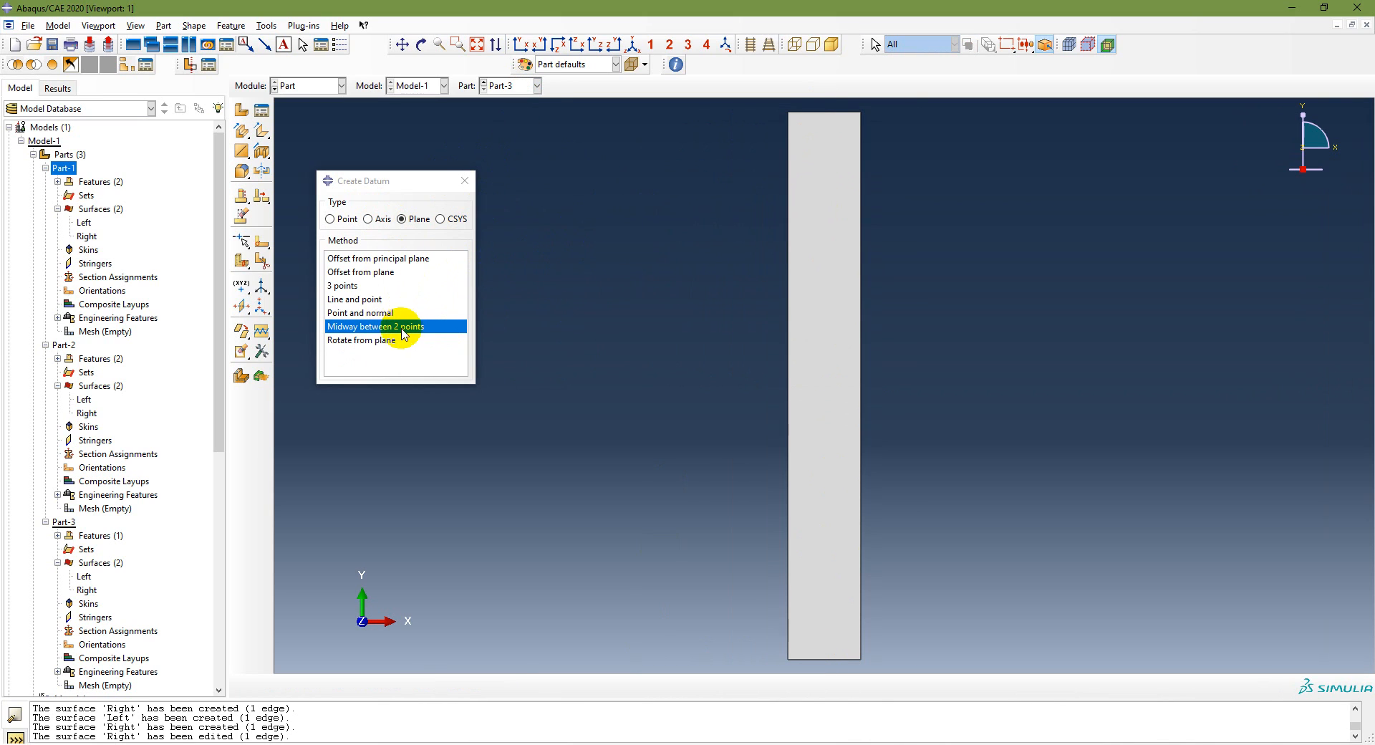
{"action": "left_click", "coordinate": [824, 112]}
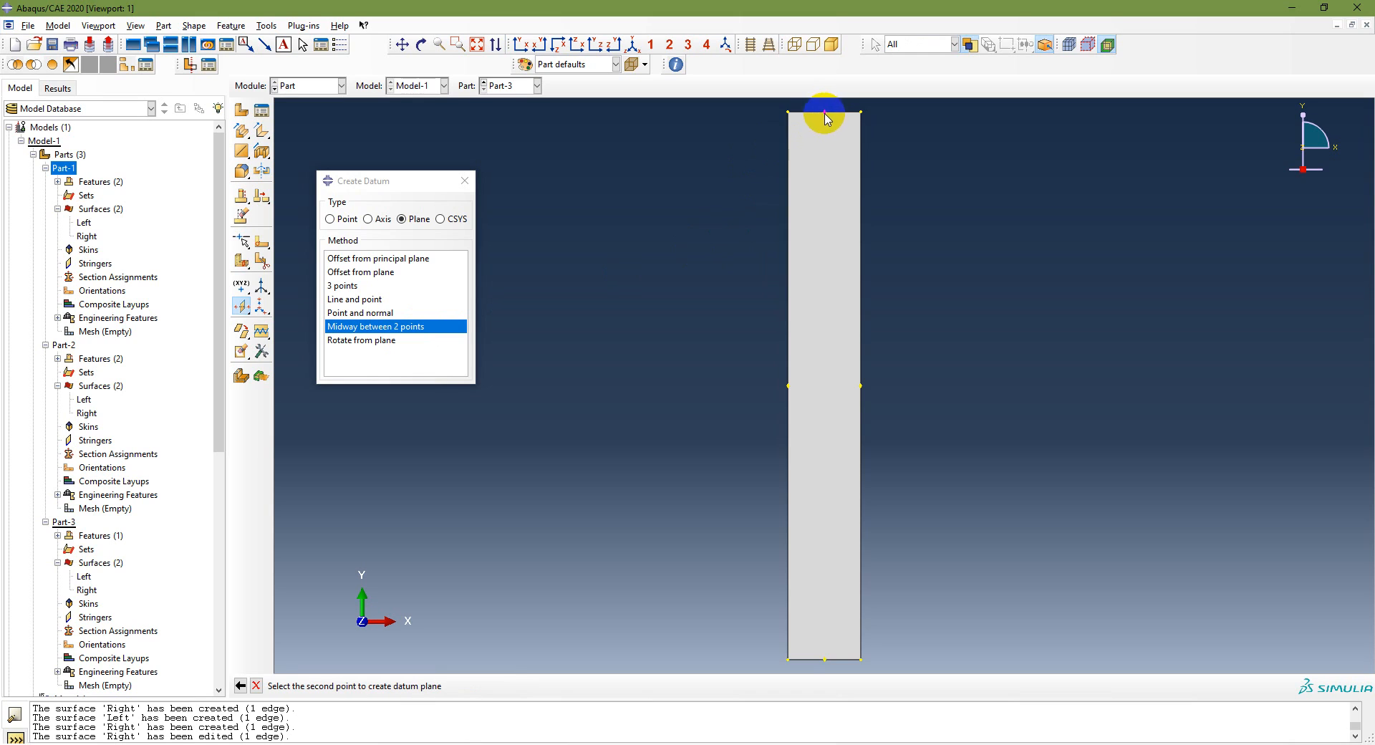
{"action": "left_click", "coordinate": [824, 659]}
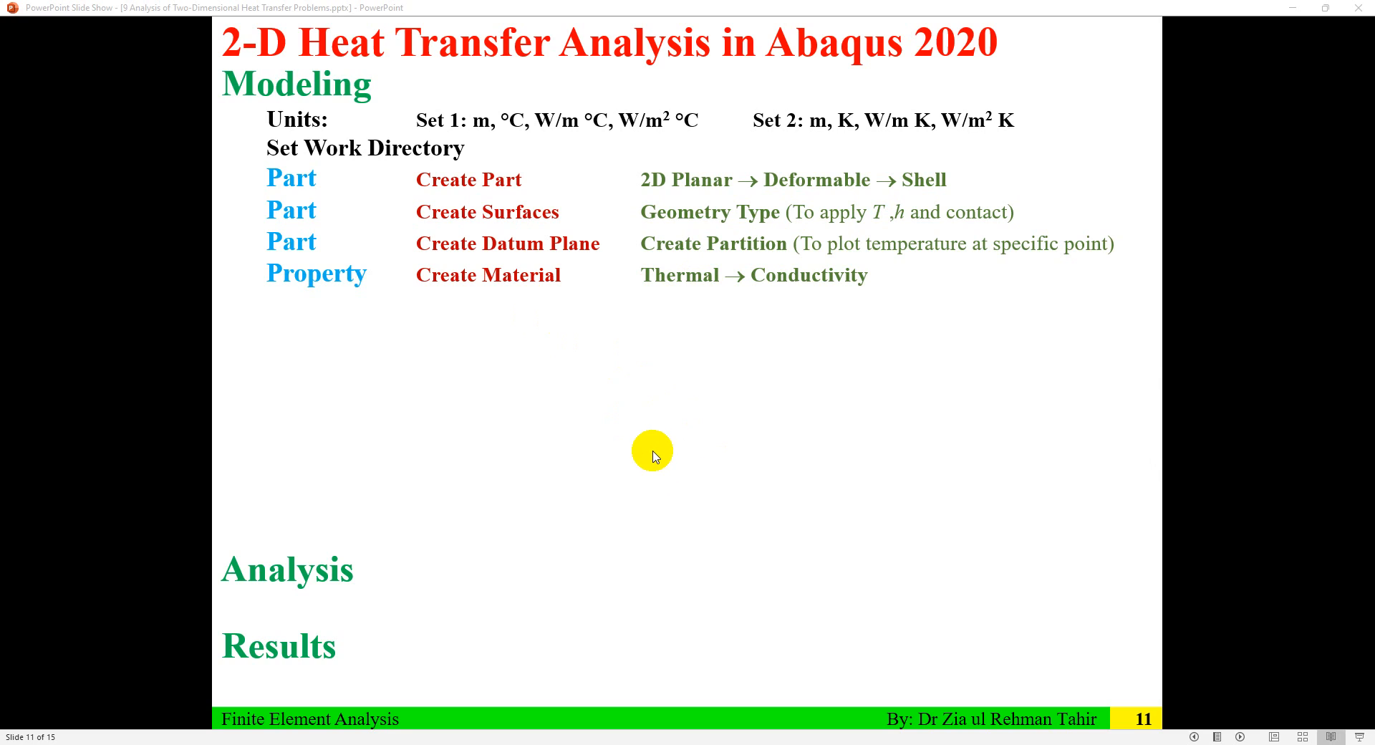
Look up the layer properties on the PowerPoint problem slide, and return to Abaqus/CAE in the Property module.
{"action": "mouse_move", "coordinate": [440, 742]}
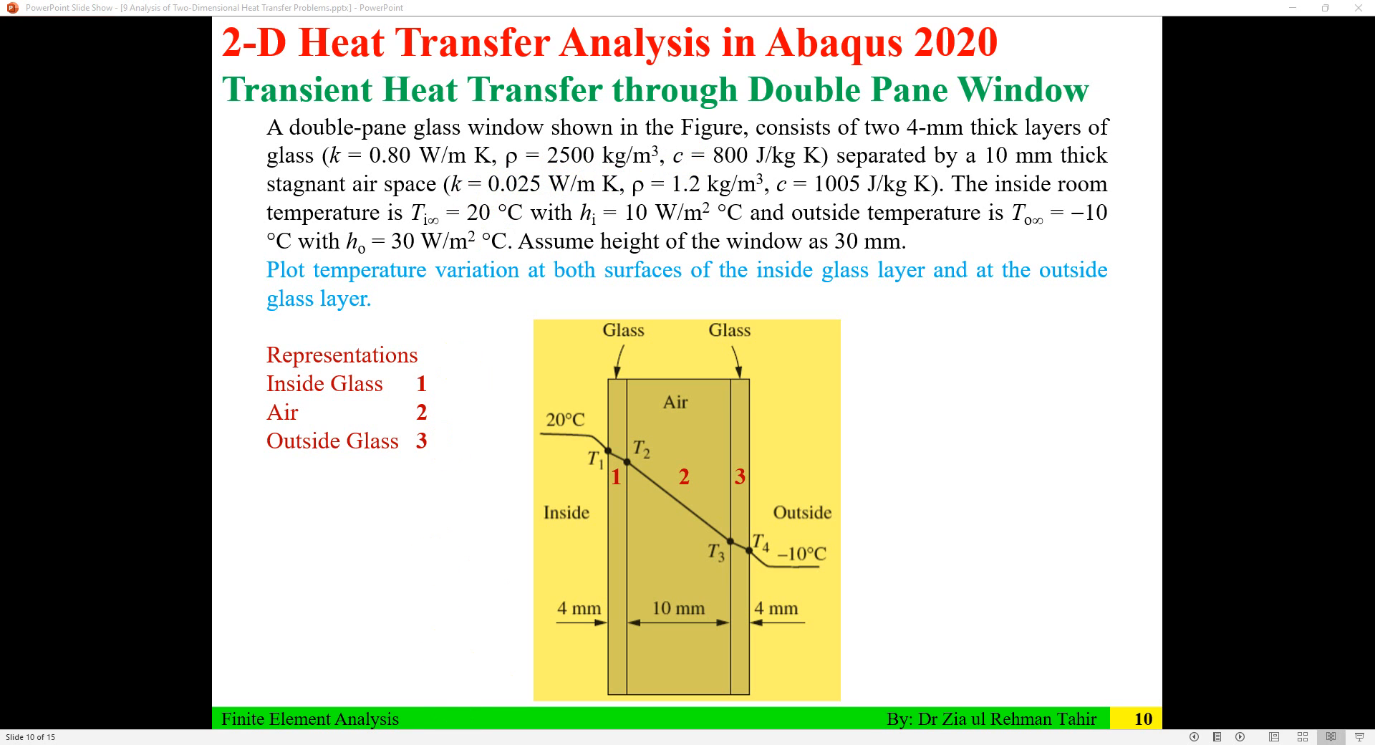
{"action": "key", "text": "alt+Tab"}
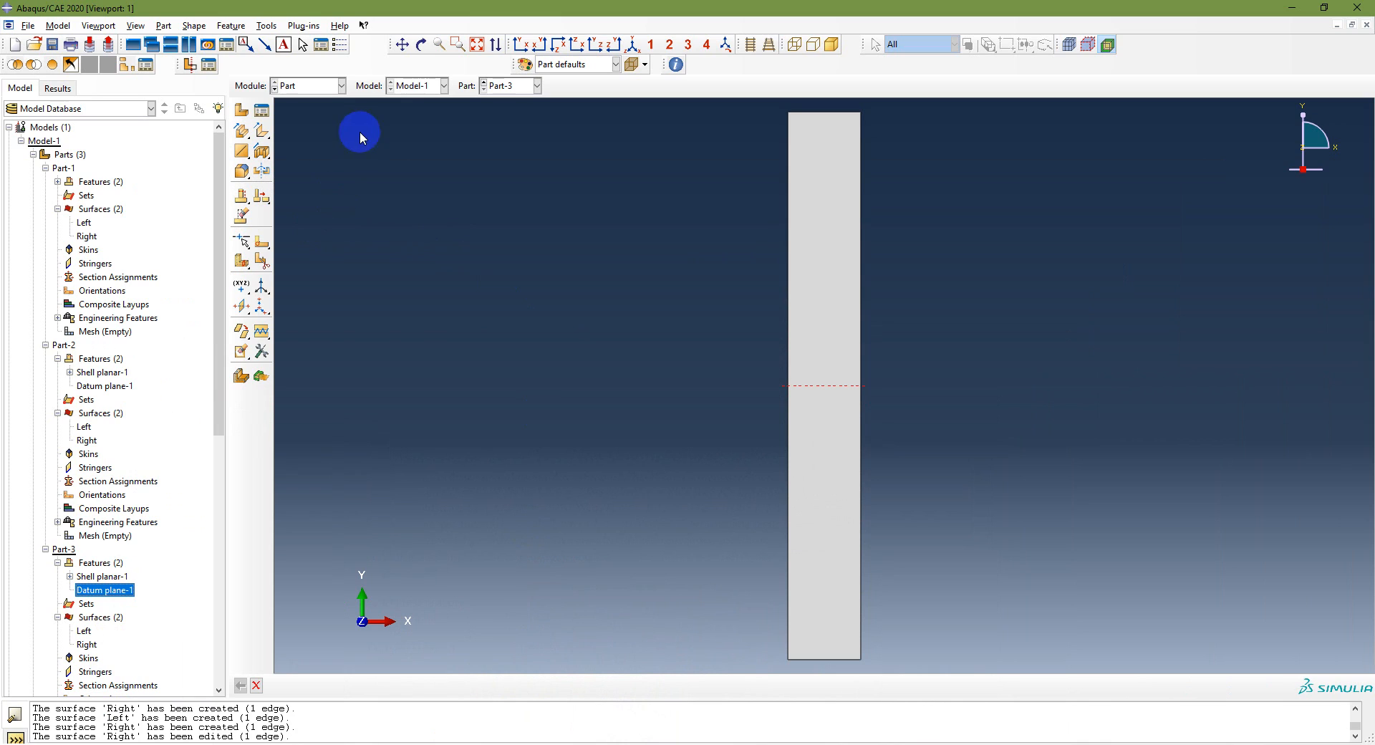
{"action": "left_click", "coordinate": [325, 86]}
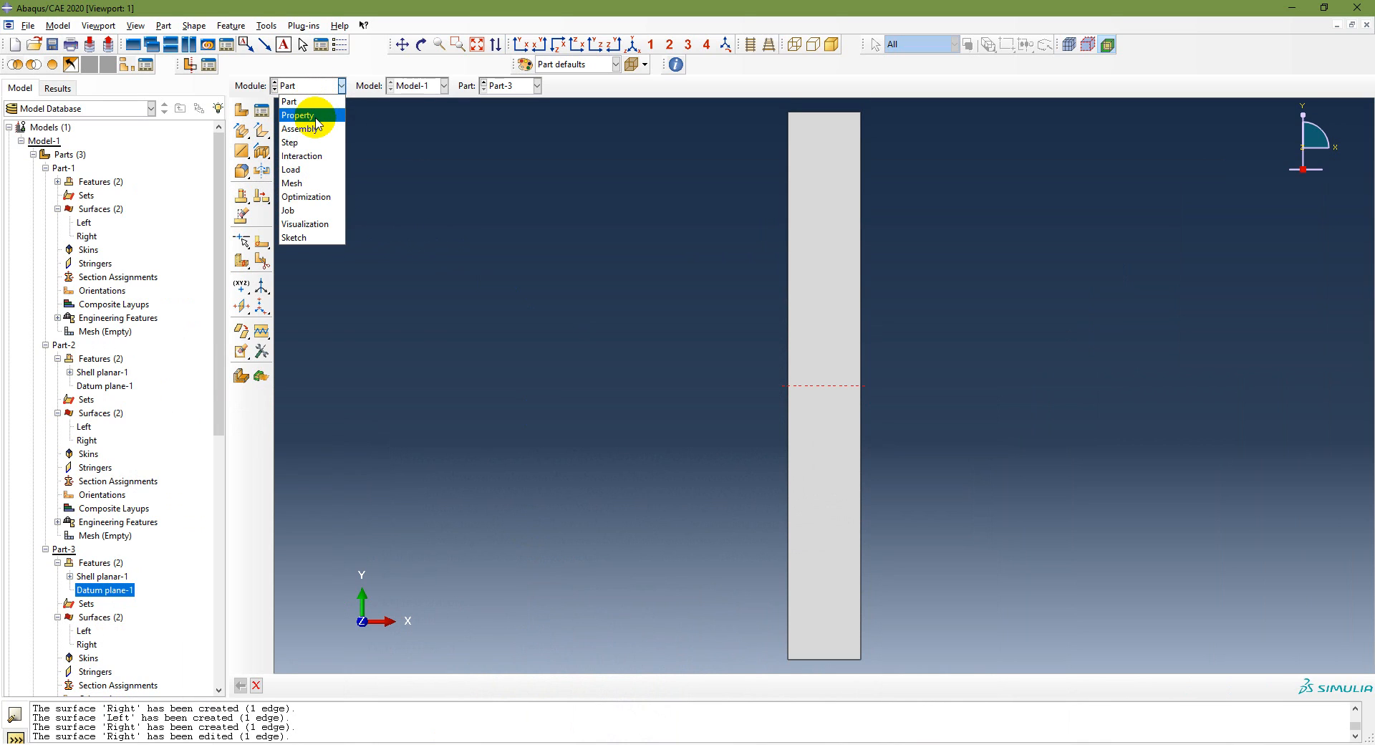
{"action": "left_click", "coordinate": [315, 116]}
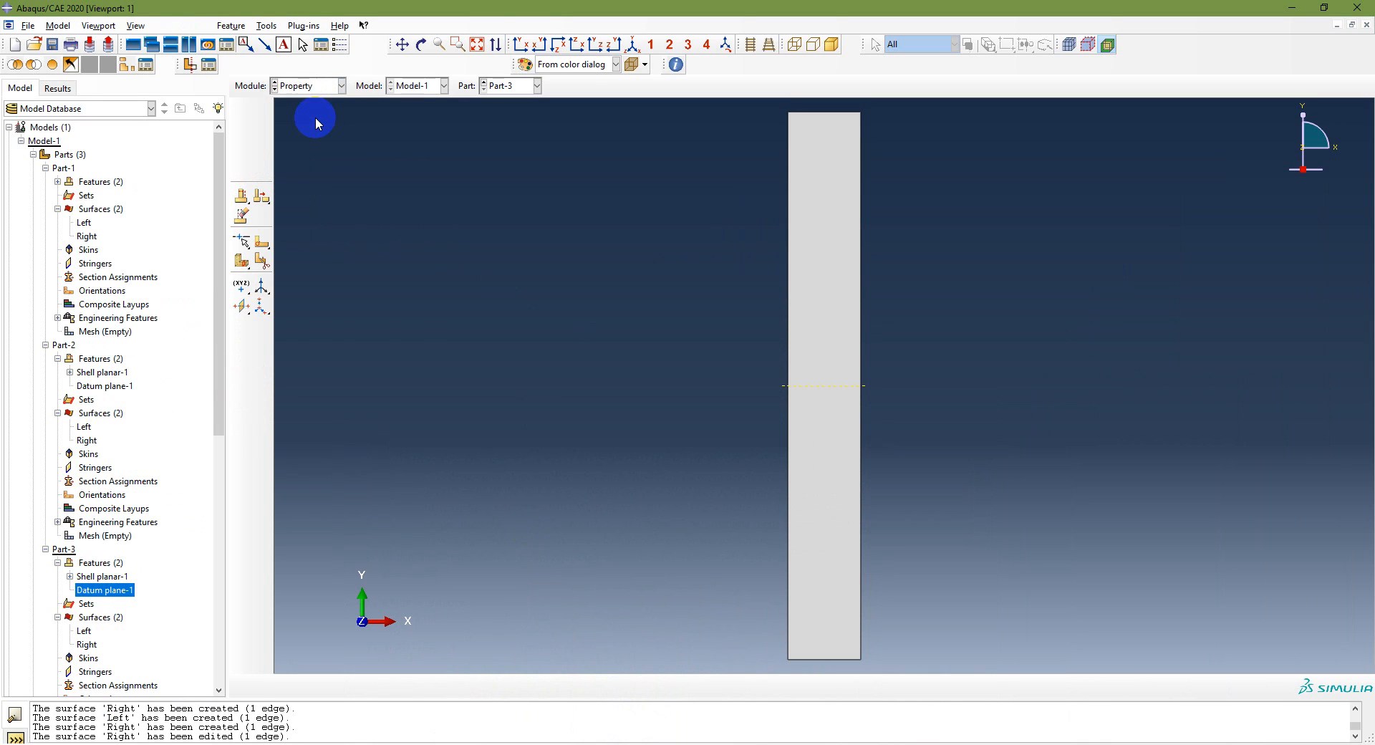
Create a material named Glass with an isotropic thermal conductivity of 0.025.
{"action": "left_click", "coordinate": [32, 154]}
{"action": "left_click", "coordinate": [72, 168]}
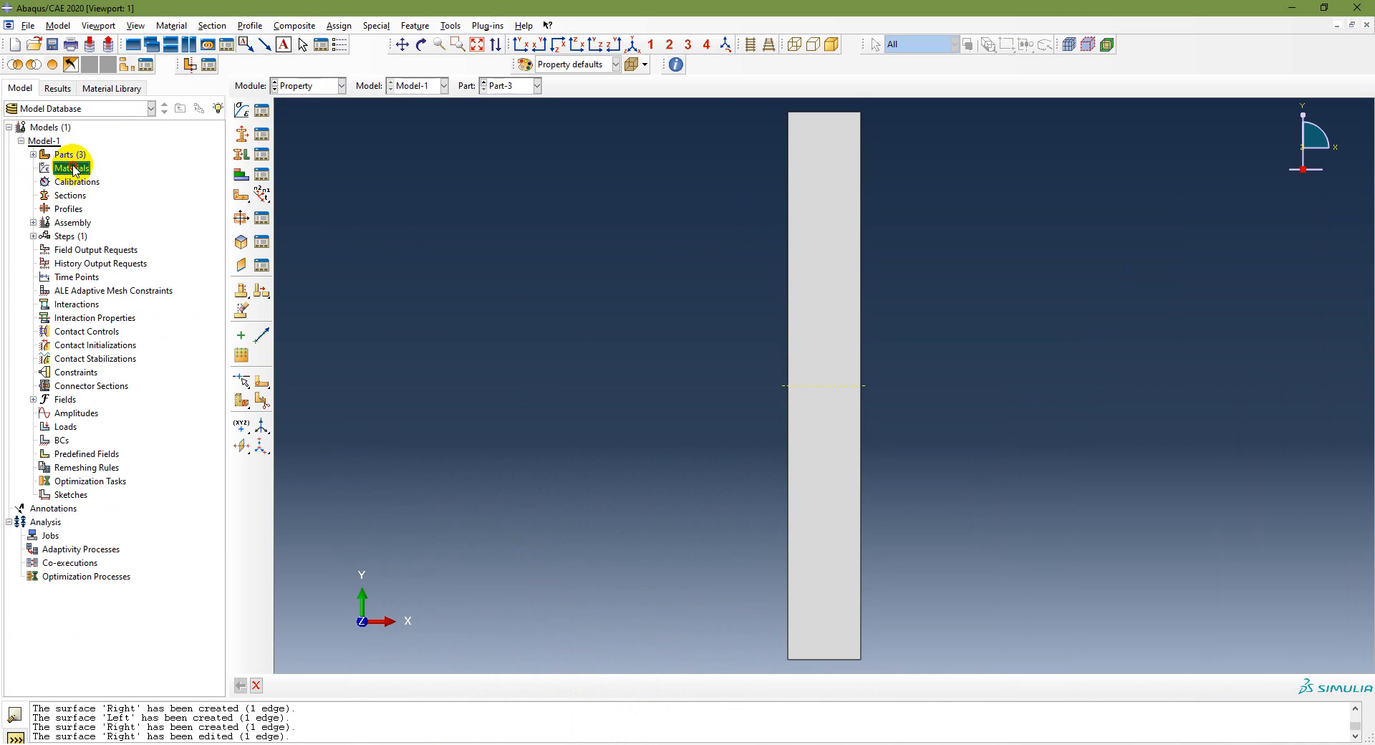
{"action": "double_click", "coordinate": [73, 168]}
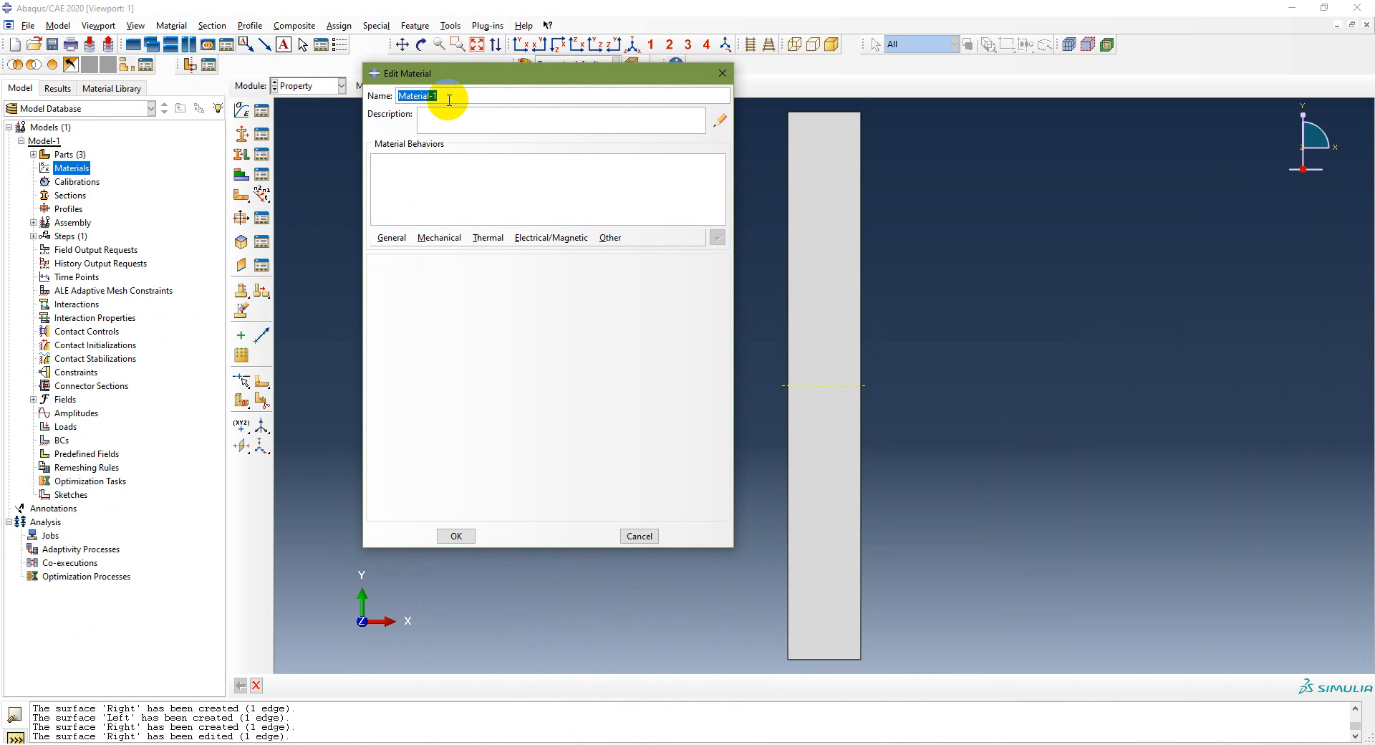
{"action": "type", "text": "Glass"}
{"action": "left_click", "coordinate": [487, 237]}
{"action": "left_click", "coordinate": [506, 255]}
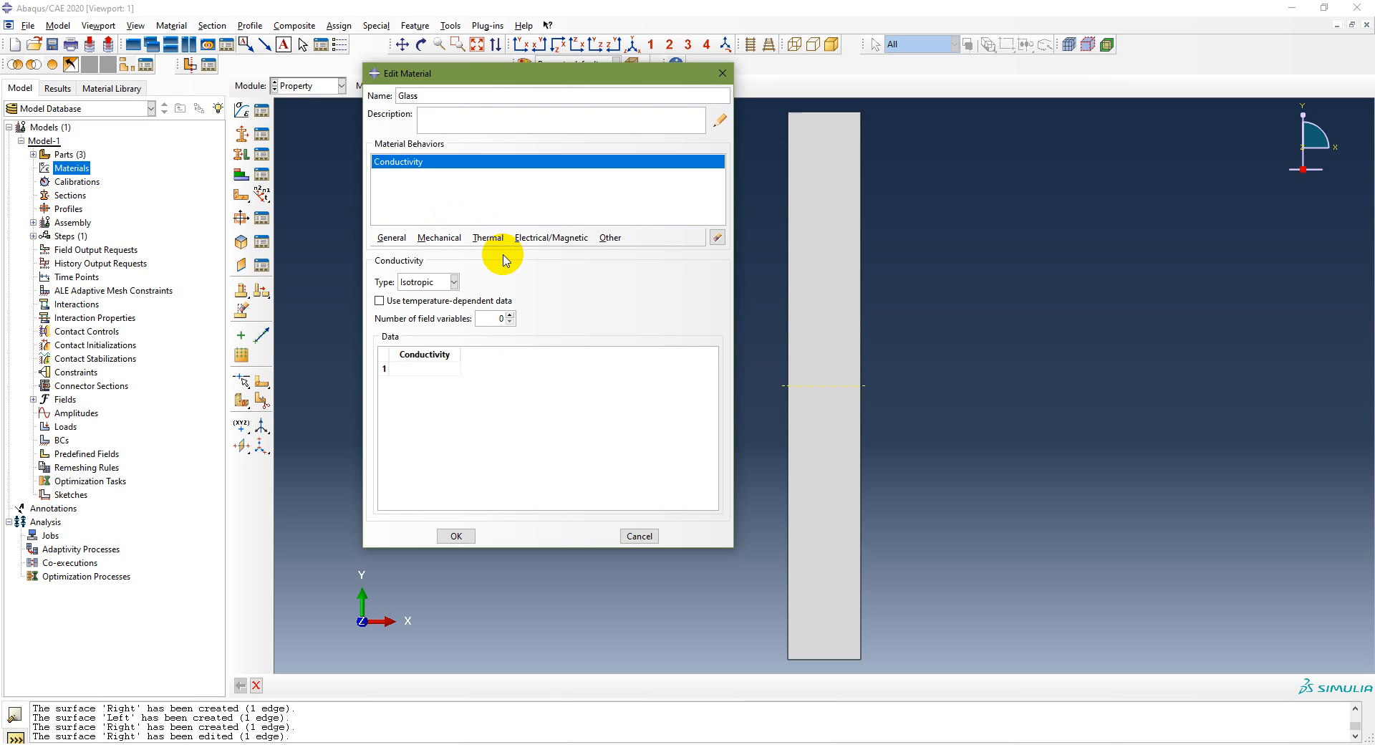
{"action": "left_click", "coordinate": [430, 368]}
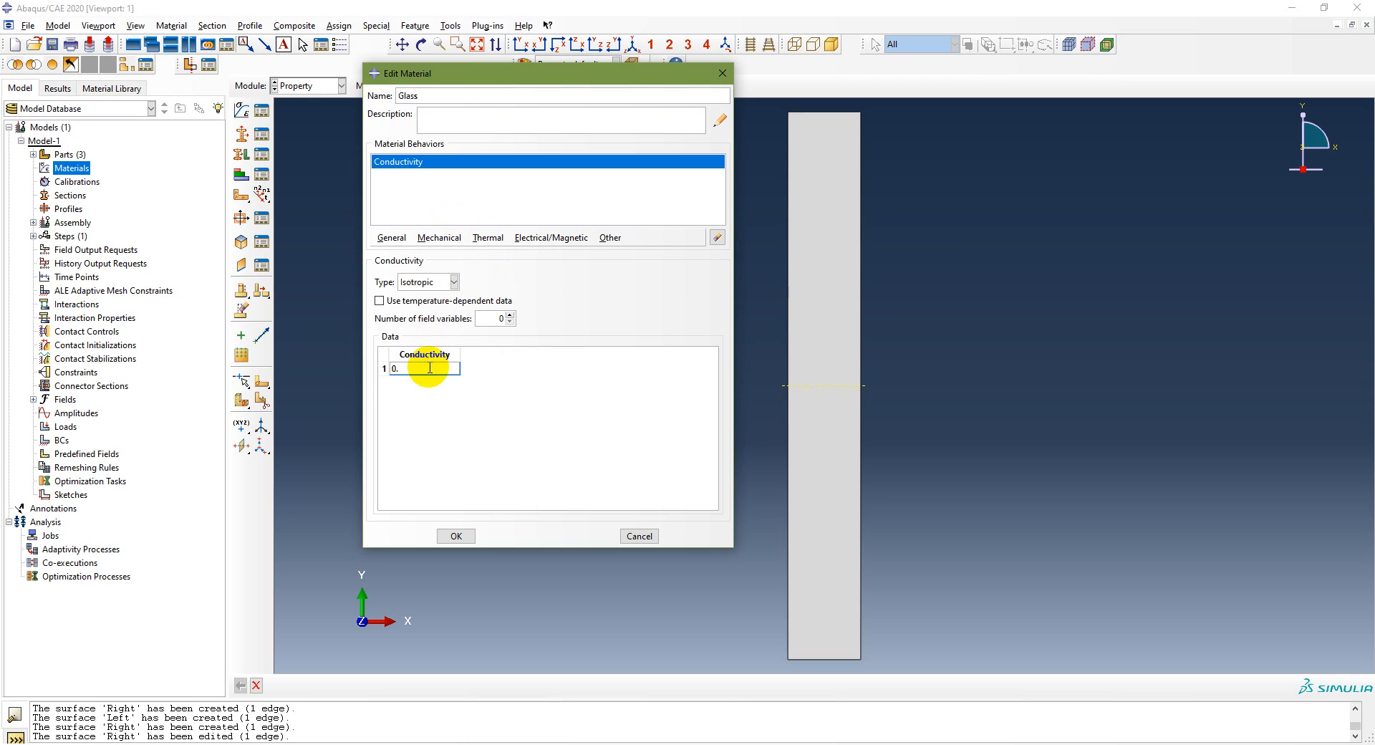
Add a constant-volume specific heat of 800 and a uniform mass density of 2500 to the Glass material.
{"action": "left_click", "coordinate": [489, 237]}
{"action": "left_click", "coordinate": [516, 325]}
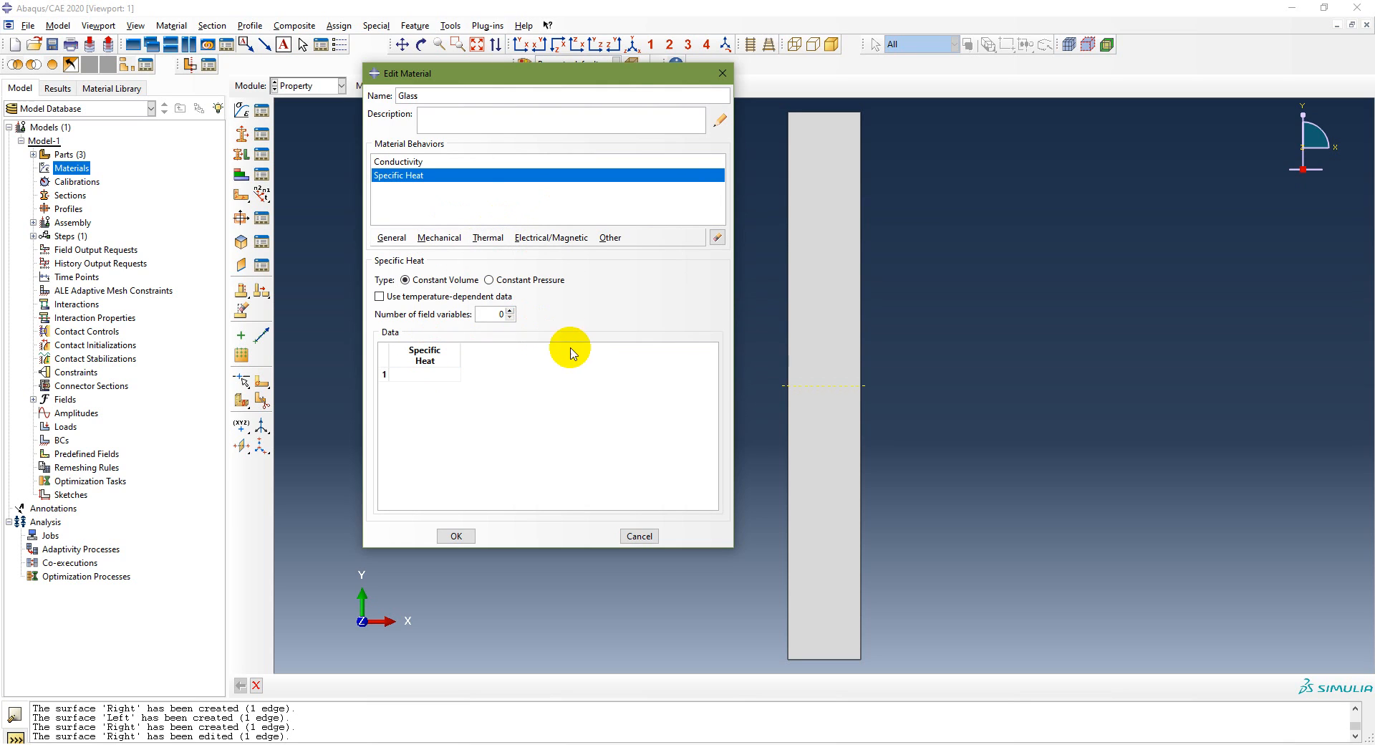
{"action": "left_click", "coordinate": [436, 377]}
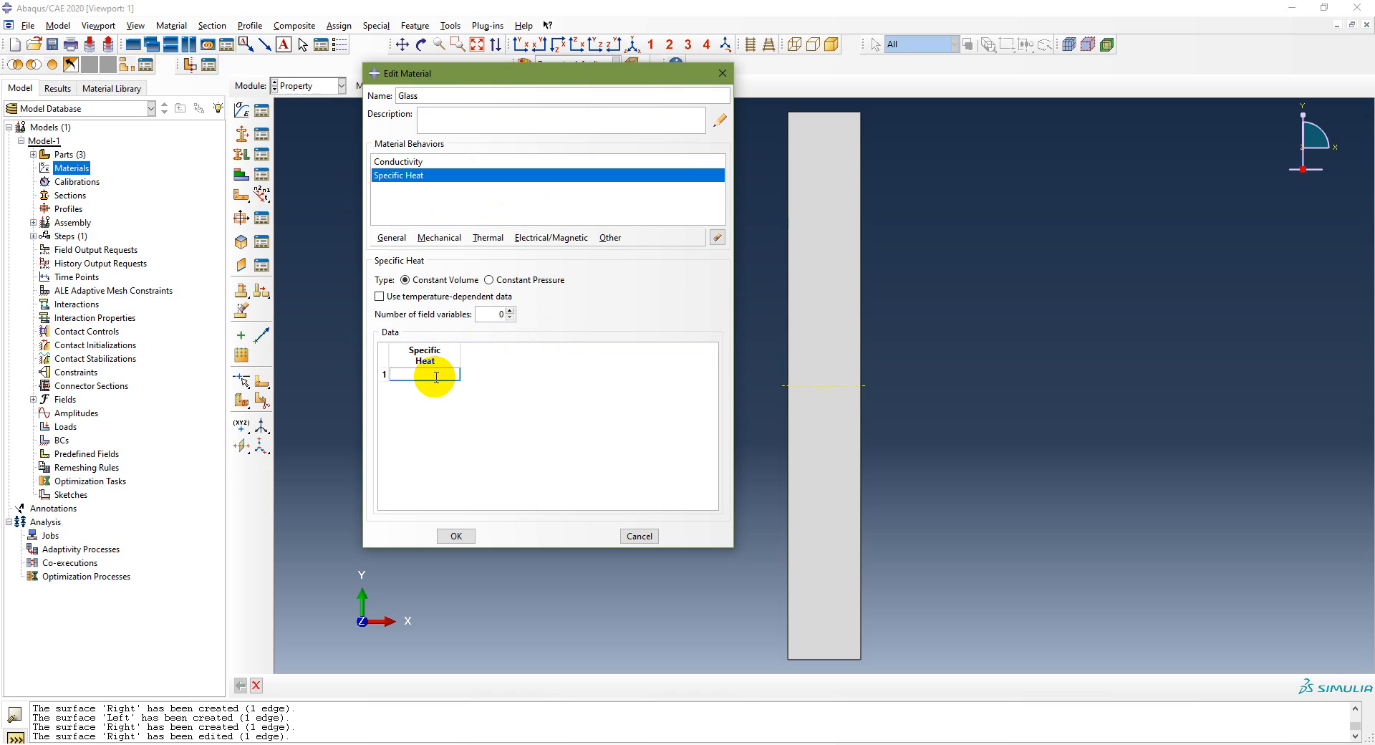
{"action": "left_click", "coordinate": [435, 239]}
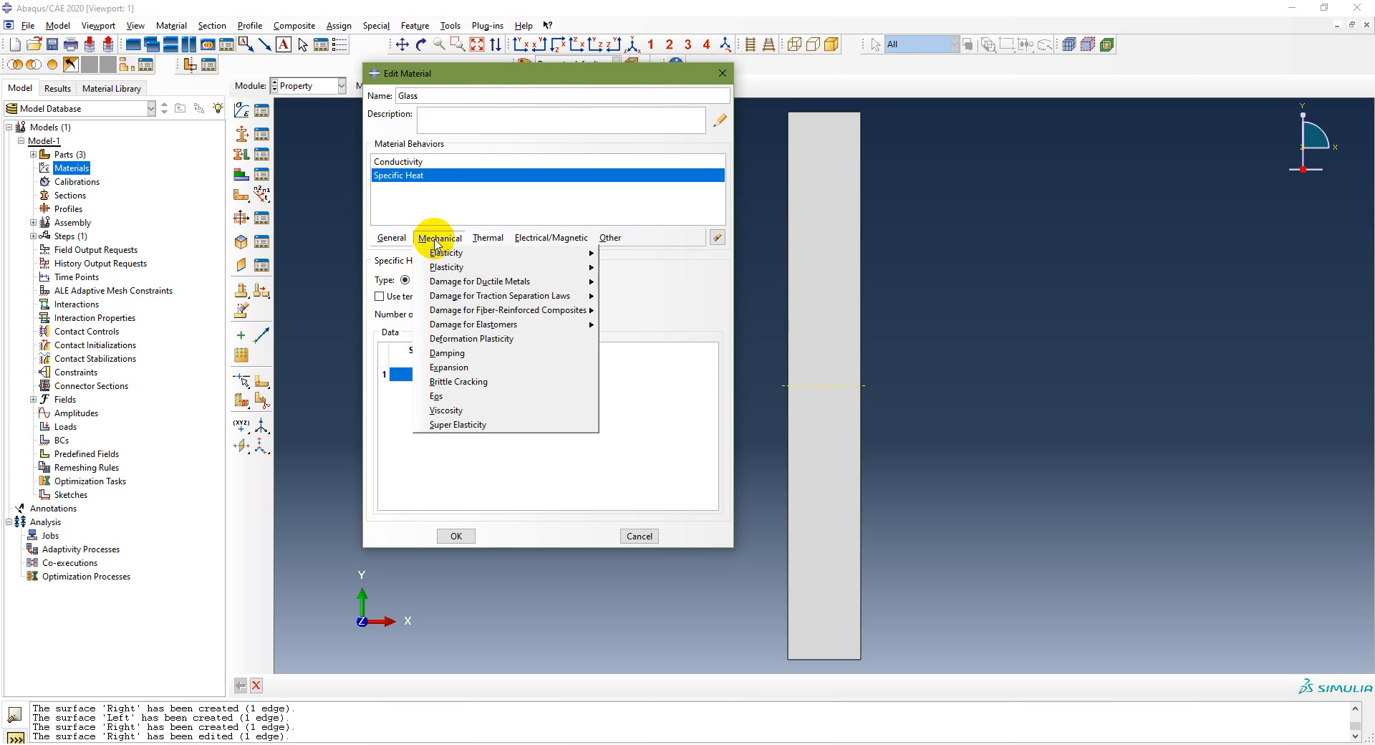
{"action": "left_click", "coordinate": [392, 238]}
{"action": "left_click", "coordinate": [403, 255]}
{"action": "left_click", "coordinate": [434, 379]}
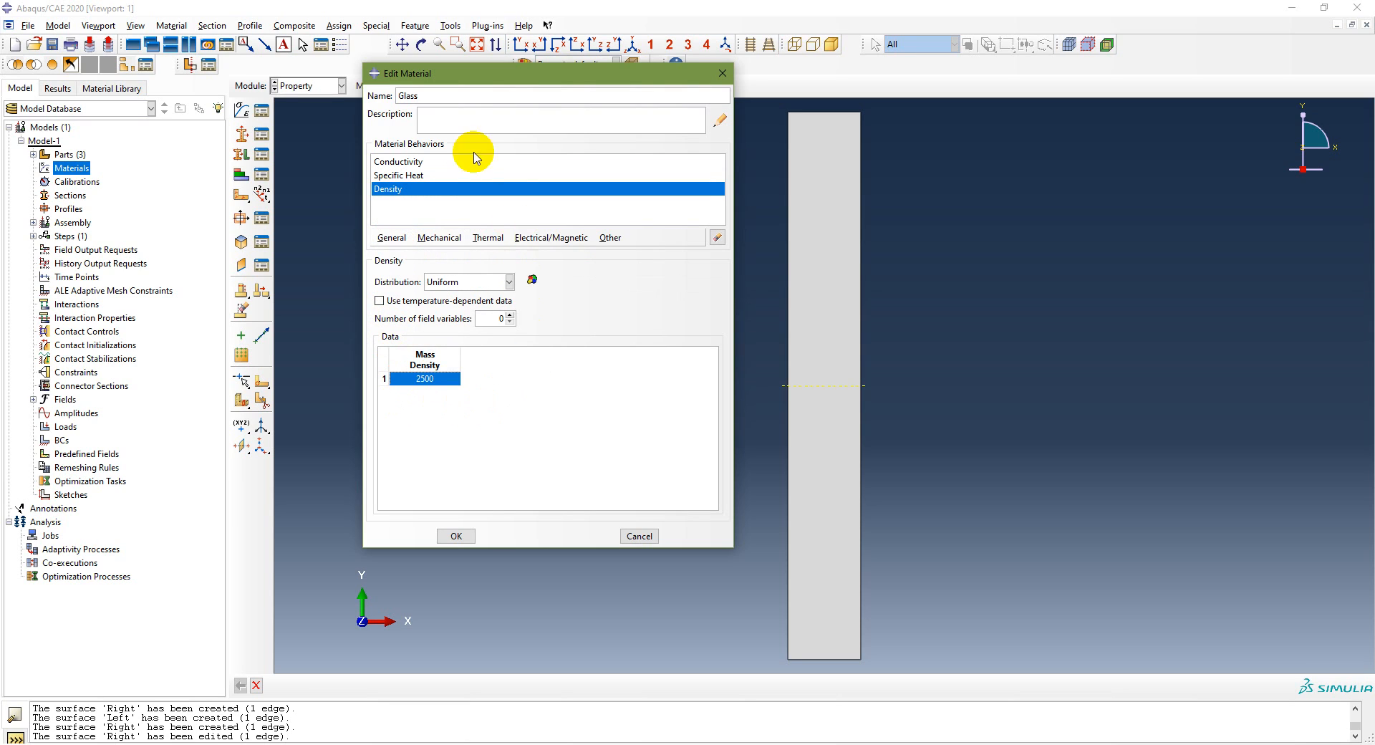
Review the conductivity, specific heat and density entries of the Glass material, and save it.
{"action": "left_click", "coordinate": [414, 163]}
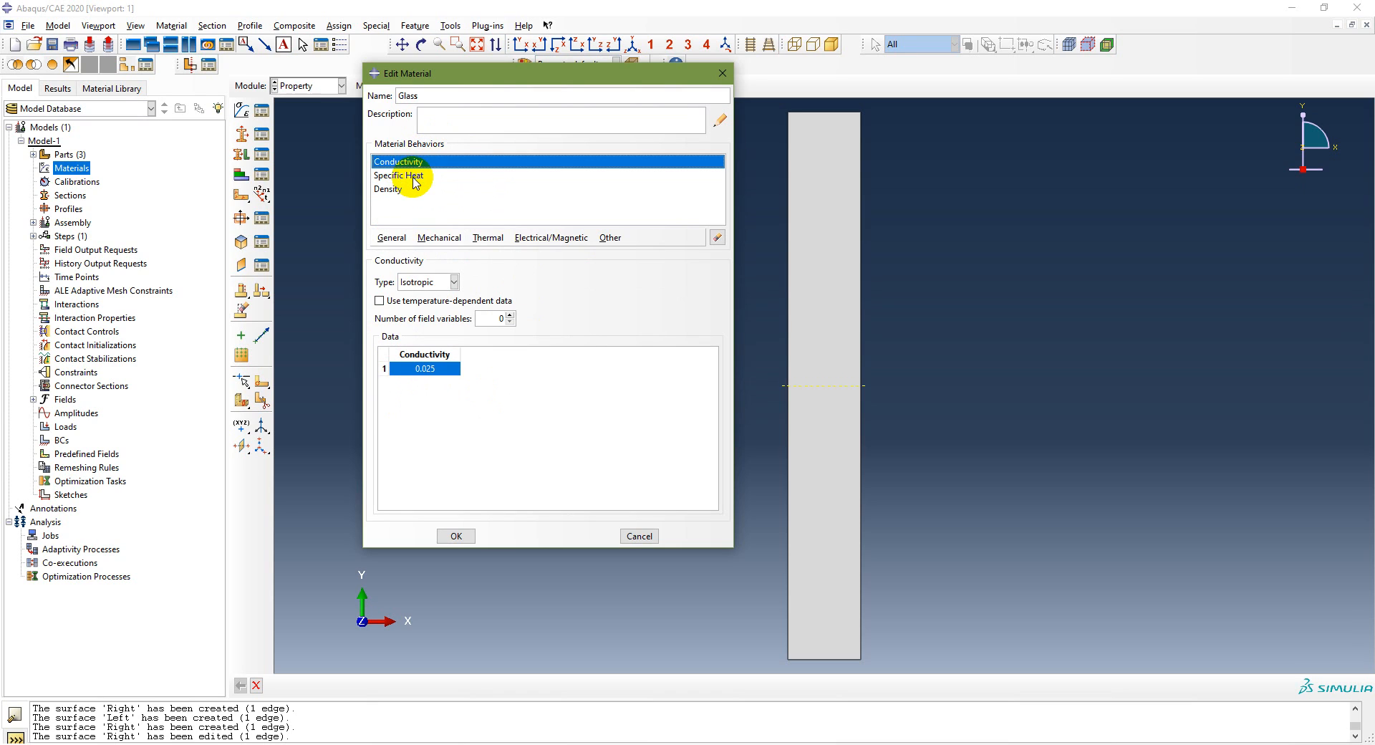
{"action": "left_click", "coordinate": [414, 177]}
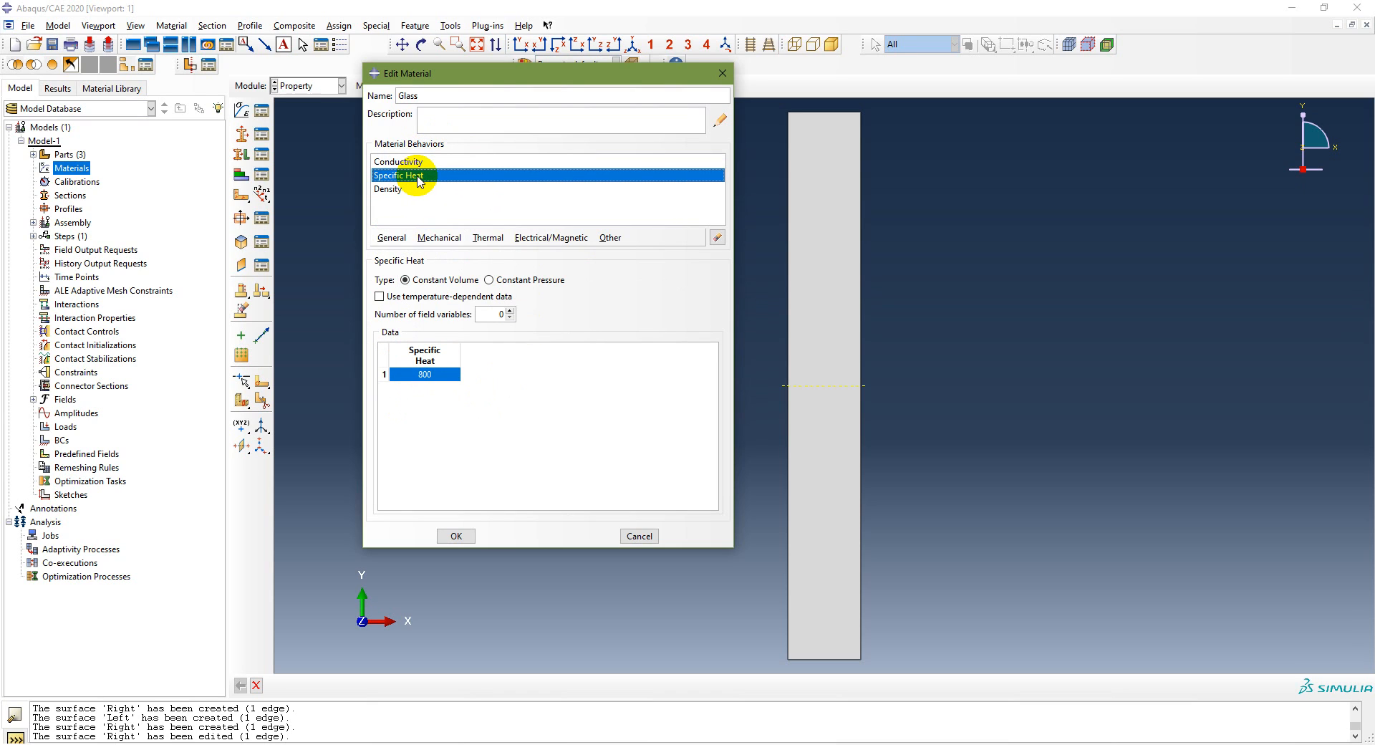
{"action": "left_click", "coordinate": [390, 189]}
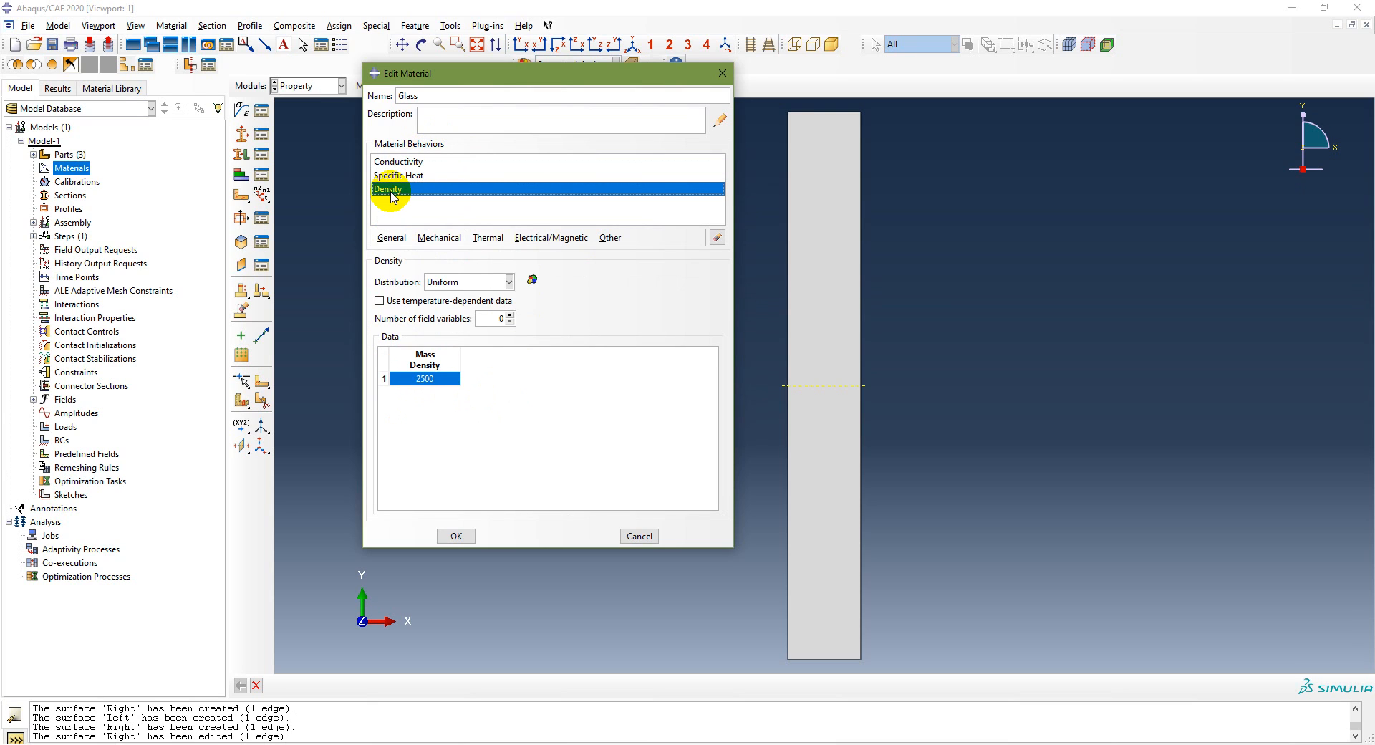
{"action": "left_click", "coordinate": [455, 536]}
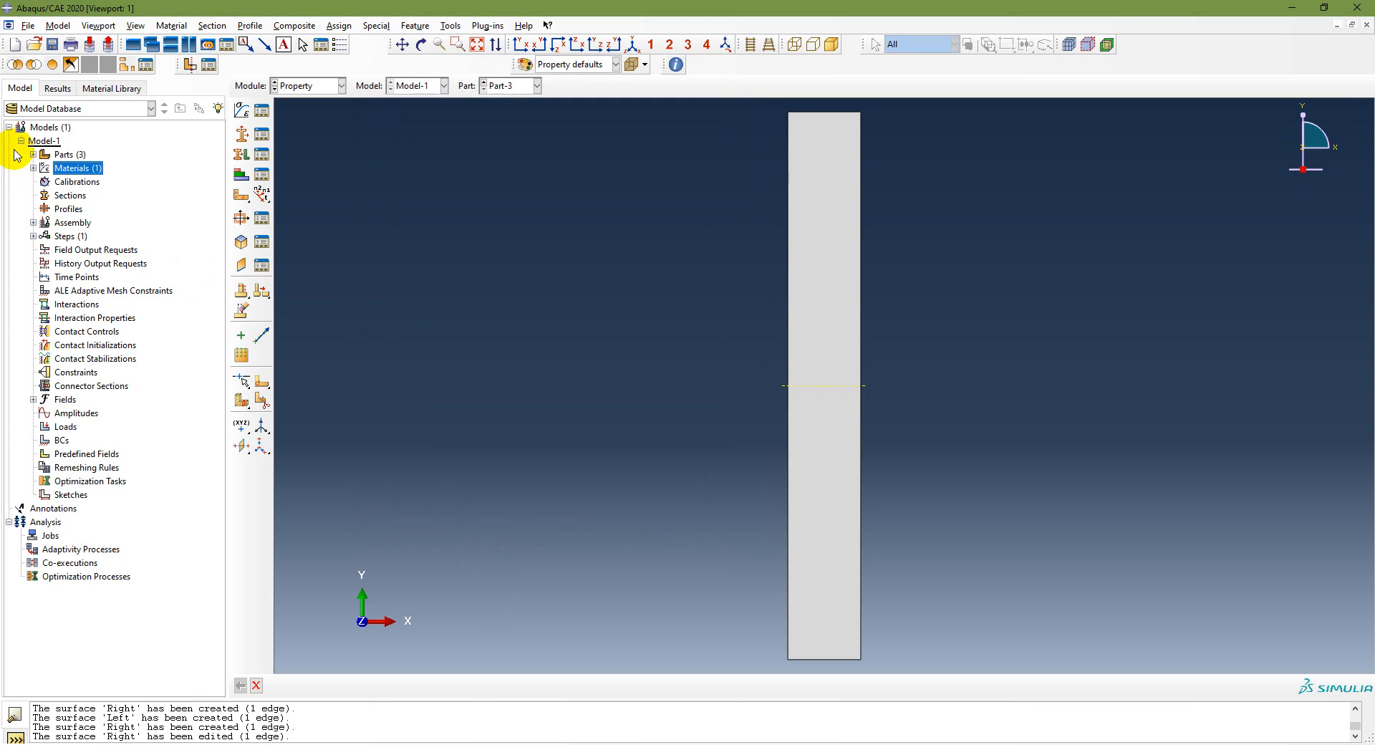
Review the conductivity, density and specific heat entries of the Glass material.
{"action": "left_click", "coordinate": [33, 167]}
{"action": "left_click", "coordinate": [62, 182]}
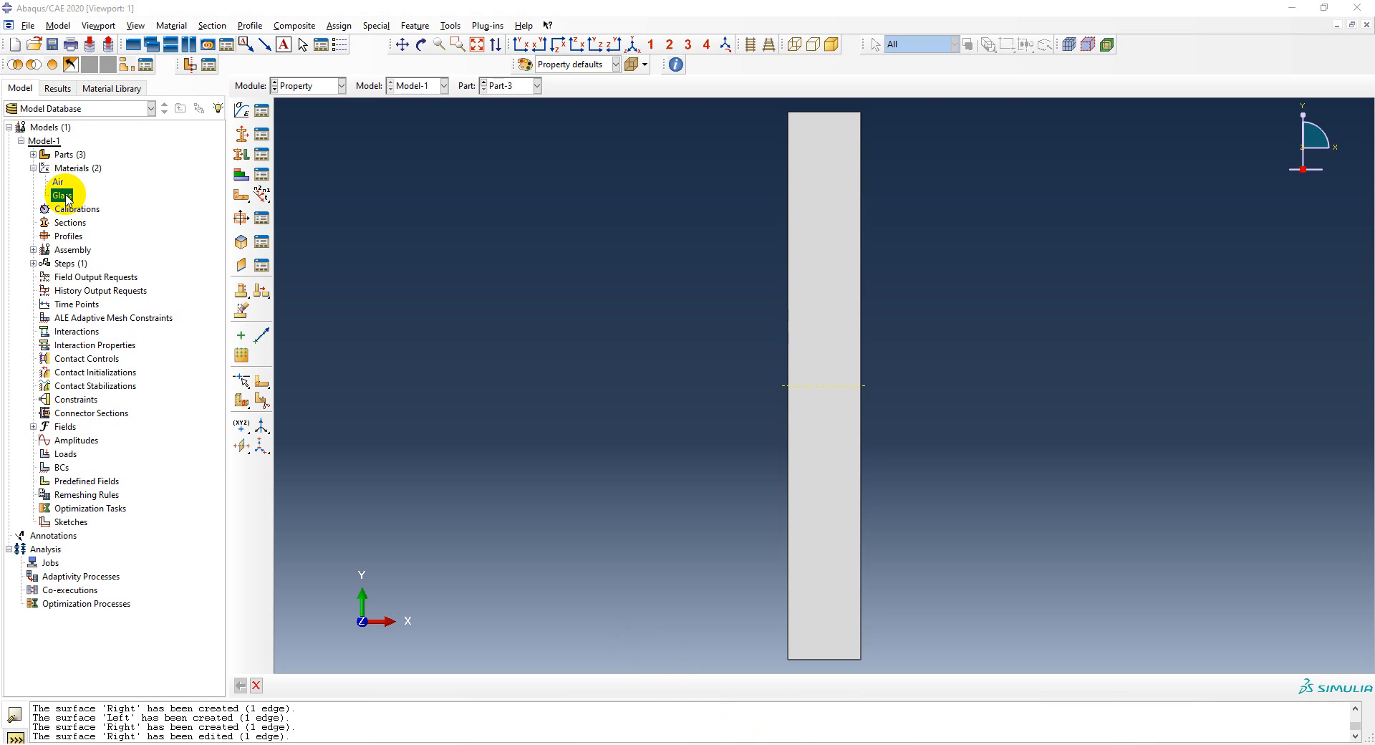
{"action": "left_click", "coordinate": [65, 195]}
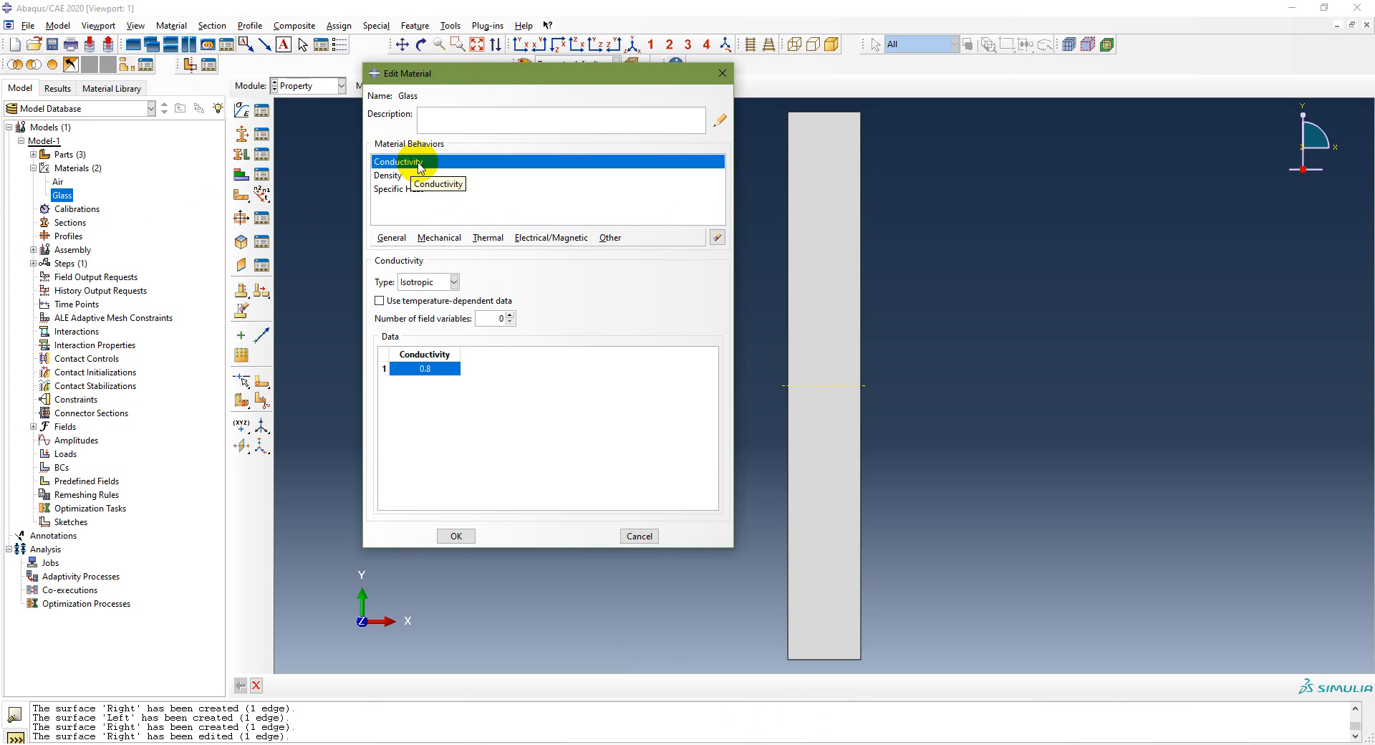
{"action": "left_click", "coordinate": [399, 179]}
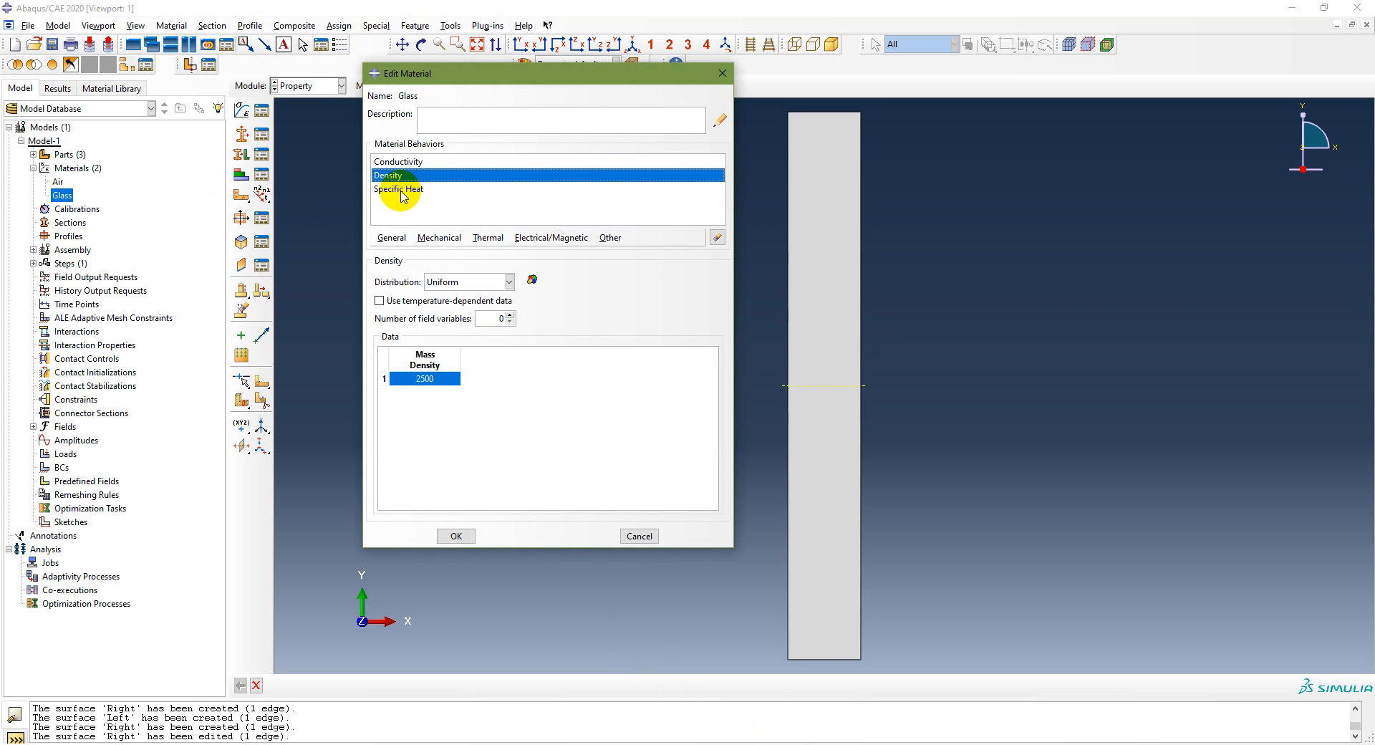
{"action": "left_click", "coordinate": [401, 191]}
Review the conductivity, density and specific heat entries of the Air material, and close its definition.
{"action": "left_click", "coordinate": [61, 184]}
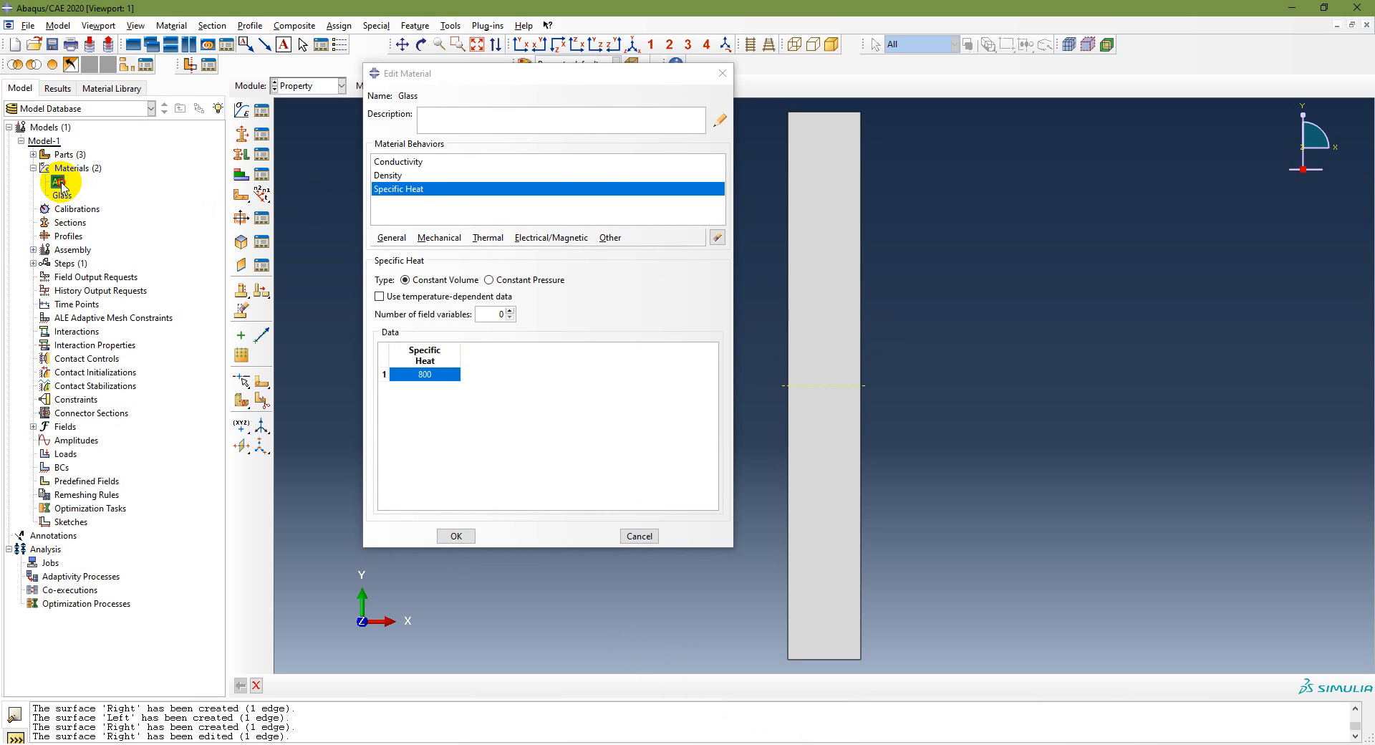
{"action": "double_click", "coordinate": [60, 184]}
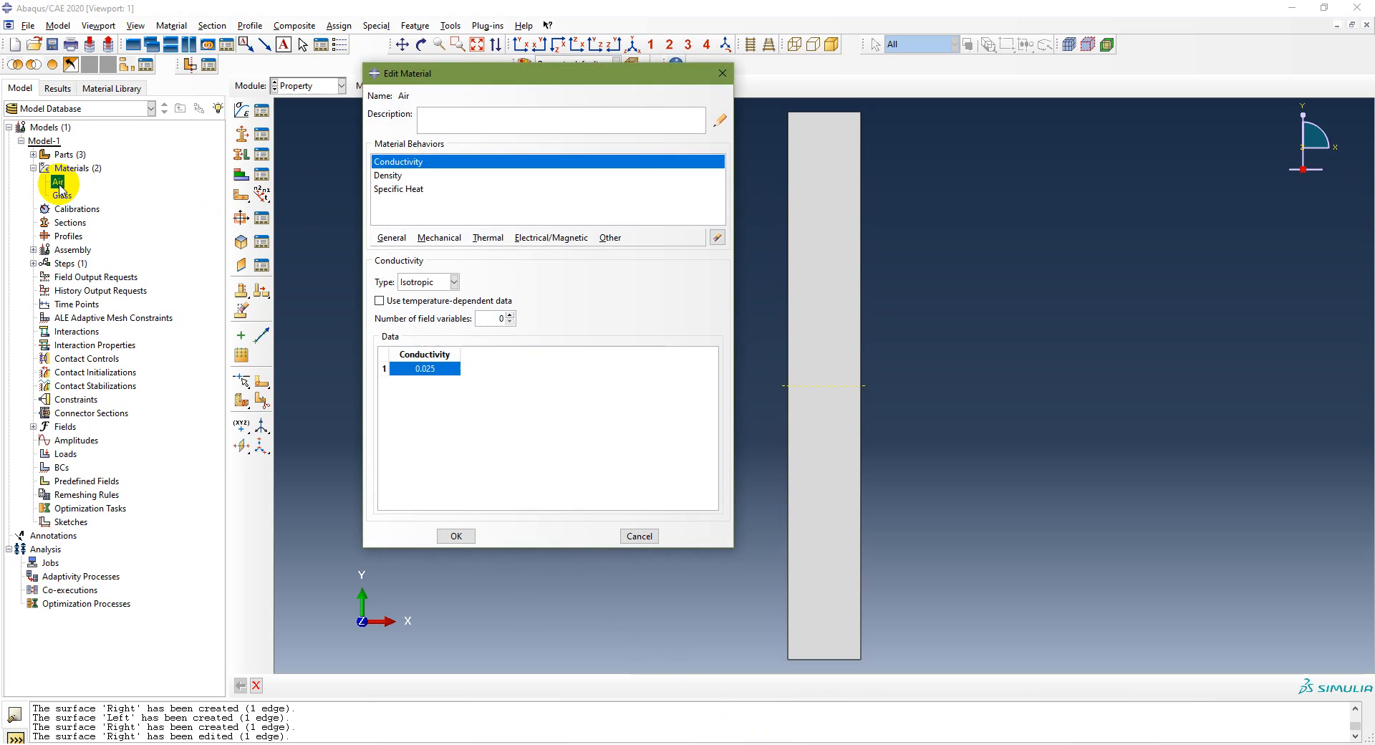
{"action": "left_click", "coordinate": [412, 178]}
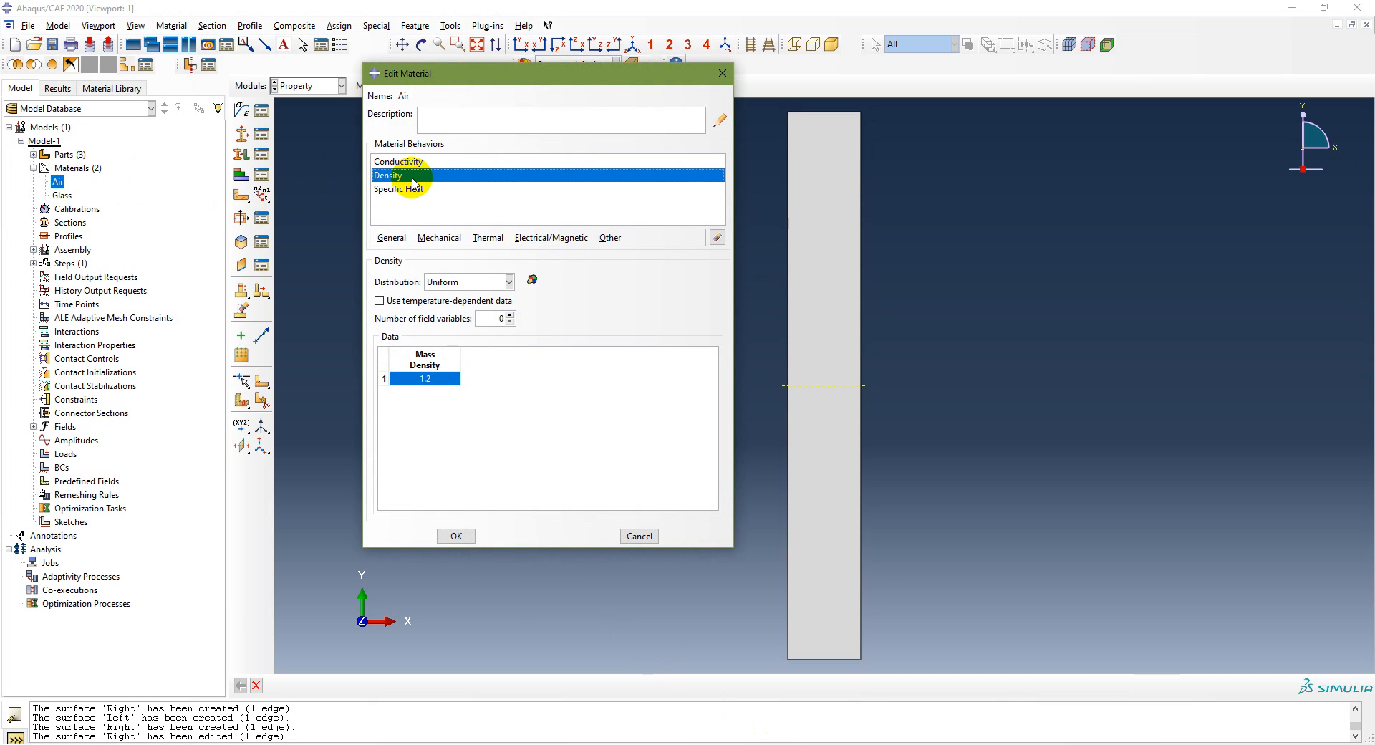
{"action": "left_click", "coordinate": [414, 189]}
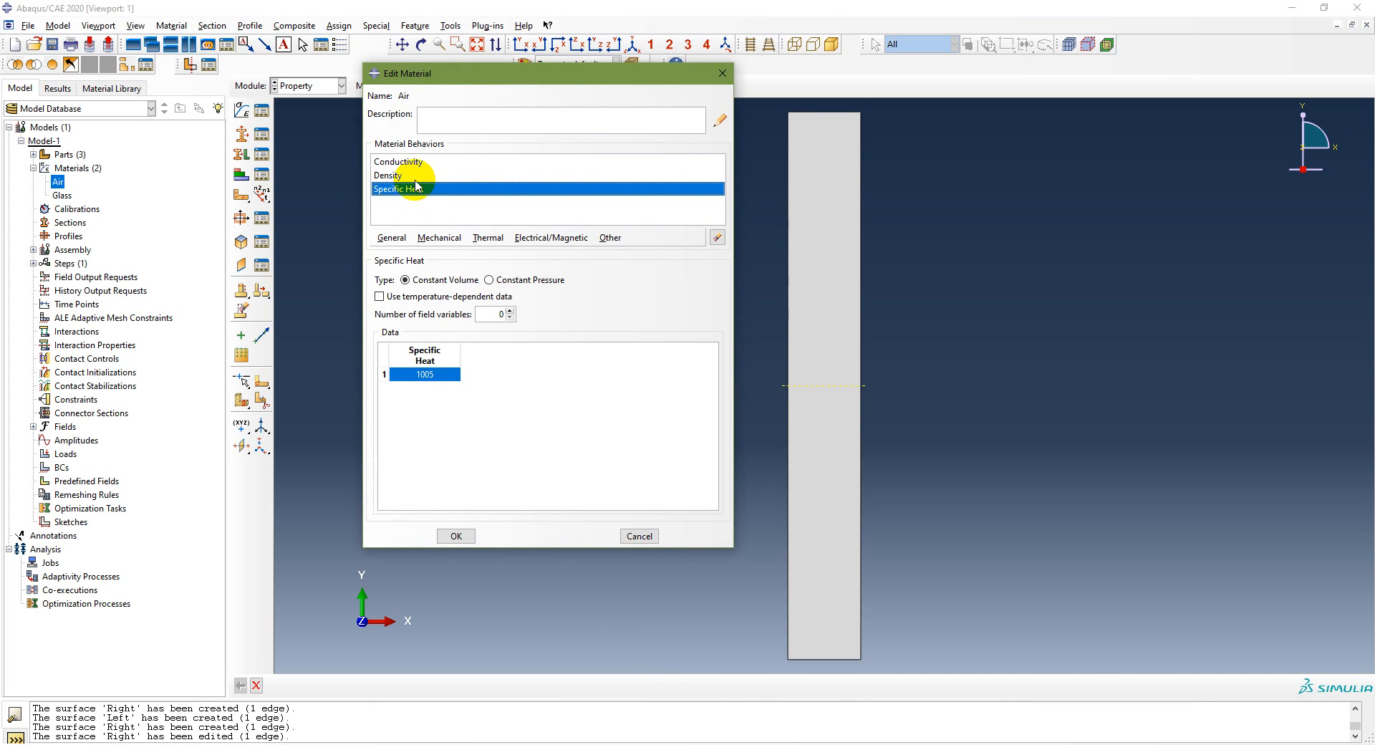
{"action": "left_click", "coordinate": [456, 536]}
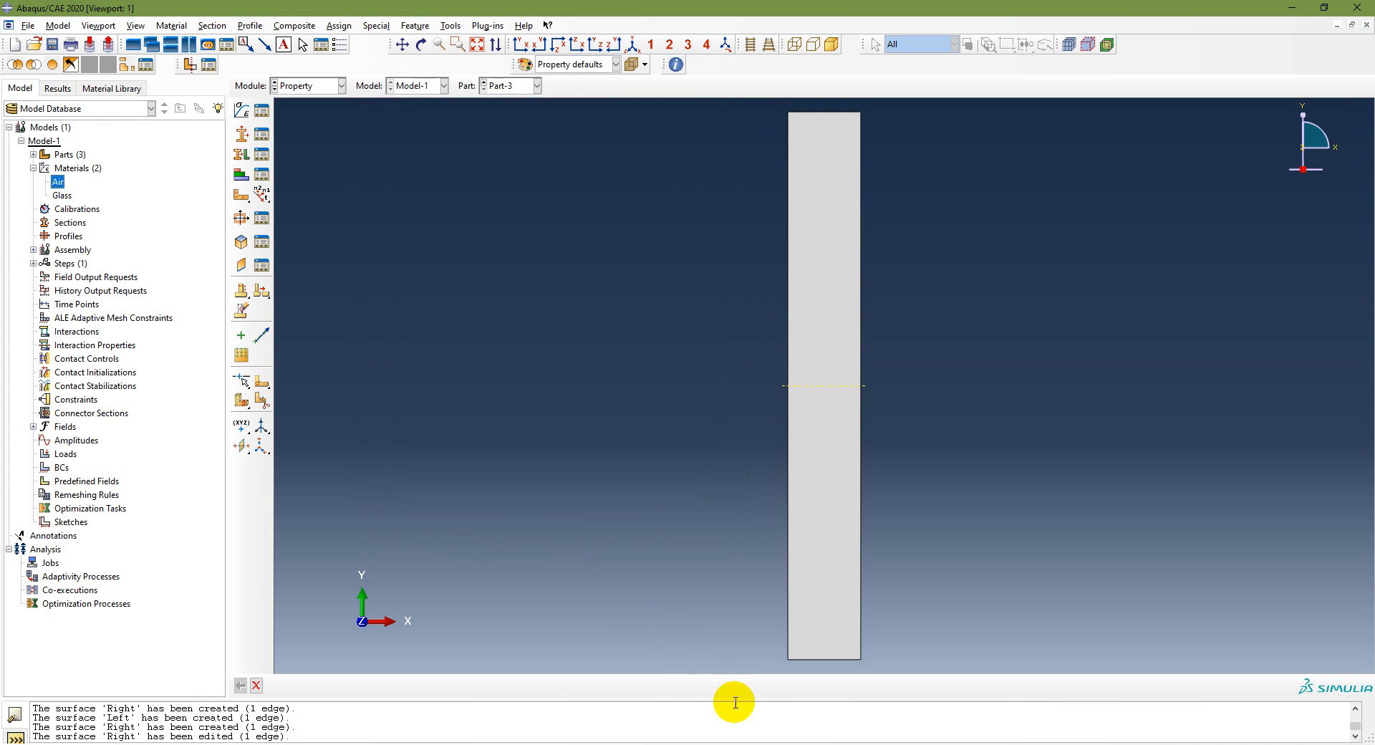
Check the modeling workflow on the PowerPoint slide, return to Abaqus/CAE, and create a solid homogeneous section with the Glass material.
{"action": "key", "text": "alt+Tab"}
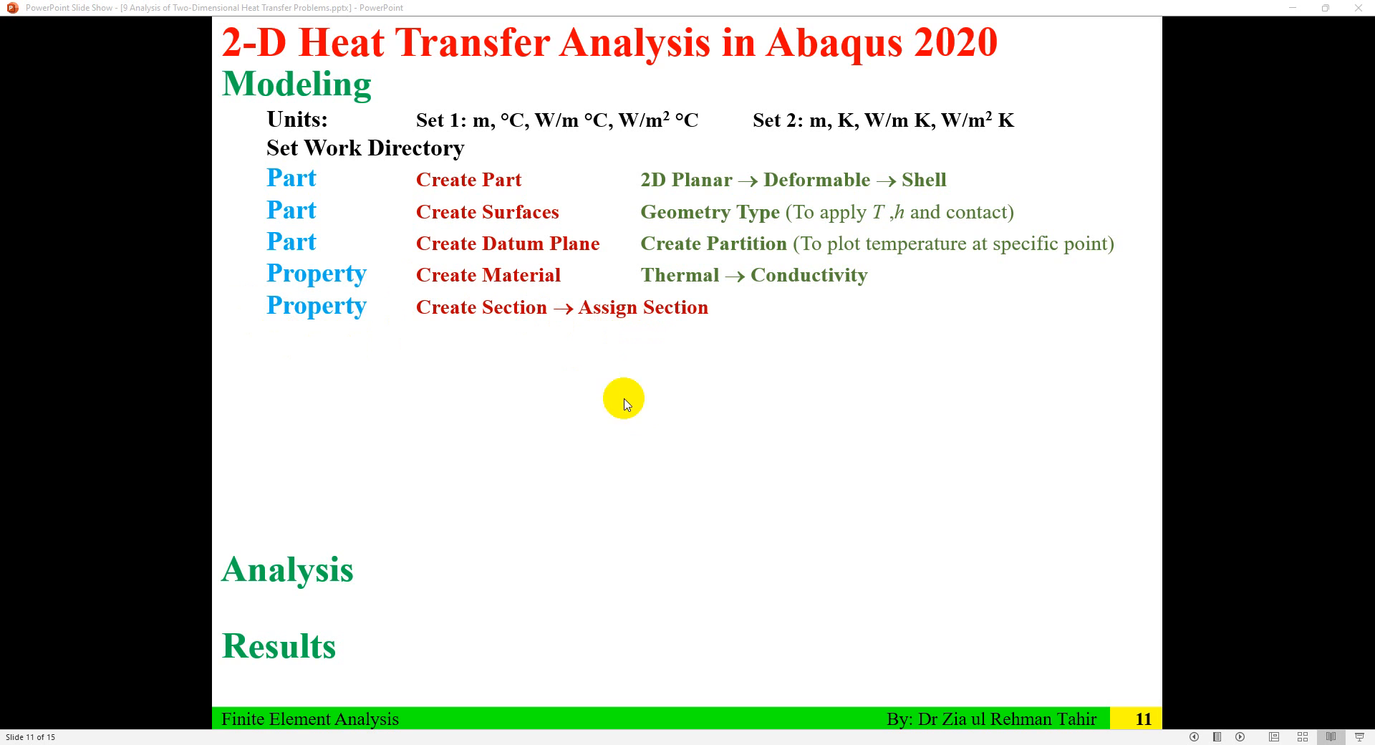
{"action": "key", "text": "alt+Tab"}
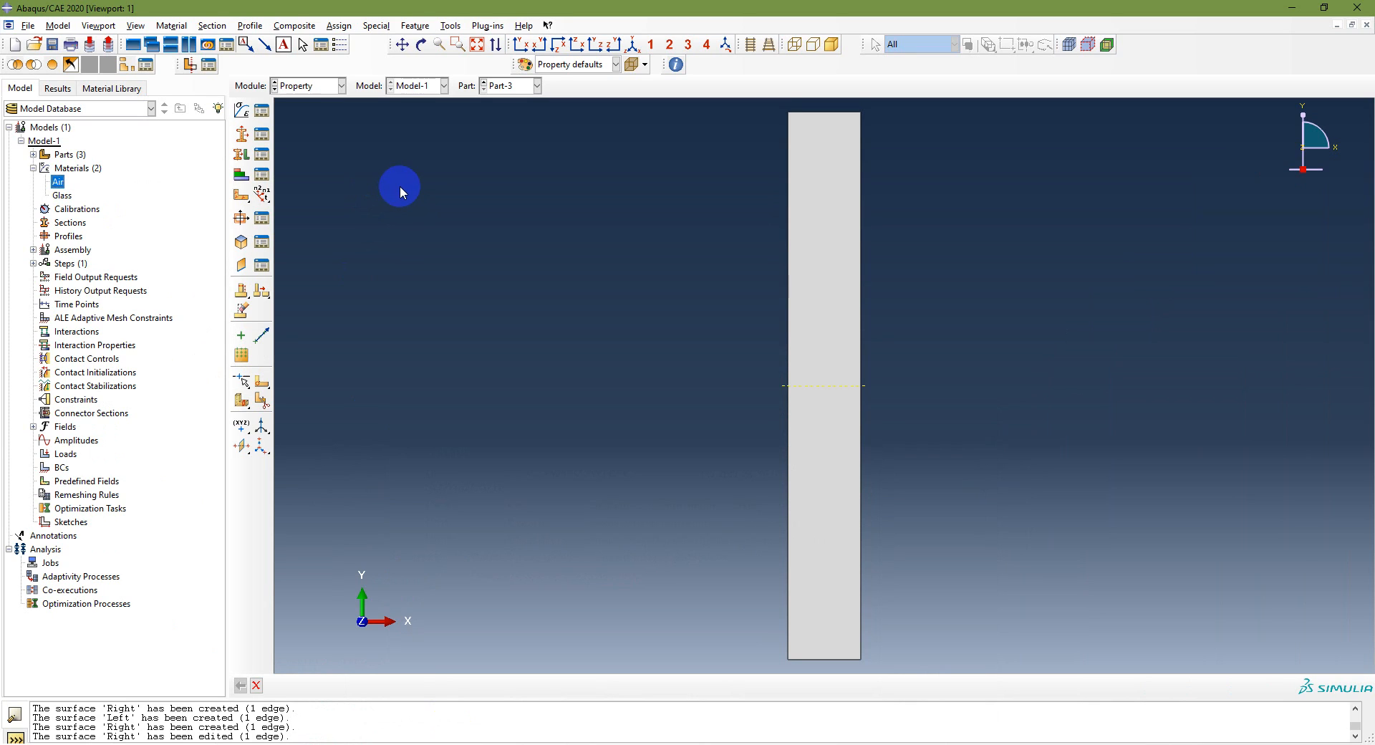
{"action": "left_click", "coordinate": [242, 134]}
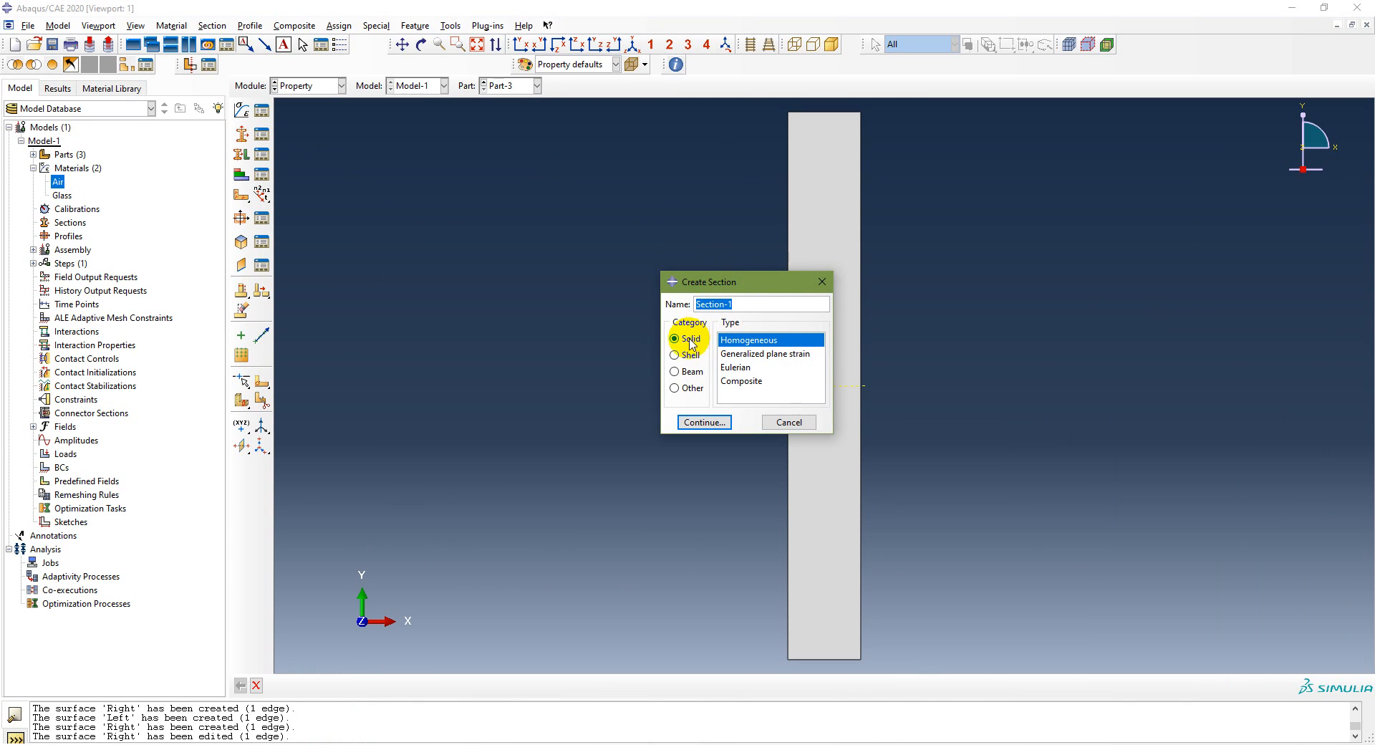
{"action": "left_click", "coordinate": [708, 422]}
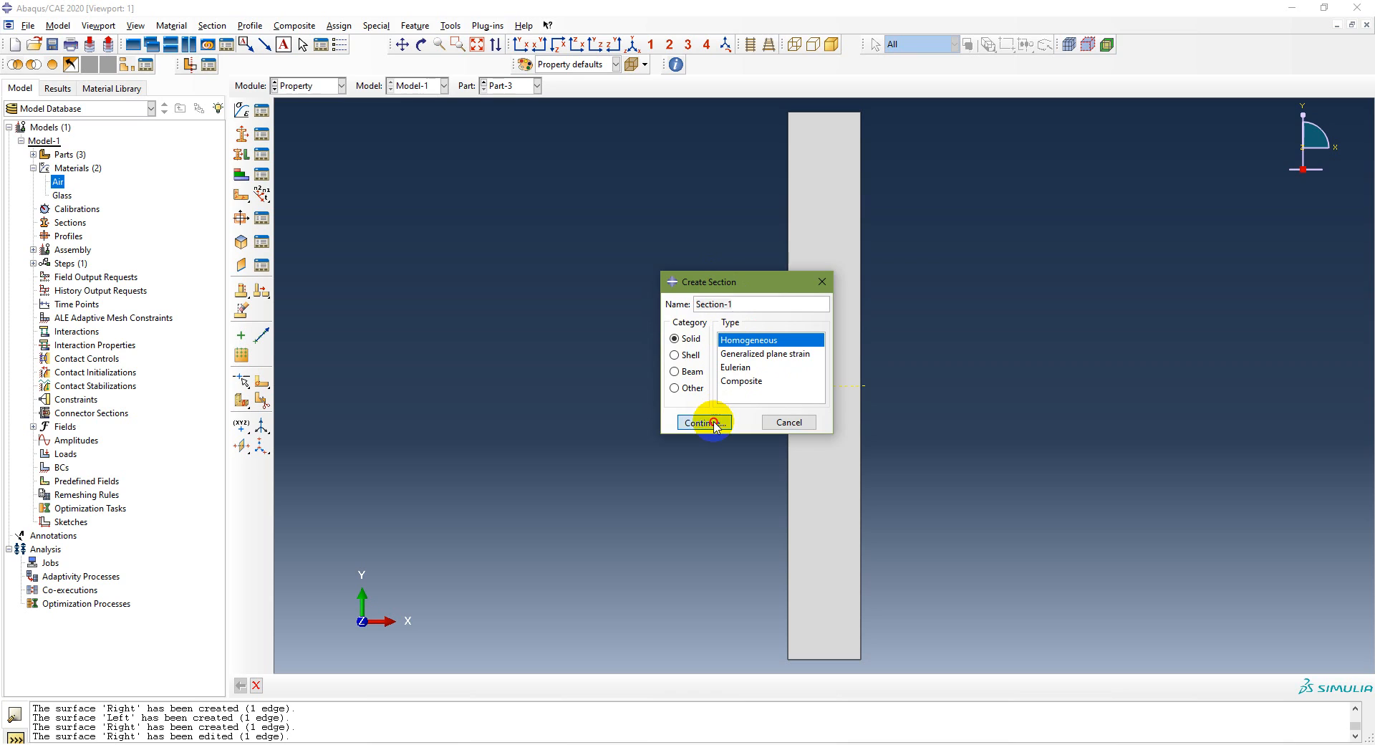
{"action": "left_click", "coordinate": [661, 203]}
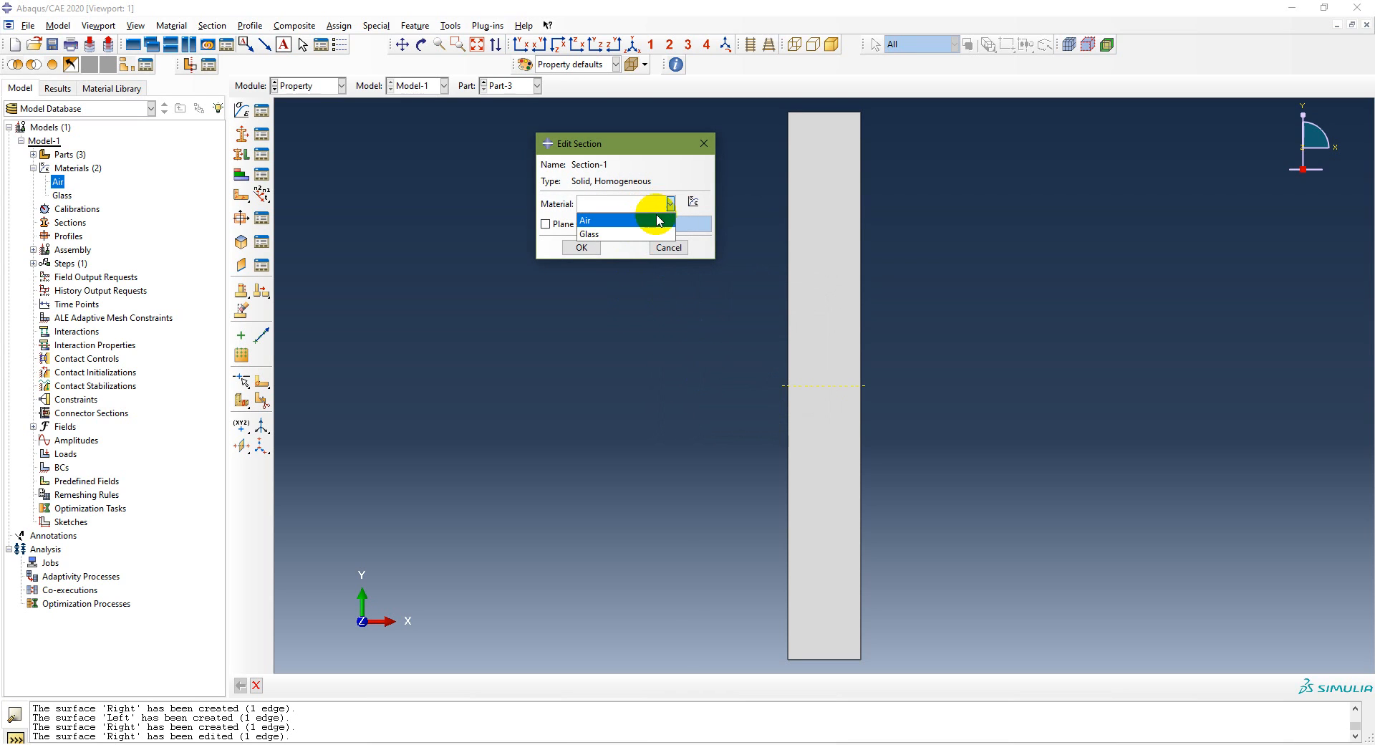
{"action": "left_click", "coordinate": [645, 235]}
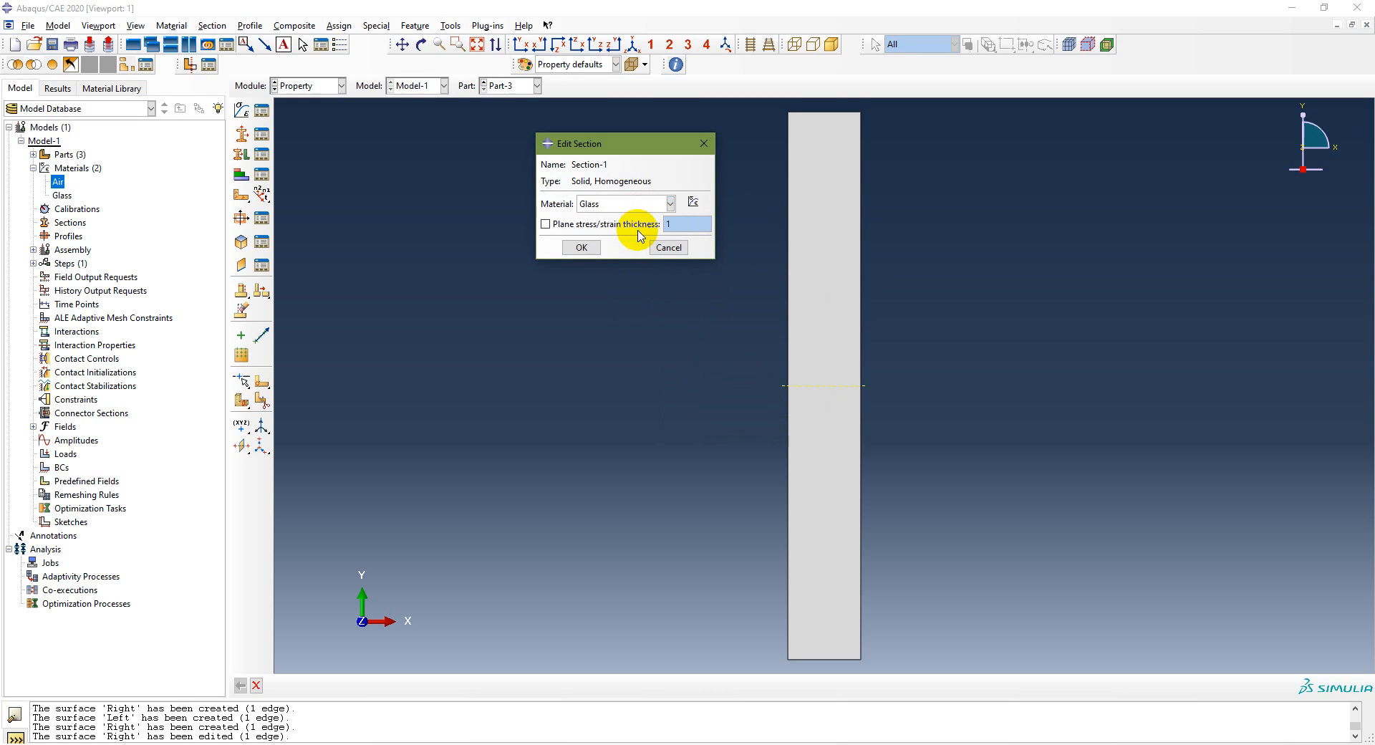
{"action": "left_click", "coordinate": [580, 250]}
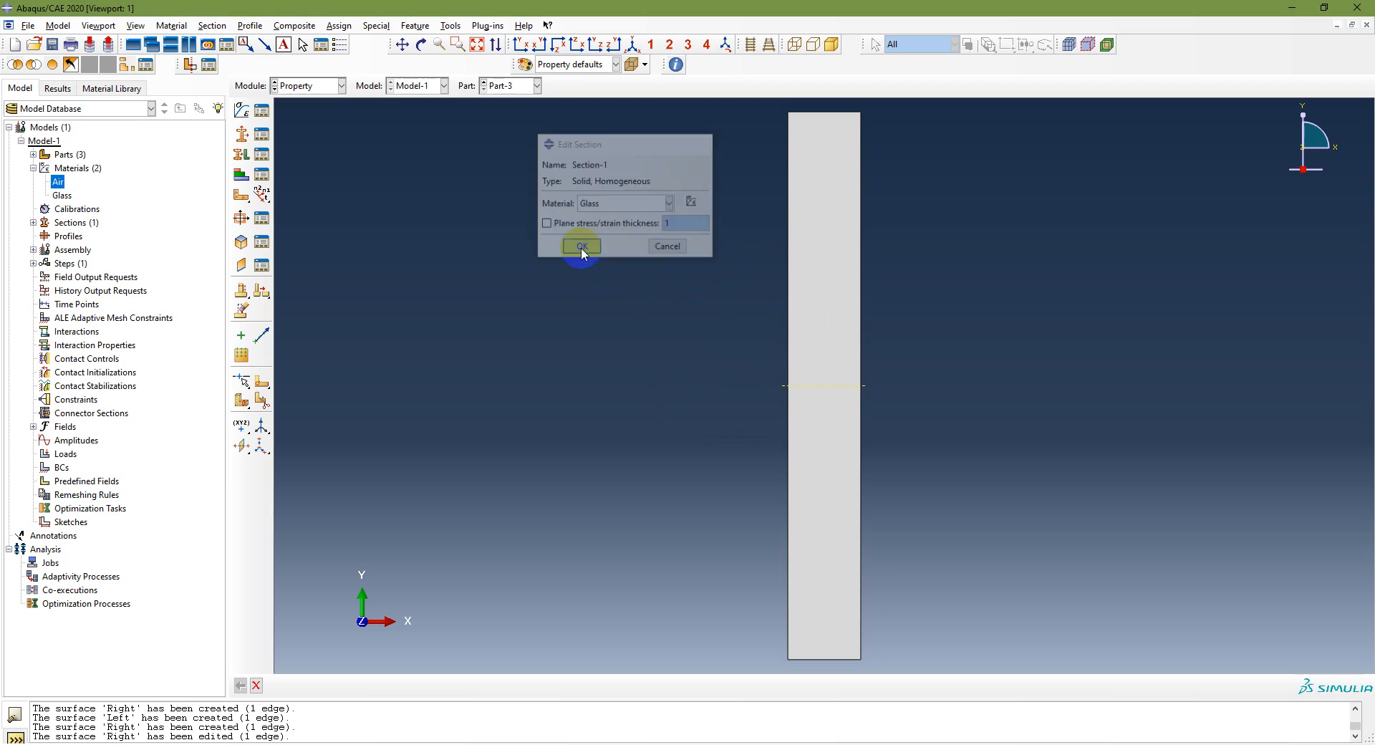
Create a second solid homogeneous section that uses the Air material.
{"action": "left_click", "coordinate": [242, 134]}
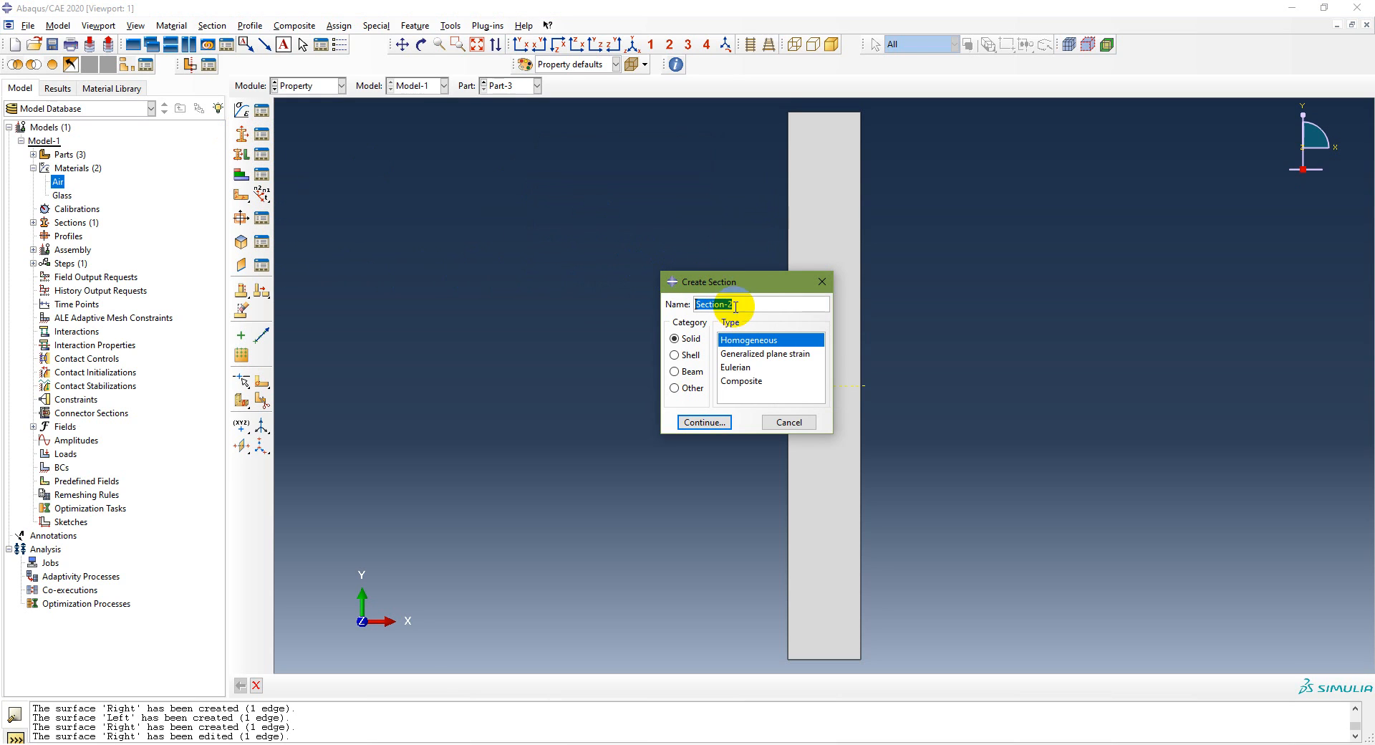
{"action": "left_click", "coordinate": [707, 424]}
{"action": "left_click", "coordinate": [652, 203]}
{"action": "left_click", "coordinate": [629, 216]}
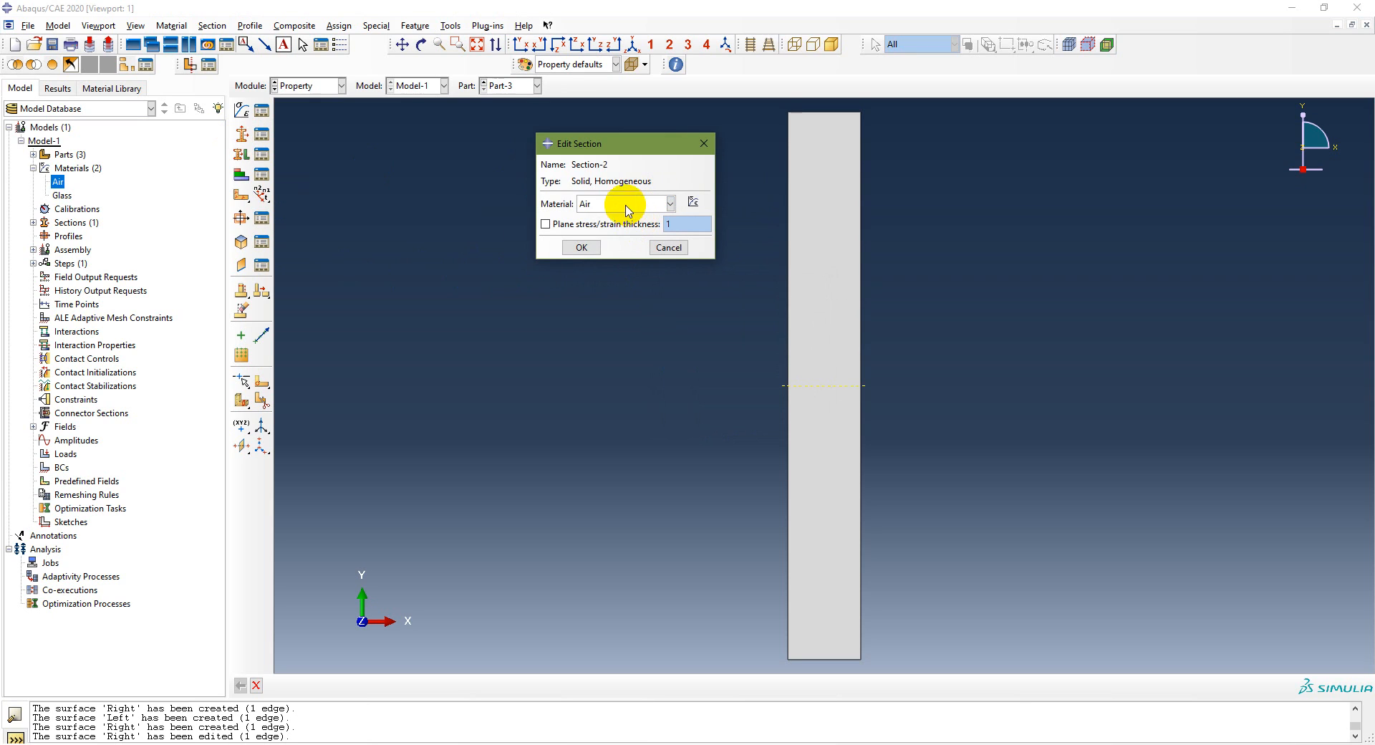
{"action": "left_click", "coordinate": [582, 247]}
Create a third solid homogeneous section that uses the Glass material for the other pane.
{"action": "left_click", "coordinate": [242, 134]}
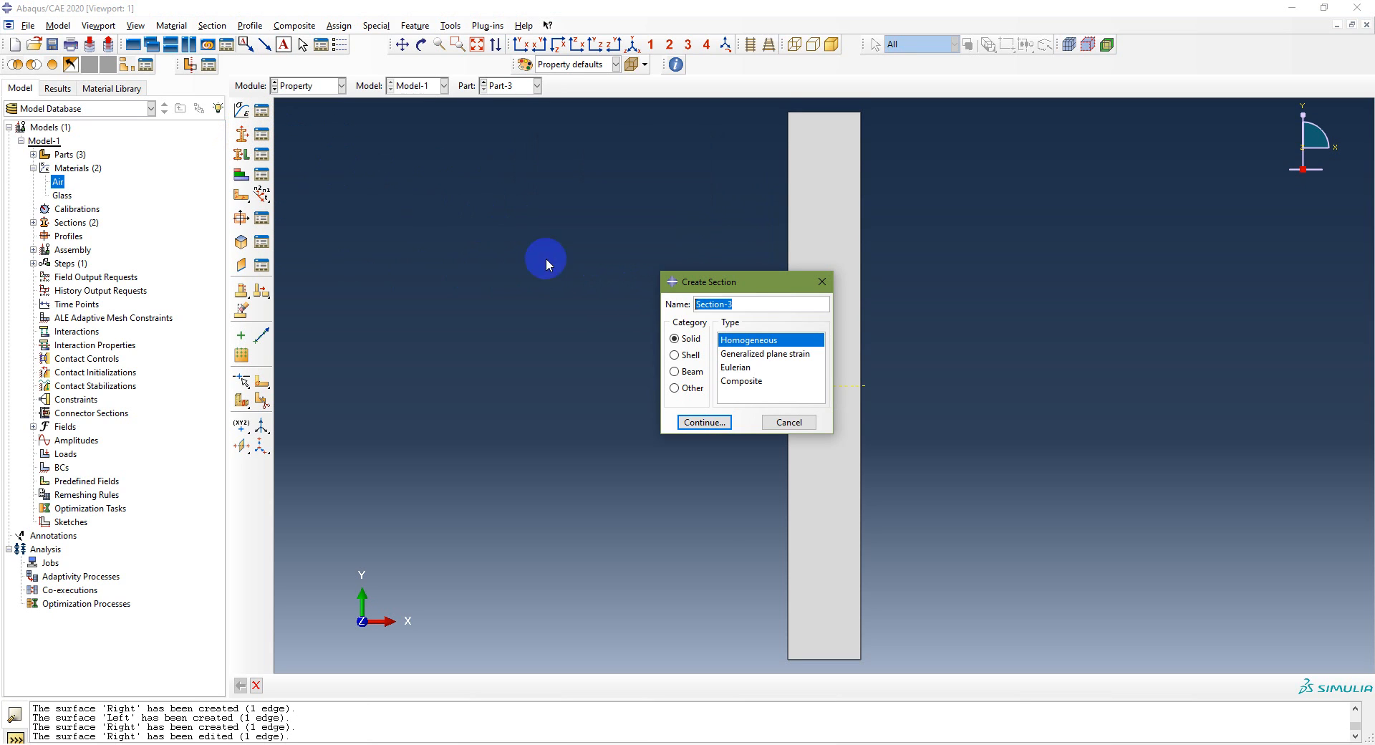
{"action": "left_click", "coordinate": [704, 422]}
{"action": "left_click", "coordinate": [665, 204]}
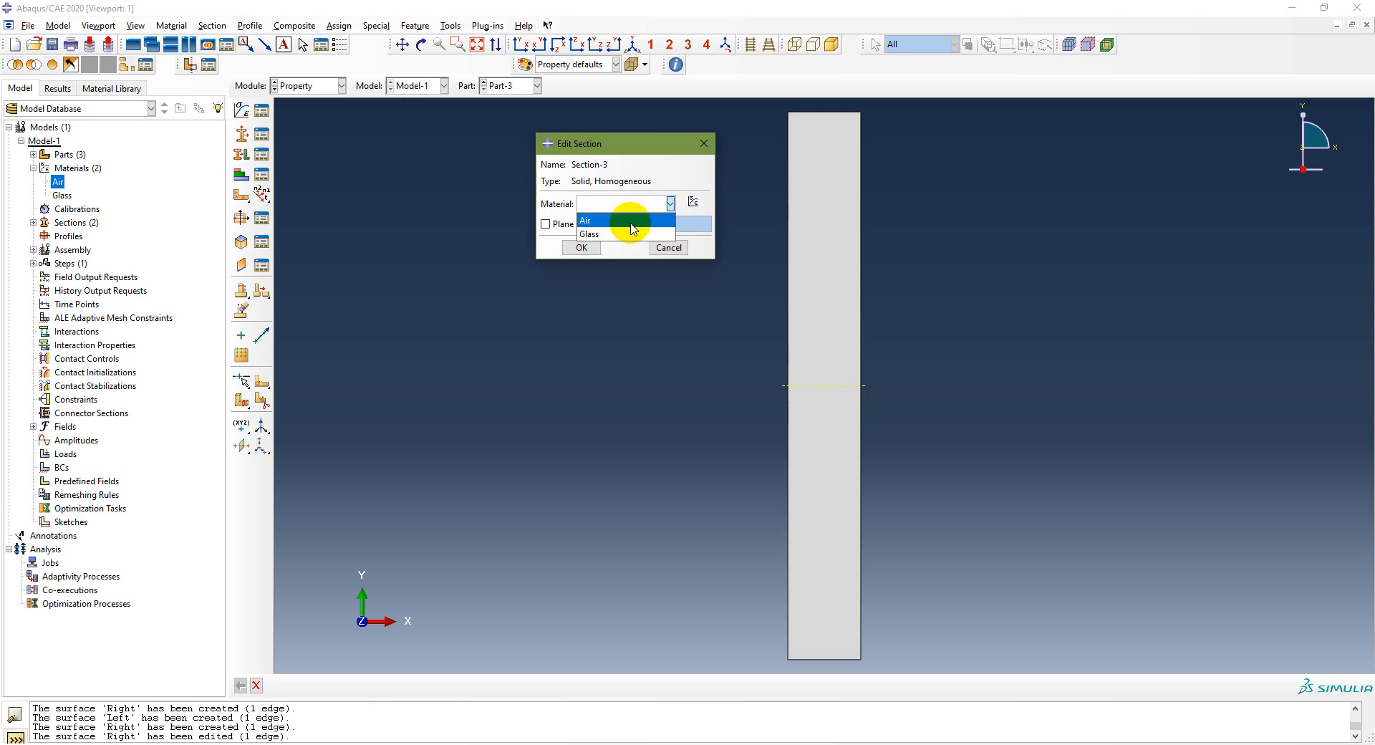
{"action": "left_click", "coordinate": [616, 227]}
{"action": "left_click", "coordinate": [582, 247]}
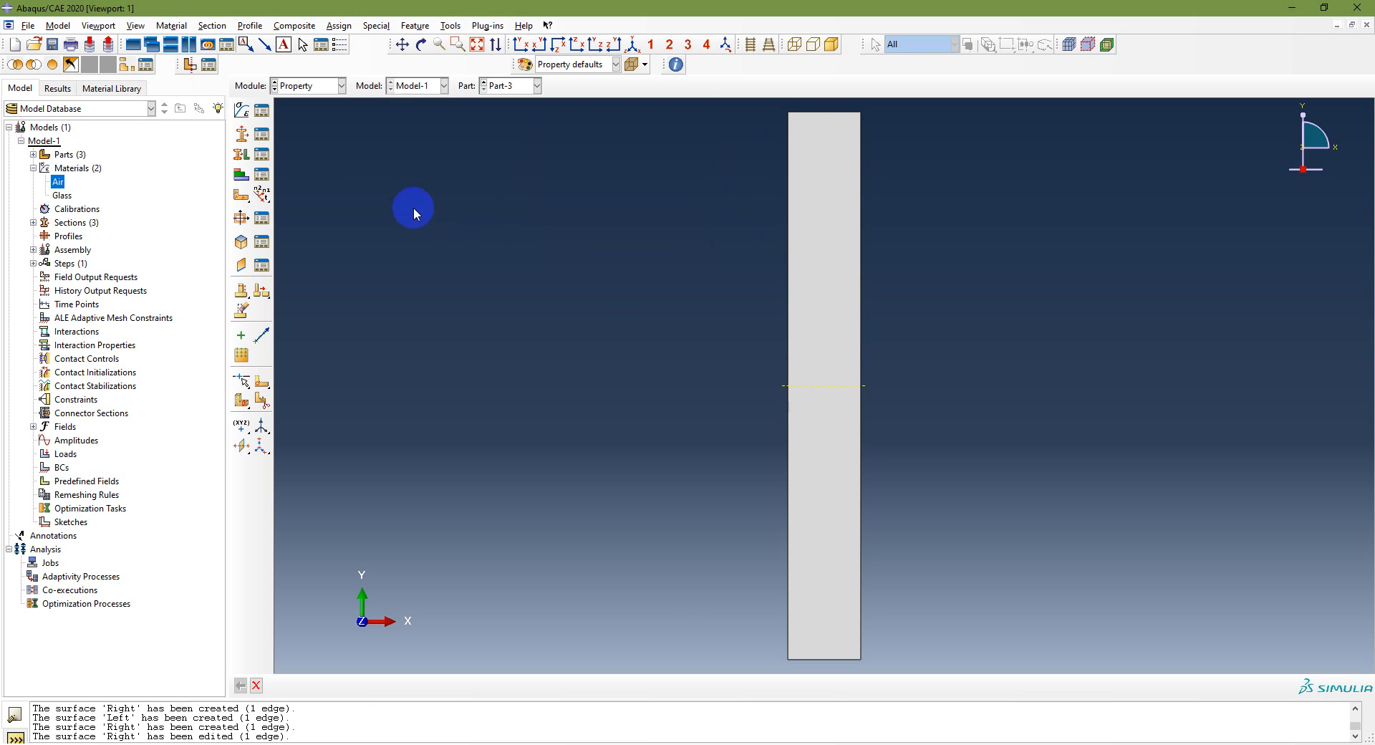
Review the material of each of the three sections, and close the section manager without changing anything.
{"action": "left_click", "coordinate": [261, 134]}
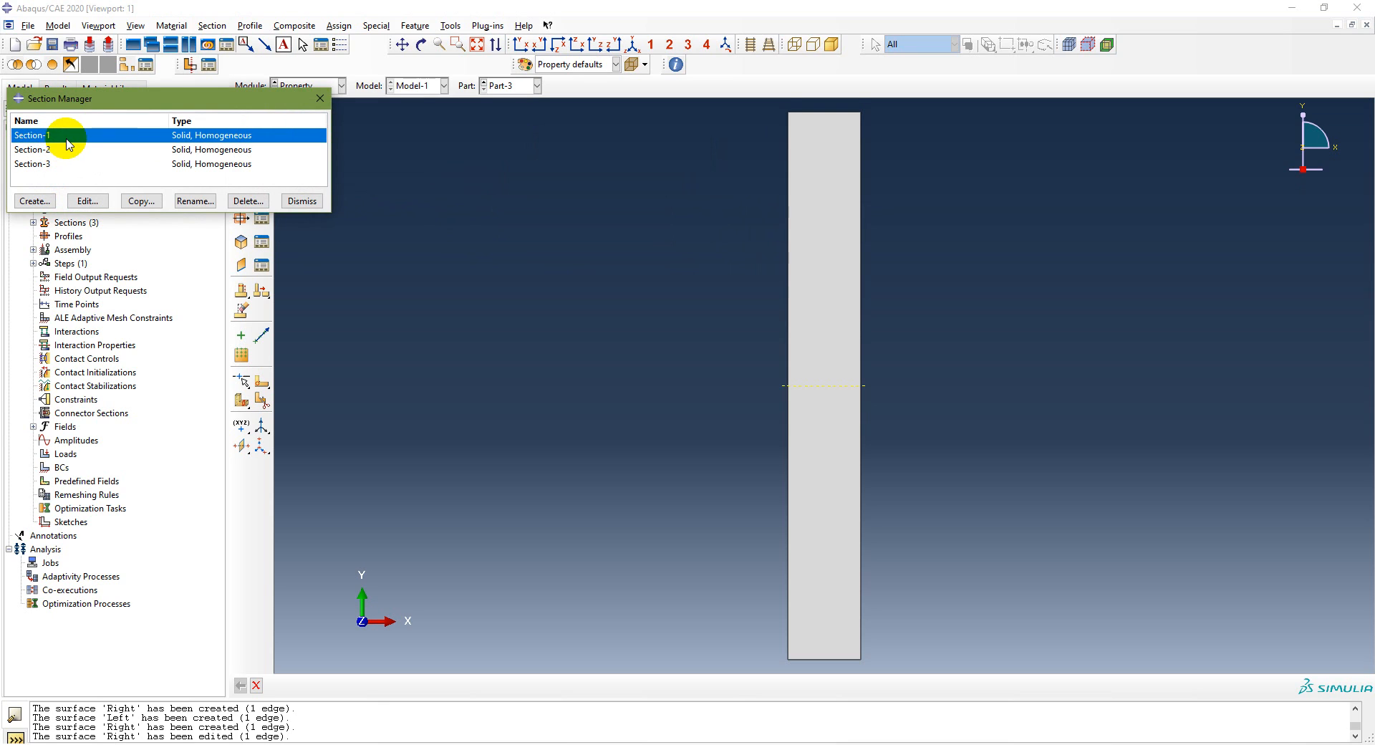
{"action": "double_click", "coordinate": [210, 136]}
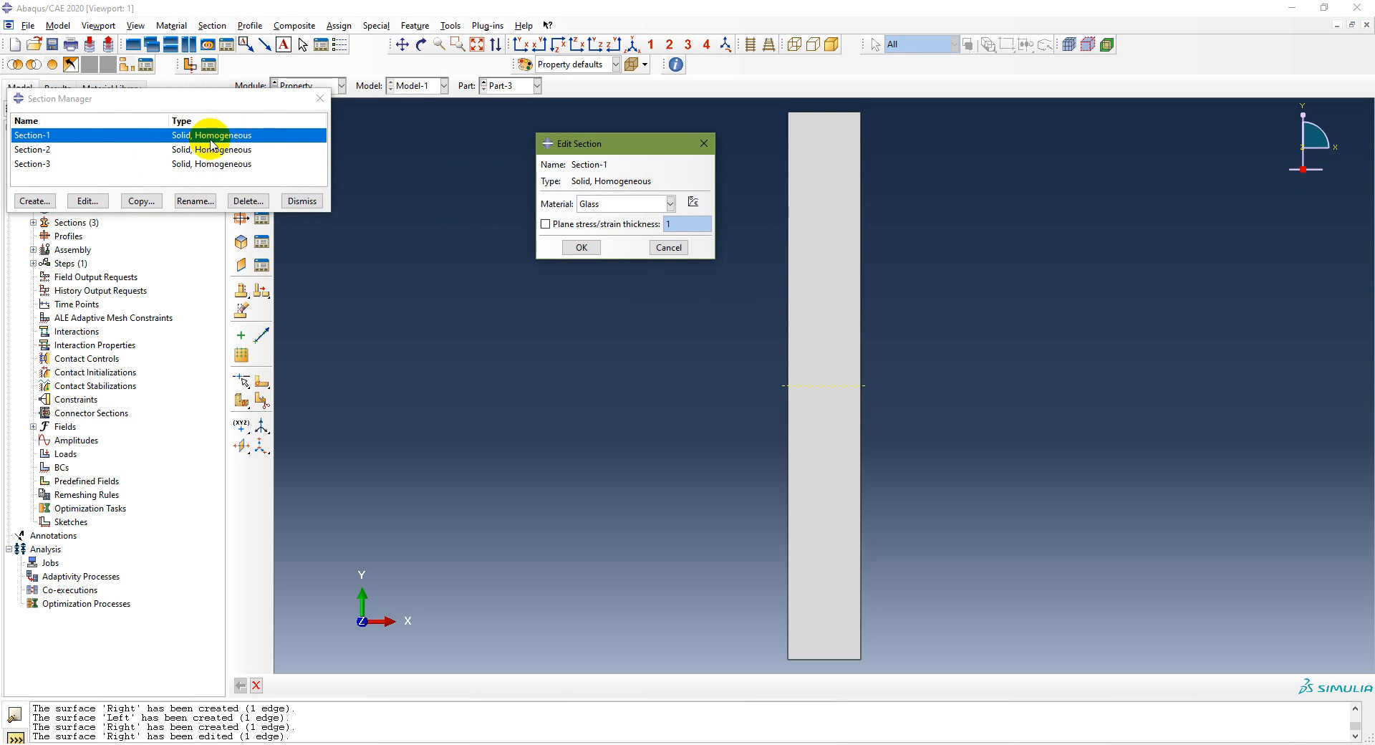
{"action": "double_click", "coordinate": [210, 150]}
{"action": "left_click", "coordinate": [210, 164]}
{"action": "double_click", "coordinate": [211, 164]}
{"action": "left_click", "coordinate": [301, 201]}
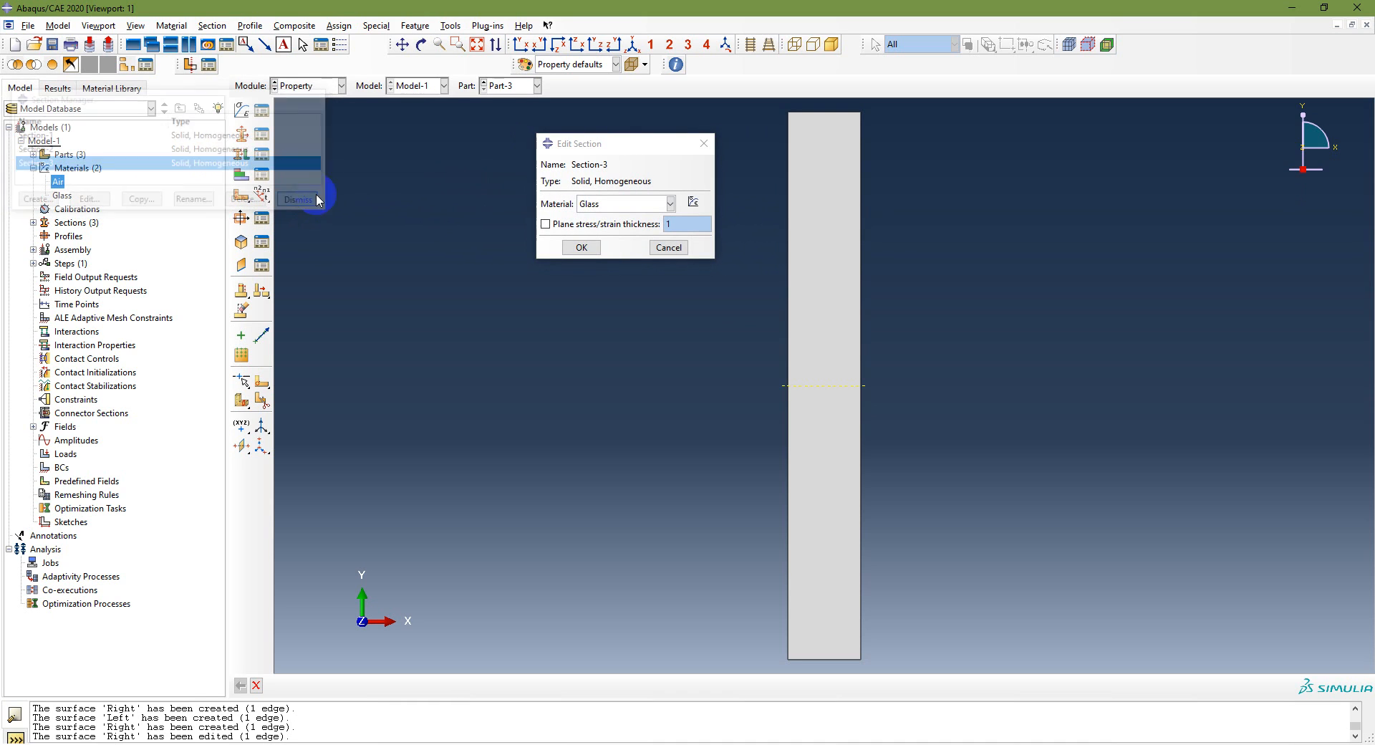
{"action": "left_click", "coordinate": [673, 245]}
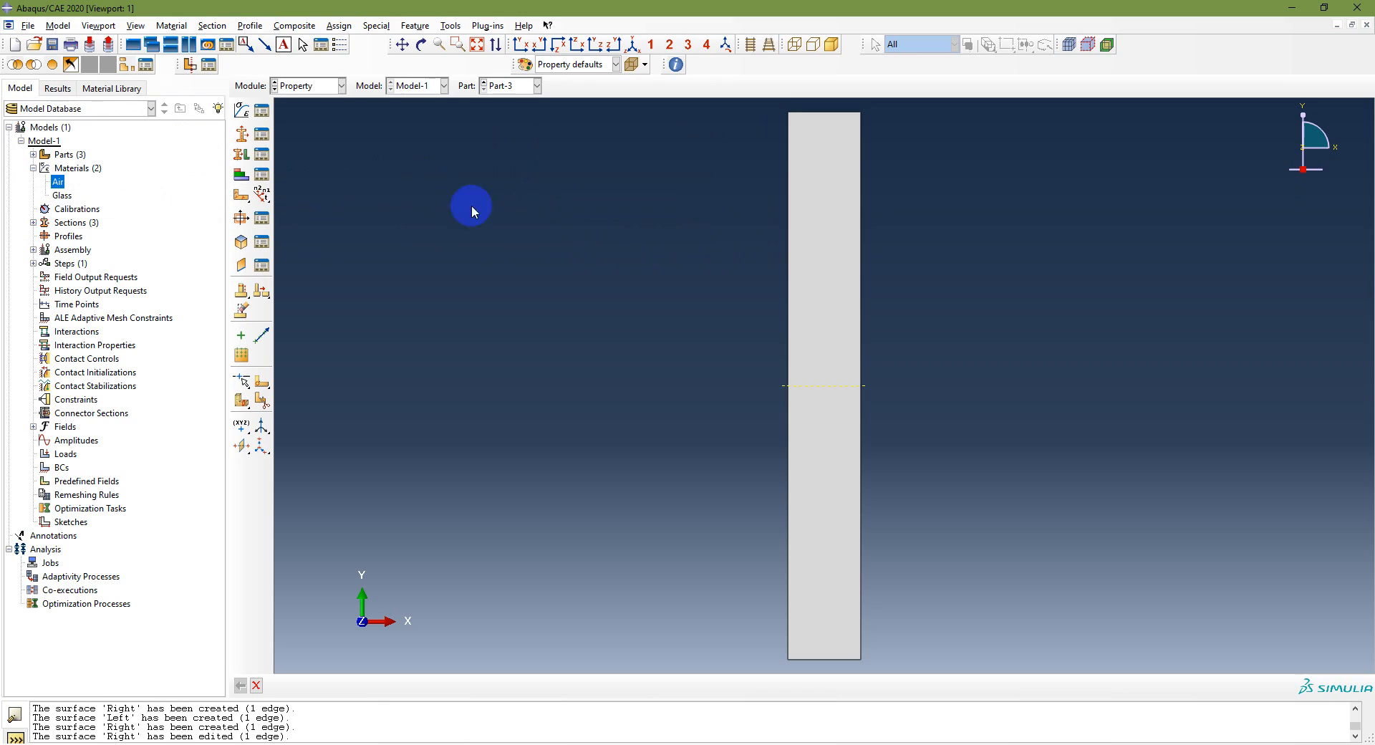
Turn off set creation for section assignments, and assign a Glass section to the whole of Part-1.
{"action": "left_click", "coordinate": [240, 156]}
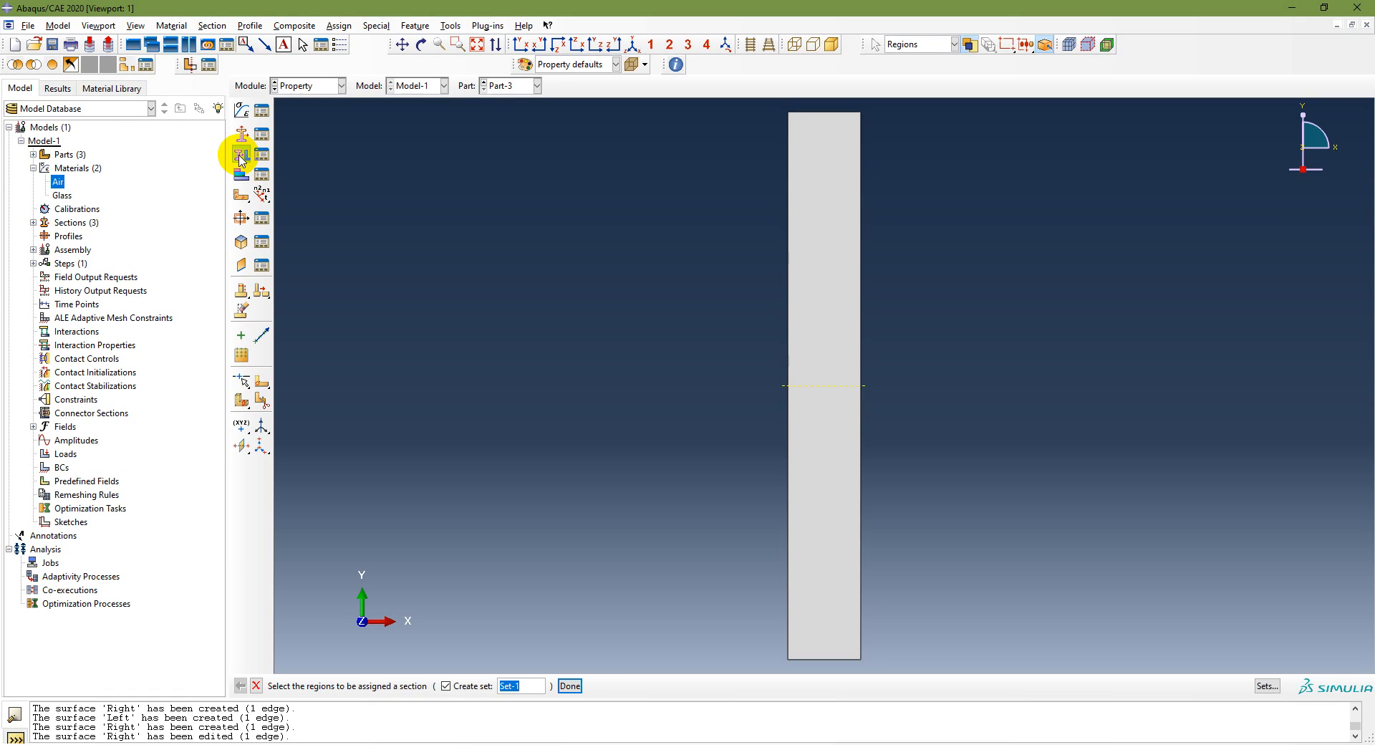
{"action": "left_click", "coordinate": [446, 686]}
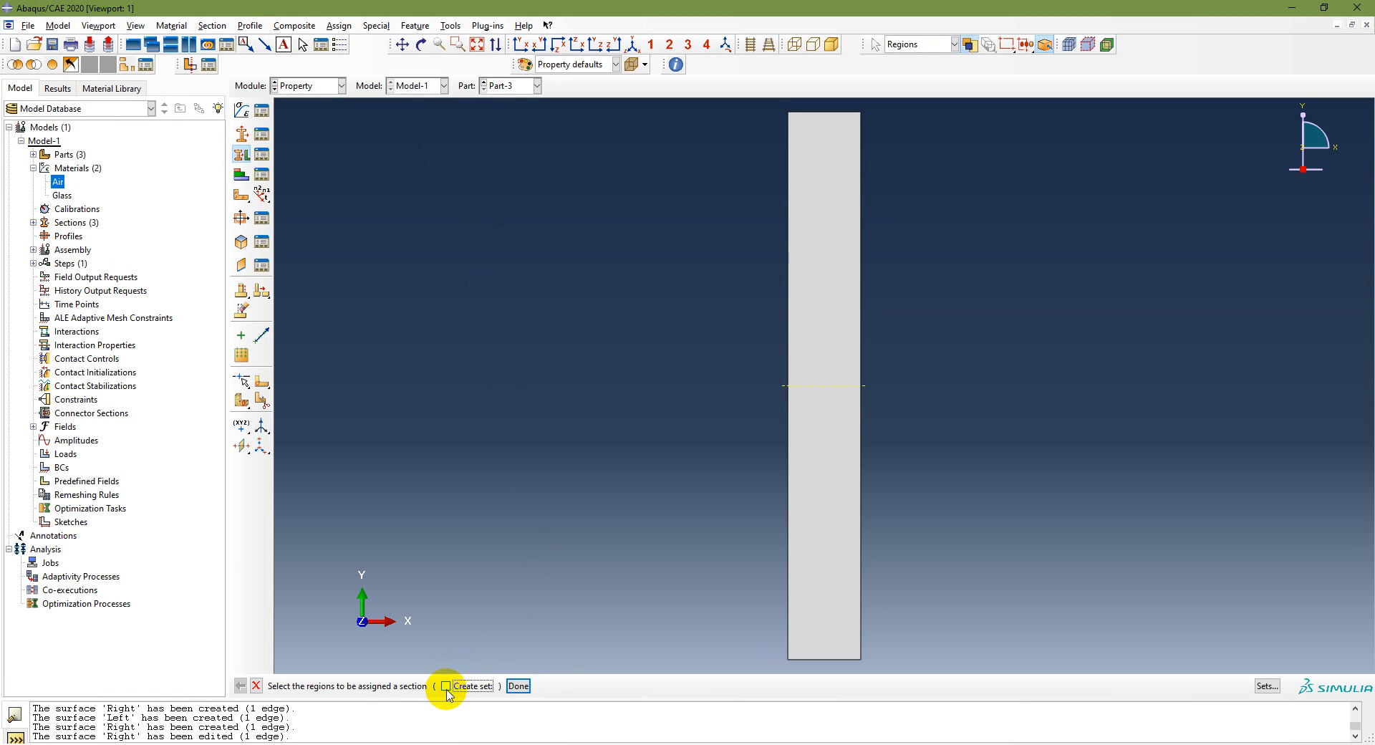
{"action": "left_click", "coordinate": [530, 86]}
{"action": "left_click", "coordinate": [497, 99]}
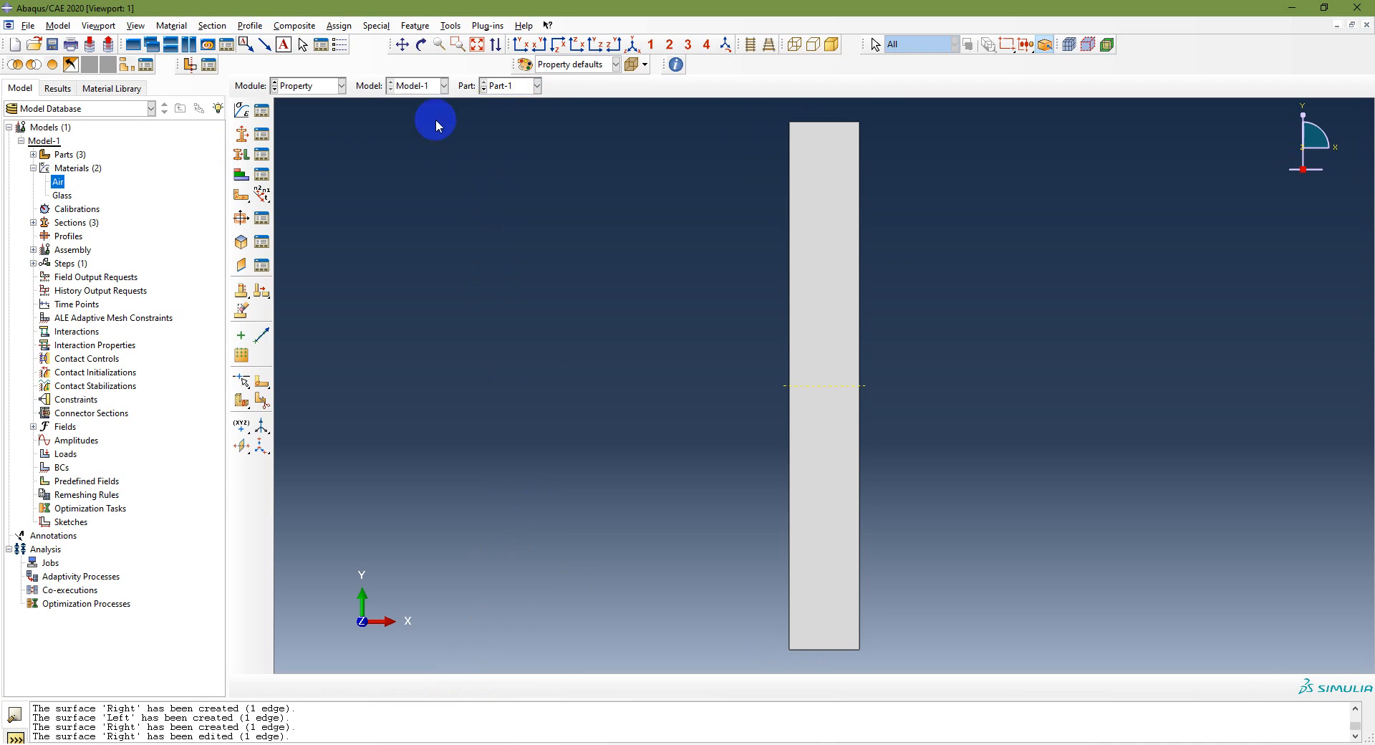
{"action": "left_click", "coordinate": [244, 156]}
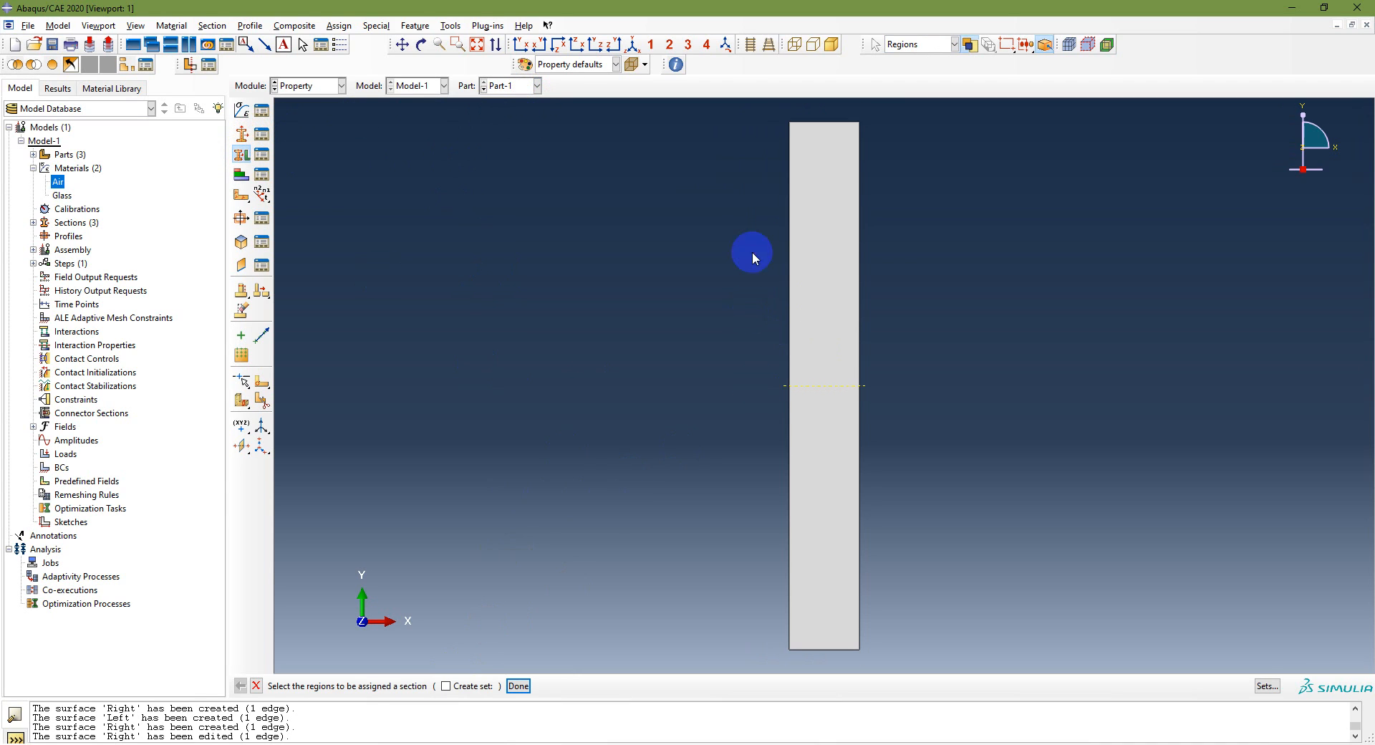
{"action": "left_click_drag", "start_coordinate": [751, 116], "coordinate": [911, 668]}
{"action": "left_click", "coordinate": [518, 686]}
{"action": "left_click", "coordinate": [666, 308]}
{"action": "left_click", "coordinate": [630, 359]}
{"action": "left_click", "coordinate": [623, 439]}
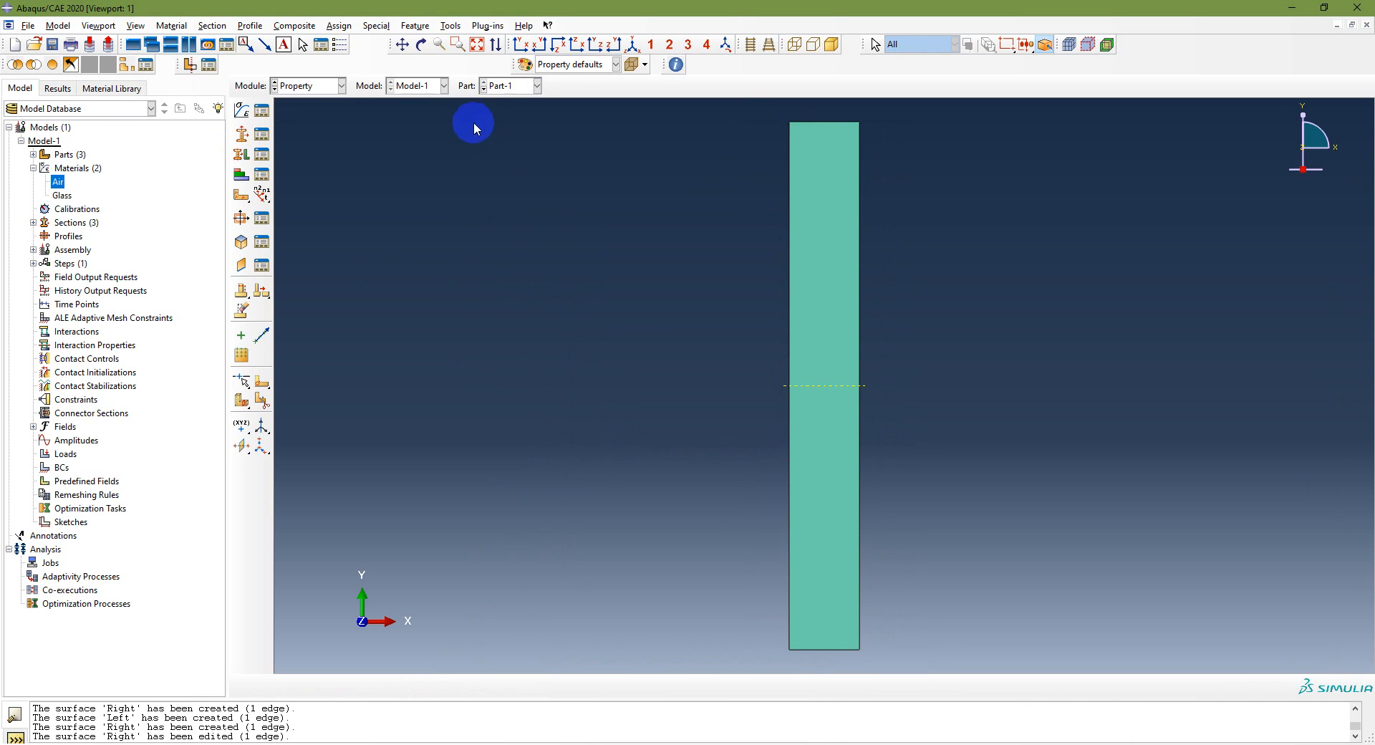
Assign the Air section to the whole of Part-2, with the thickness taken from the section.
{"action": "left_click", "coordinate": [521, 85]}
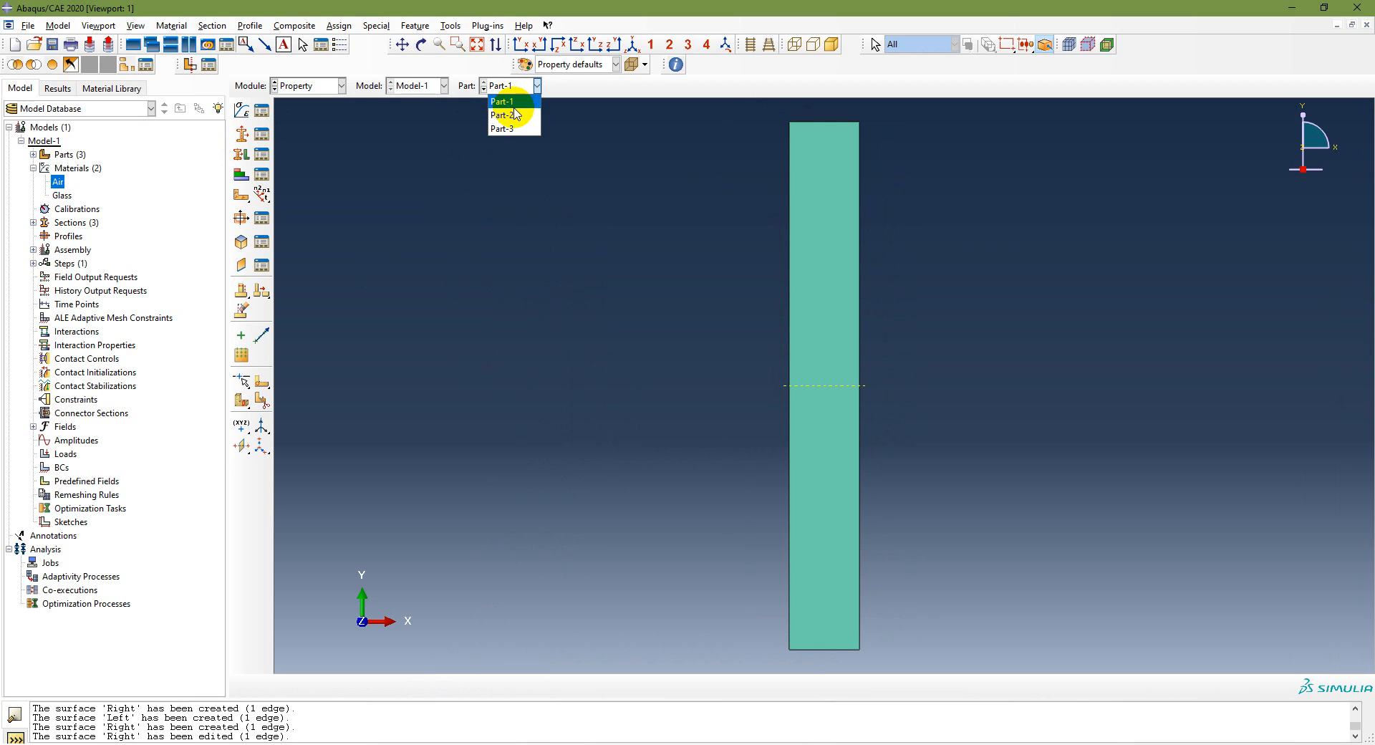
{"action": "left_click", "coordinate": [515, 115]}
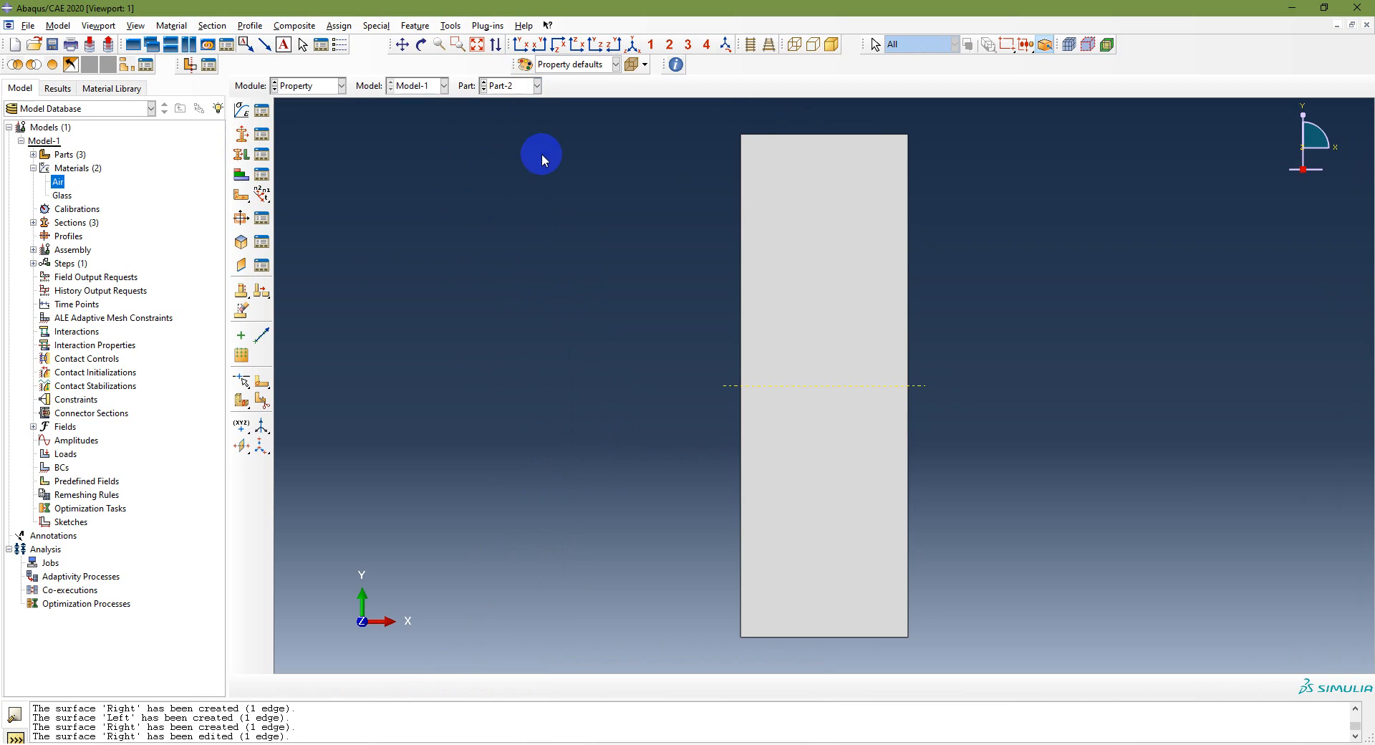
{"action": "left_click", "coordinate": [242, 154]}
{"action": "left_click_drag", "start_coordinate": [717, 122], "coordinate": [935, 666]}
{"action": "left_click", "coordinate": [518, 685]}
{"action": "left_click", "coordinate": [673, 307]}
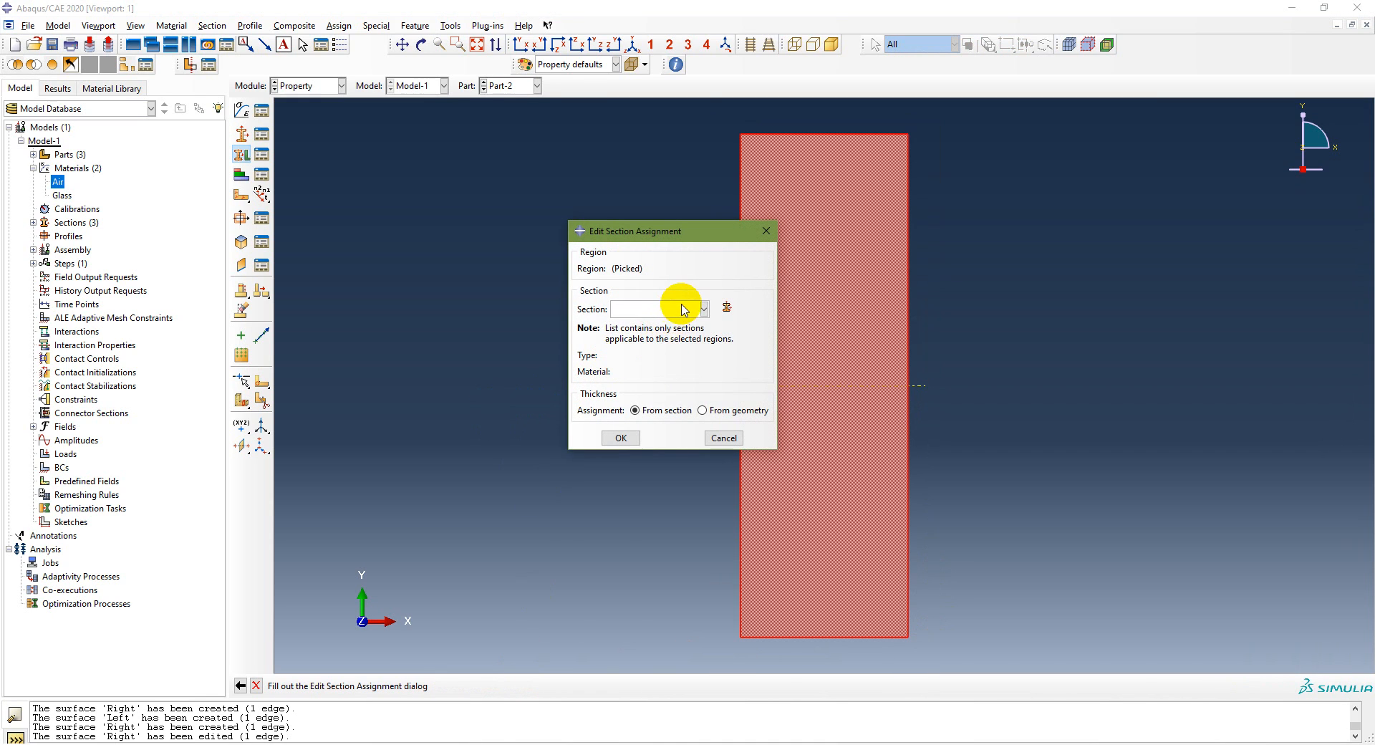
{"action": "left_click", "coordinate": [651, 337]}
{"action": "left_click", "coordinate": [620, 439]}
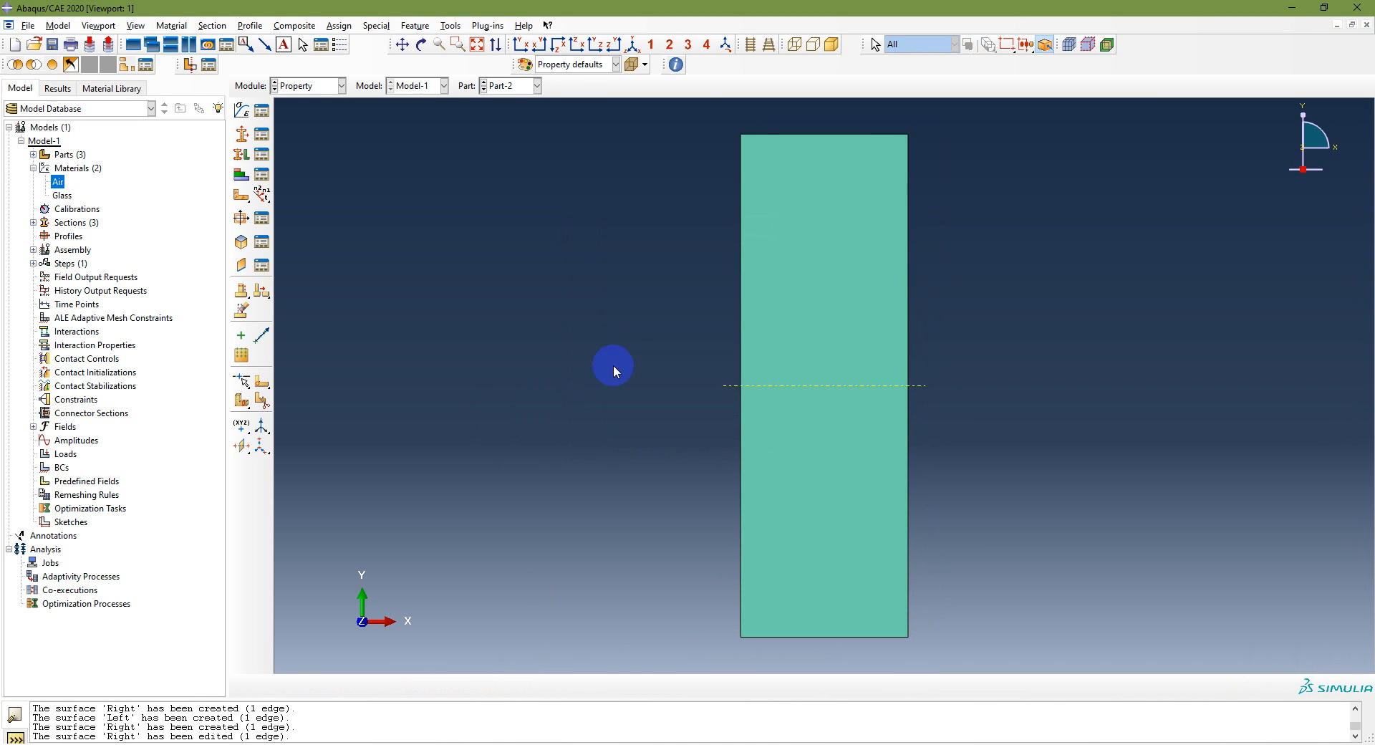
Assign Section-3 to the whole of Part-3, with the thickness taken from the section.
{"action": "left_click", "coordinate": [527, 85]}
{"action": "left_click", "coordinate": [508, 118]}
{"action": "left_click", "coordinate": [249, 134]}
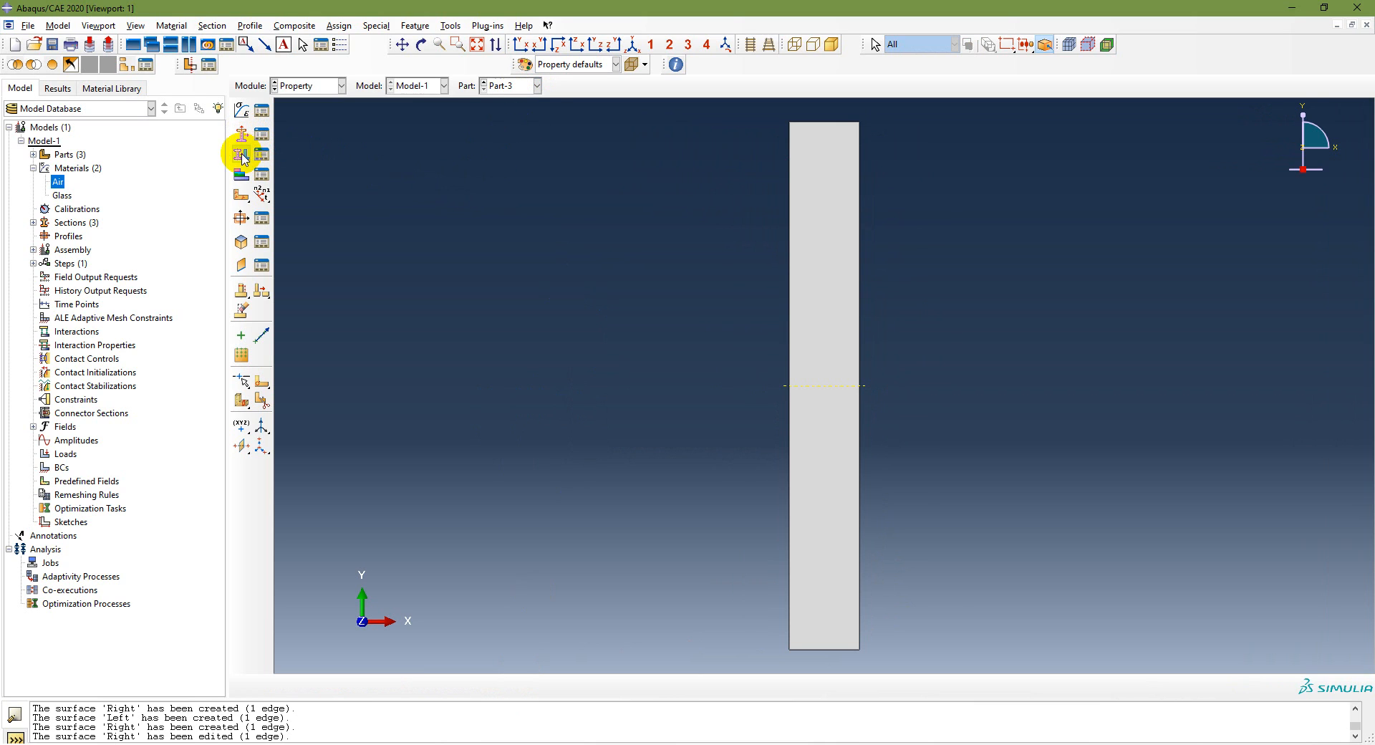
{"action": "left_click_drag", "start_coordinate": [745, 109], "coordinate": [928, 662]}
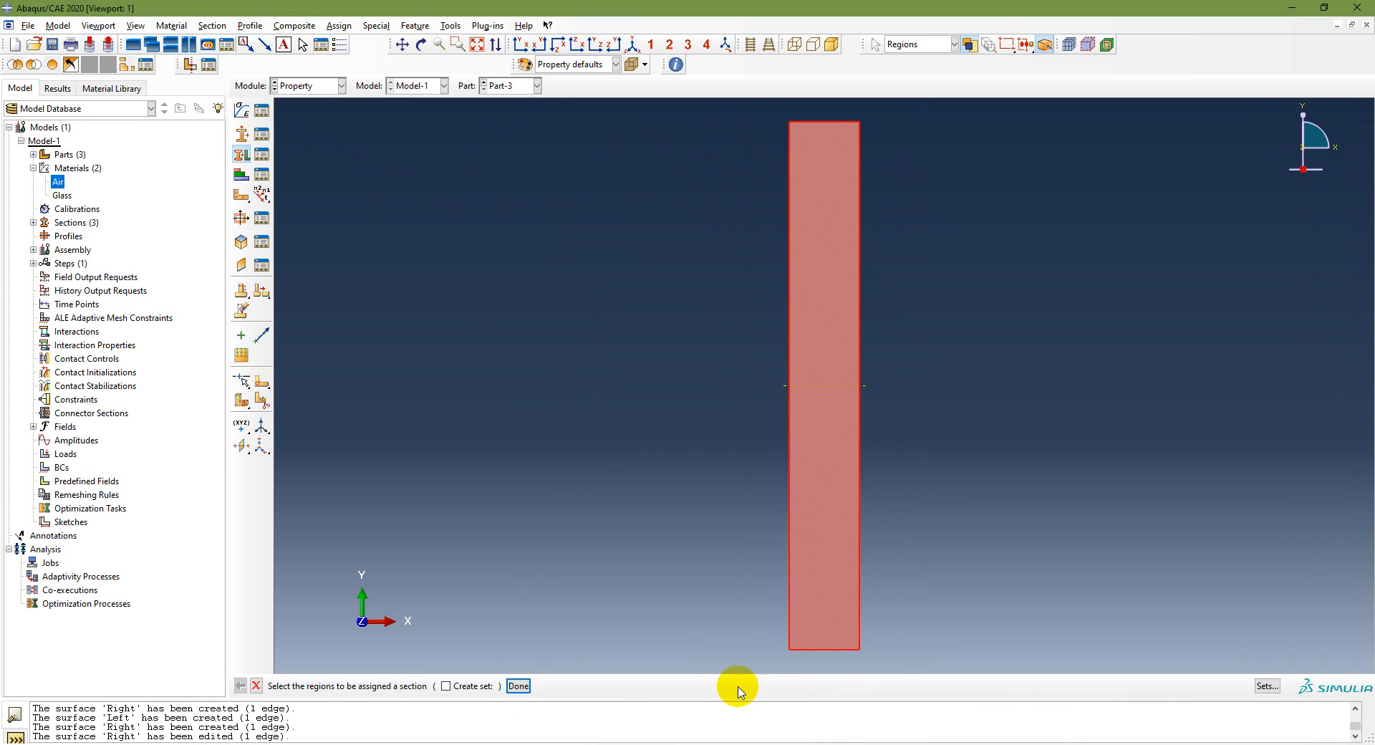
{"action": "left_click", "coordinate": [518, 685]}
{"action": "left_click", "coordinate": [657, 309]}
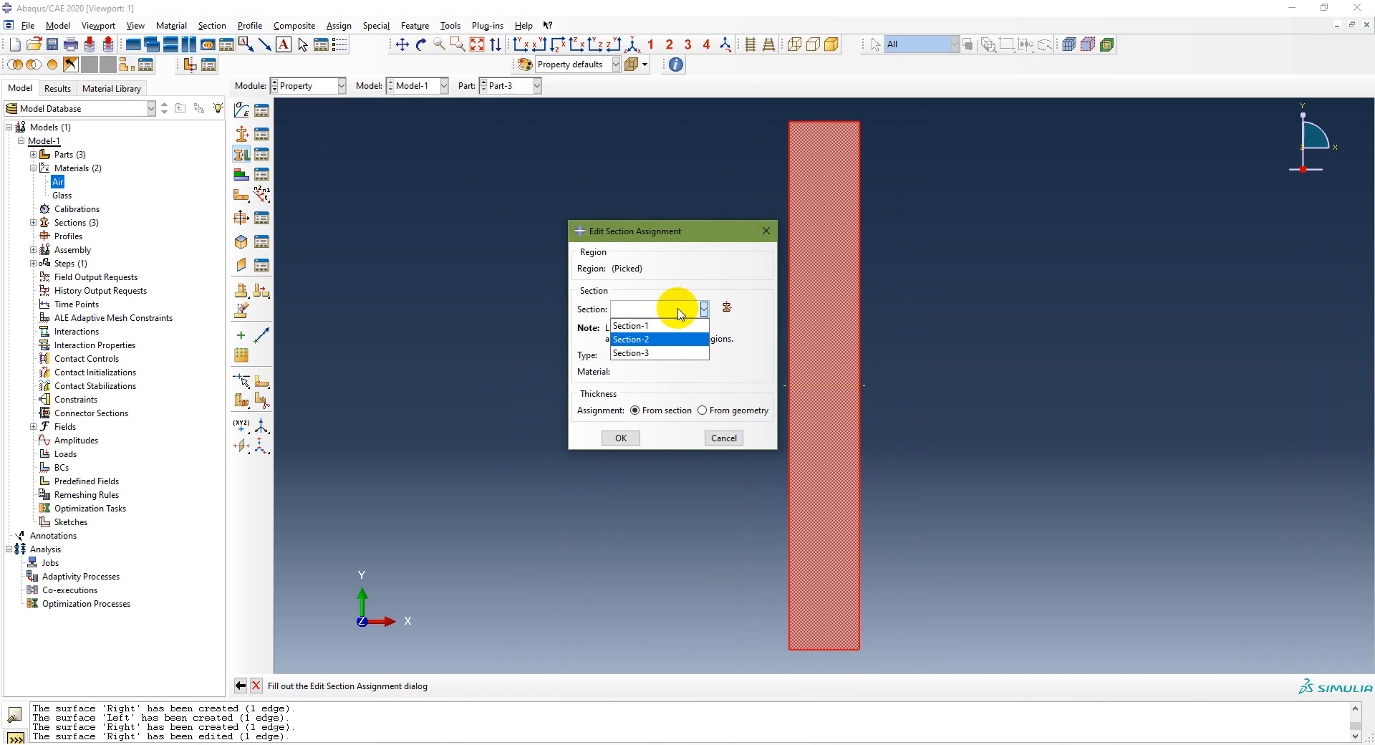
{"action": "left_click", "coordinate": [654, 346]}
{"action": "left_click", "coordinate": [617, 435]}
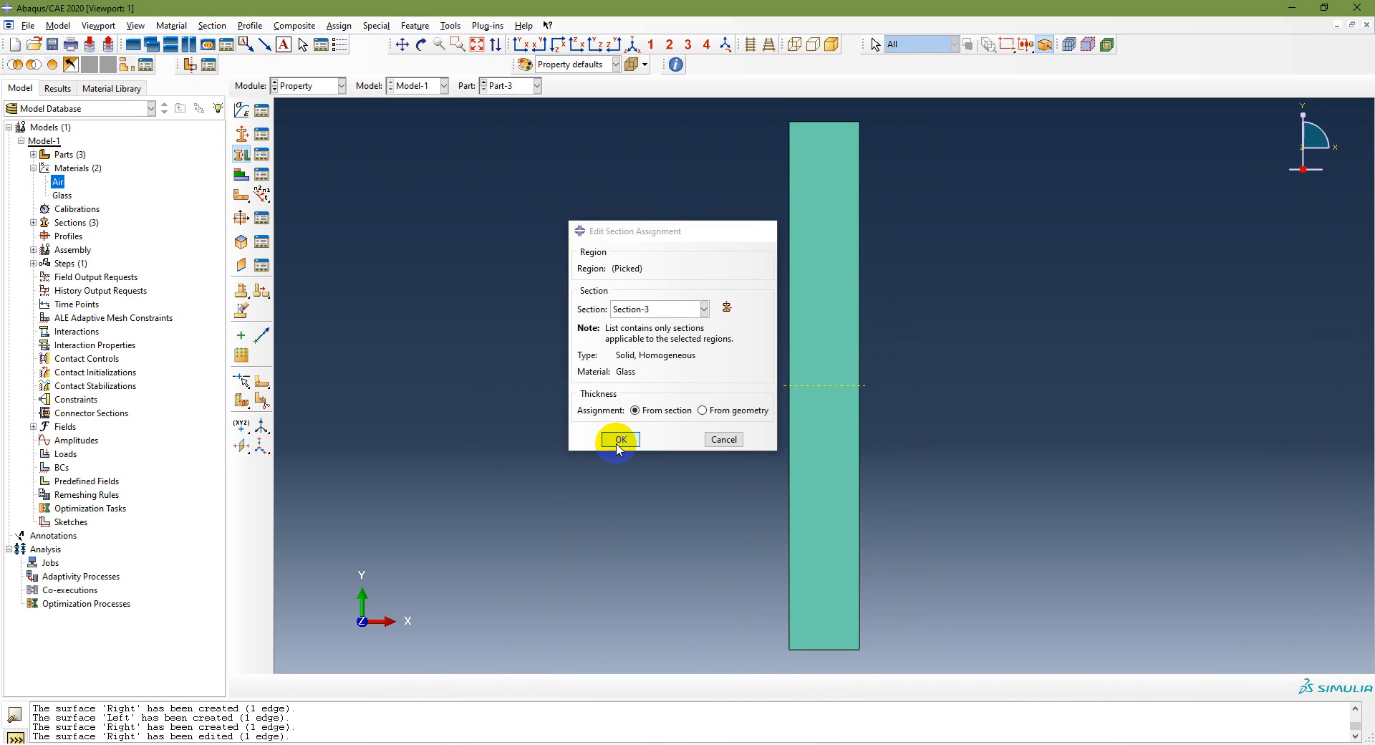
Review the sections and materials in the model tree, check the modeling outline in the slide show, and return to Abaqus/CAE.
{"action": "left_click", "coordinate": [33, 222]}
{"action": "left_click", "coordinate": [69, 249]}
{"action": "left_click", "coordinate": [78, 263], "text": "shift"}
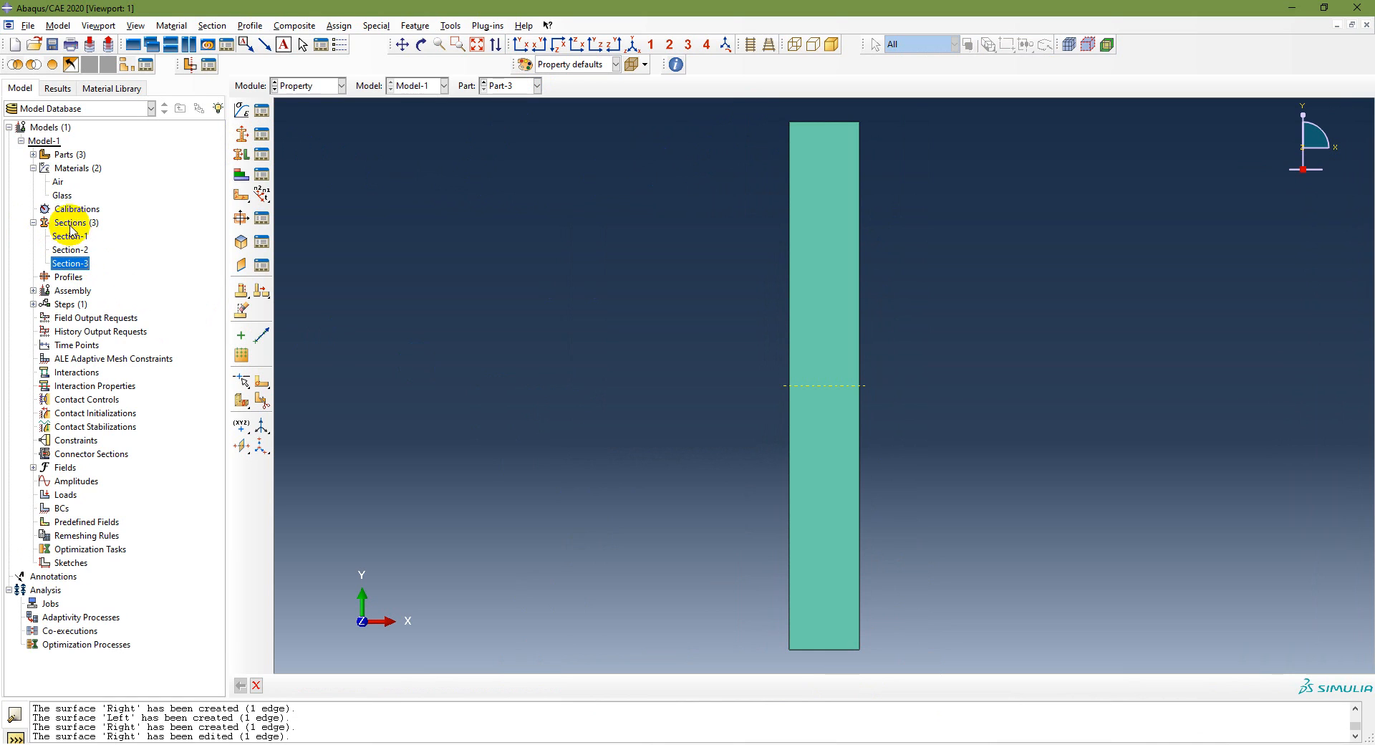
{"action": "left_click", "coordinate": [33, 169]}
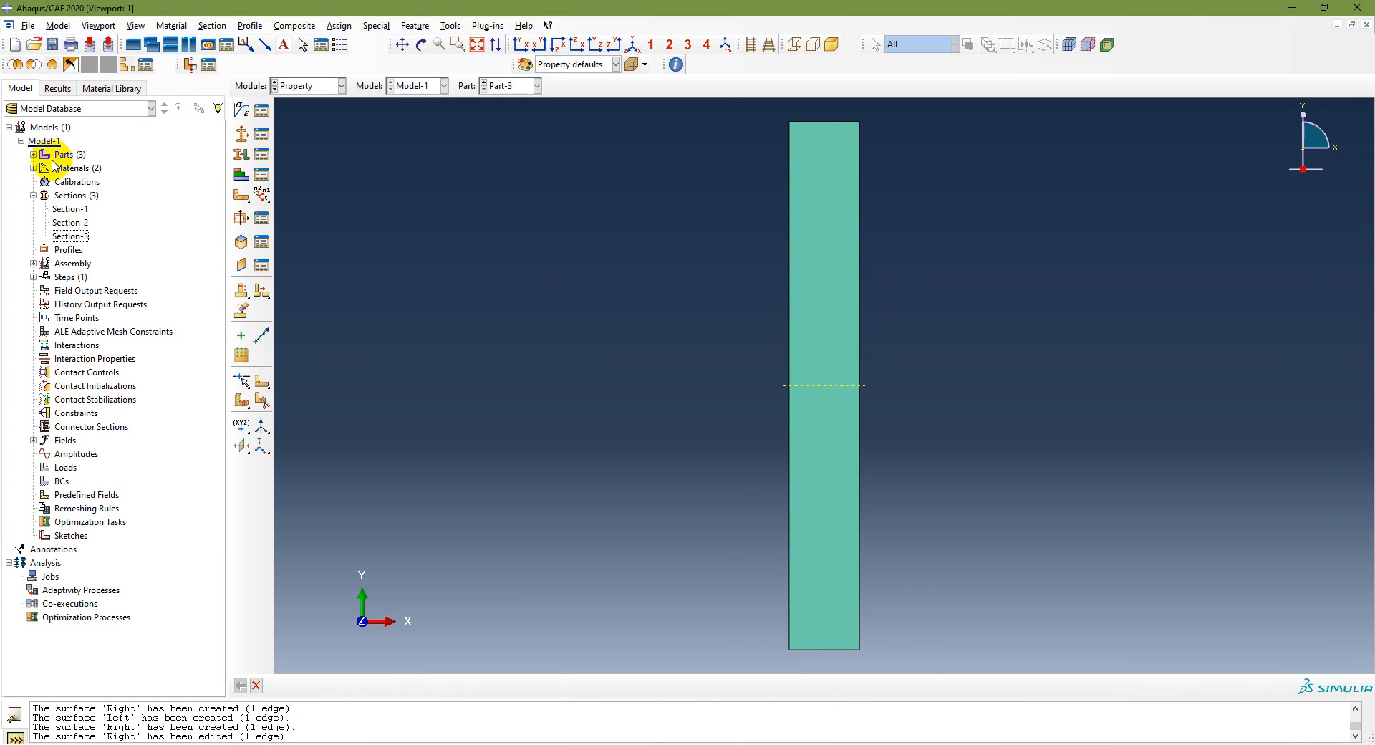
{"action": "left_click", "coordinate": [33, 168]}
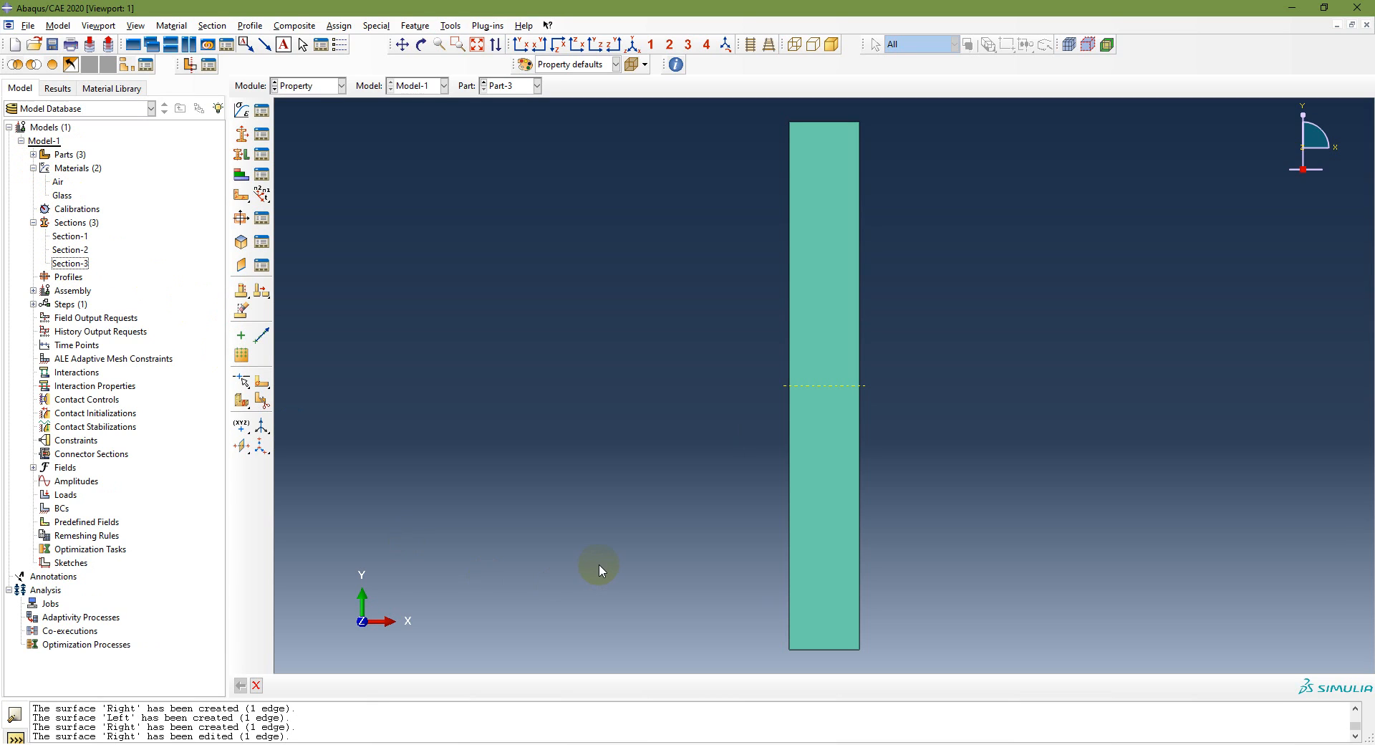
{"action": "right_click", "coordinate": [547, 324]}
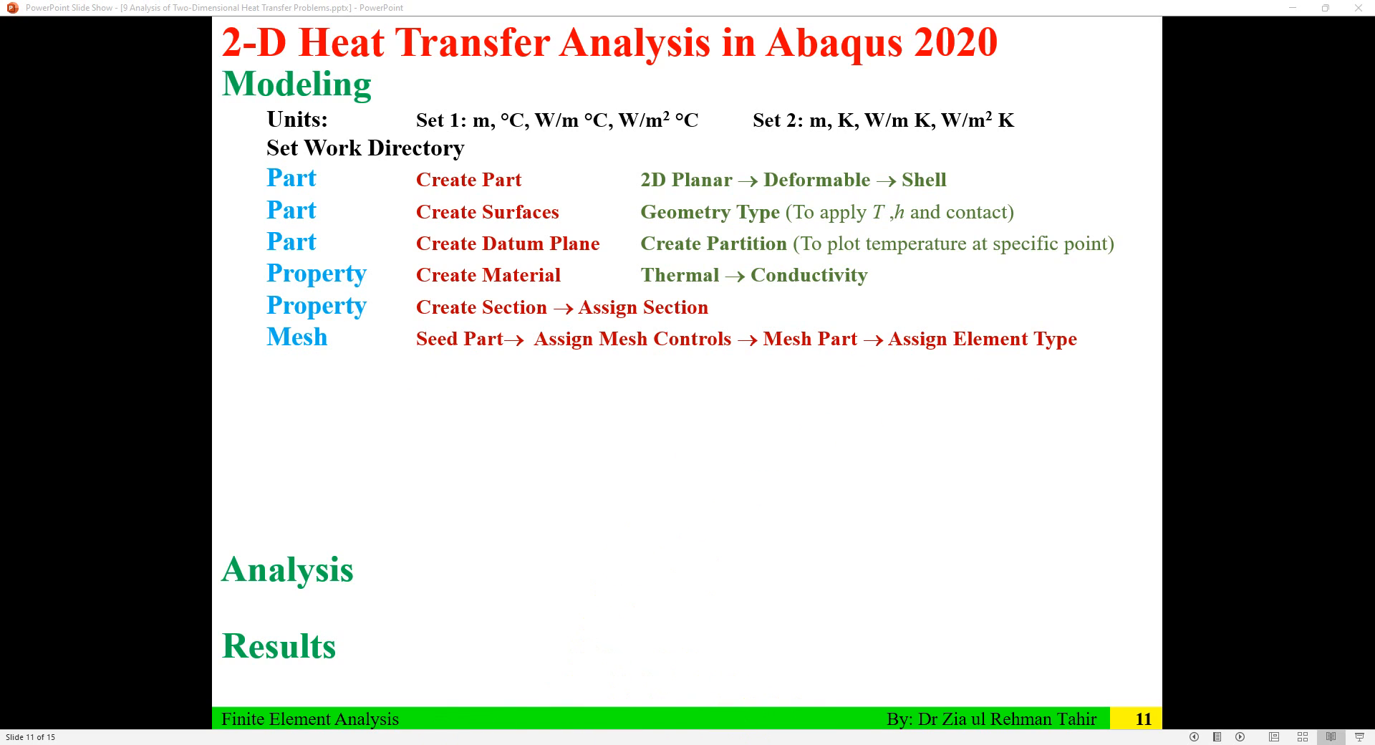
{"action": "key", "text": "alt+Tab"}
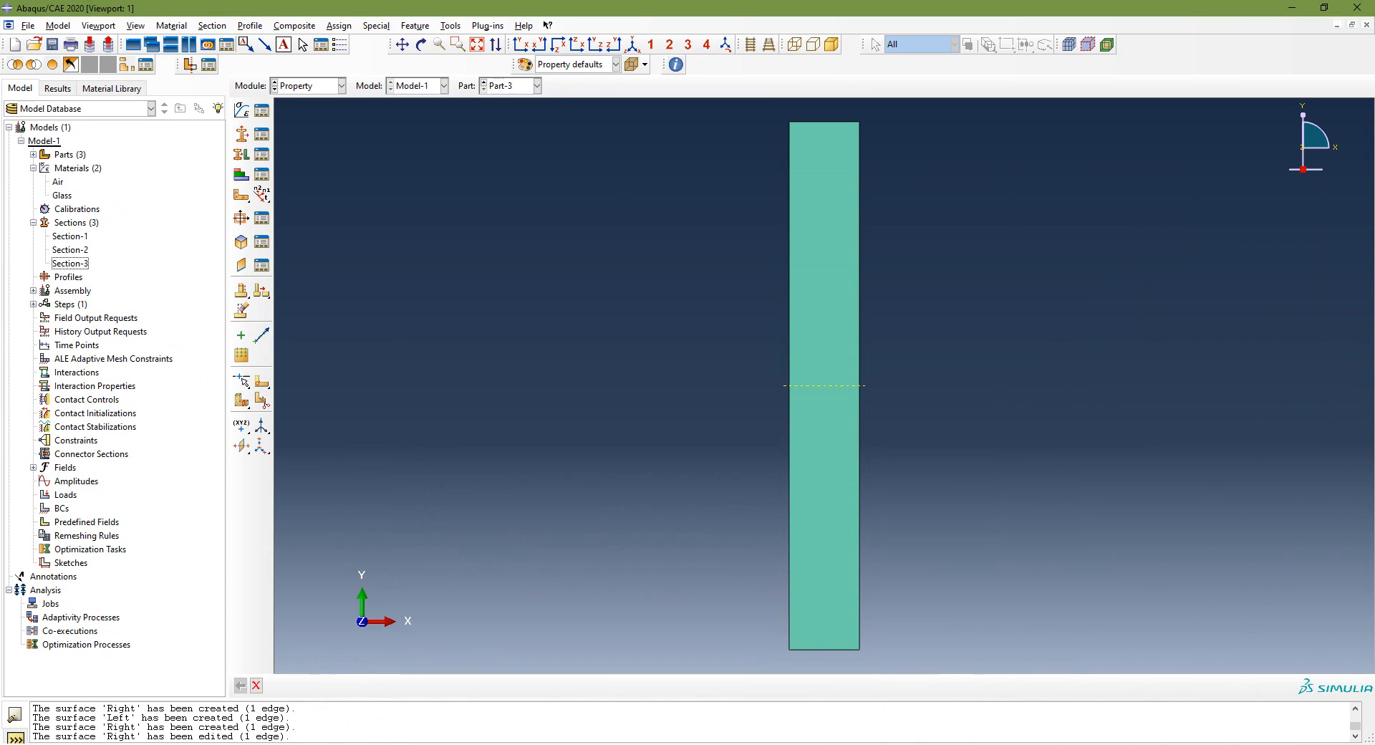
Open Part-1 in the Mesh module and seed it with an approximate global size of 0.5e-3.
{"action": "left_click", "coordinate": [511, 90]}
{"action": "left_click", "coordinate": [505, 102]}
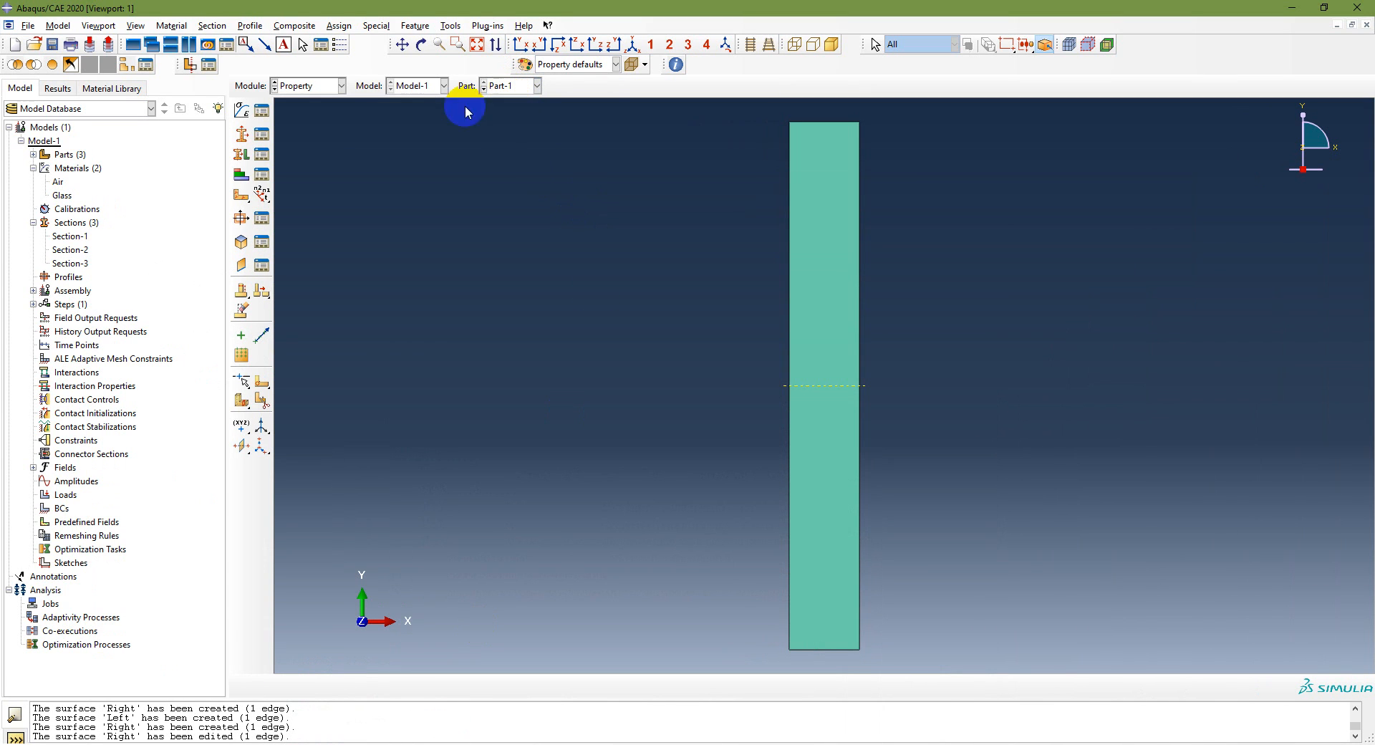
{"action": "left_click", "coordinate": [328, 88]}
{"action": "left_click", "coordinate": [297, 183]}
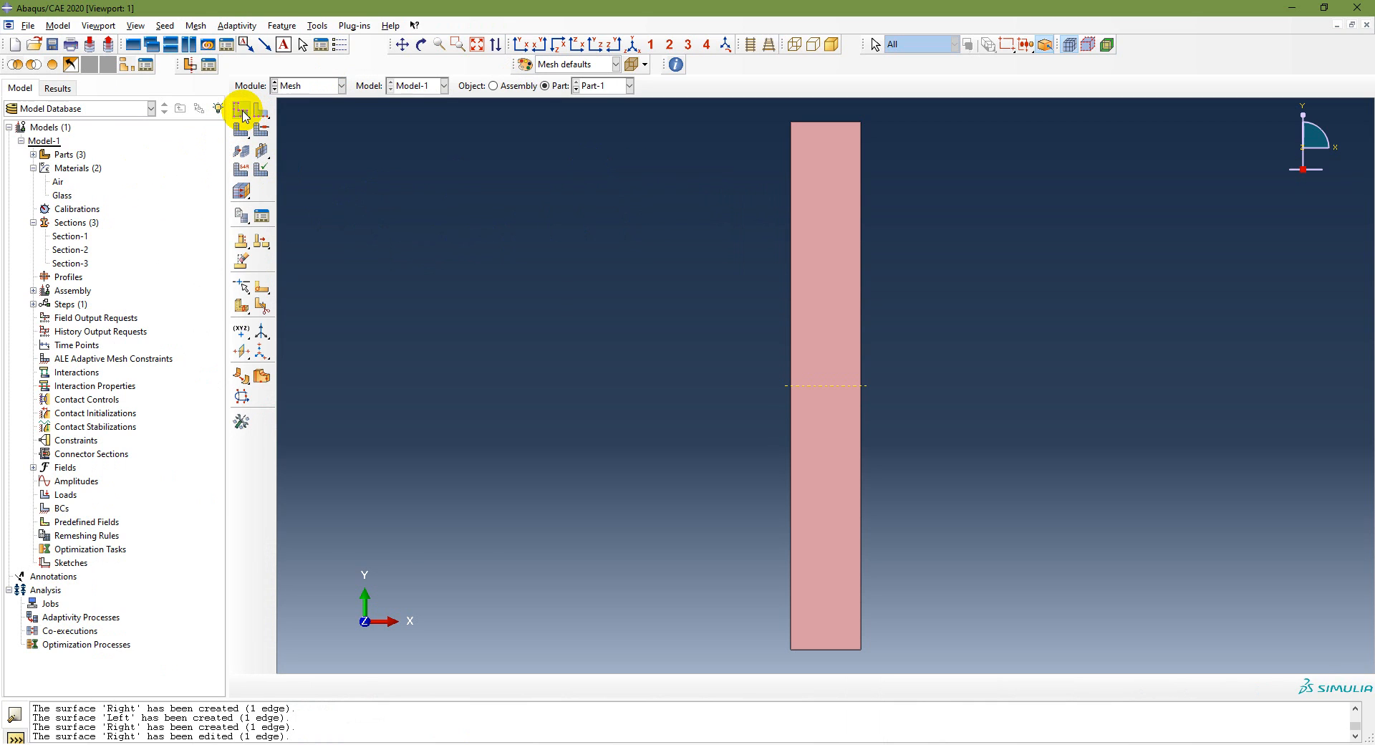
{"action": "left_click", "coordinate": [242, 111]}
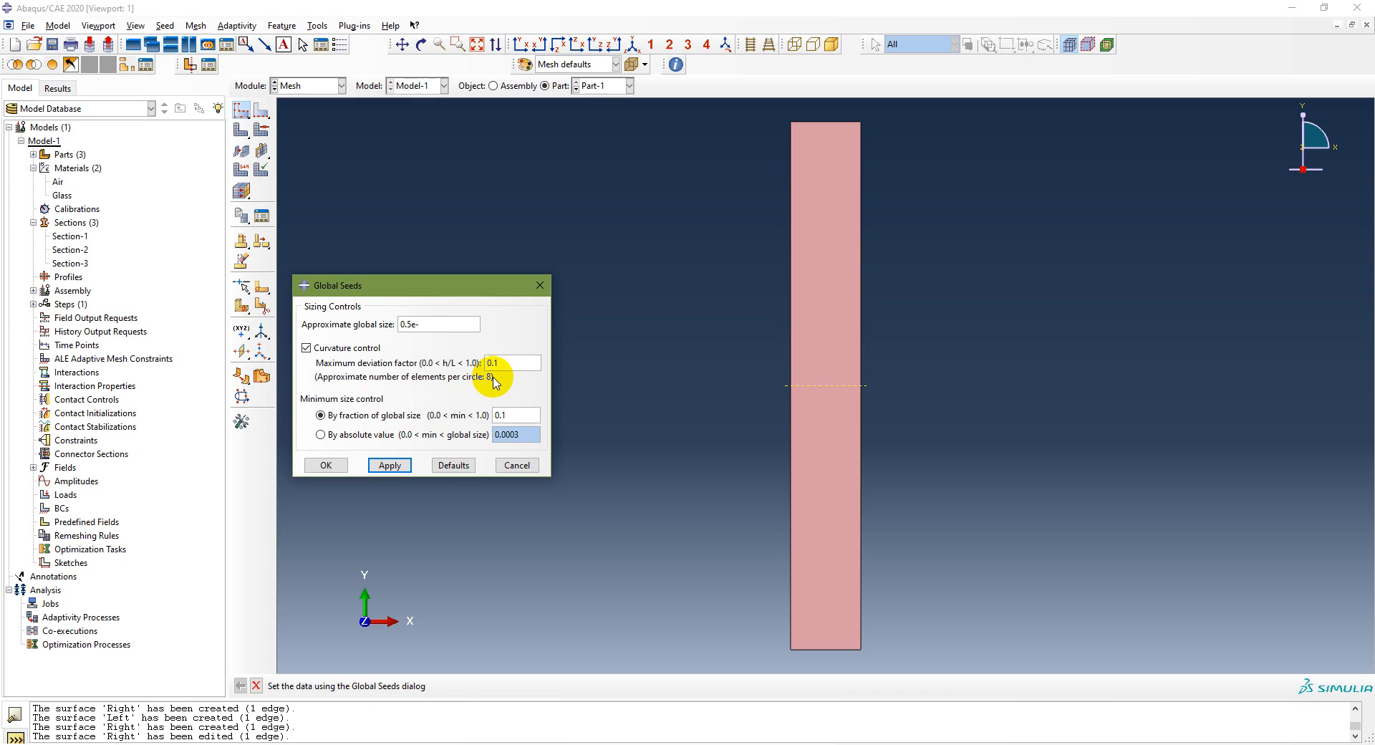
{"action": "double_click", "coordinate": [420, 326]}
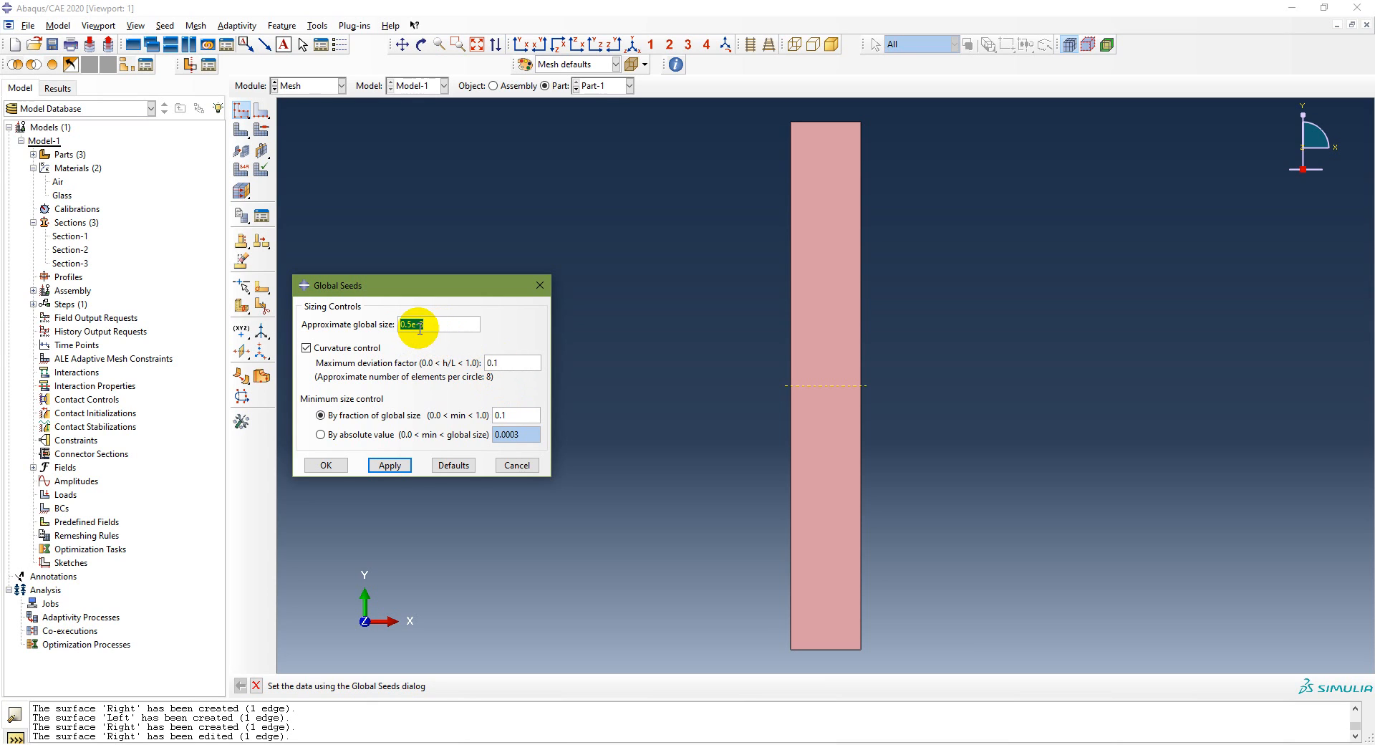
{"action": "left_click", "coordinate": [327, 466]}
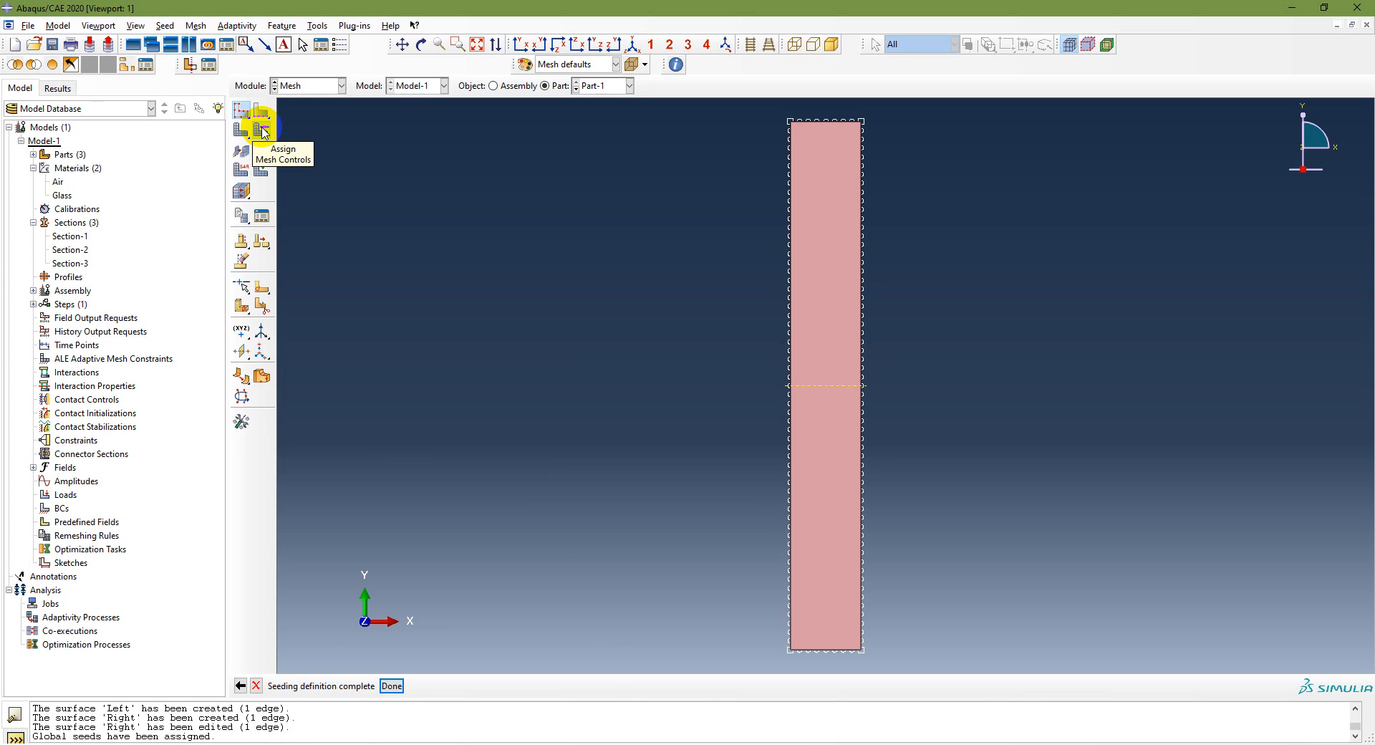
{"action": "left_click", "coordinate": [391, 685]}
Set Part-1's mesh controls to Quad elements with the Medial axis algorithm, and mesh the part.
{"action": "left_click", "coordinate": [261, 130]}
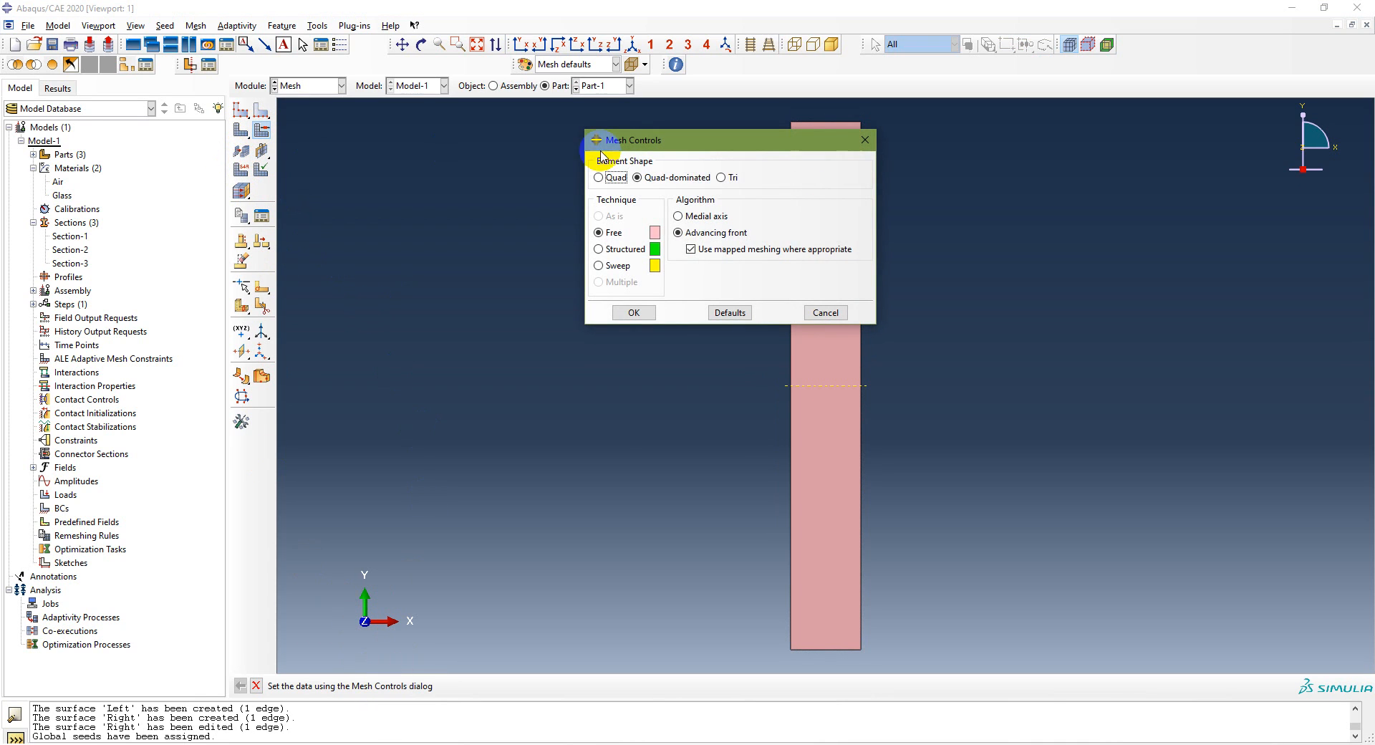
{"action": "left_click", "coordinate": [599, 178]}
{"action": "left_click", "coordinate": [677, 215]}
{"action": "left_click", "coordinate": [649, 314]}
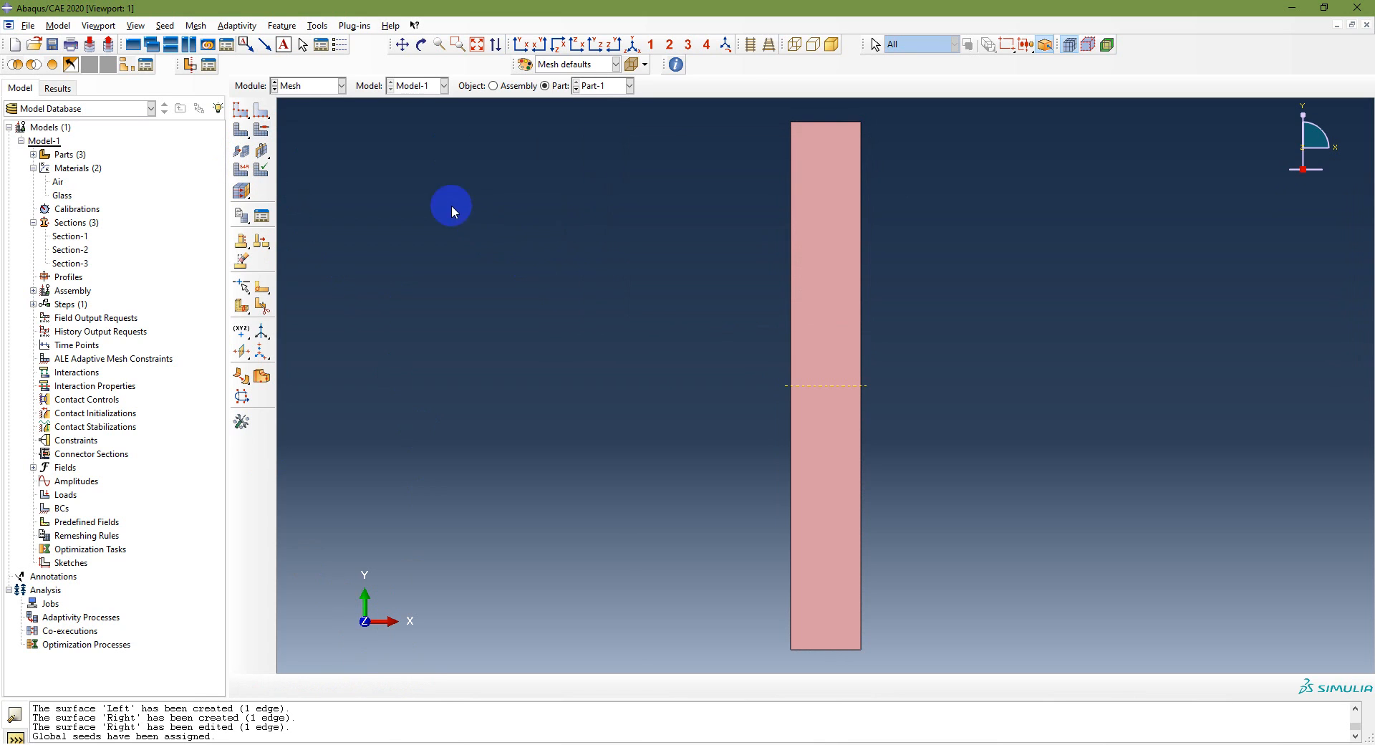
{"action": "left_click", "coordinate": [242, 131]}
{"action": "left_click", "coordinate": [360, 688]}
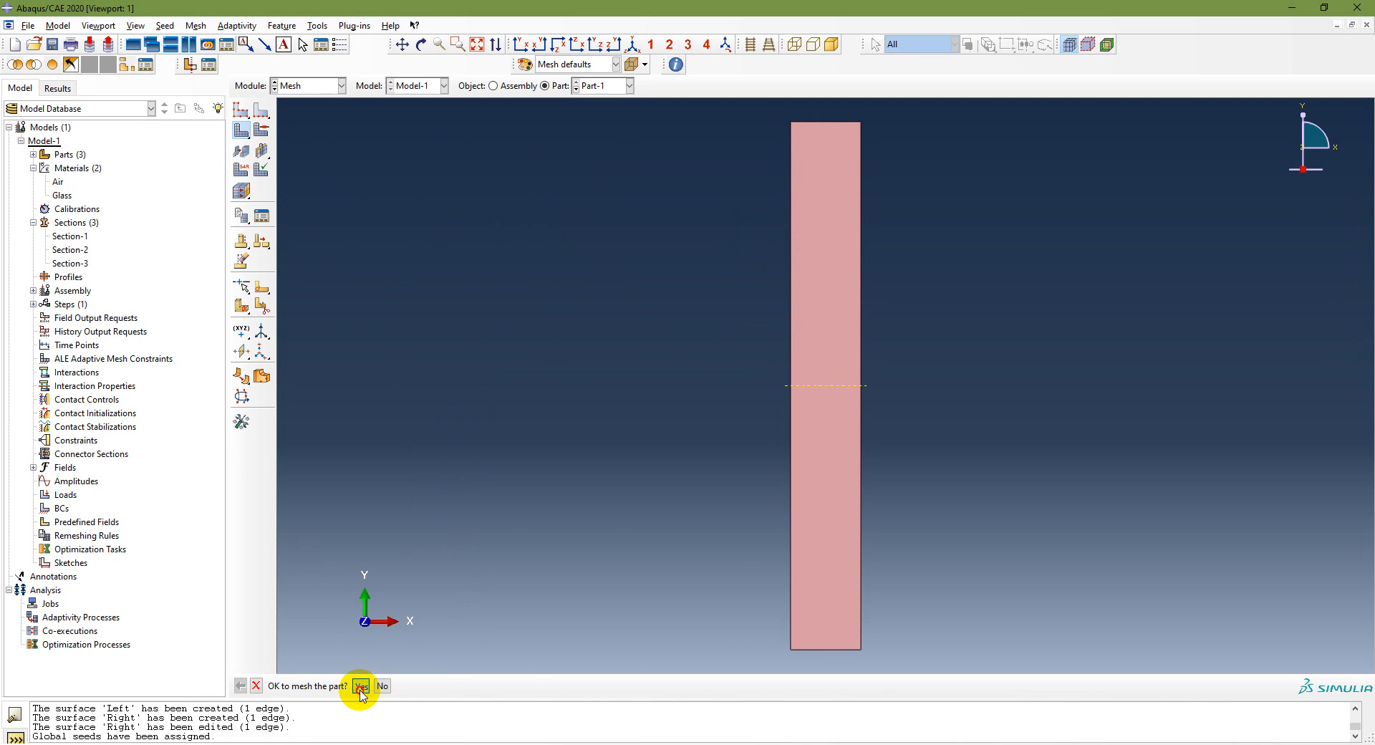
Assign the Heat Transfer element family to the mesh of Part-1.
{"action": "left_click", "coordinate": [242, 172]}
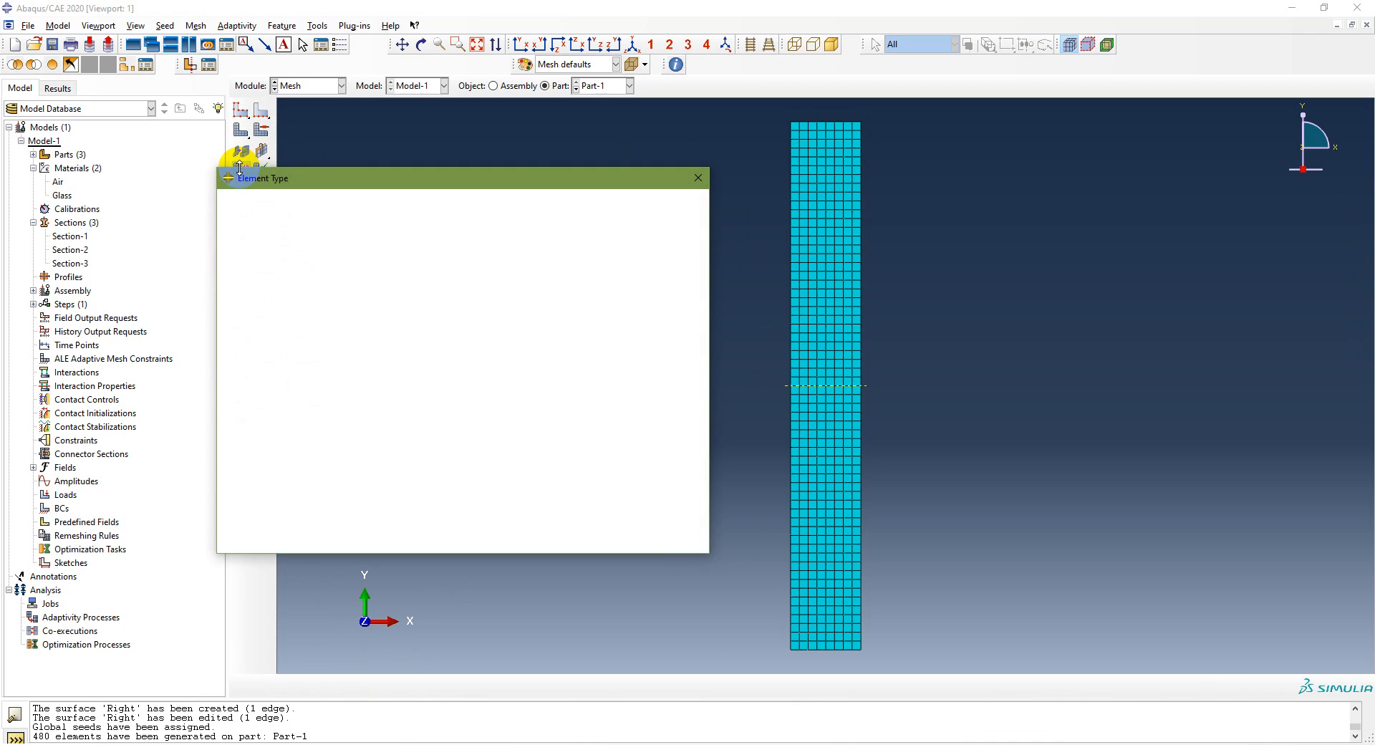
{"action": "scroll", "coordinate": [440, 253], "scroll_direction": "down", "scroll_amount": 2}
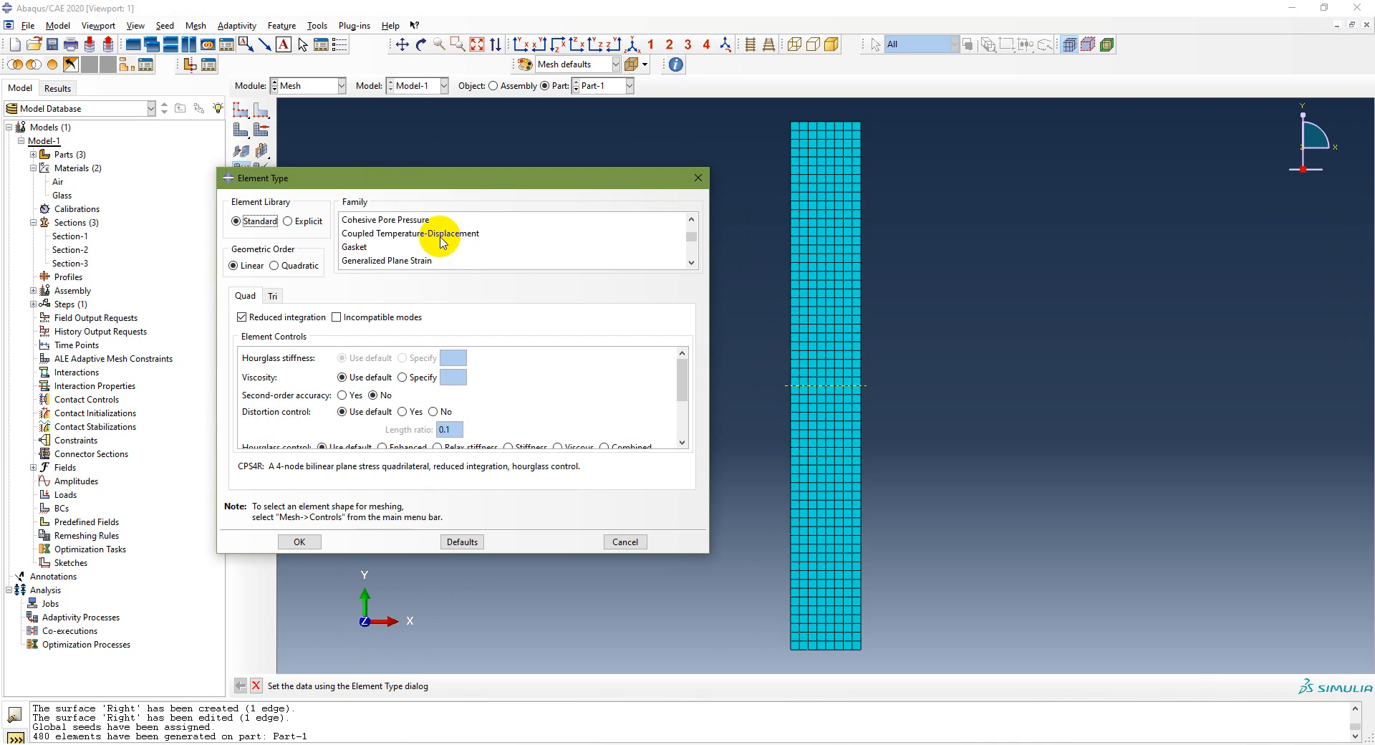
{"action": "left_click", "coordinate": [377, 236]}
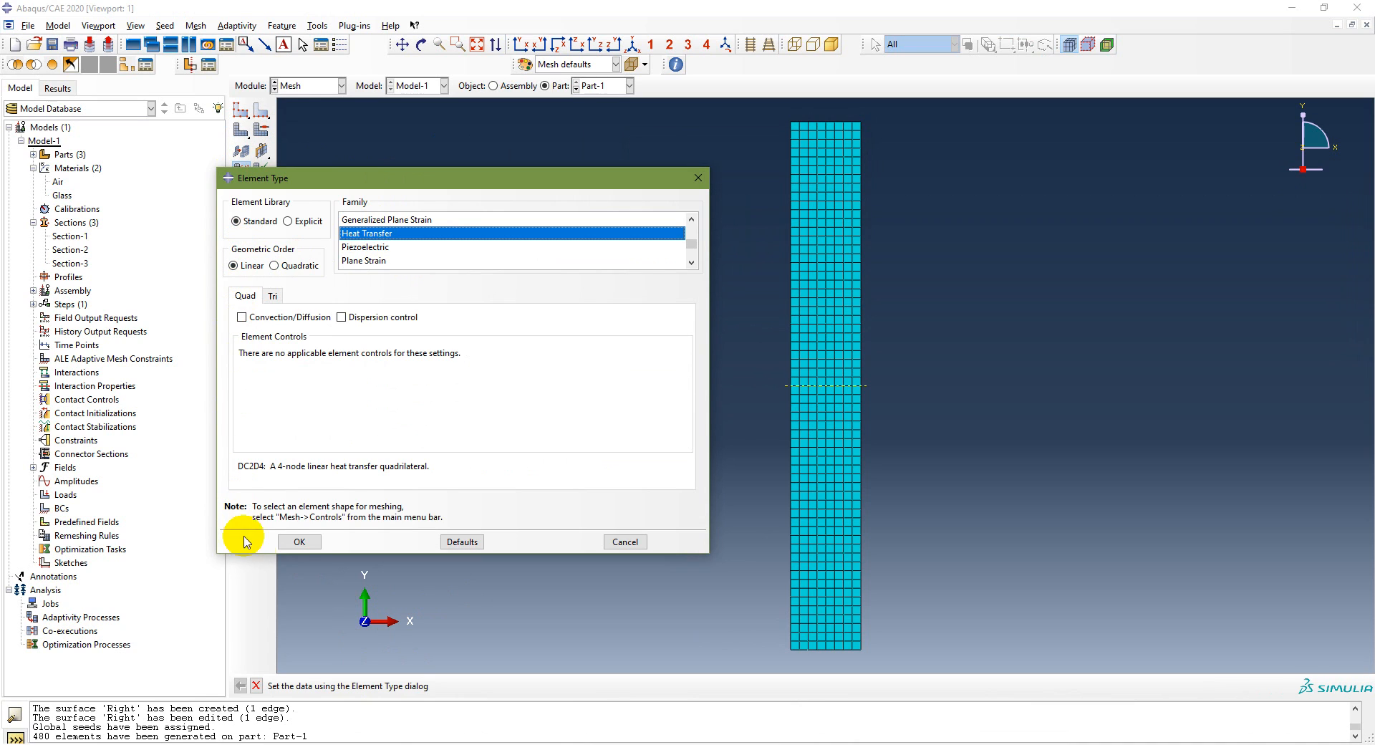
{"action": "left_click", "coordinate": [299, 541]}
Switch to Part-2 and seed it with an approximate global size of 0.5e-3.
{"action": "left_click", "coordinate": [609, 87]}
{"action": "left_click", "coordinate": [574, 118]}
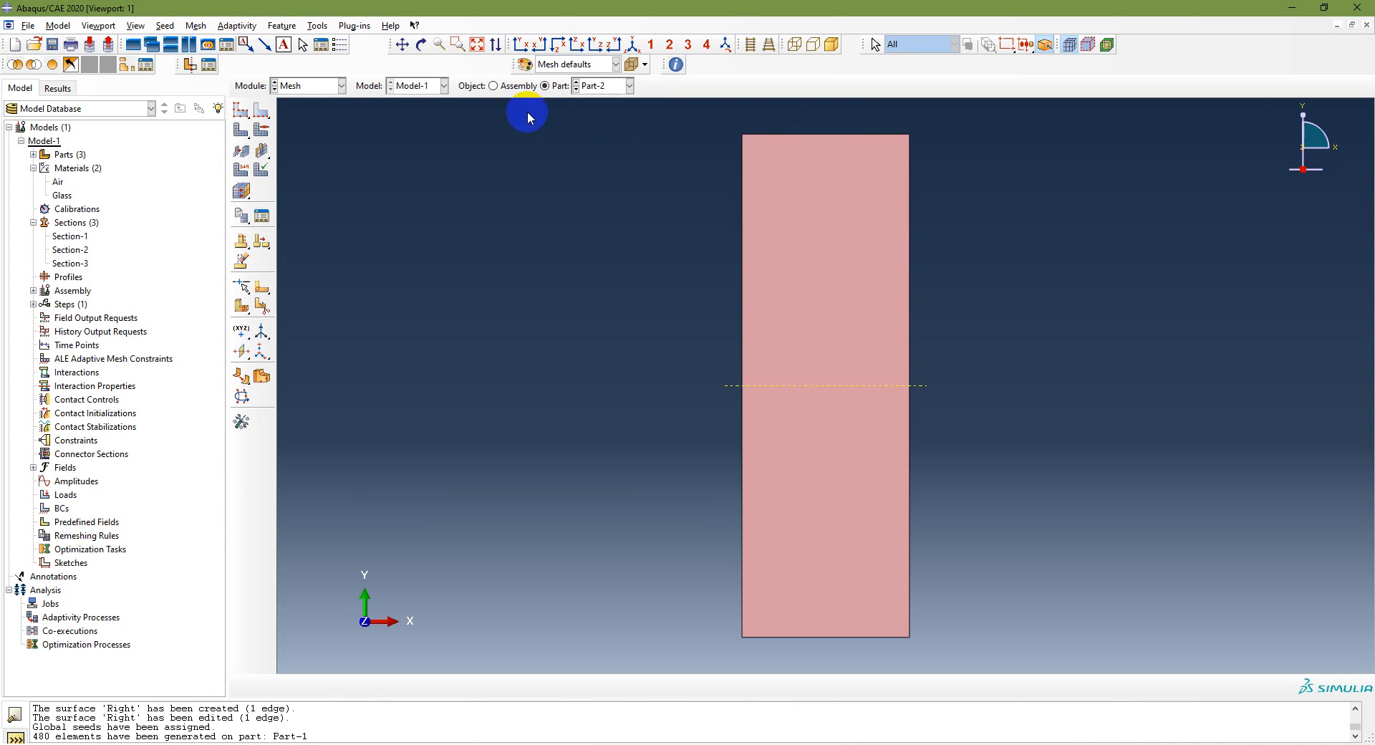
{"action": "left_click", "coordinate": [242, 111]}
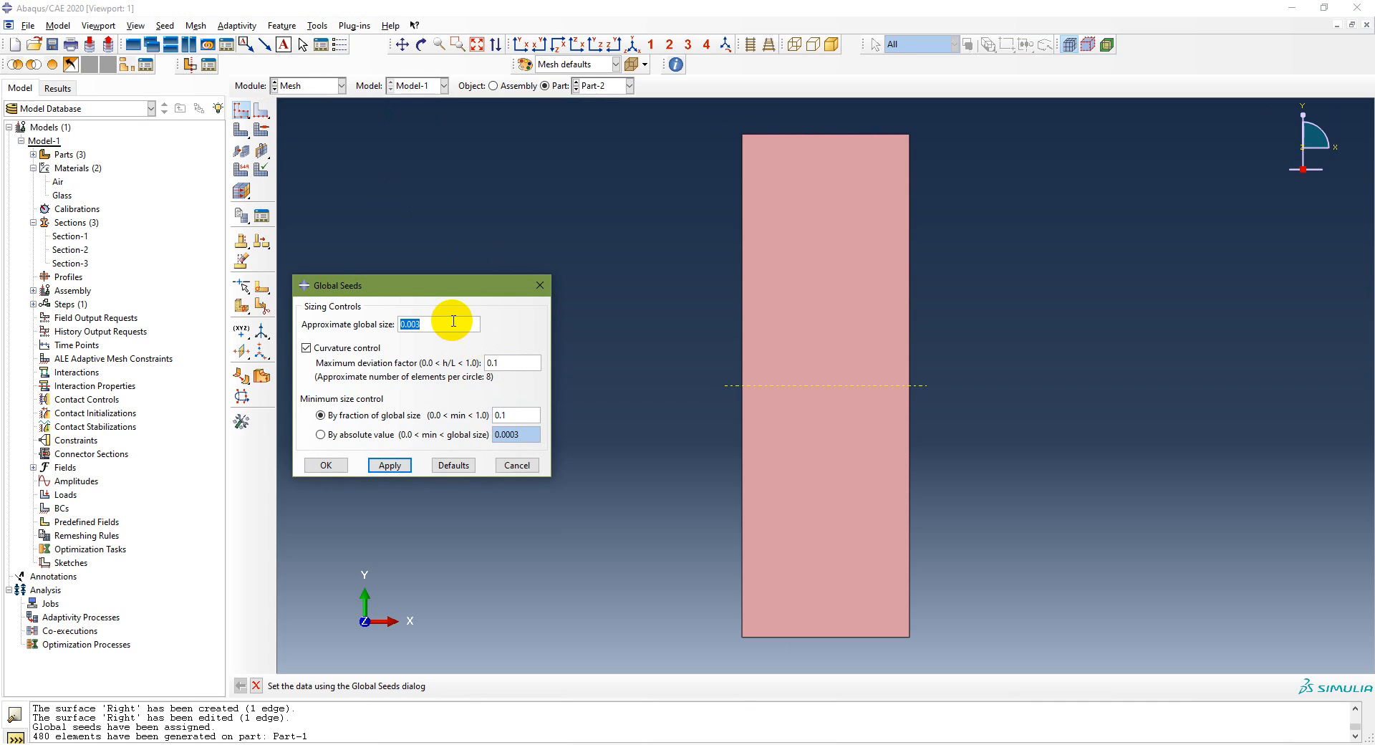
{"action": "type", "text": "0.5e-3"}
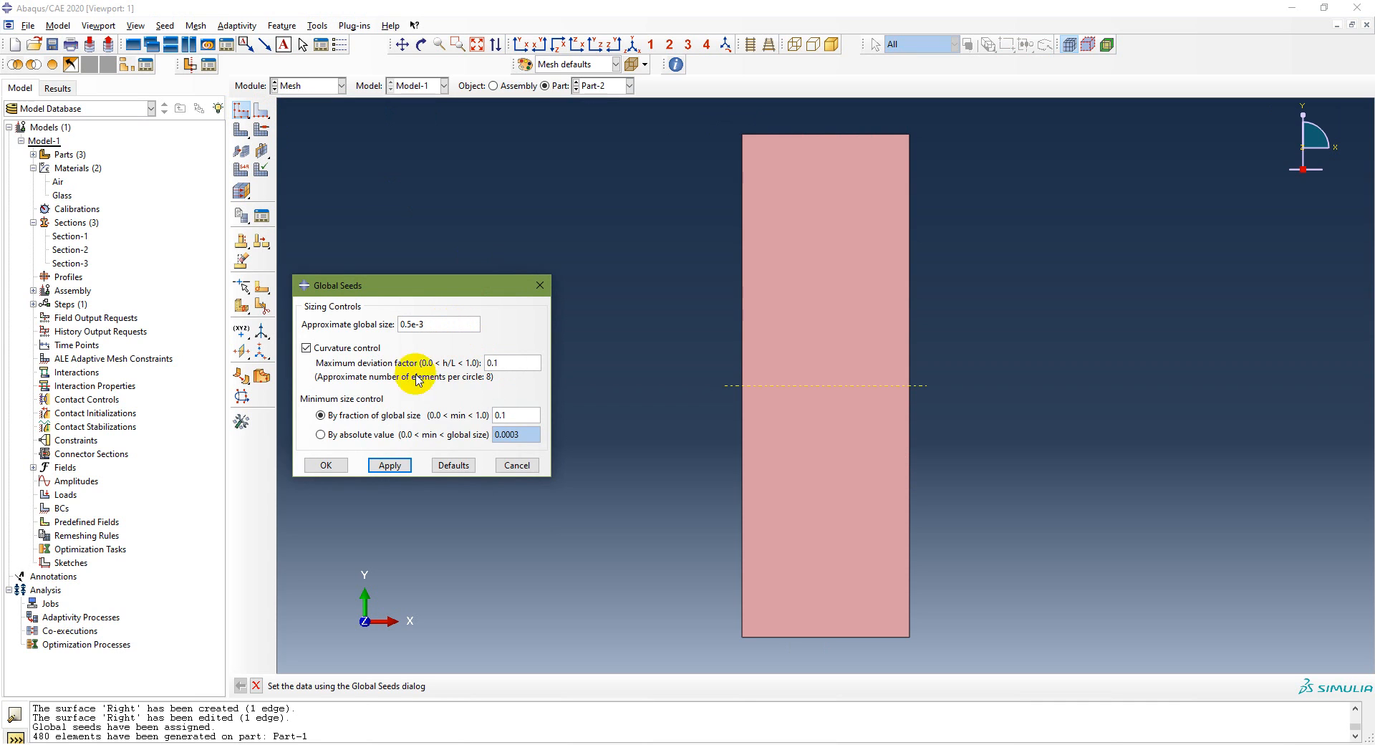
{"action": "left_click", "coordinate": [373, 464]}
{"action": "left_click", "coordinate": [328, 464]}
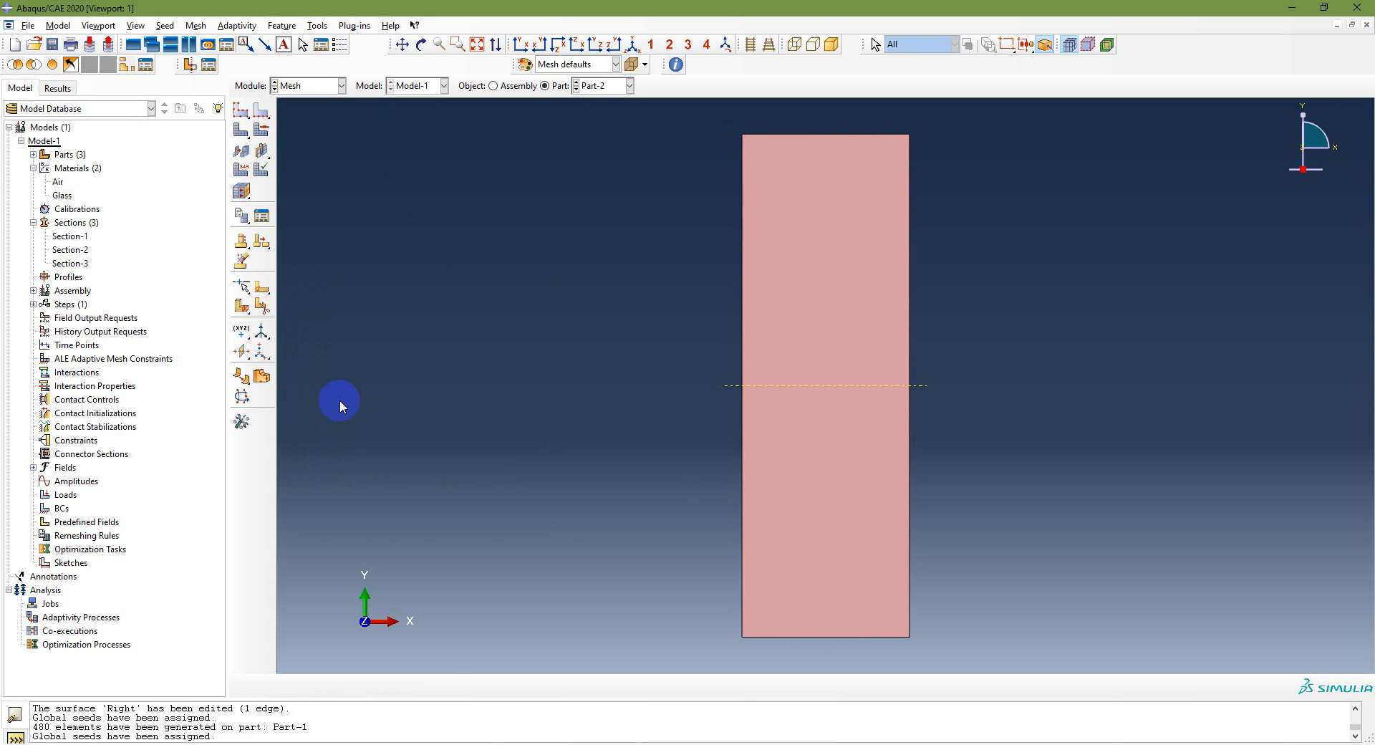
Set Part-2's mesh controls to Quad elements with the Medial axis algorithm, and mesh the part.
{"action": "left_click", "coordinate": [259, 132]}
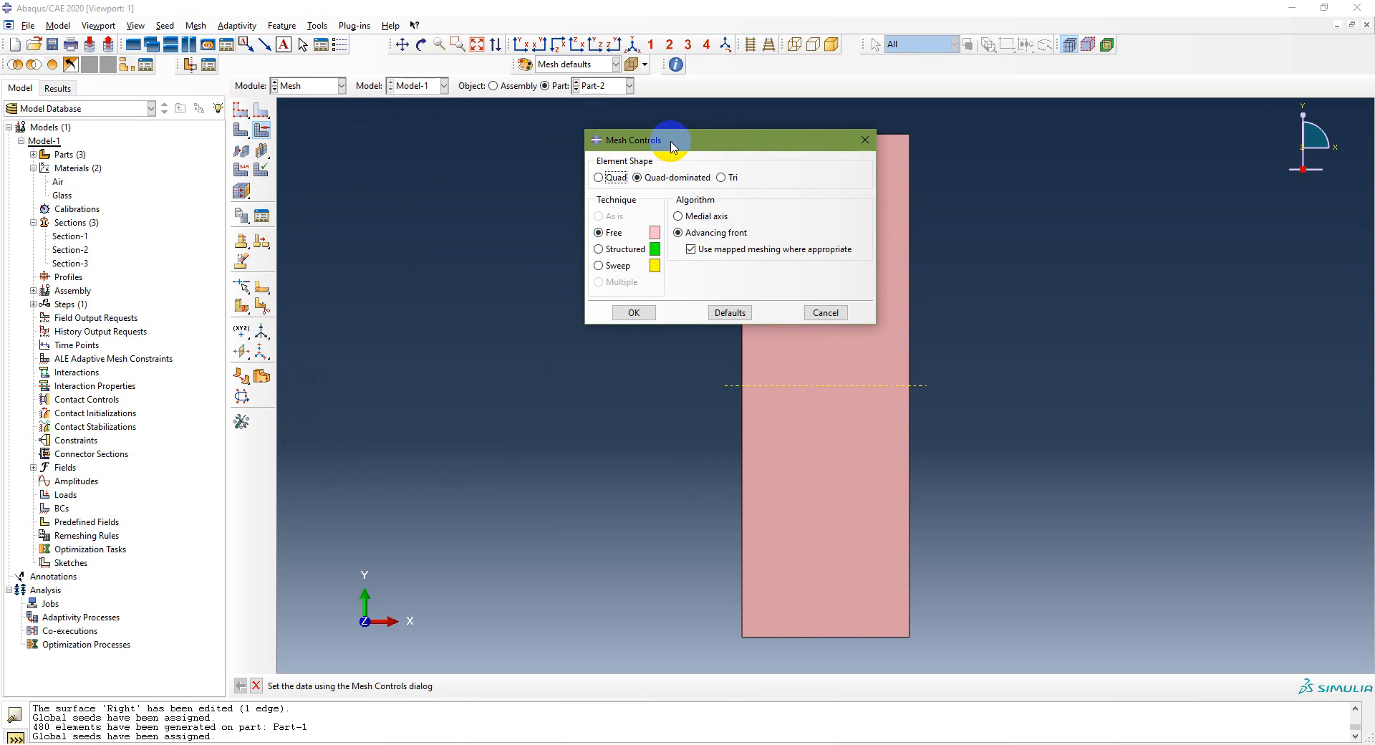
{"action": "left_click", "coordinate": [600, 177]}
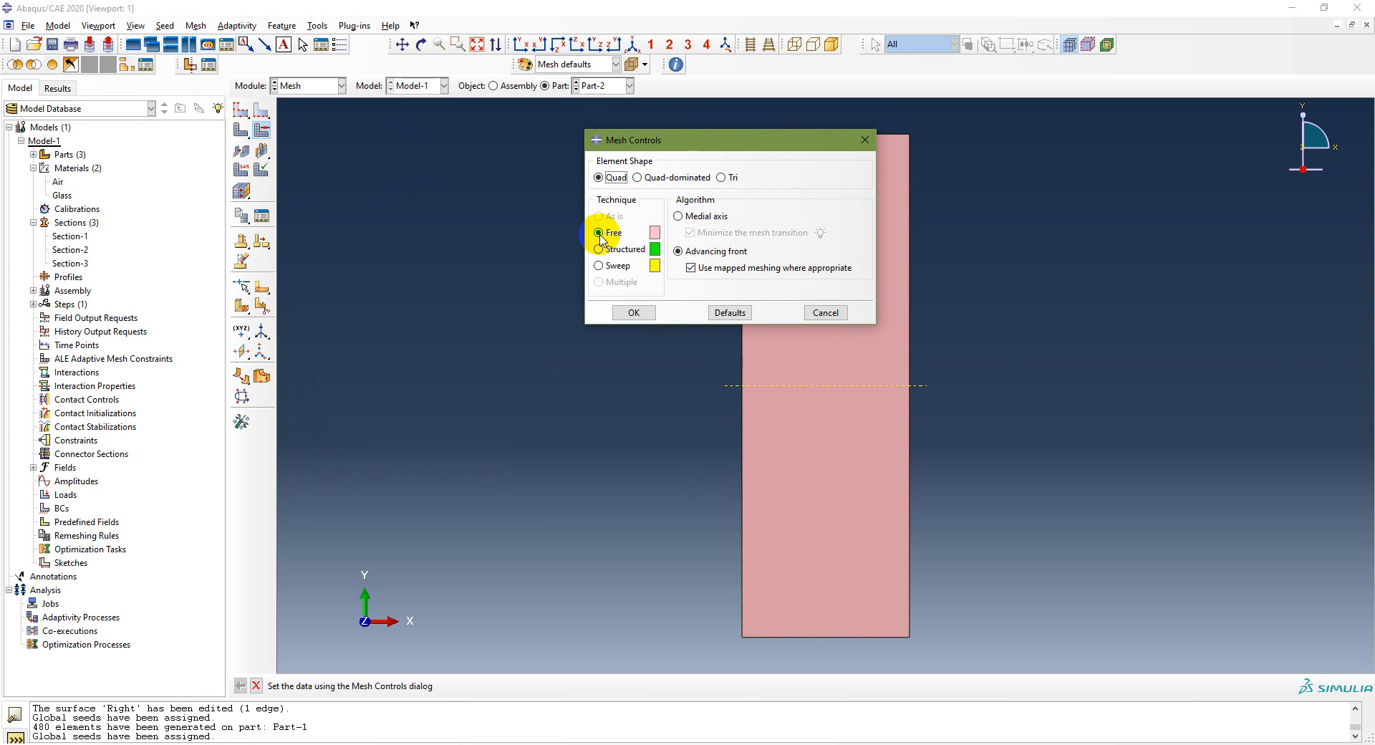
{"action": "left_click", "coordinate": [677, 216]}
{"action": "left_click", "coordinate": [633, 312]}
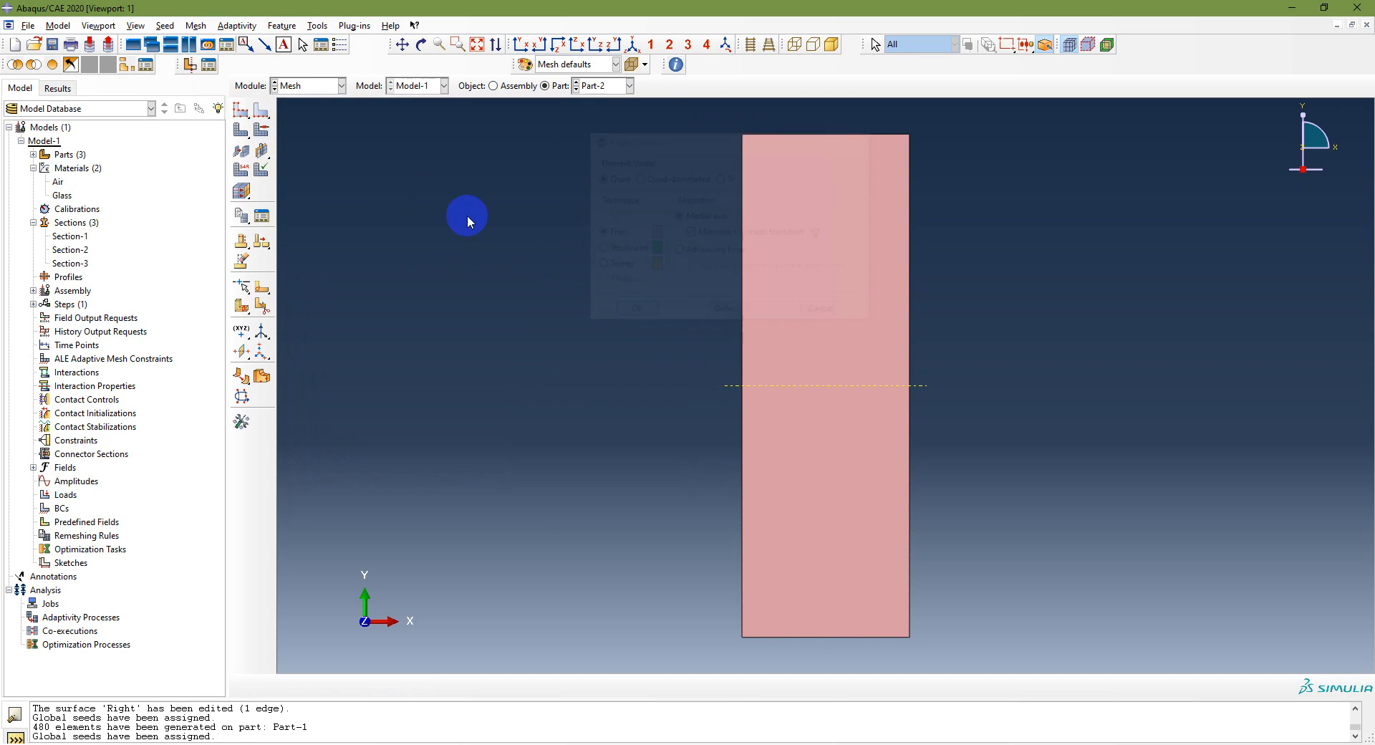
{"action": "left_click", "coordinate": [241, 129]}
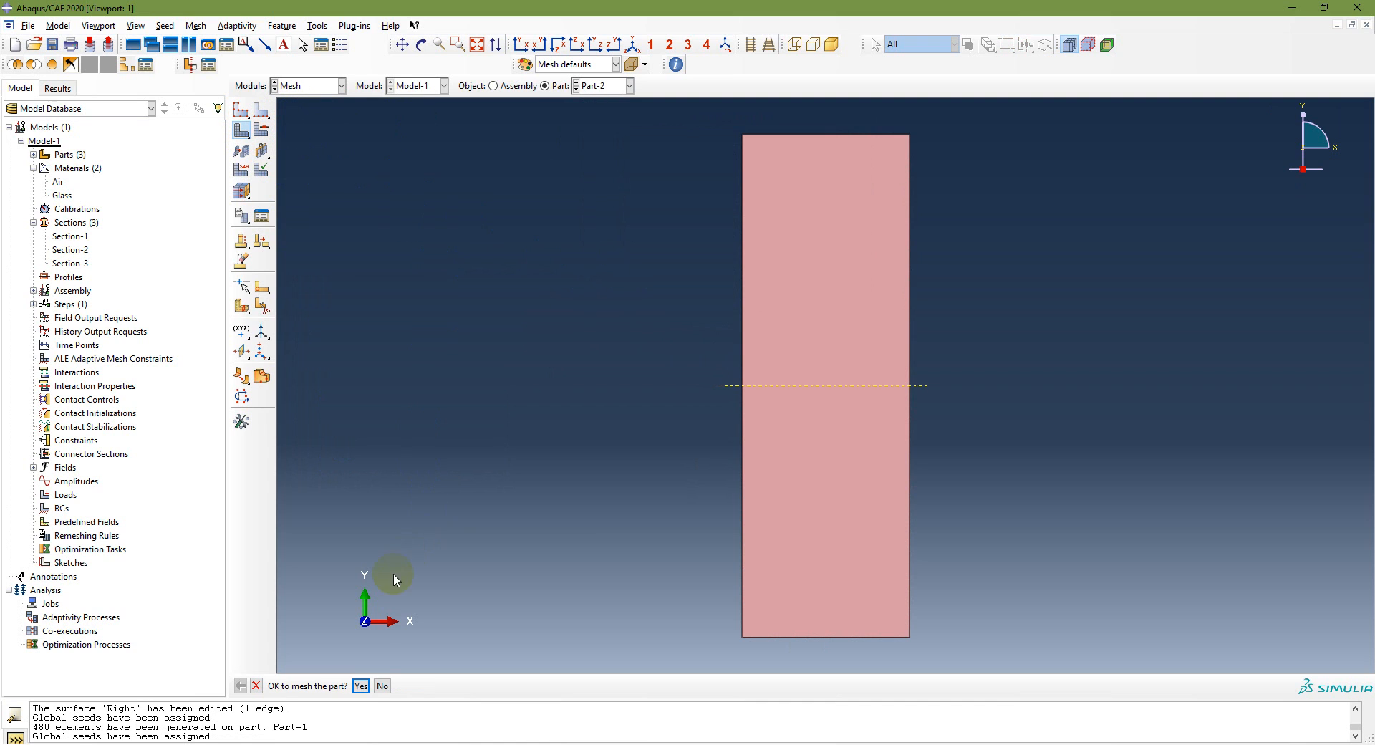
{"action": "left_click", "coordinate": [361, 686]}
Assign the Heat Transfer element family to the mesh of Part-2.
{"action": "left_click", "coordinate": [241, 169]}
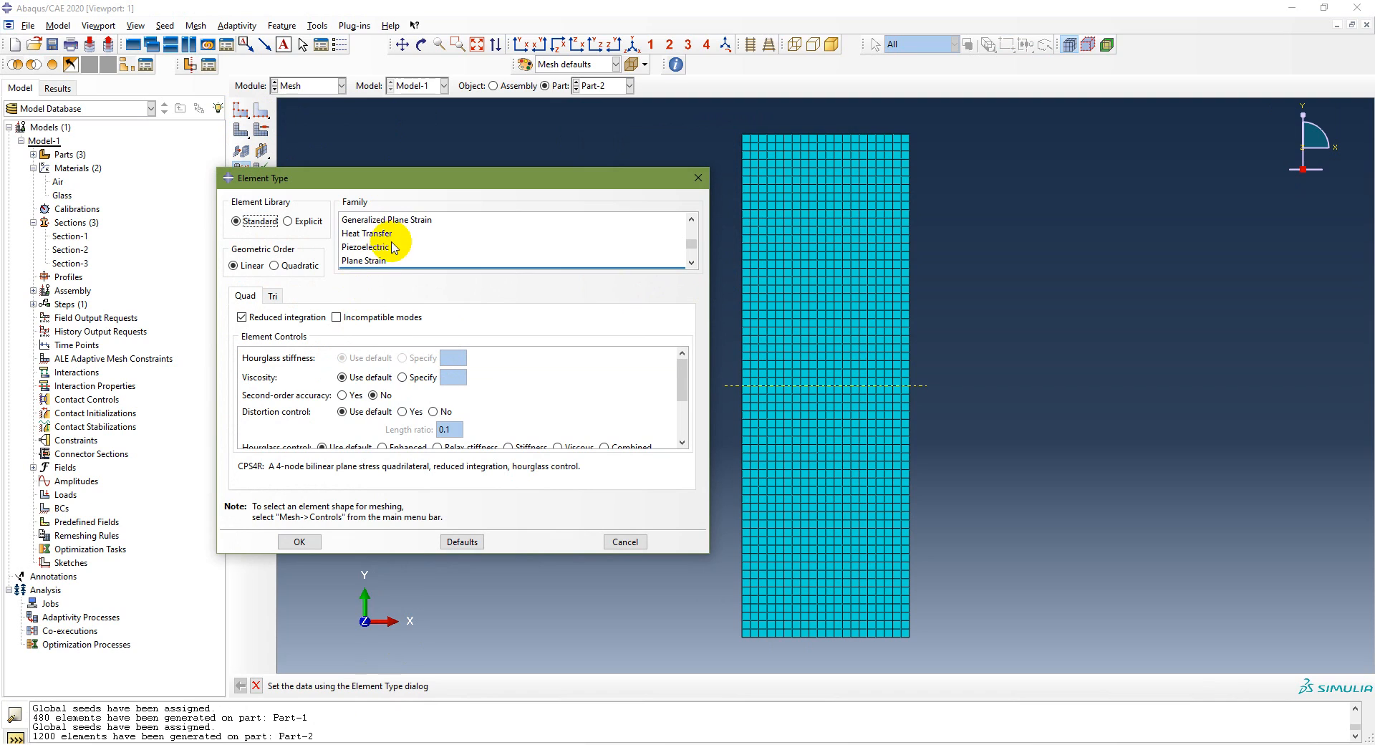
{"action": "scroll", "coordinate": [368, 239], "scroll_direction": "down", "scroll_amount": 1}
{"action": "scroll", "coordinate": [423, 247], "scroll_direction": "up", "scroll_amount": 1}
{"action": "scroll", "coordinate": [428, 247], "scroll_direction": "up", "scroll_amount": 1}
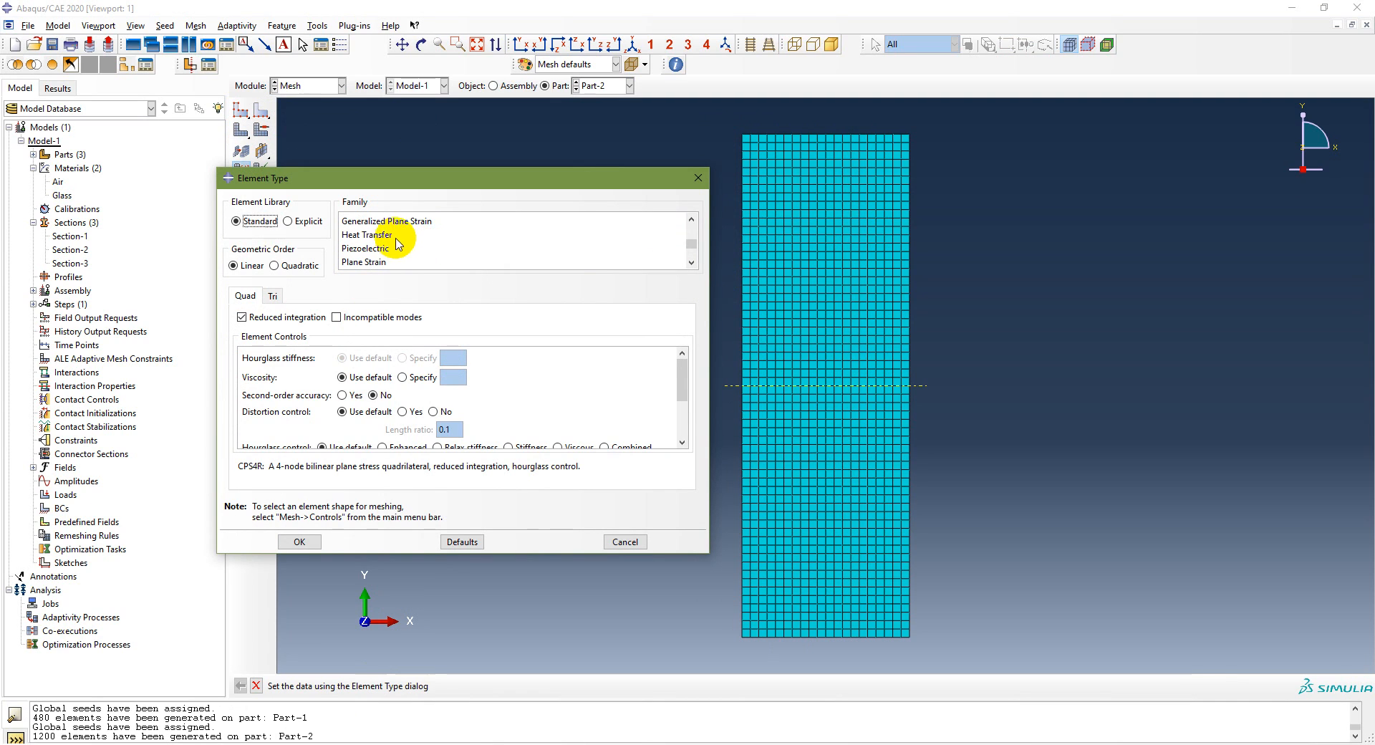
{"action": "left_click", "coordinate": [383, 235]}
{"action": "left_click", "coordinate": [314, 541]}
Switch to Part-3 and seed it with an approximate global size of 0.5e-3.
{"action": "left_click", "coordinate": [601, 85]}
{"action": "left_click", "coordinate": [594, 126]}
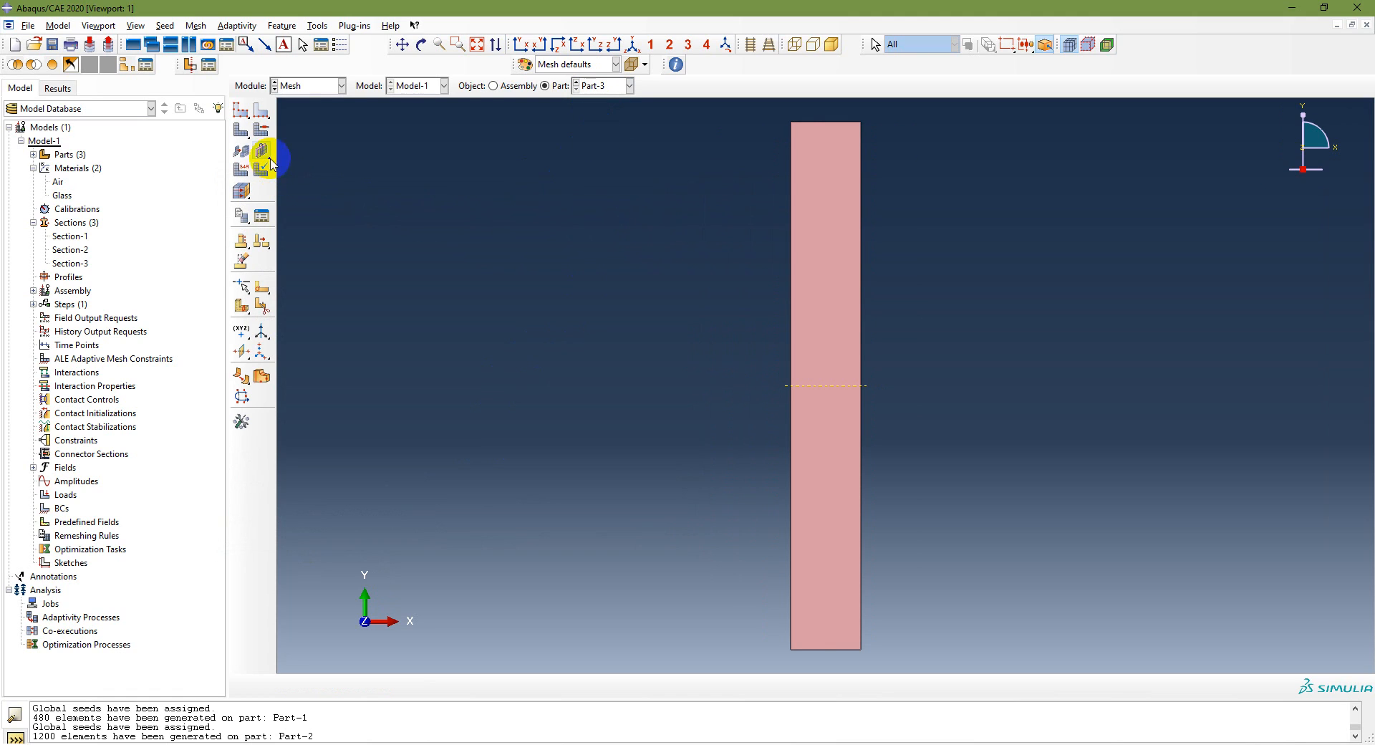
{"action": "left_click", "coordinate": [241, 109]}
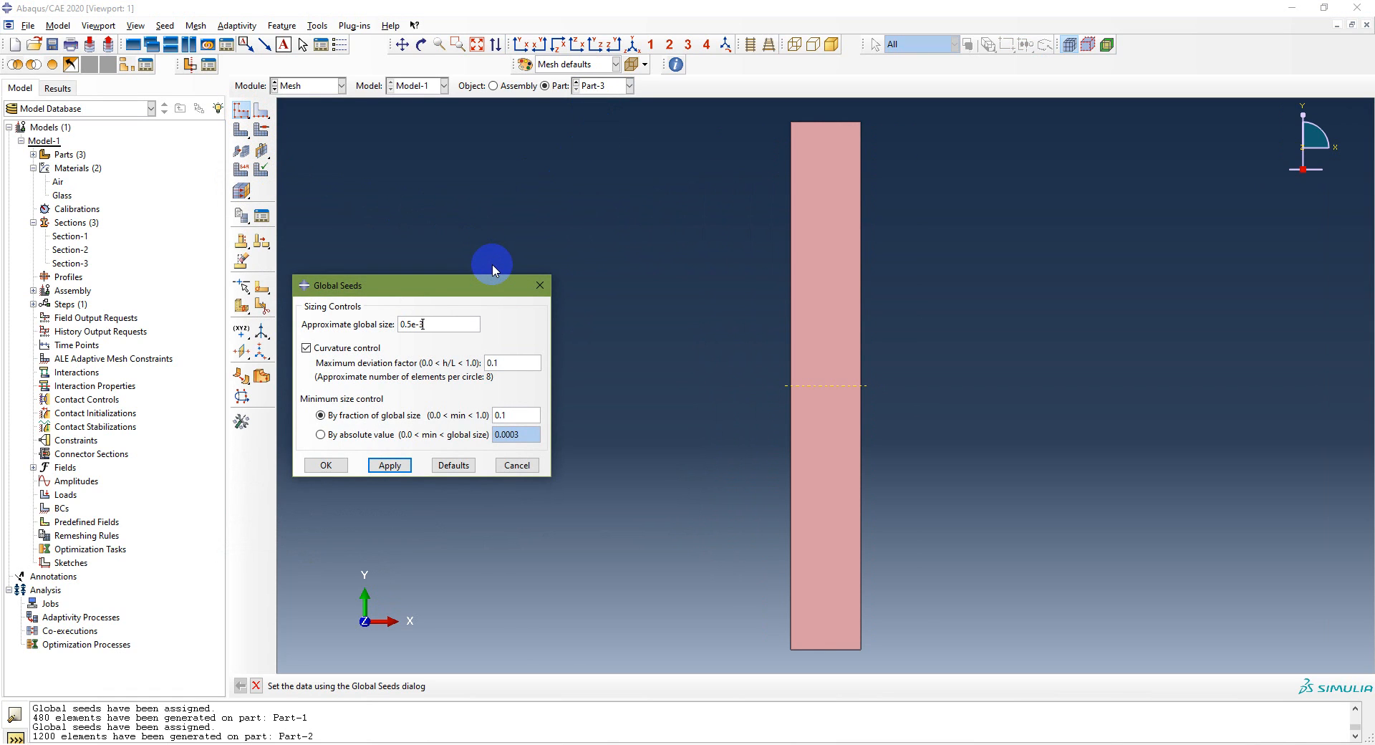
{"action": "left_click", "coordinate": [390, 465]}
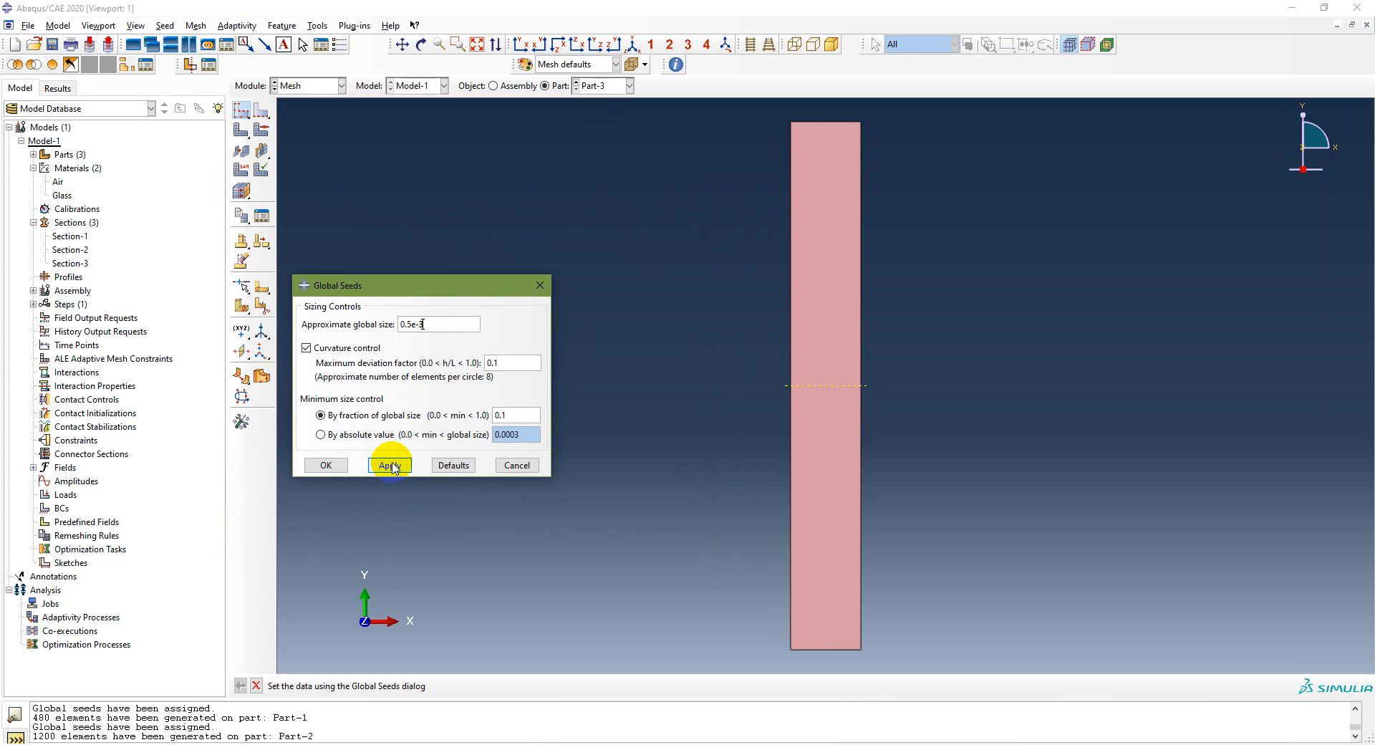
{"action": "left_click", "coordinate": [326, 465]}
Set Part-3's mesh controls to Quad elements with the Medial axis algorithm, and mesh the part.
{"action": "left_click", "coordinate": [262, 130]}
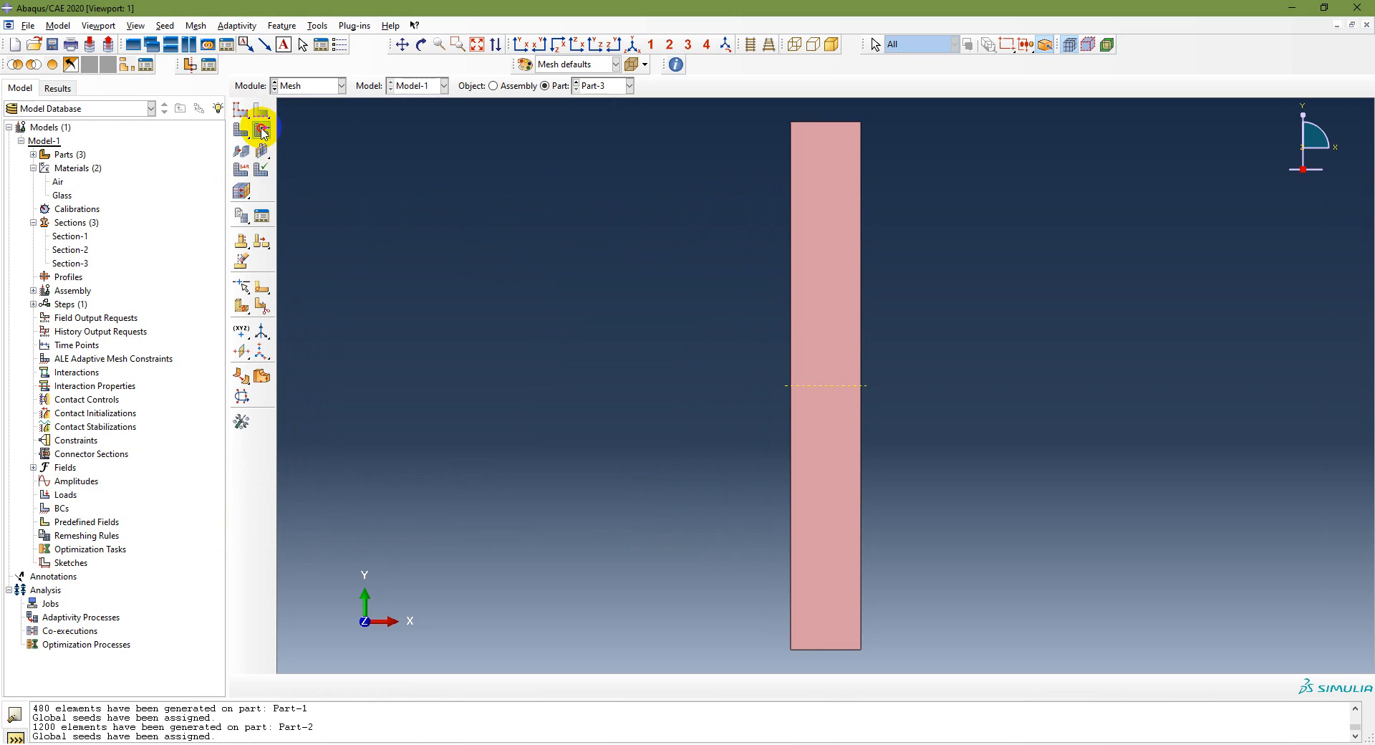
{"action": "left_click", "coordinate": [605, 176]}
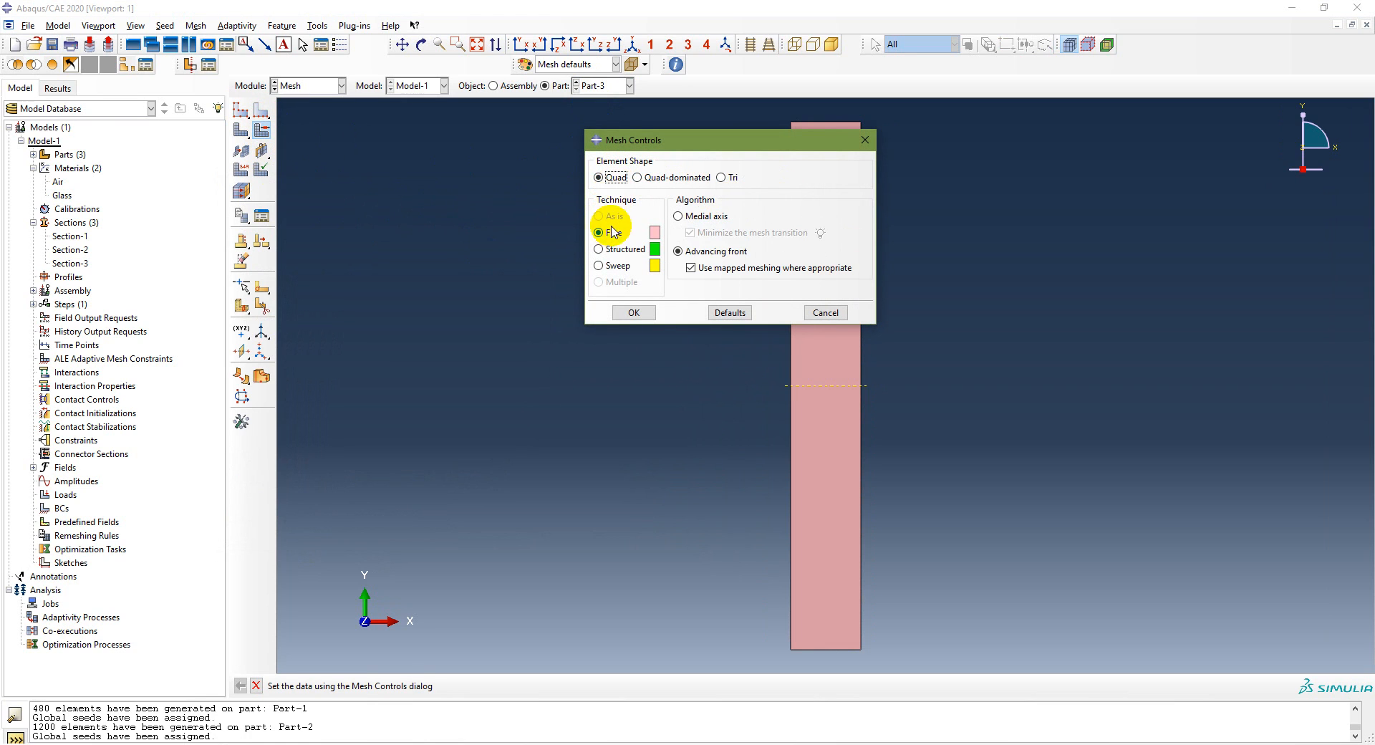
{"action": "left_click", "coordinate": [678, 216]}
{"action": "left_click", "coordinate": [633, 312]}
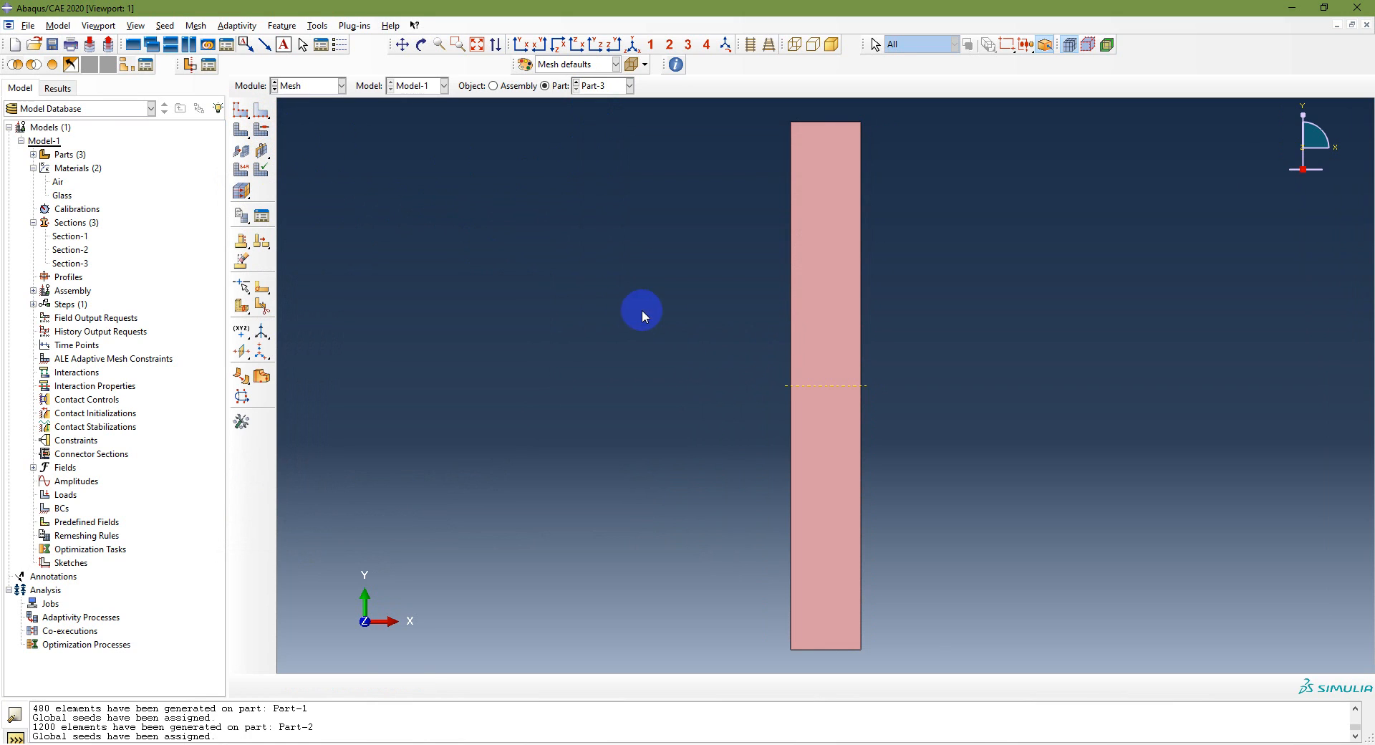
{"action": "left_click", "coordinate": [240, 136]}
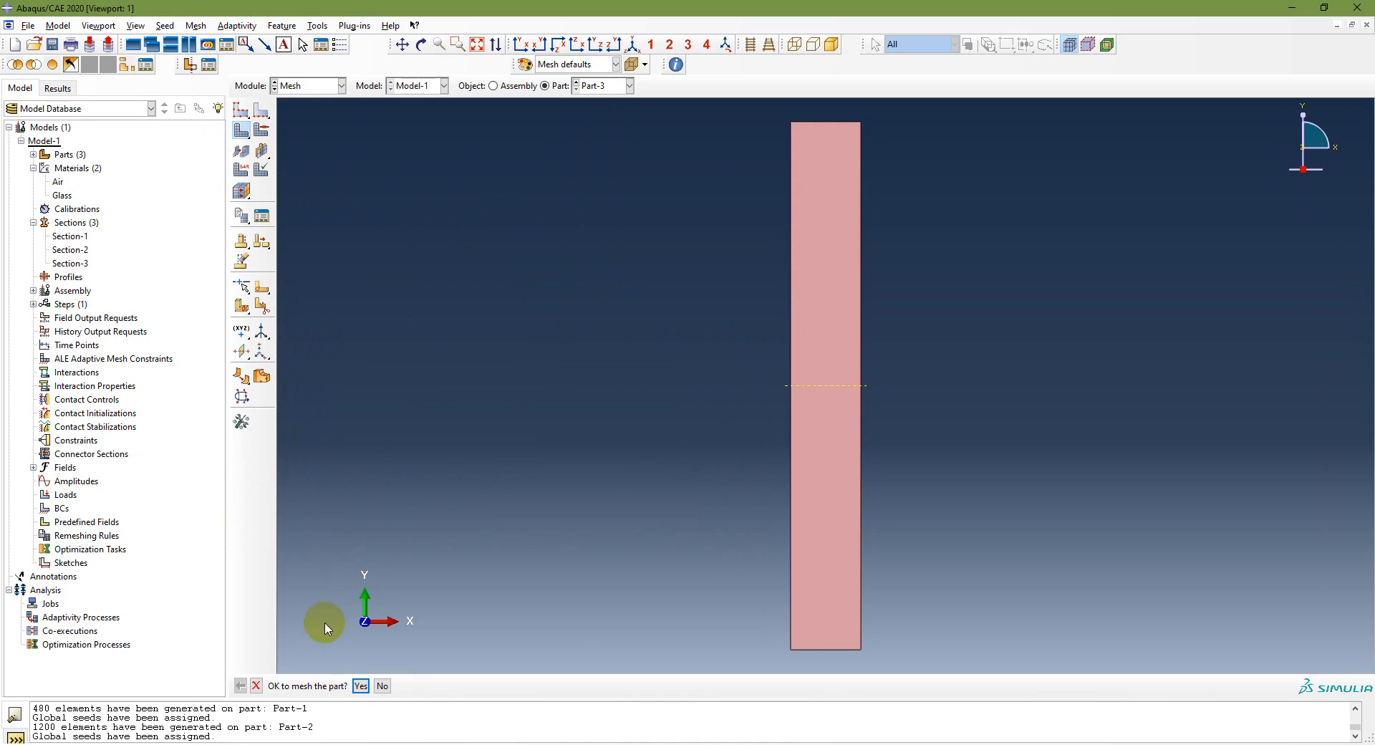
{"action": "left_click", "coordinate": [360, 685]}
Assign the Heat Transfer element family to the mesh of Part-3.
{"action": "left_click", "coordinate": [240, 174]}
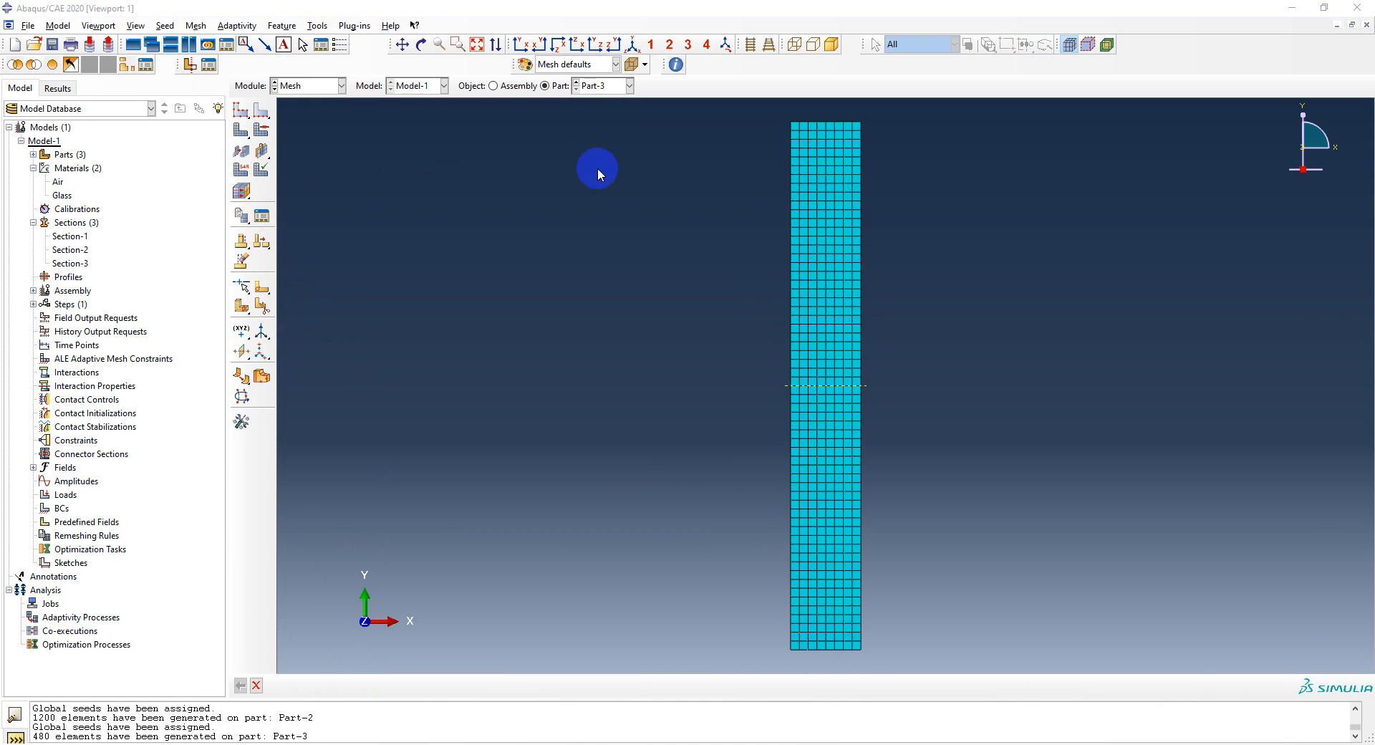
{"action": "left_click", "coordinate": [387, 234]}
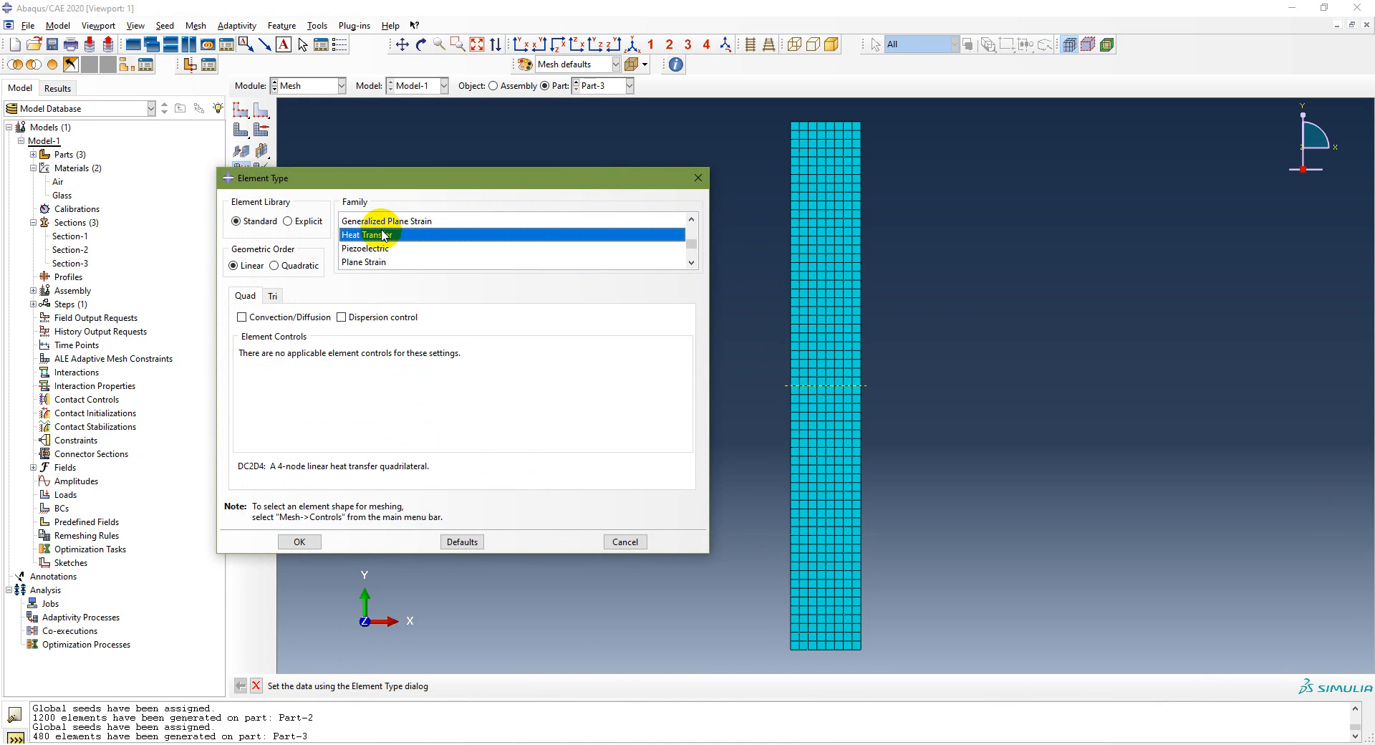
{"action": "left_click", "coordinate": [299, 543]}
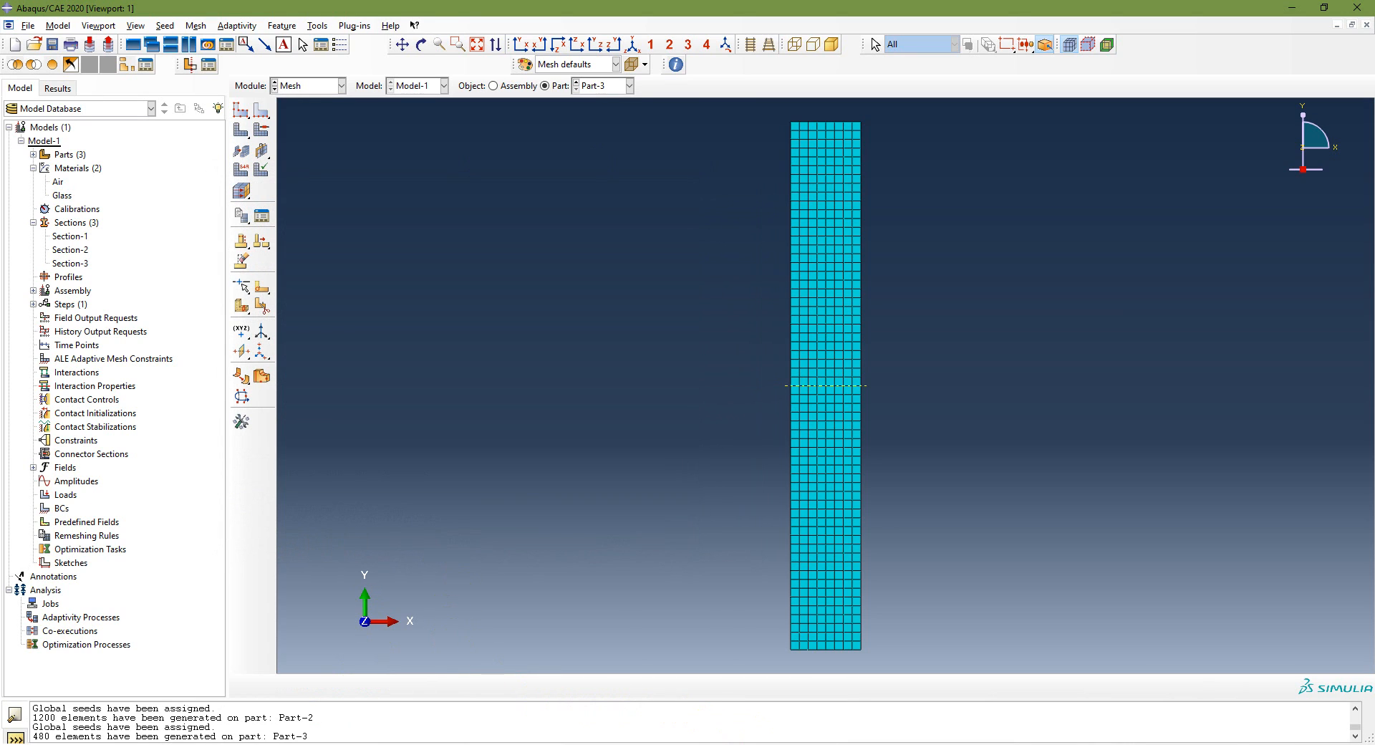
Display Part-1, Part-2 and Part-3 in turn to check their meshes.
{"action": "left_click", "coordinate": [615, 86]}
{"action": "left_click", "coordinate": [617, 86]}
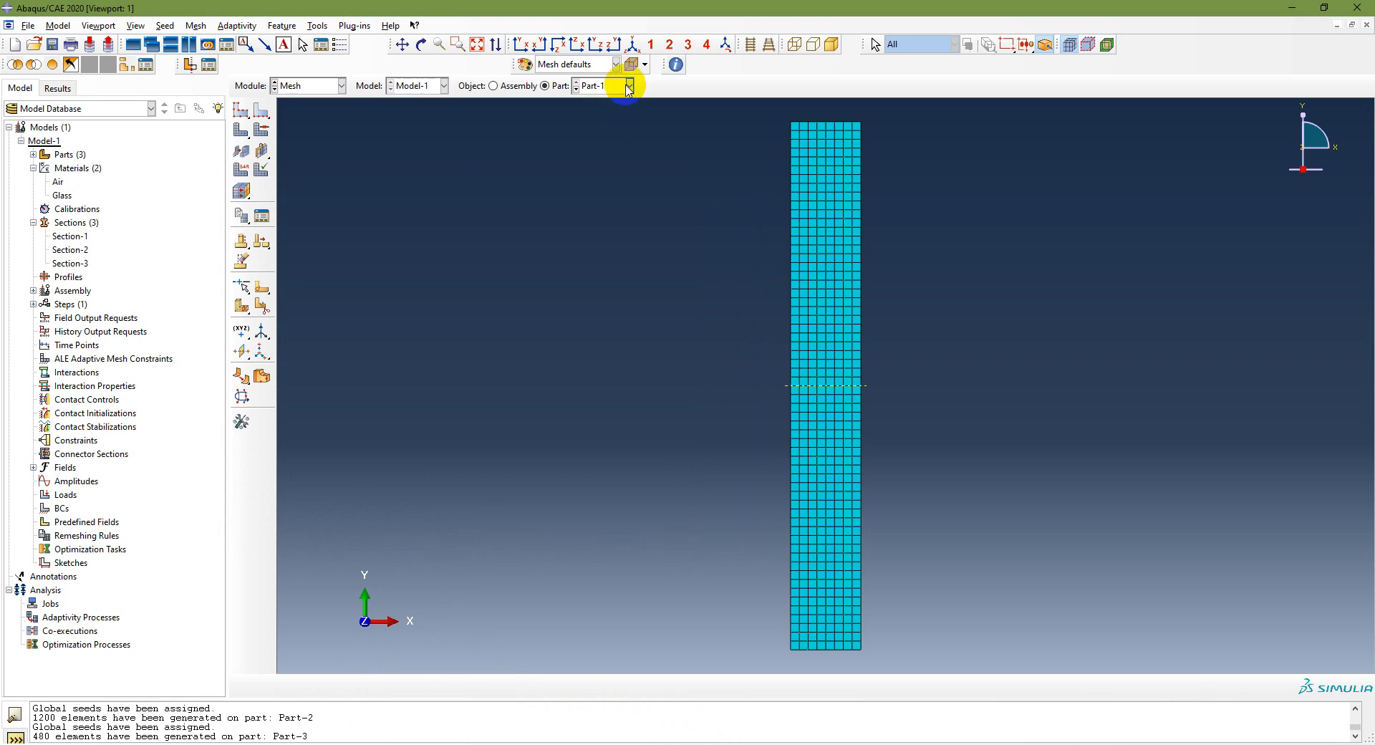
{"action": "left_click", "coordinate": [623, 85]}
{"action": "left_click", "coordinate": [602, 115]}
{"action": "left_click", "coordinate": [620, 86]}
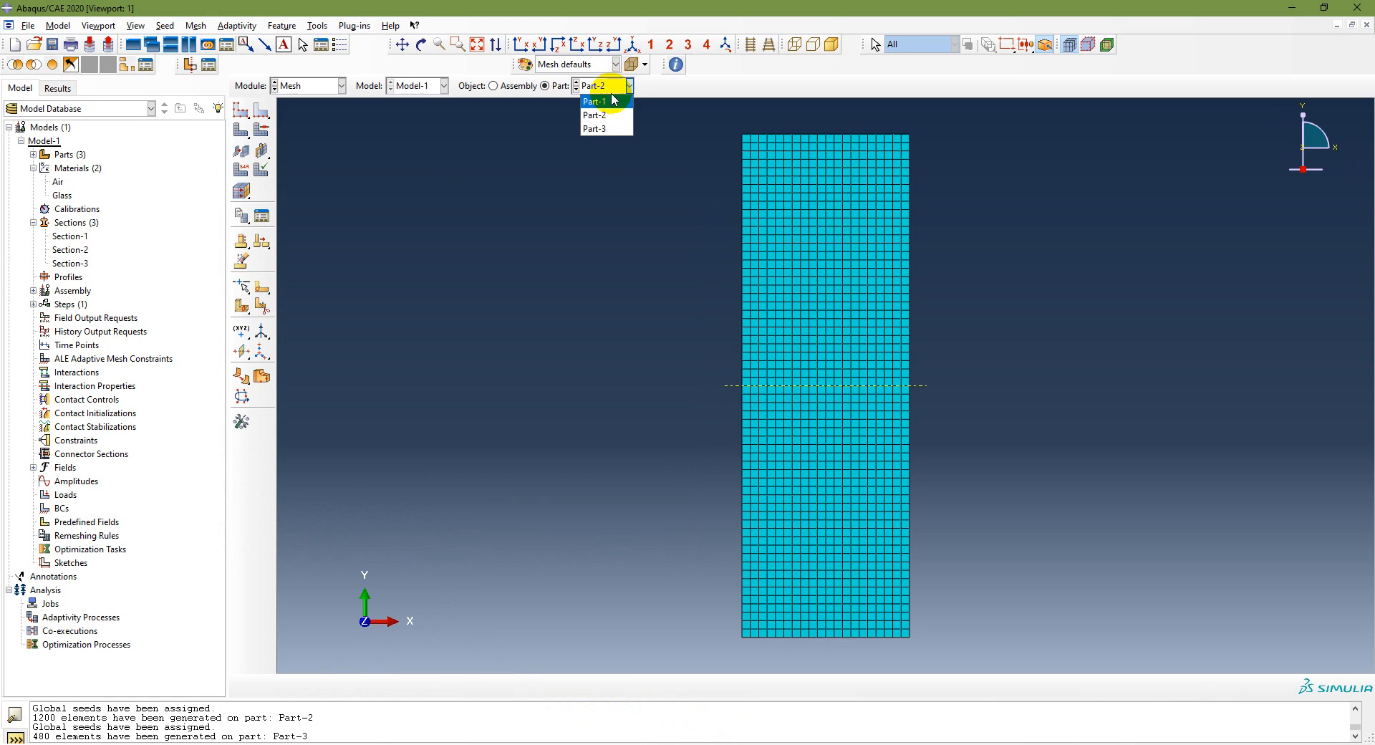
{"action": "left_click", "coordinate": [594, 130]}
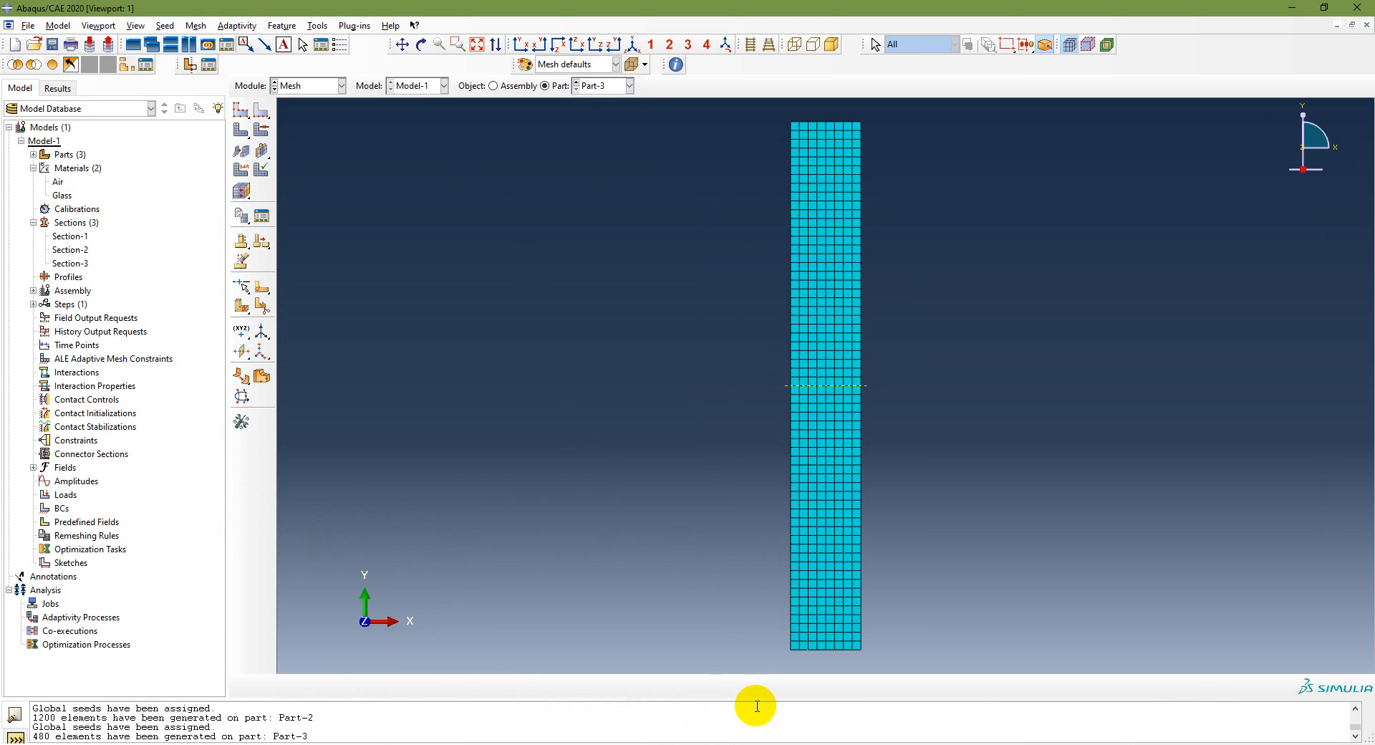
{"action": "left_click", "coordinate": [817, 744]}
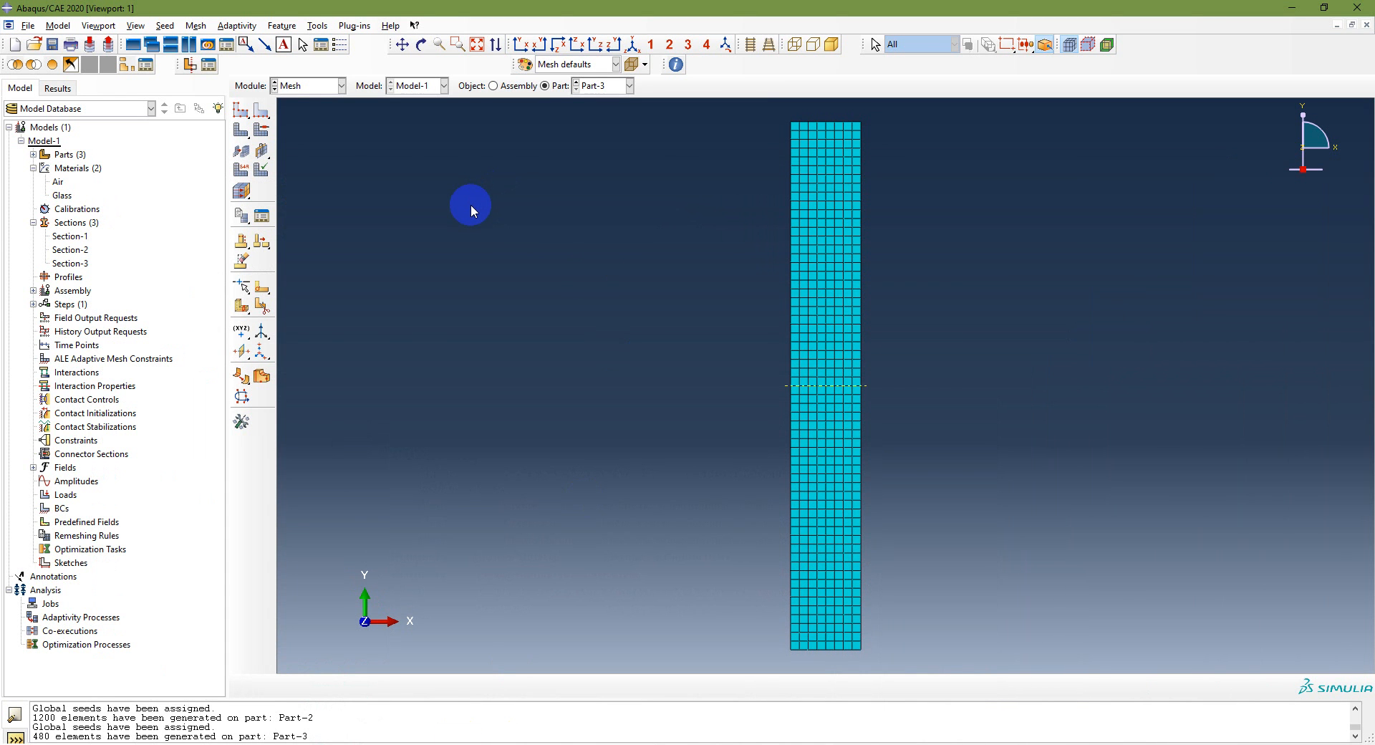
Switch to Part-1 and create a node set named LeftNode from the node at the middle of its left edge.
{"action": "left_click", "coordinate": [608, 89]}
{"action": "left_click", "coordinate": [600, 100]}
{"action": "left_click", "coordinate": [33, 154]}
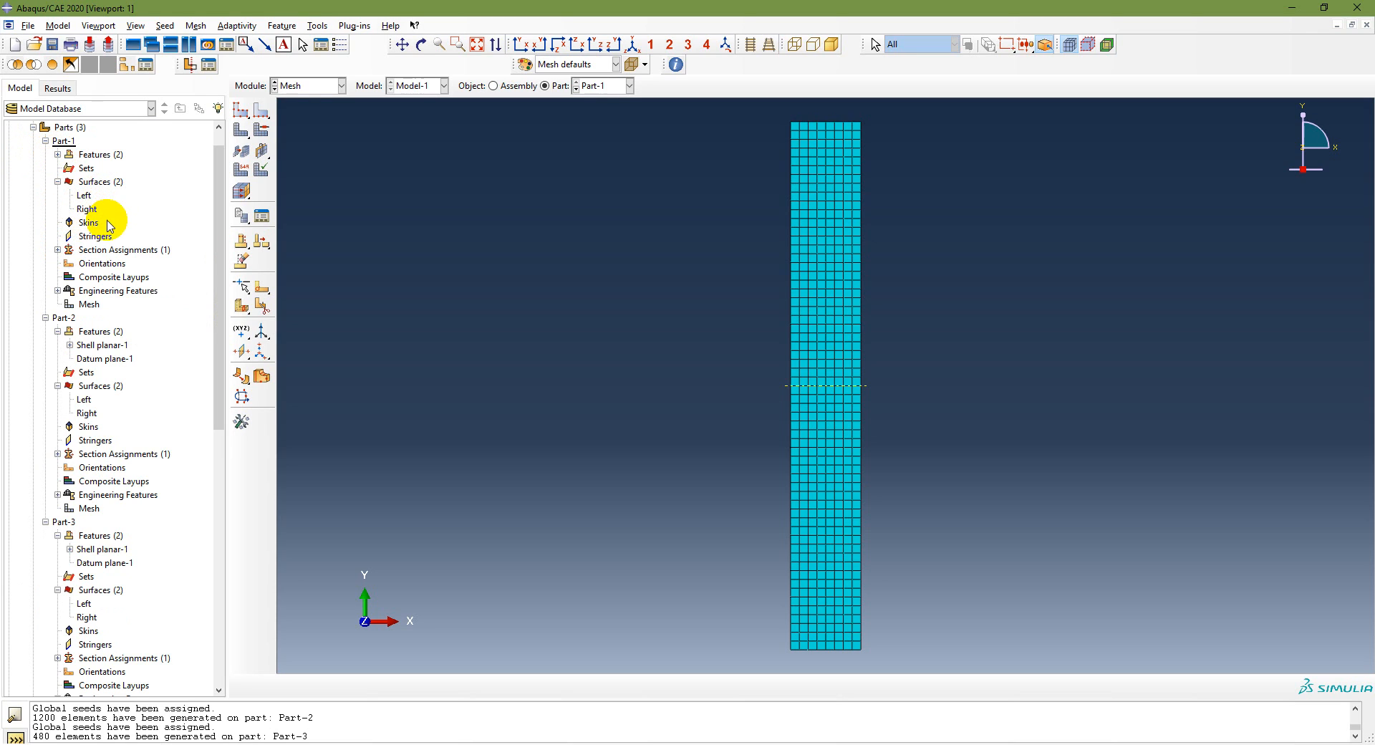
{"action": "left_click", "coordinate": [86, 169]}
{"action": "double_click", "coordinate": [87, 169]}
{"action": "left_click", "coordinate": [367, 305]}
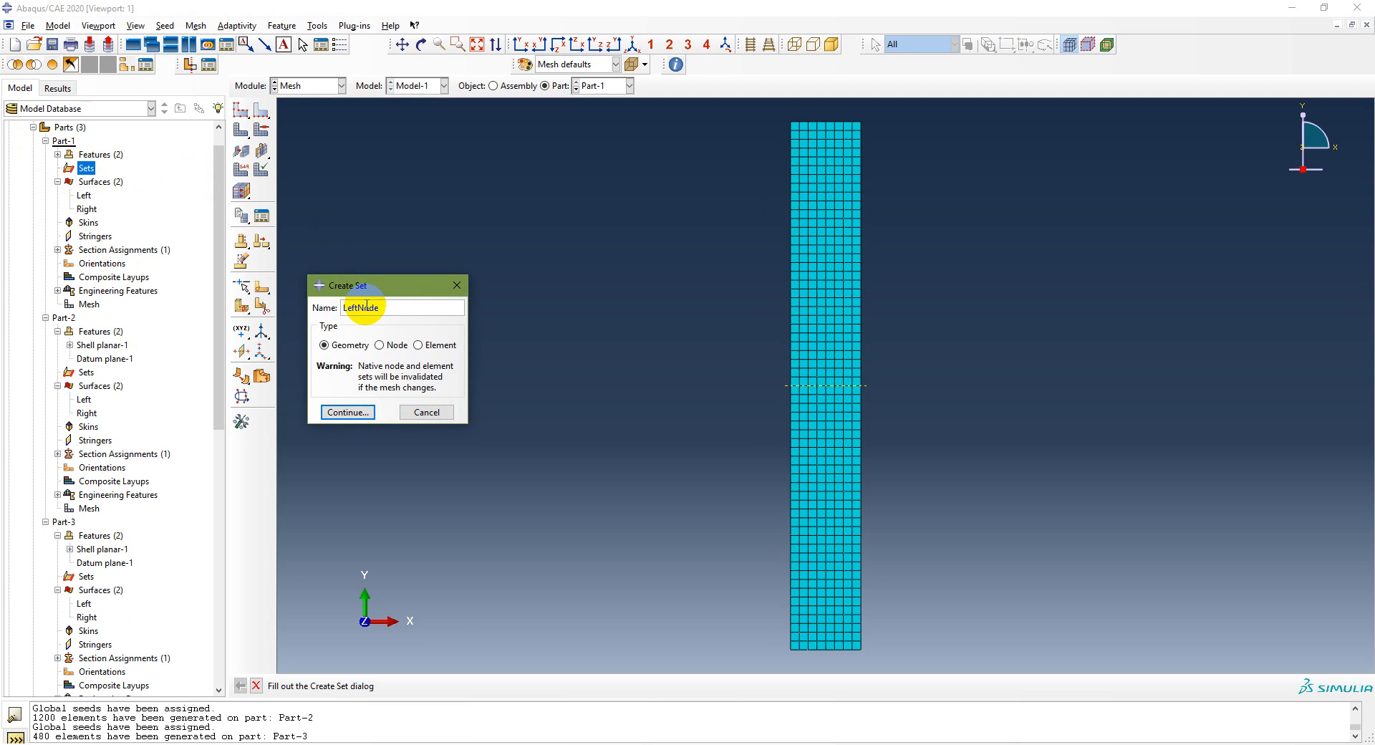
{"action": "left_click", "coordinate": [380, 345]}
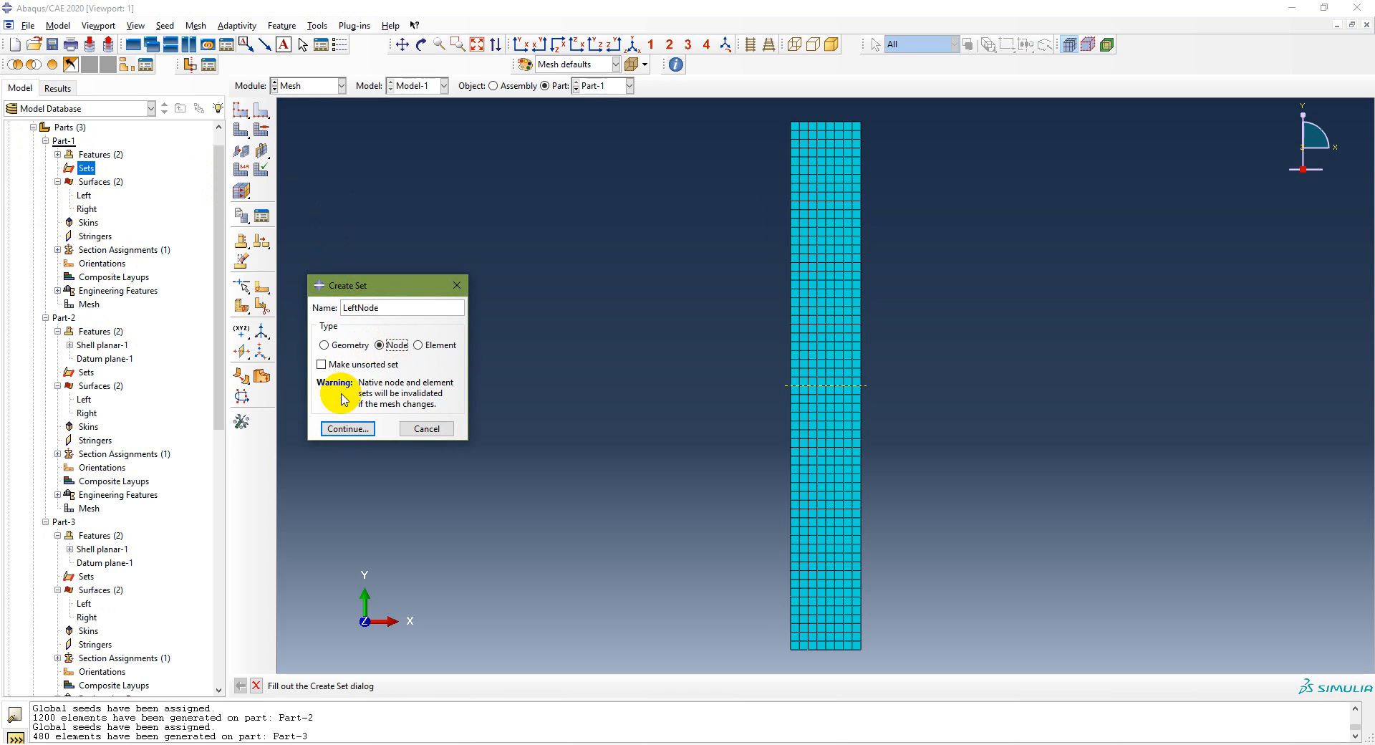
{"action": "left_click", "coordinate": [345, 429]}
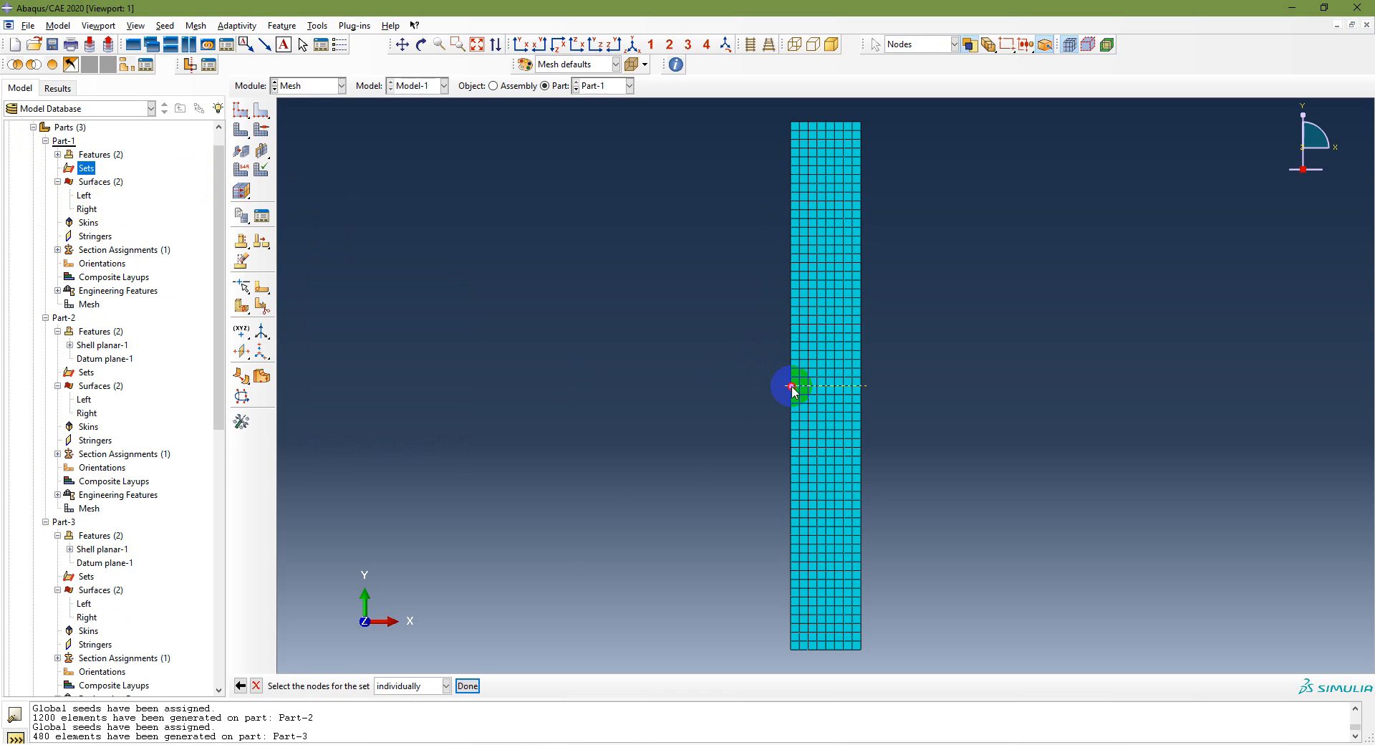
{"action": "left_click", "coordinate": [466, 685]}
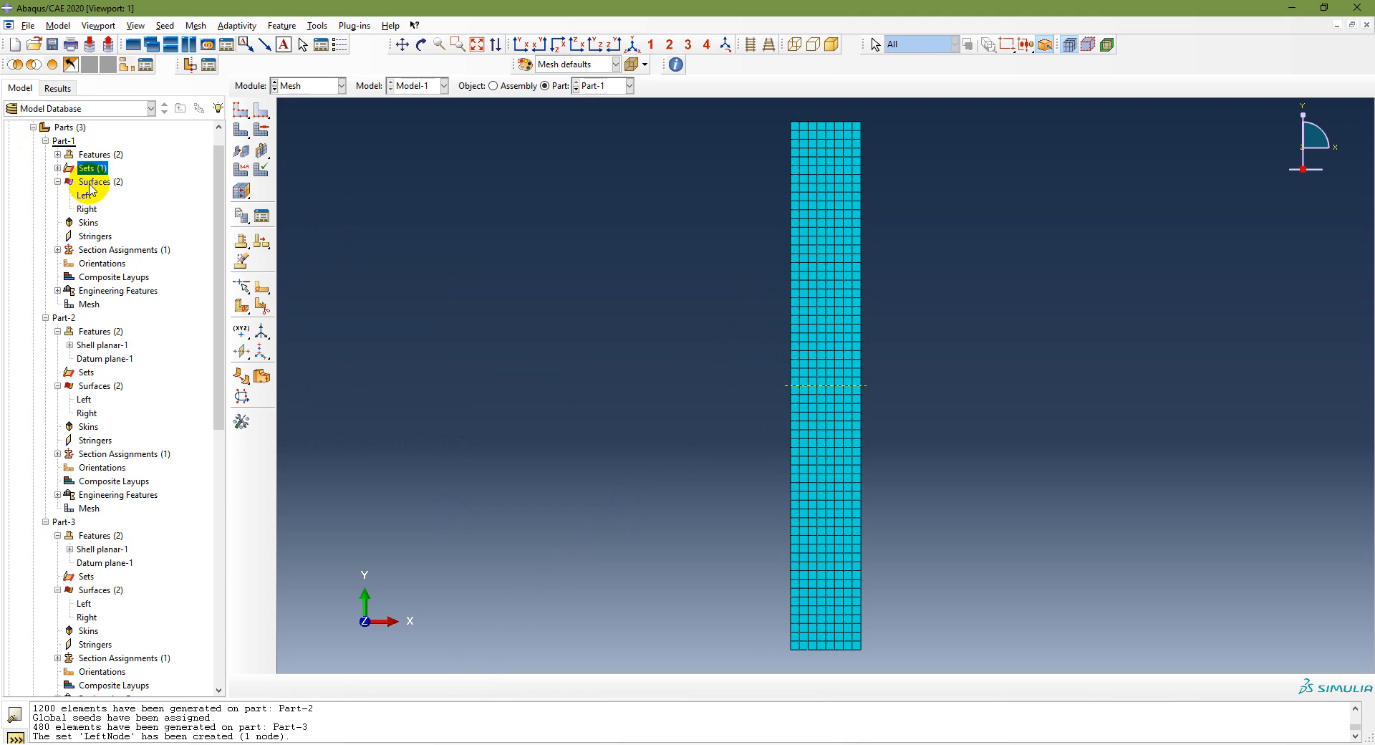
Create a node set named RightNode in Part-1 from the node at the middle of its right edge.
{"action": "left_click", "coordinate": [57, 168]}
{"action": "double_click", "coordinate": [99, 171]}
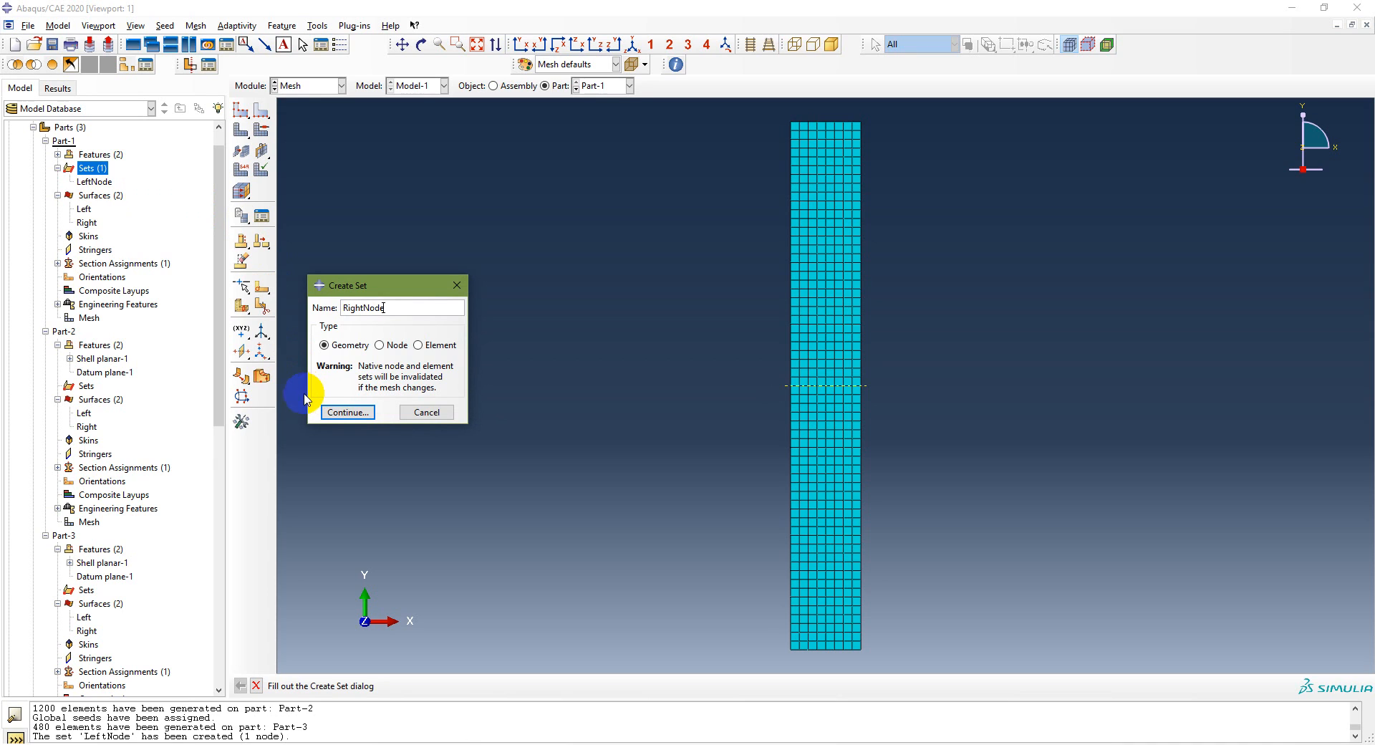
{"action": "left_click", "coordinate": [395, 345]}
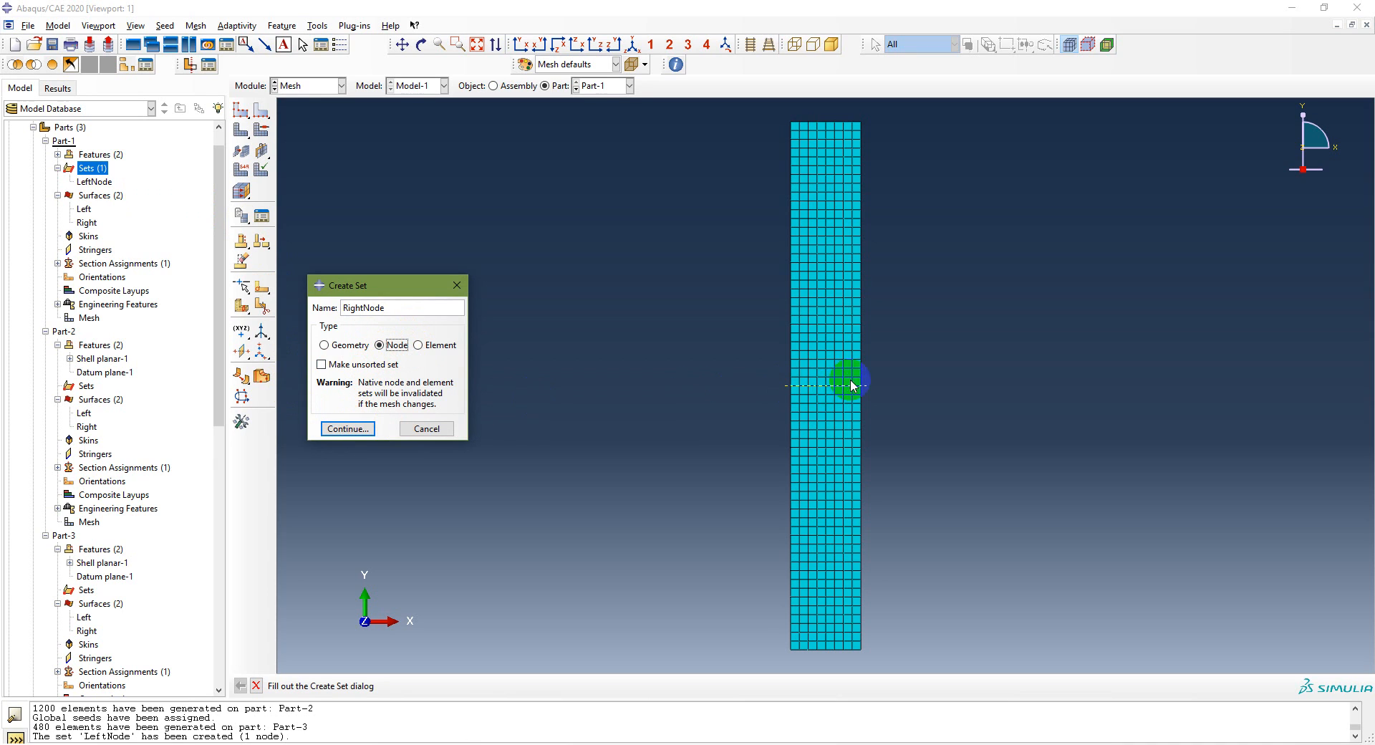
{"action": "left_click", "coordinate": [348, 428]}
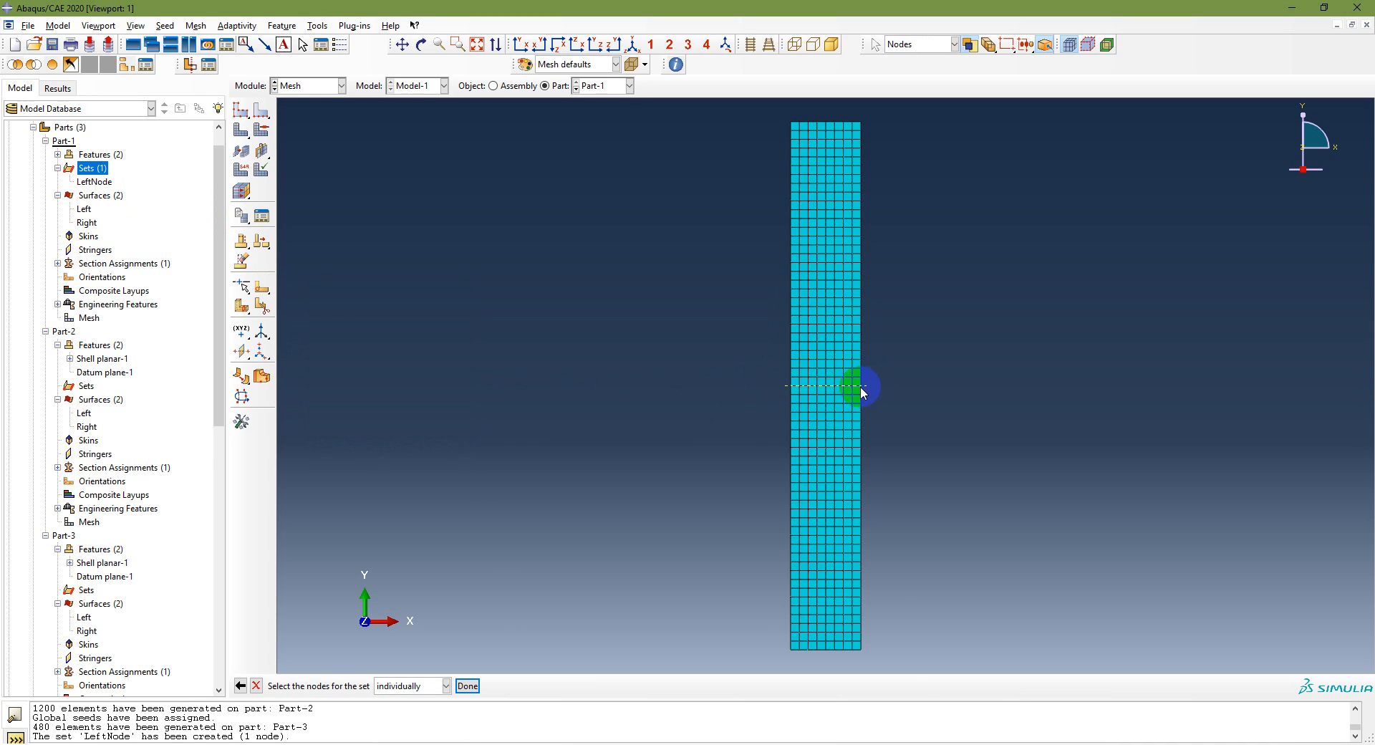
{"action": "left_click", "coordinate": [467, 685]}
Create a node set named LeftNode in Part-3 from the node at the middle of its left edge.
{"action": "left_click", "coordinate": [45, 140]}
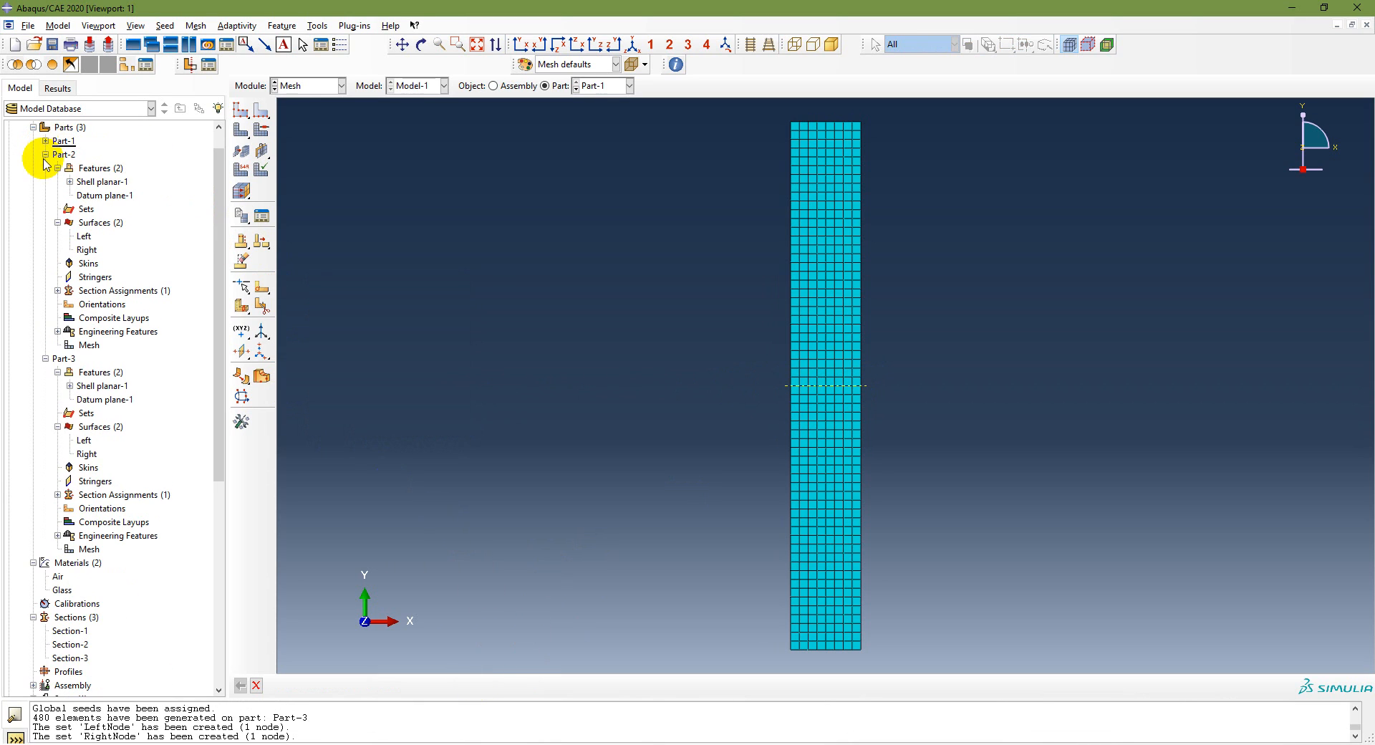
{"action": "left_click", "coordinate": [45, 154]}
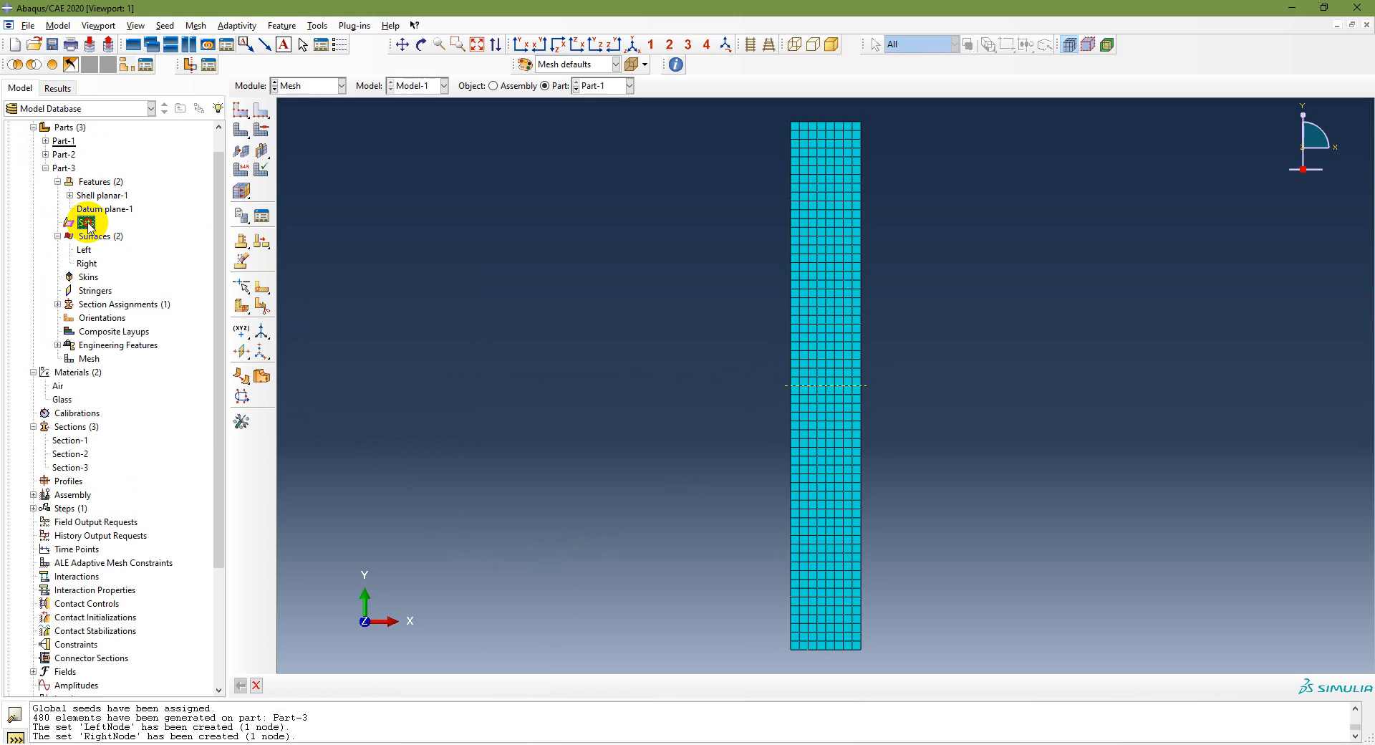
{"action": "double_click", "coordinate": [86, 222]}
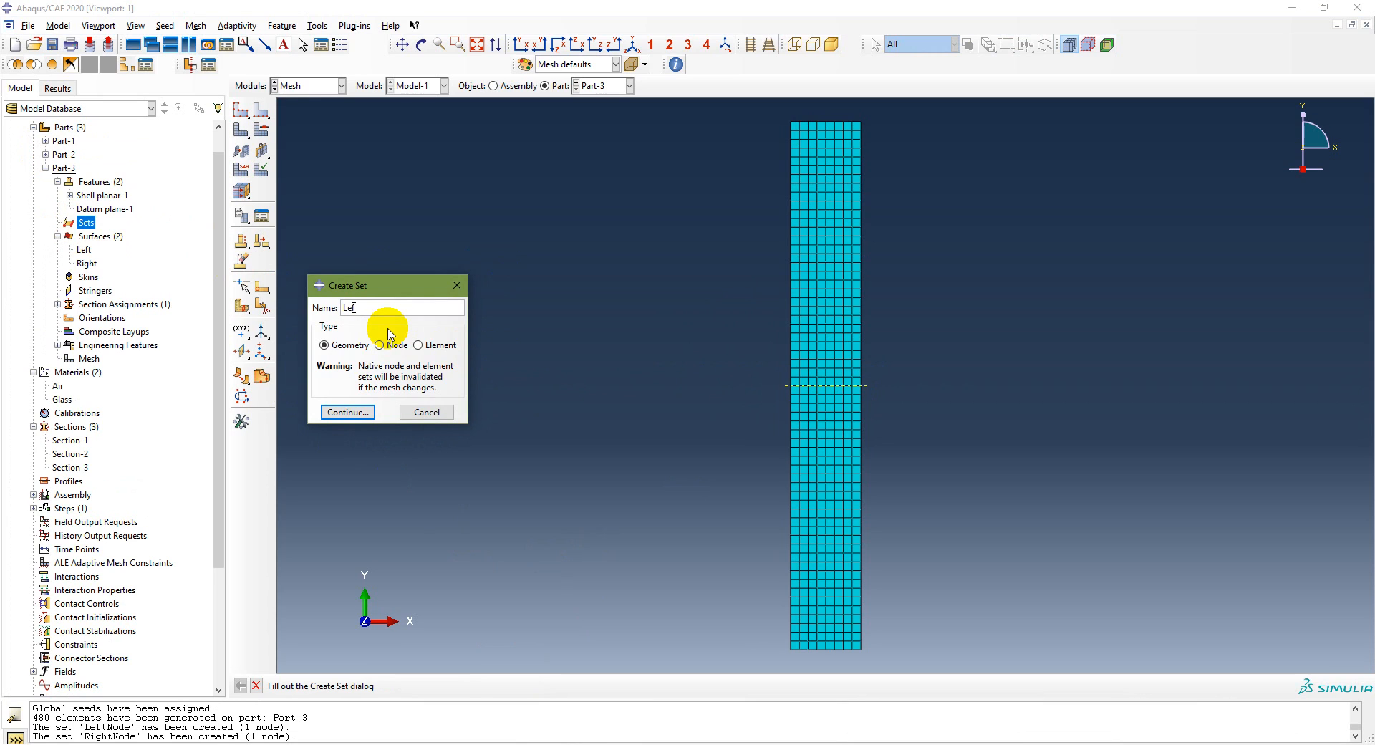
{"action": "left_click", "coordinate": [379, 344]}
{"action": "left_click", "coordinate": [348, 426]}
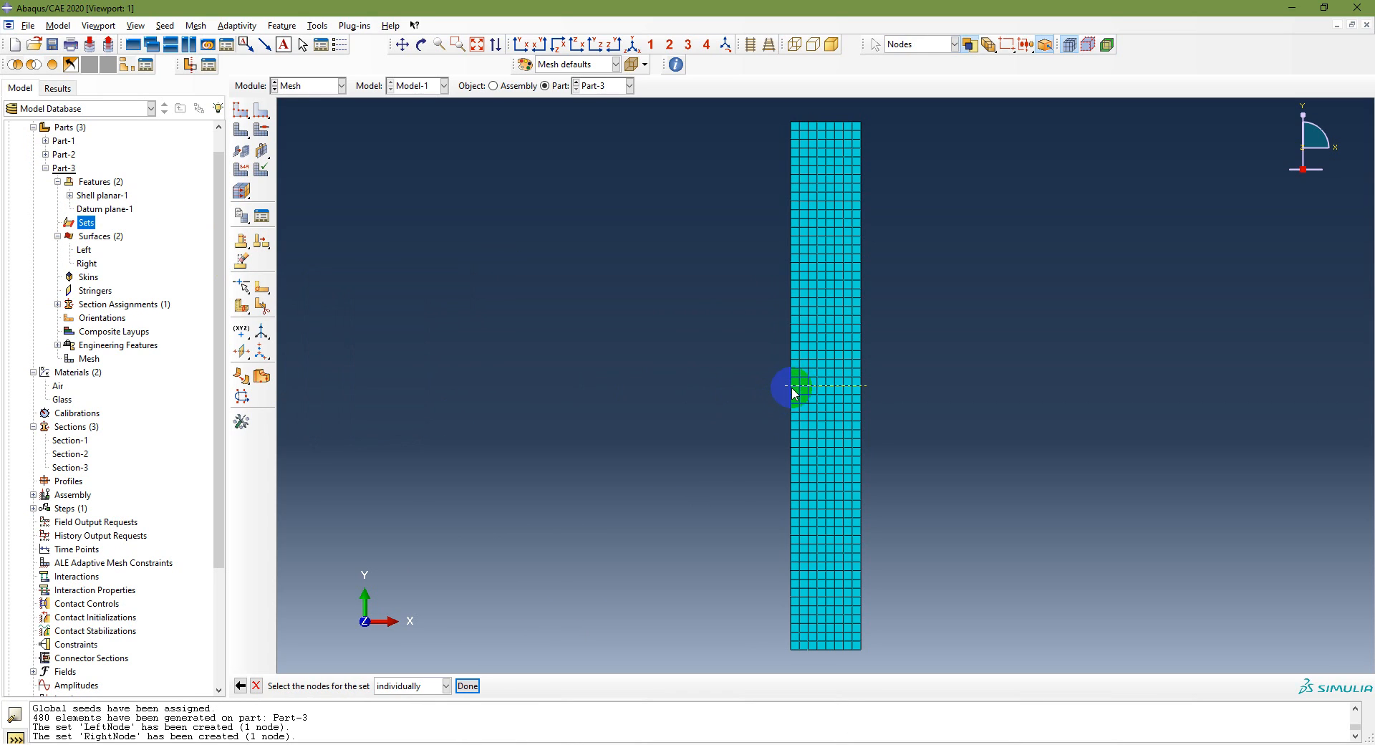
{"action": "left_click", "coordinate": [791, 387]}
{"action": "left_click", "coordinate": [466, 685]}
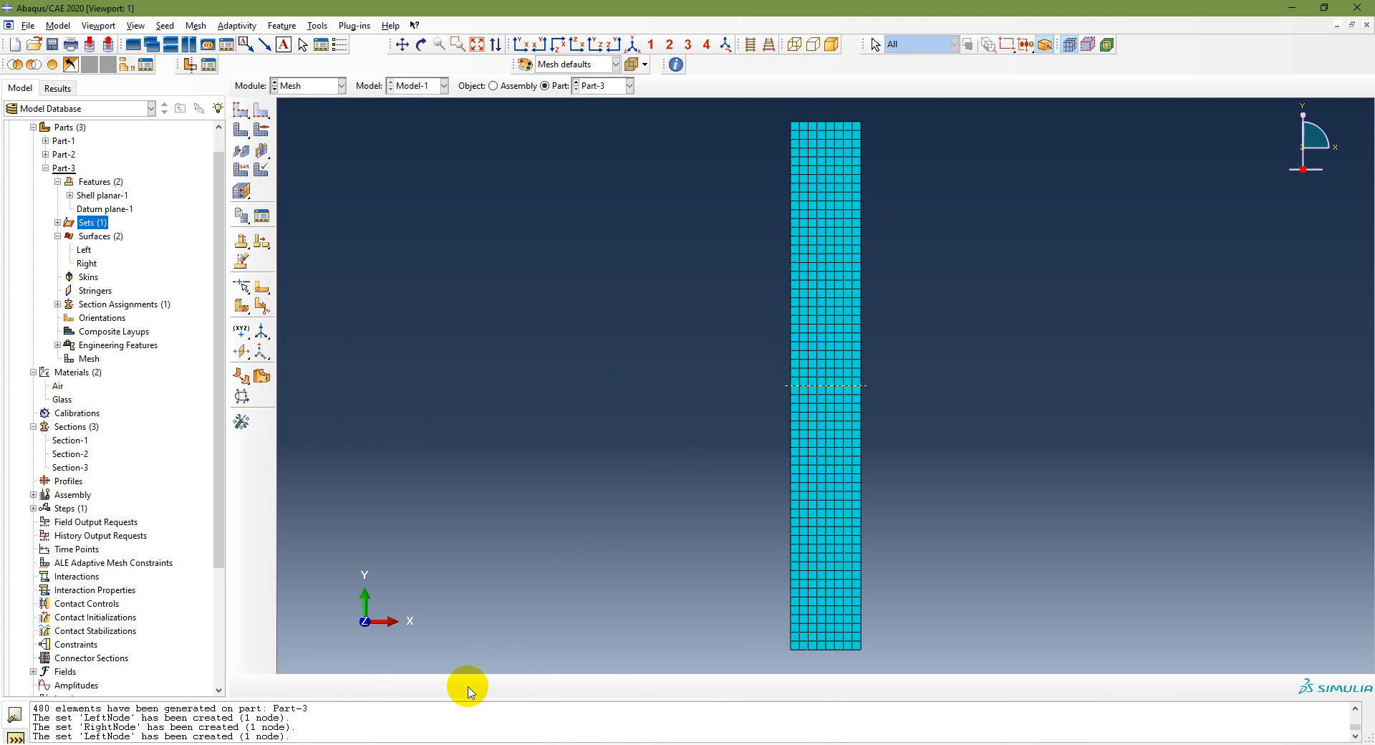
Create a node set named RightNode in Part-3 from the node at the middle of its right edge.
{"action": "left_click", "coordinate": [57, 222]}
{"action": "left_click", "coordinate": [94, 235]}
{"action": "double_click", "coordinate": [95, 223]}
{"action": "type", "text": "RightNode"}
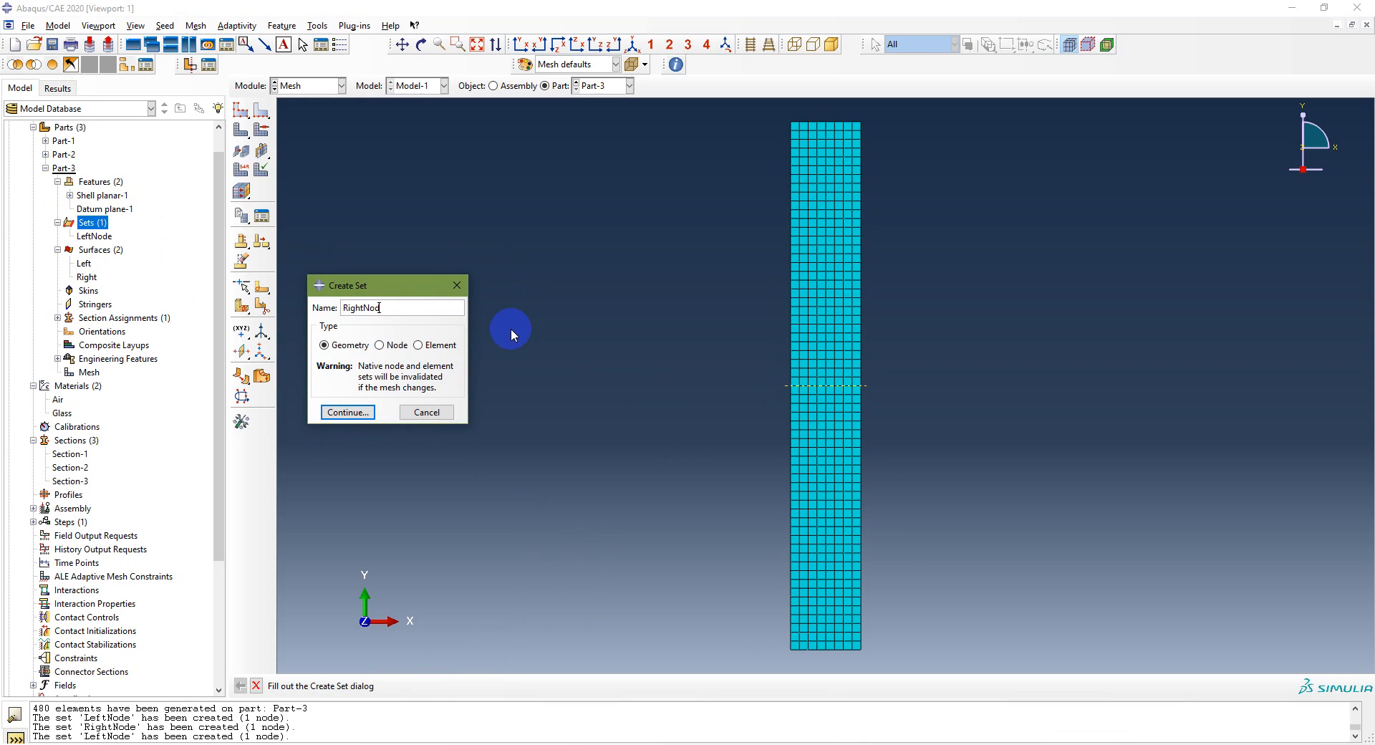
{"action": "left_click", "coordinate": [379, 345]}
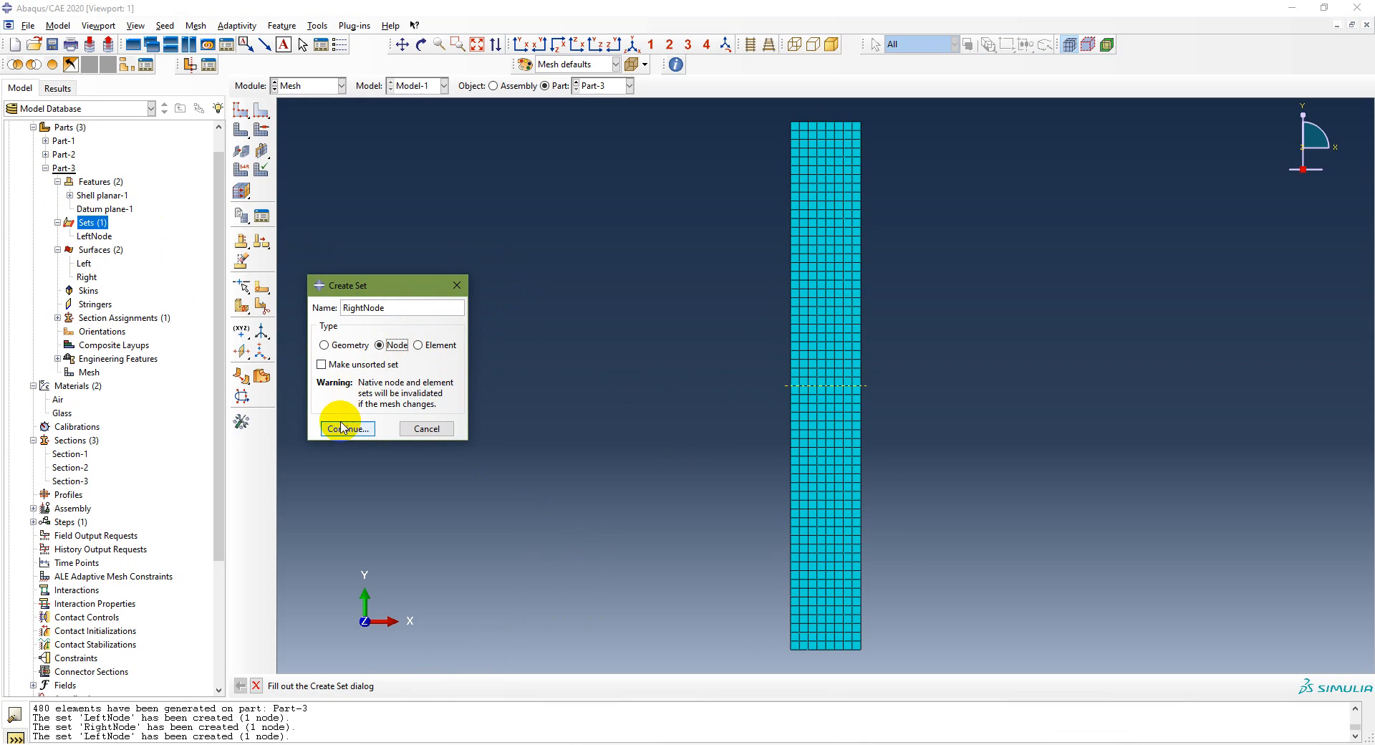
{"action": "left_click", "coordinate": [351, 429]}
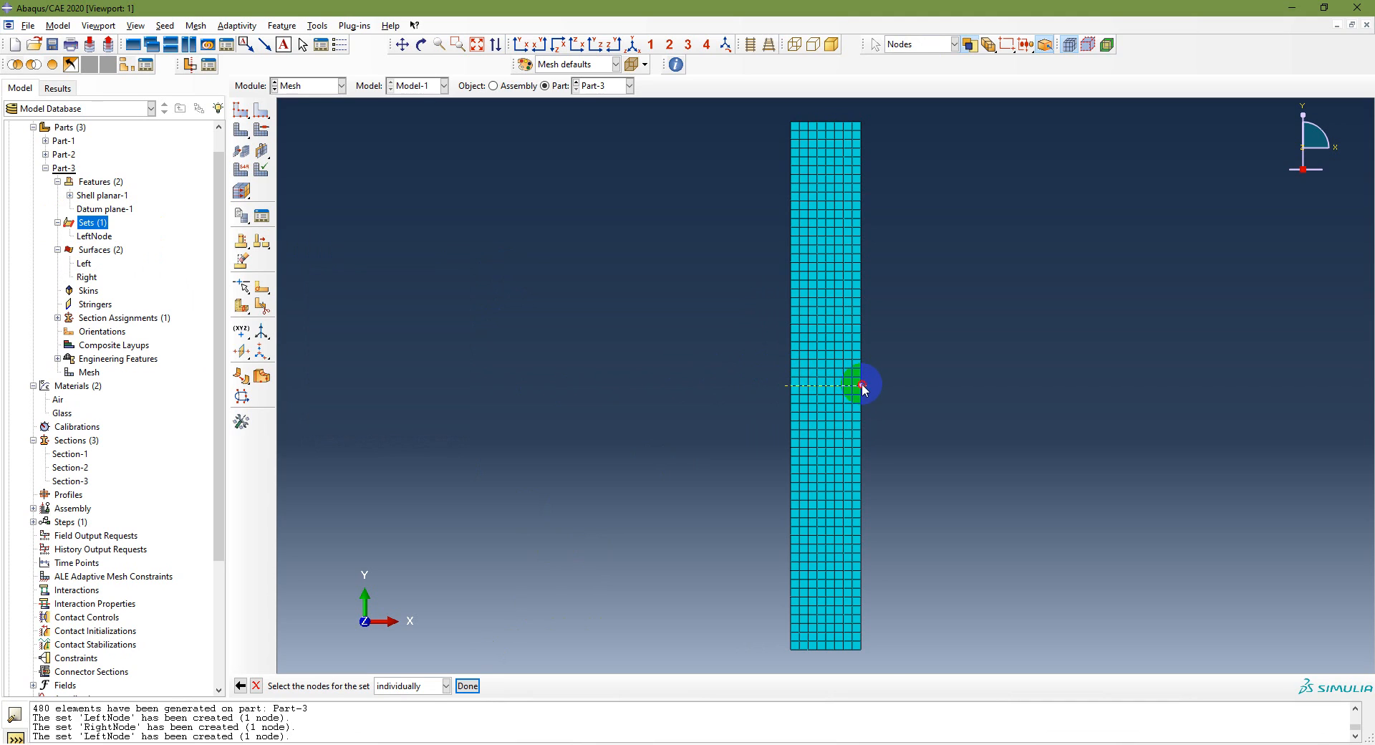
{"action": "left_click", "coordinate": [467, 685]}
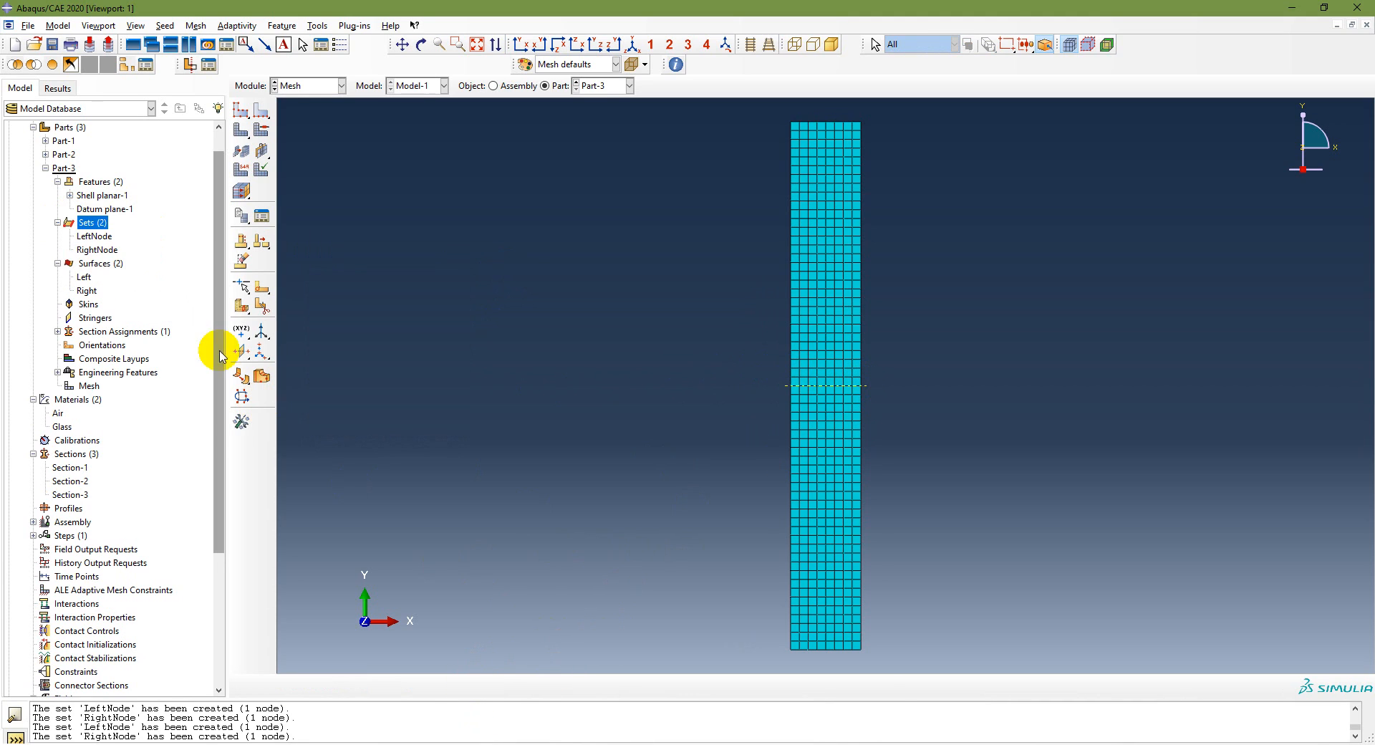
Highlight the LeftNode and RightNode sets of Part-3 and Part-1 to check which nodes they contain.
{"action": "left_click", "coordinate": [85, 238]}
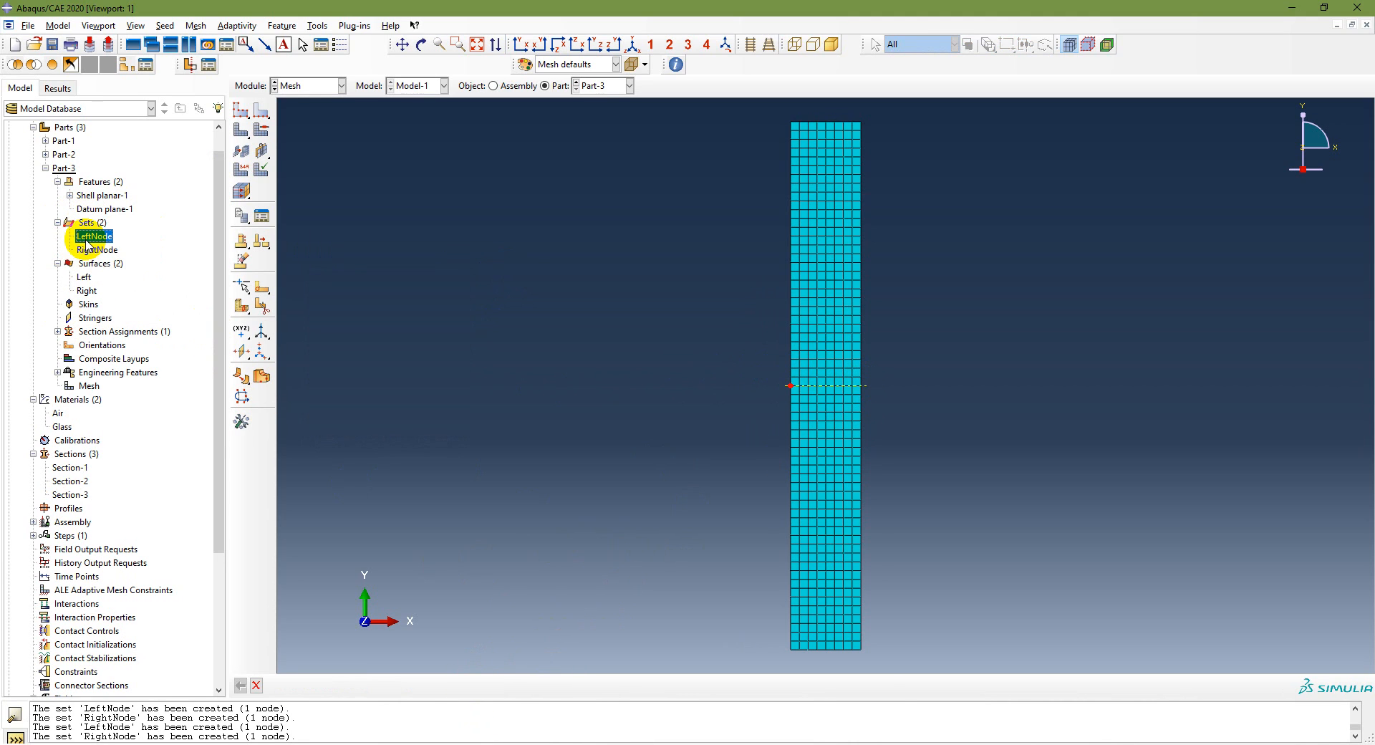
{"action": "left_click", "coordinate": [95, 249]}
{"action": "left_click", "coordinate": [45, 168]}
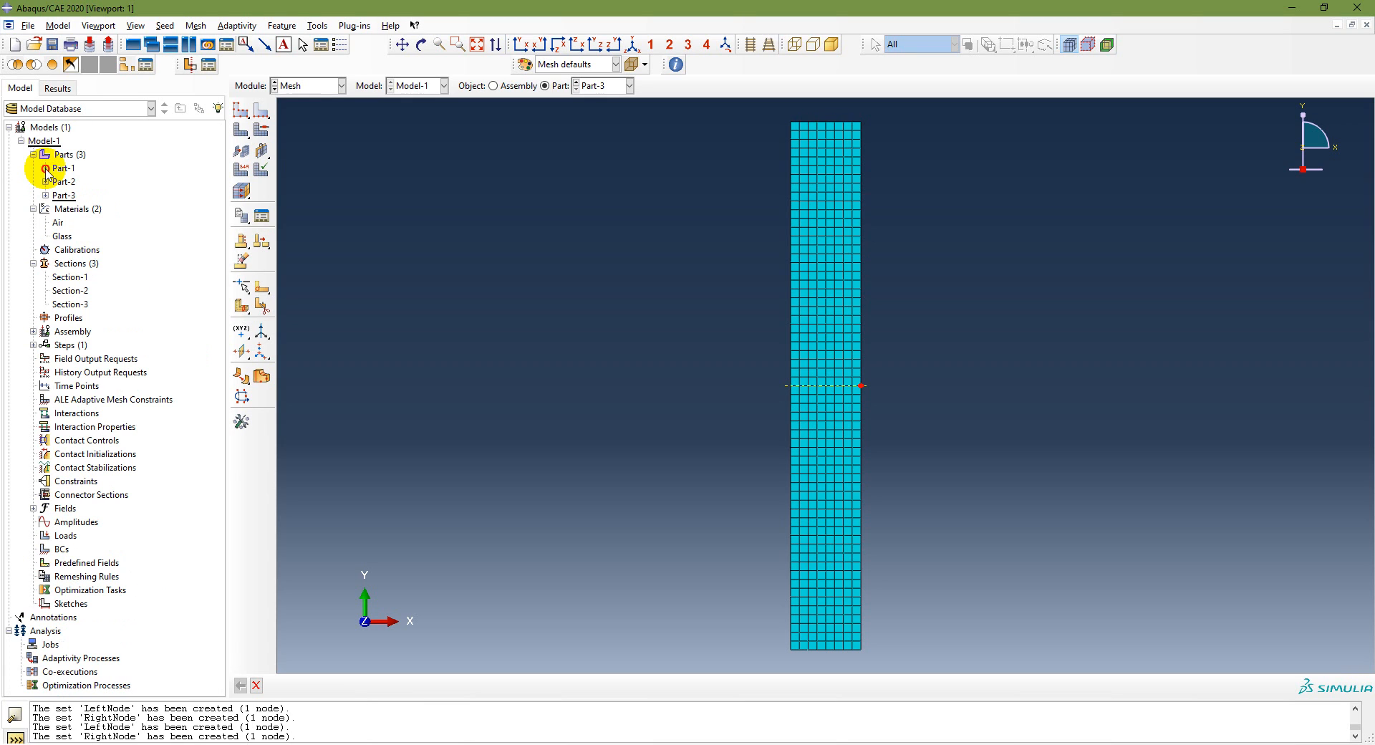
{"action": "left_click", "coordinate": [45, 168]}
{"action": "left_click", "coordinate": [80, 209]}
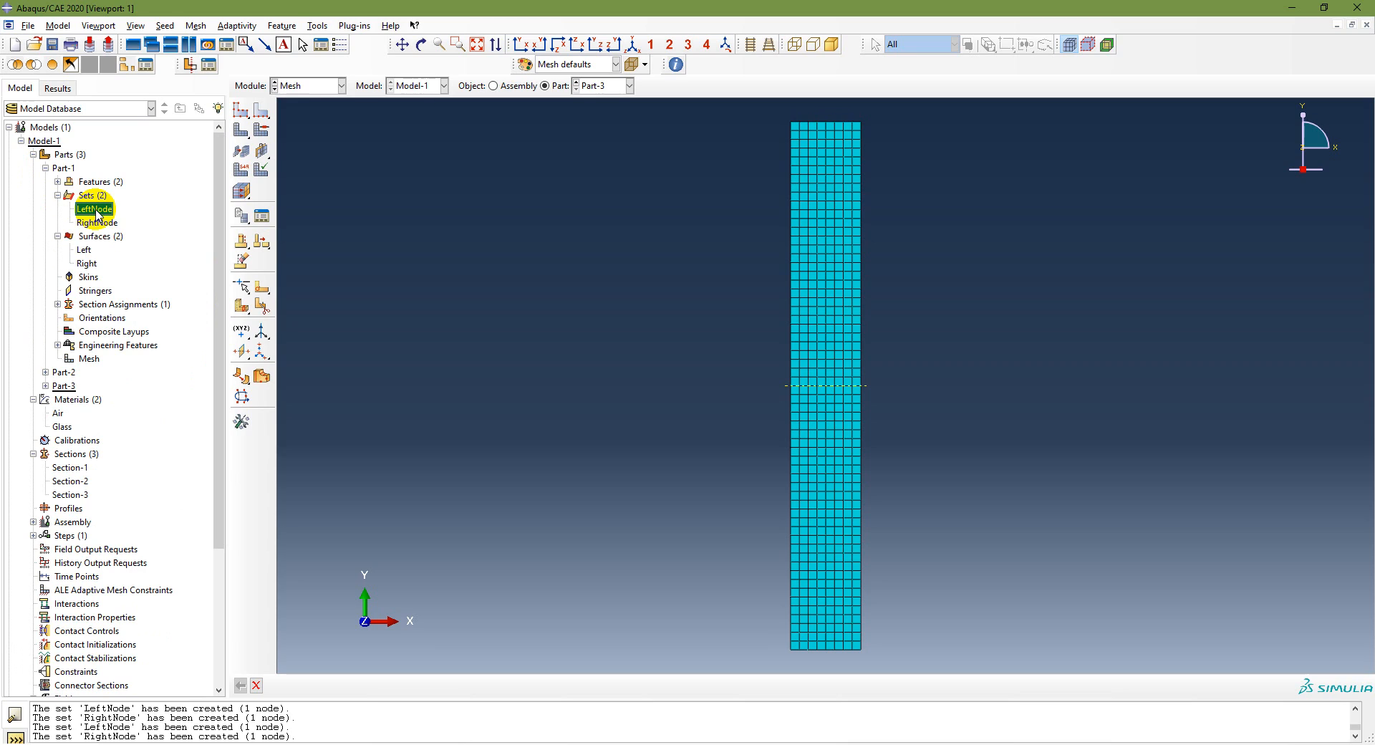
{"action": "left_click", "coordinate": [63, 168]}
{"action": "left_click", "coordinate": [93, 210]}
{"action": "left_click", "coordinate": [94, 223]}
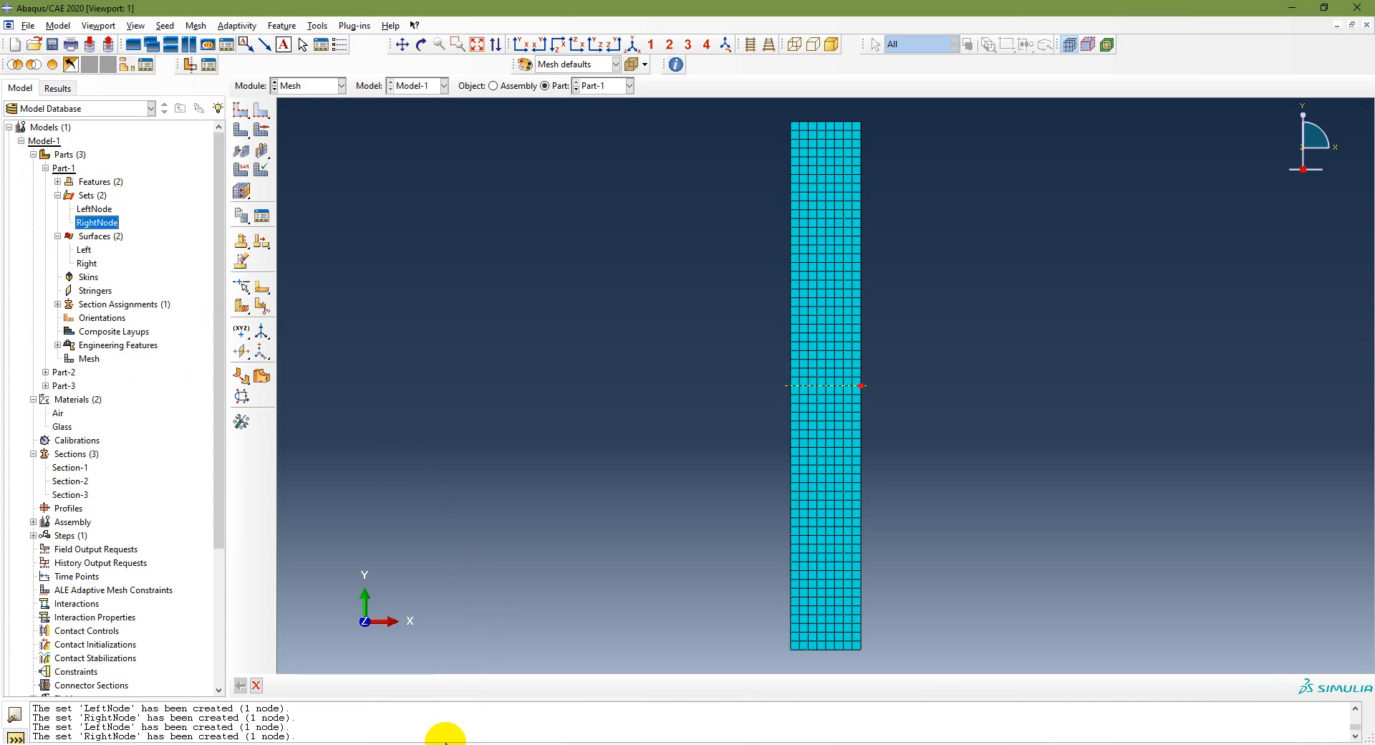
Switch to the PowerPoint slide show and review the modeling steps for the 2-D heat transfer analysis.
{"action": "left_click", "coordinate": [487, 688]}
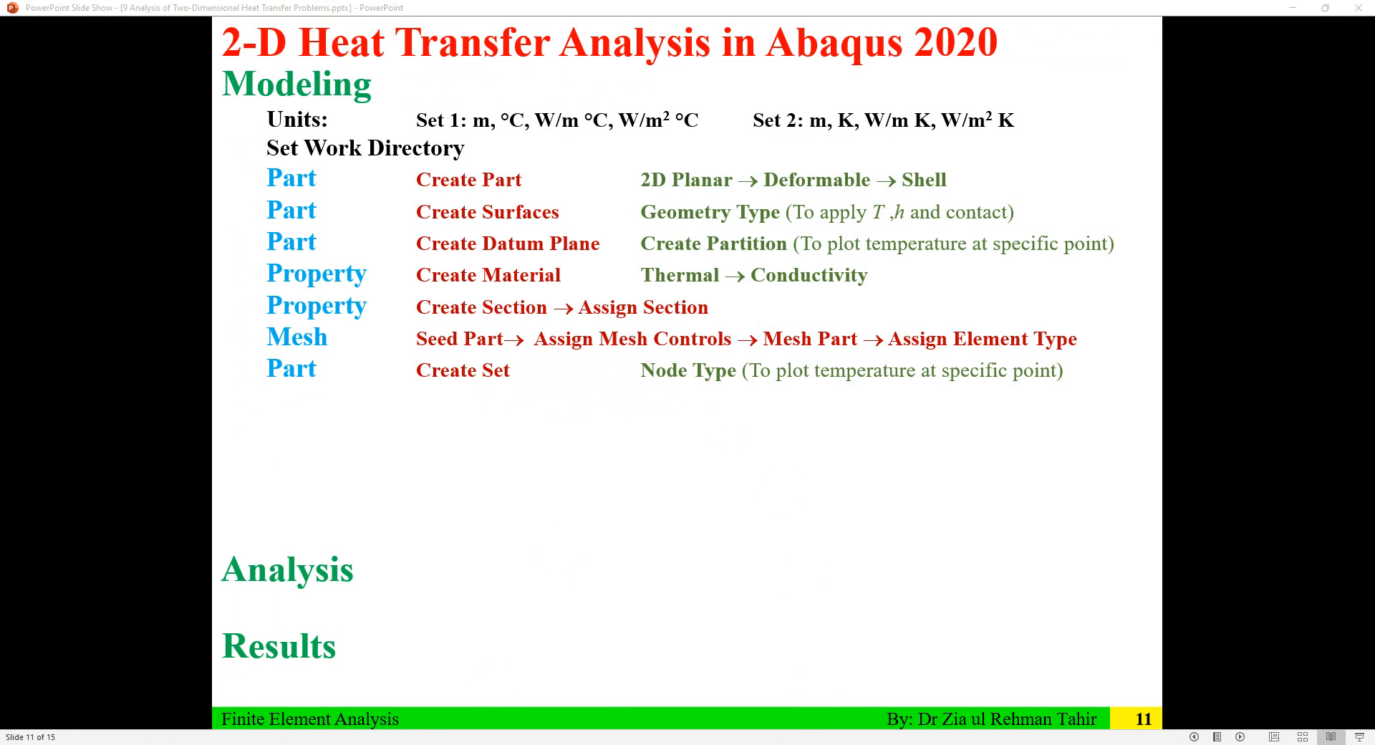
{"action": "left_click", "coordinate": [548, 439]}
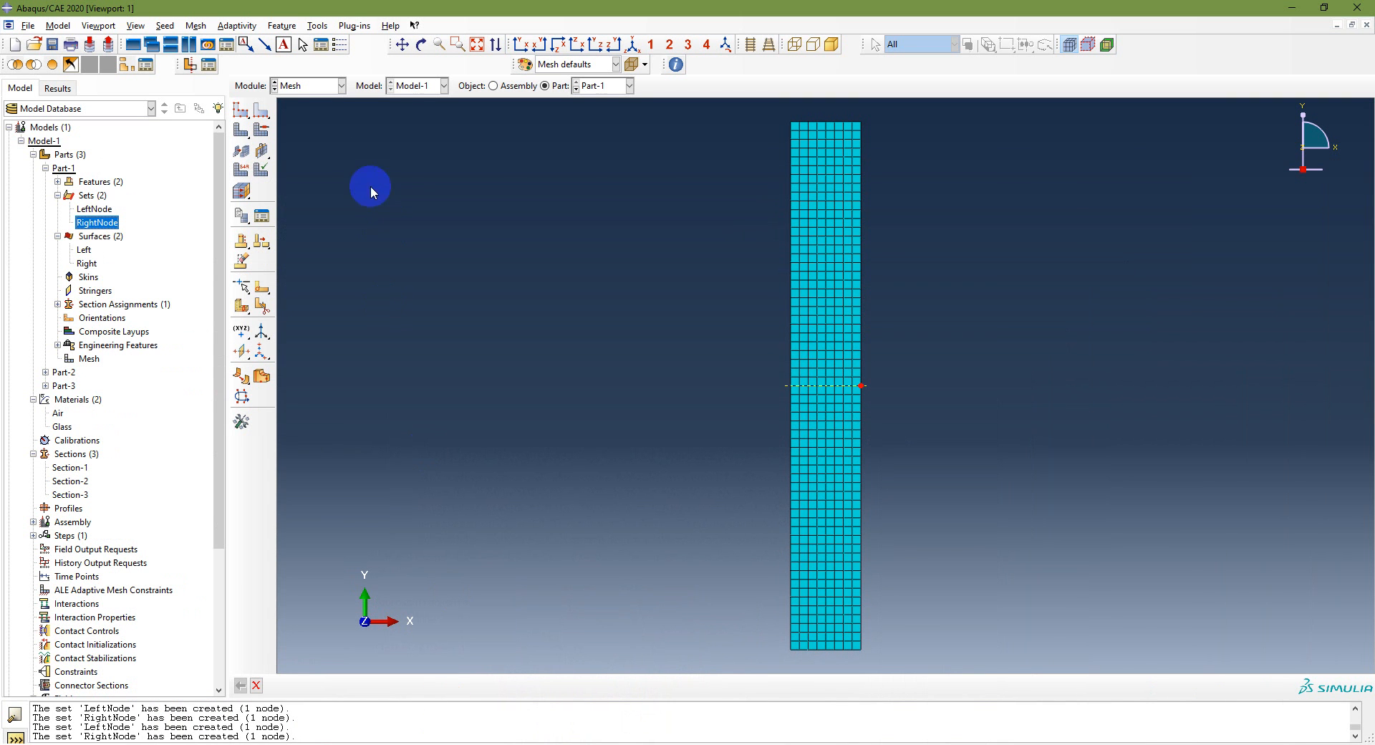
Create dependent assembly instances of Part-1, Part-2 and Part-3, and colour-code the display by parts.
{"action": "left_click", "coordinate": [332, 86]}
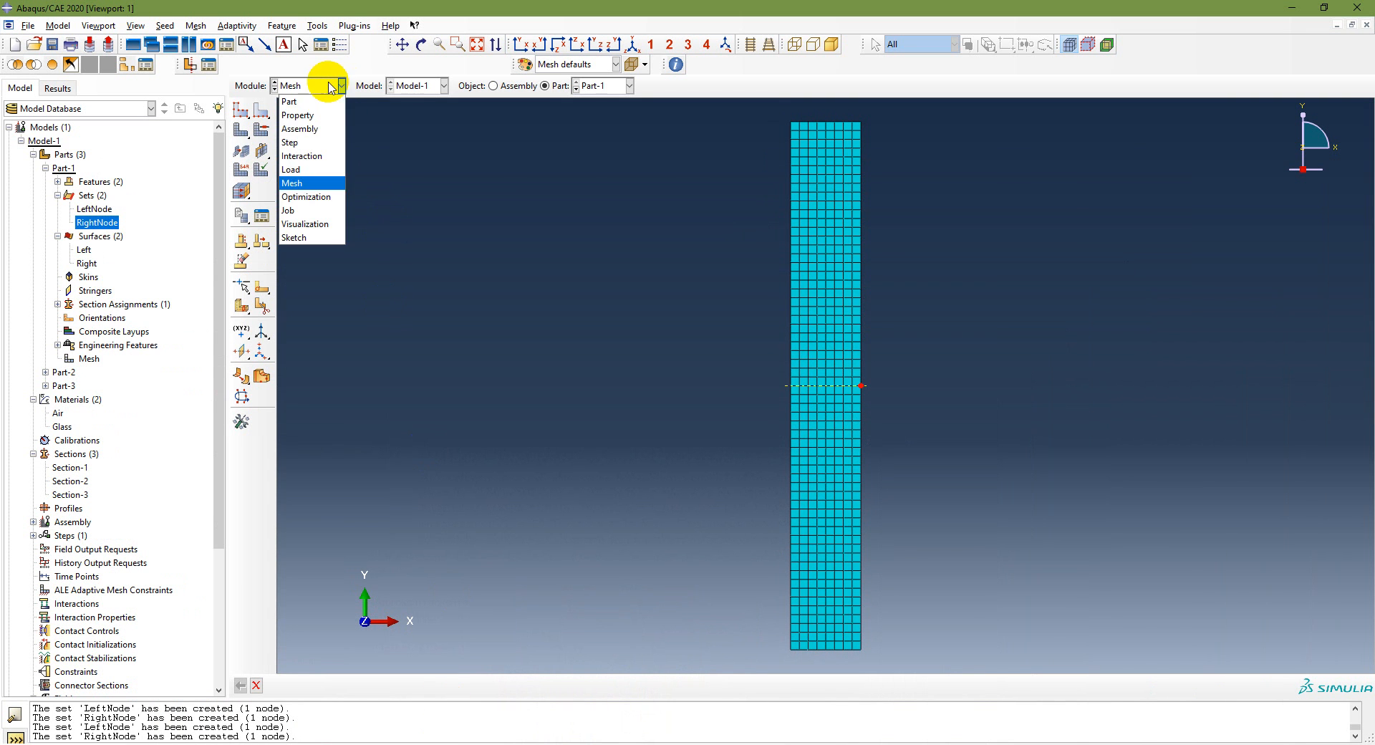
{"action": "left_click", "coordinate": [320, 130]}
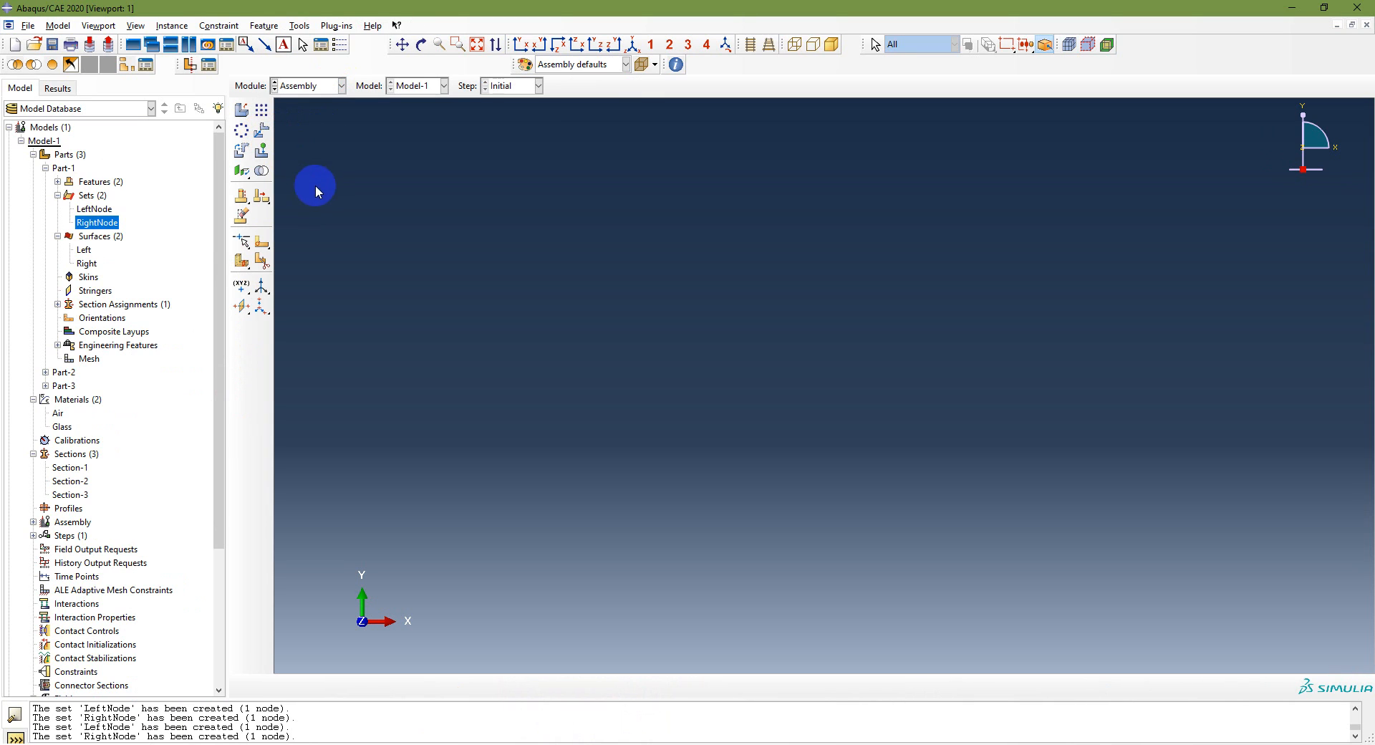
{"action": "left_click", "coordinate": [242, 109]}
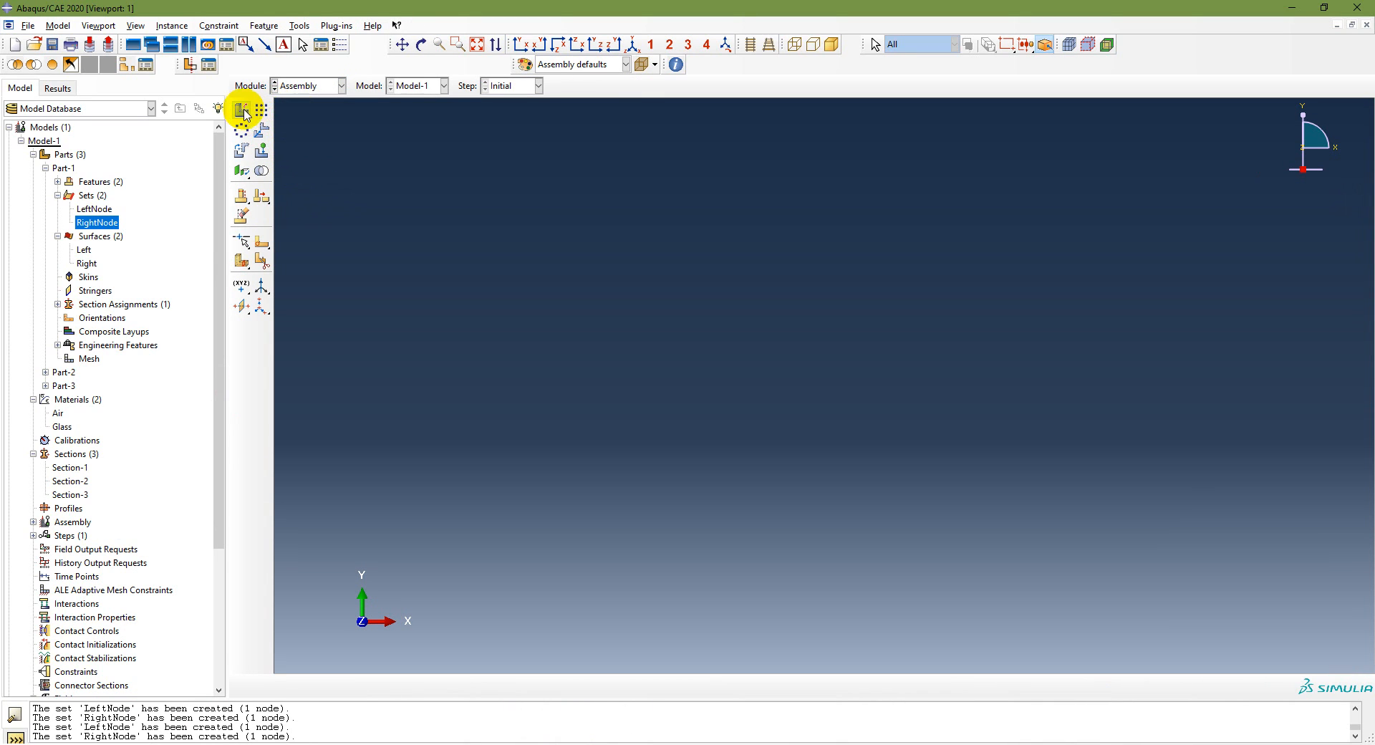
{"action": "left_click_drag", "start_coordinate": [499, 265], "coordinate": [497, 294]}
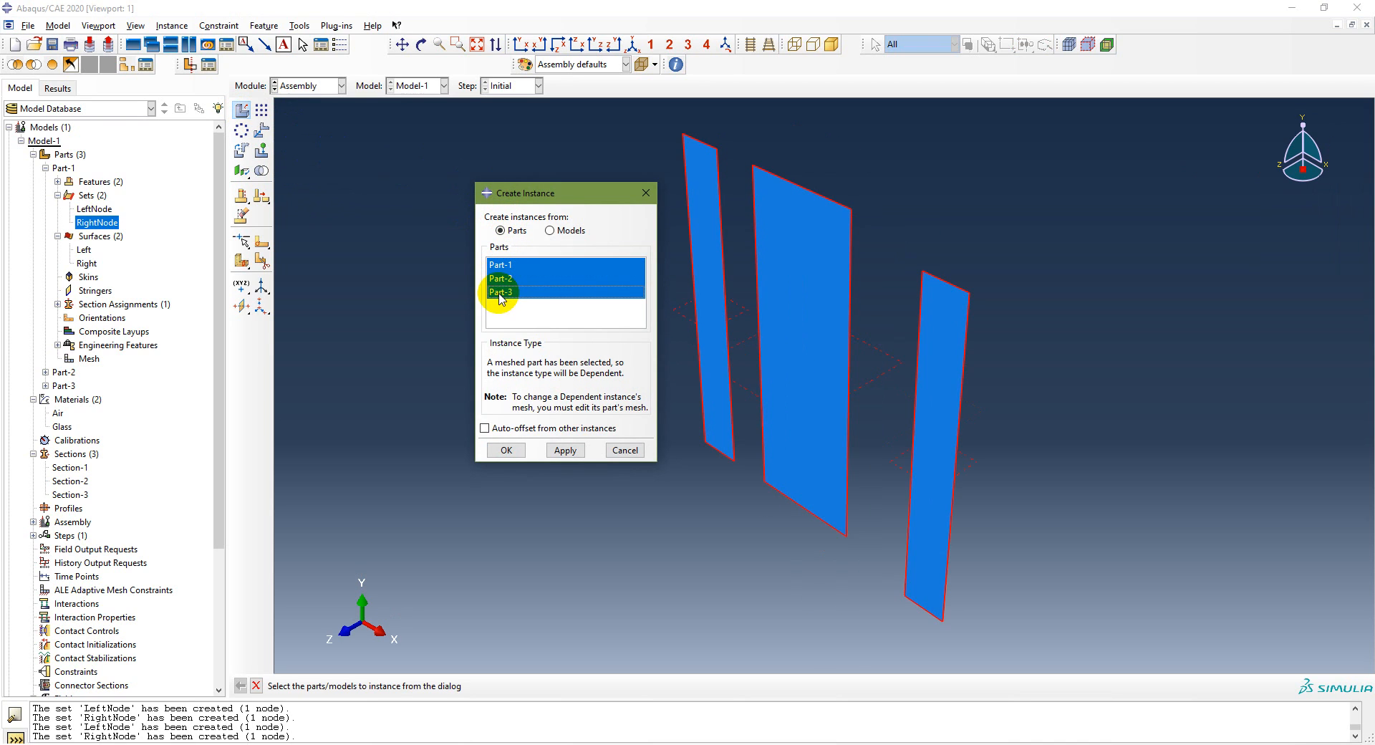
{"action": "left_click", "coordinate": [506, 449]}
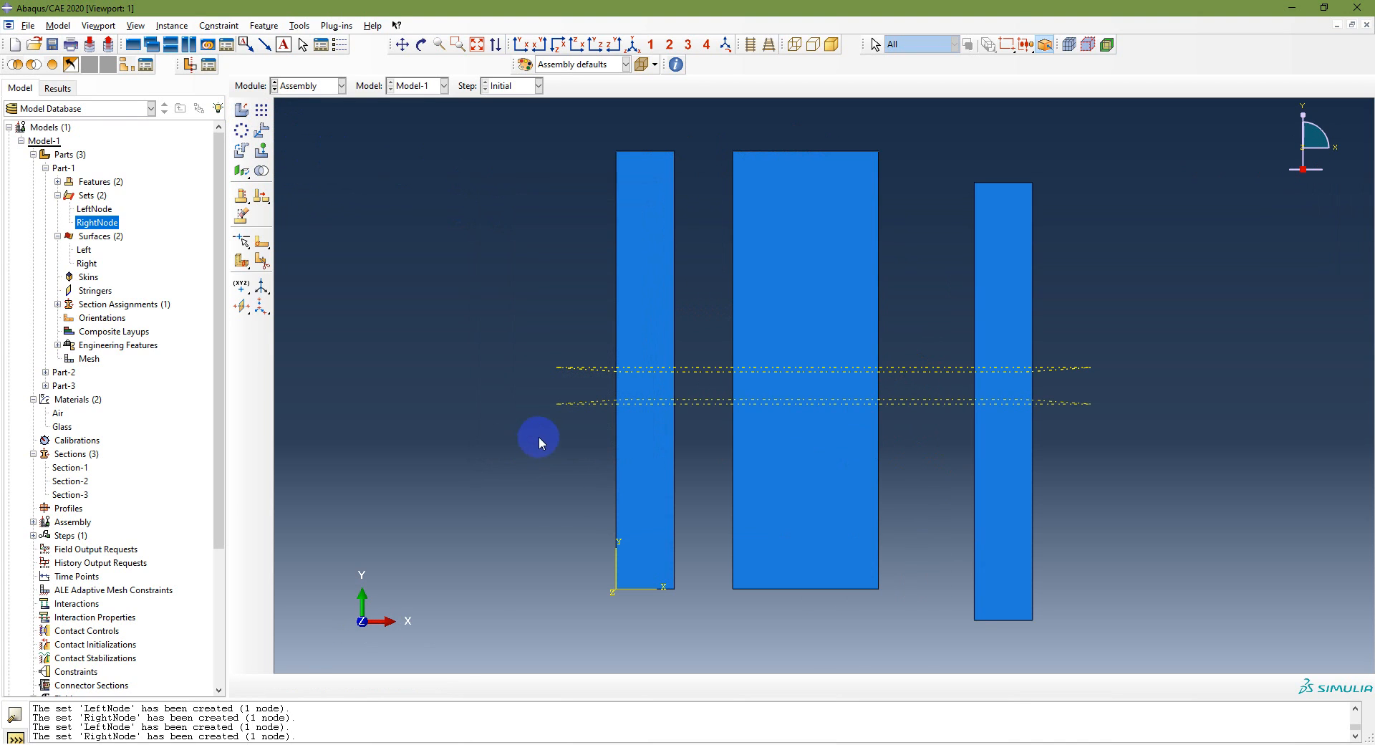
{"action": "left_click", "coordinate": [625, 63]}
{"action": "left_click", "coordinate": [566, 94]}
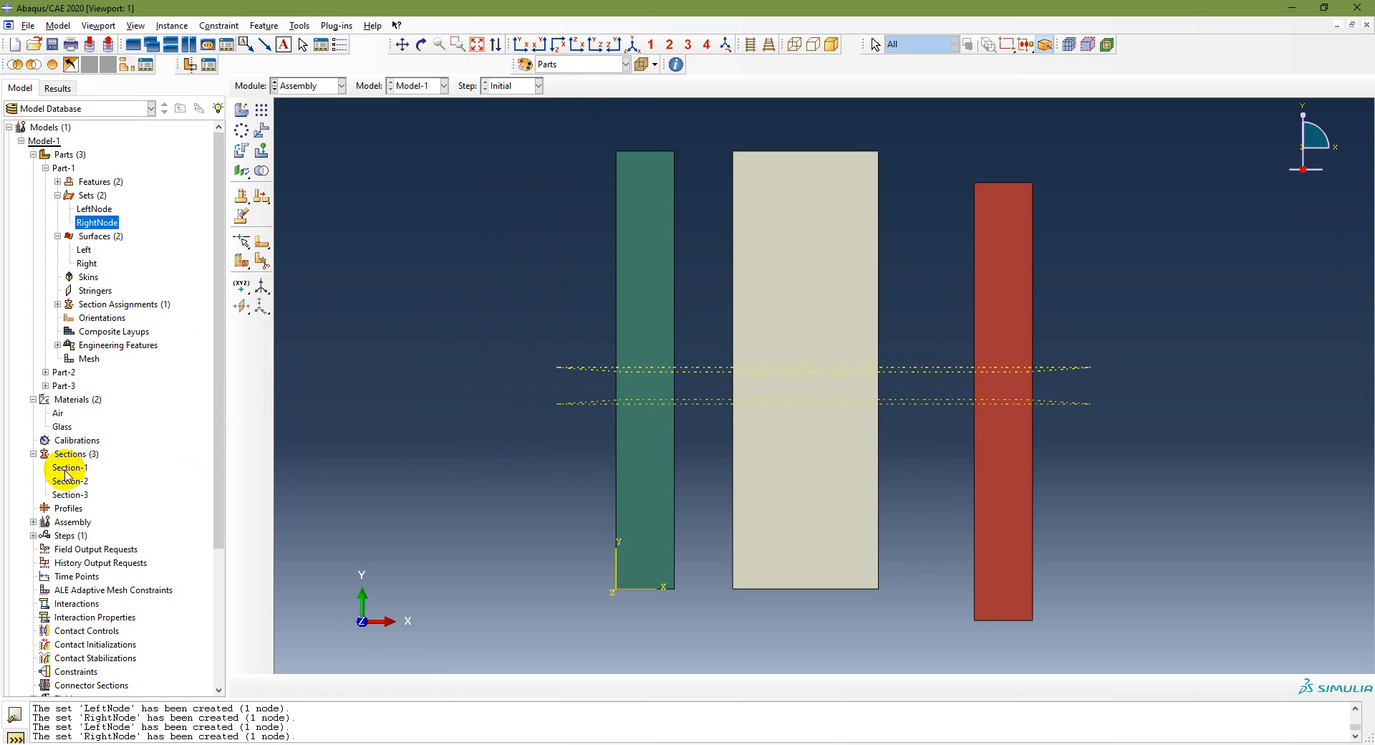
Expand the assembly's instances in the model tree and highlight Part-1-1, Part-2-1 and Part-3-1 to identify each layer.
{"action": "left_click", "coordinate": [33, 453]}
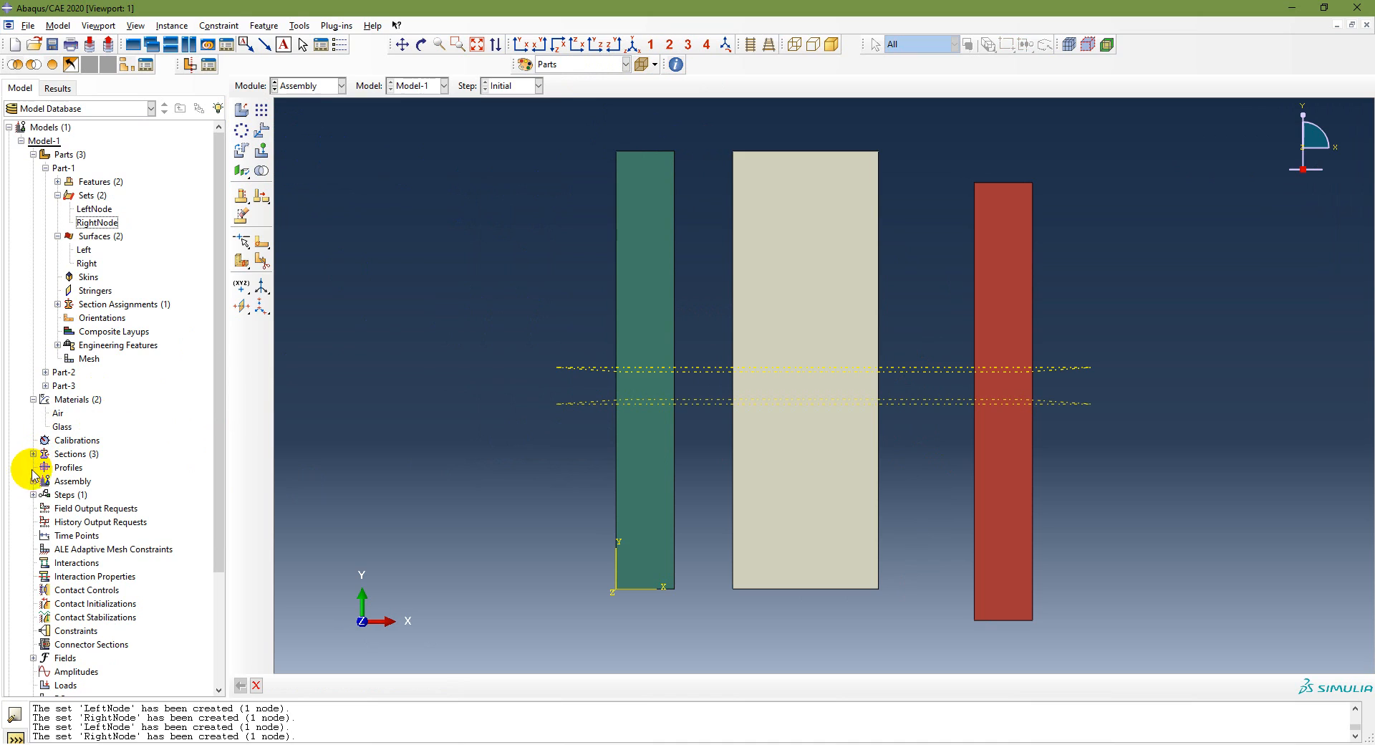
{"action": "left_click", "coordinate": [33, 480]}
{"action": "left_click", "coordinate": [45, 494]}
{"action": "left_click", "coordinate": [76, 508]}
{"action": "left_click", "coordinate": [79, 522]}
{"action": "left_click", "coordinate": [79, 536]}
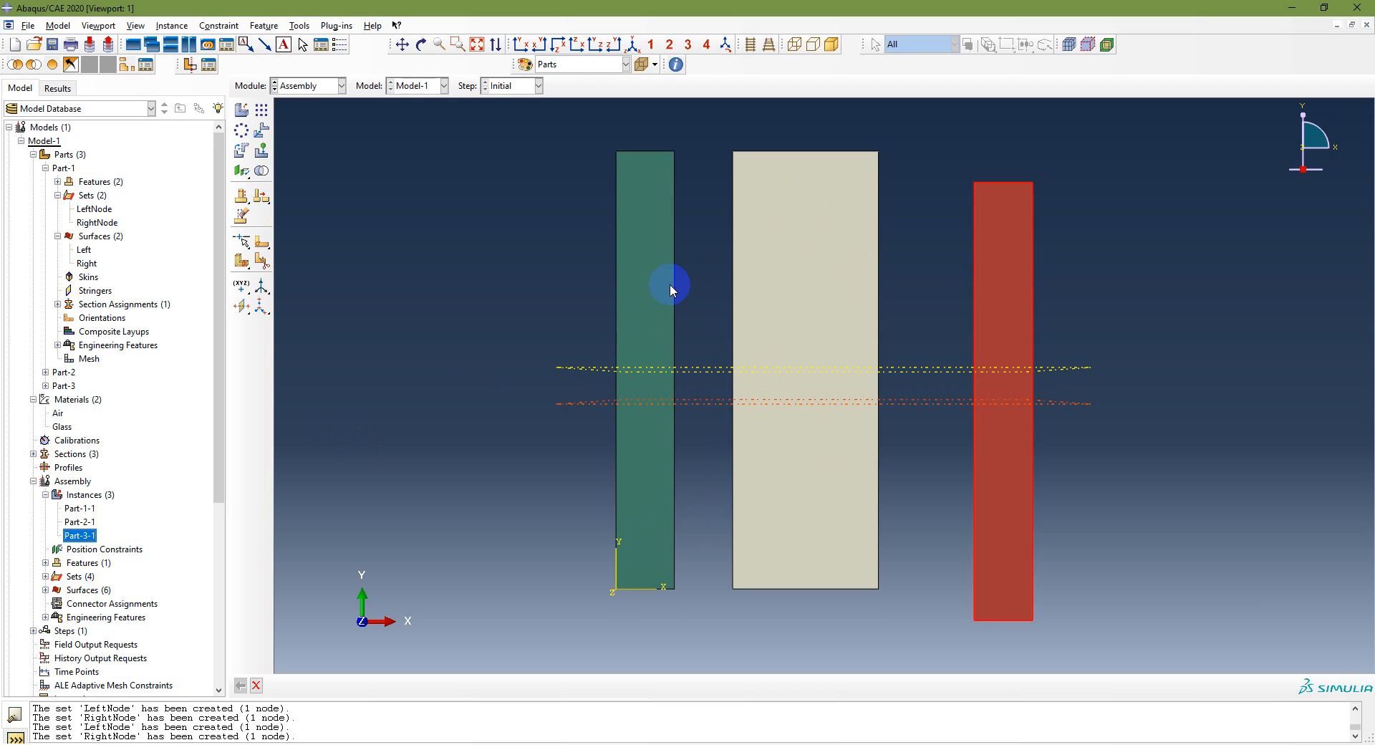
Translate the Part-2 instance from the midpoint of its left edge to the midpoint of the Part-1 instance's right edge.
{"action": "left_click", "coordinate": [262, 132]}
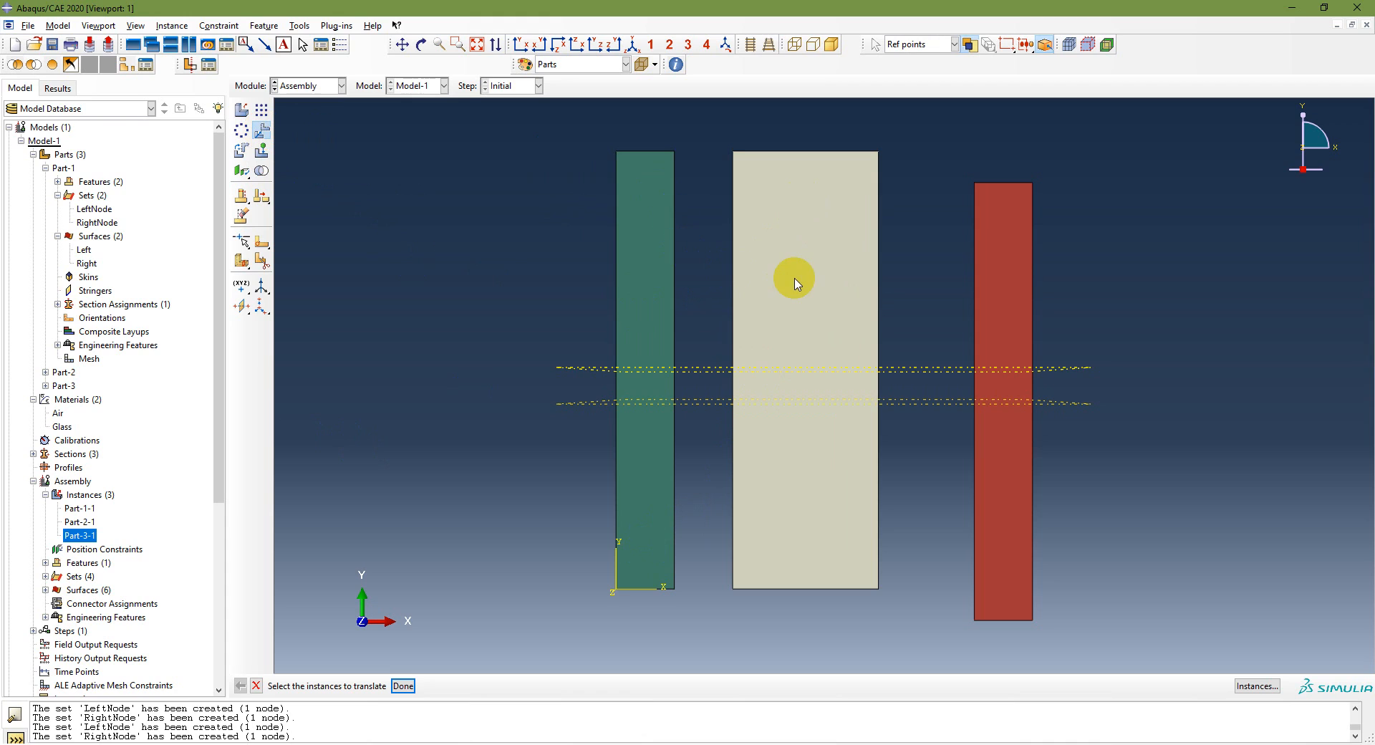
{"action": "left_click", "coordinate": [738, 299]}
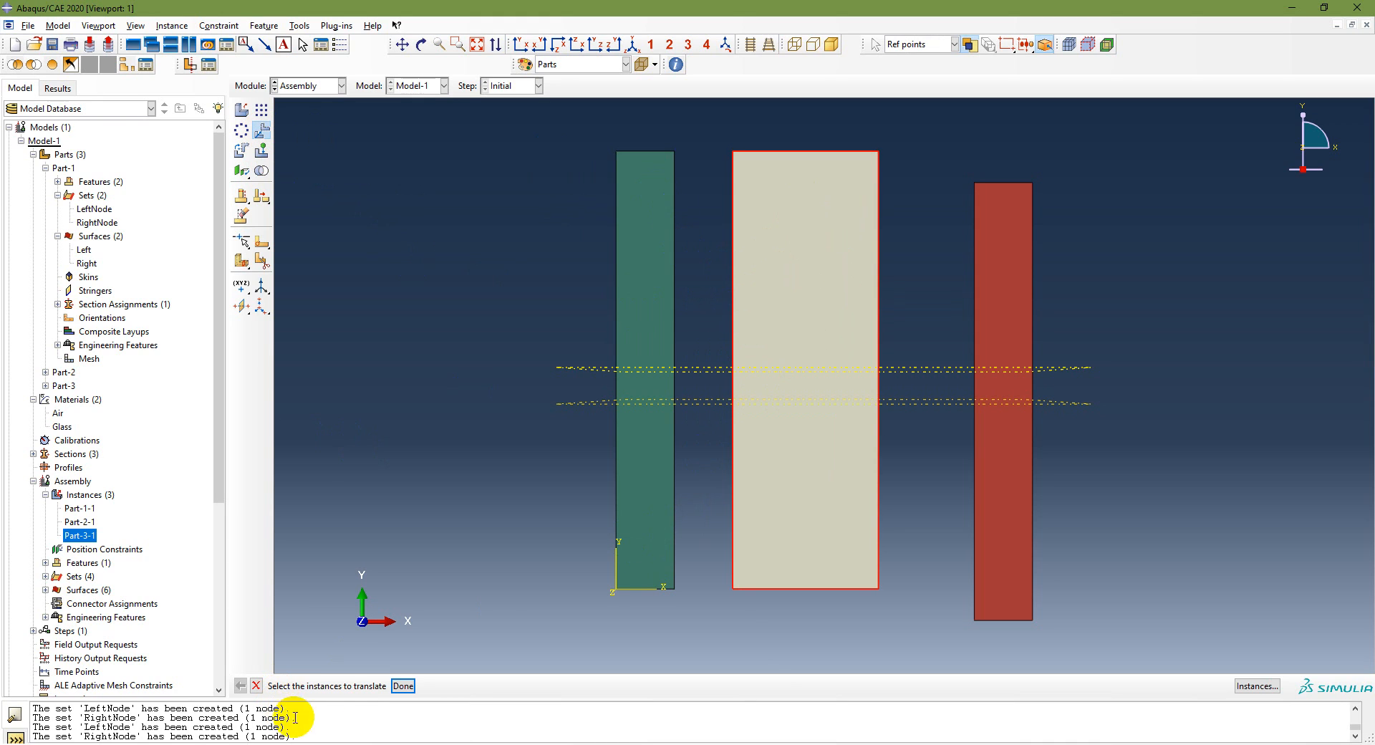
{"action": "left_click", "coordinate": [403, 685]}
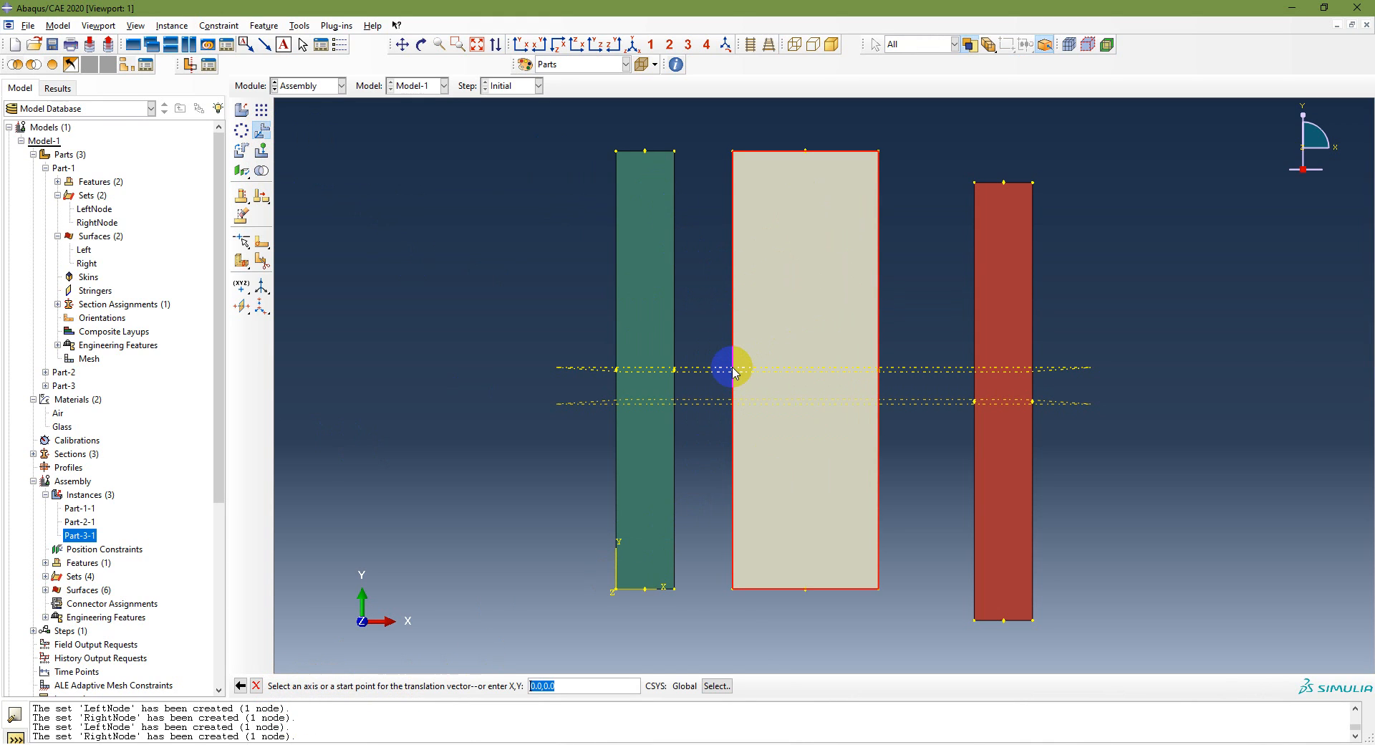
{"action": "scroll", "coordinate": [731, 371], "scroll_direction": "up", "scroll_amount": 5}
{"action": "scroll", "coordinate": [733, 372], "scroll_direction": "up", "scroll_amount": 1}
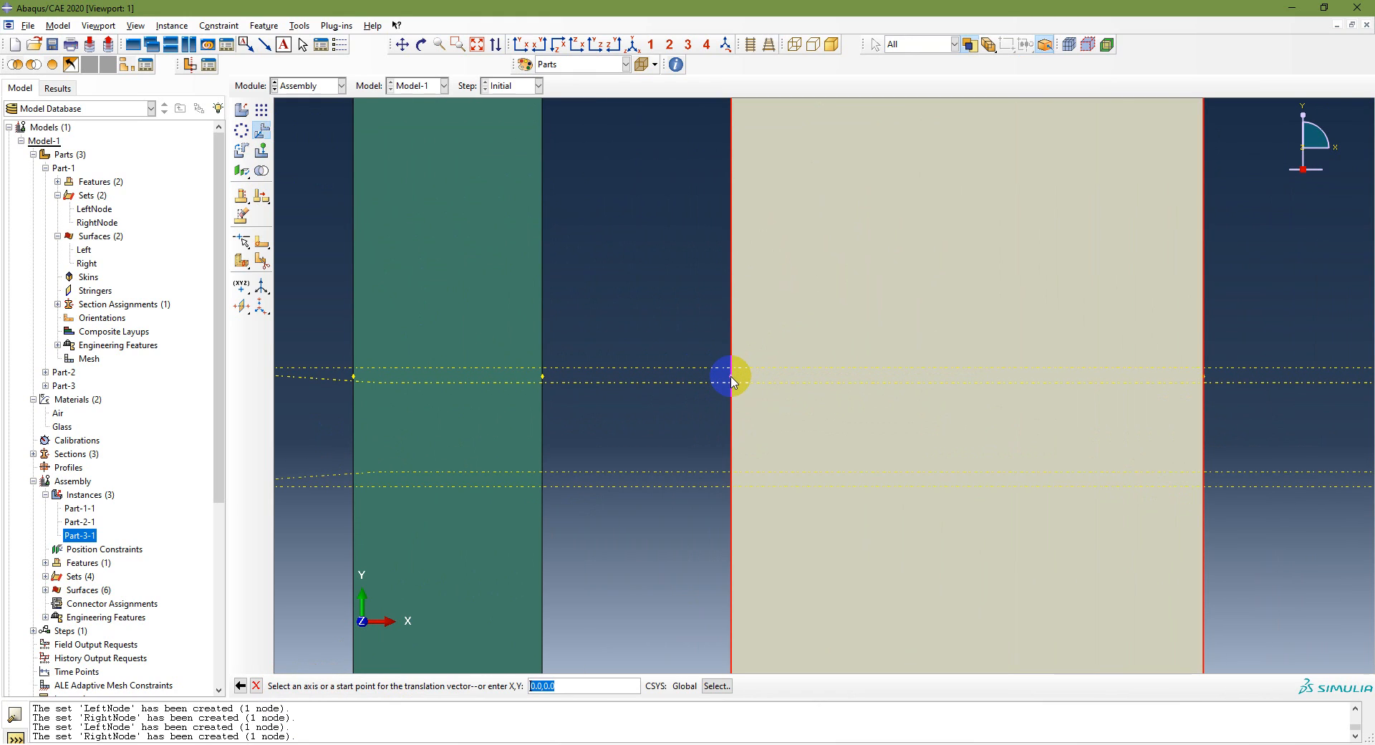
{"action": "left_click", "coordinate": [732, 379]}
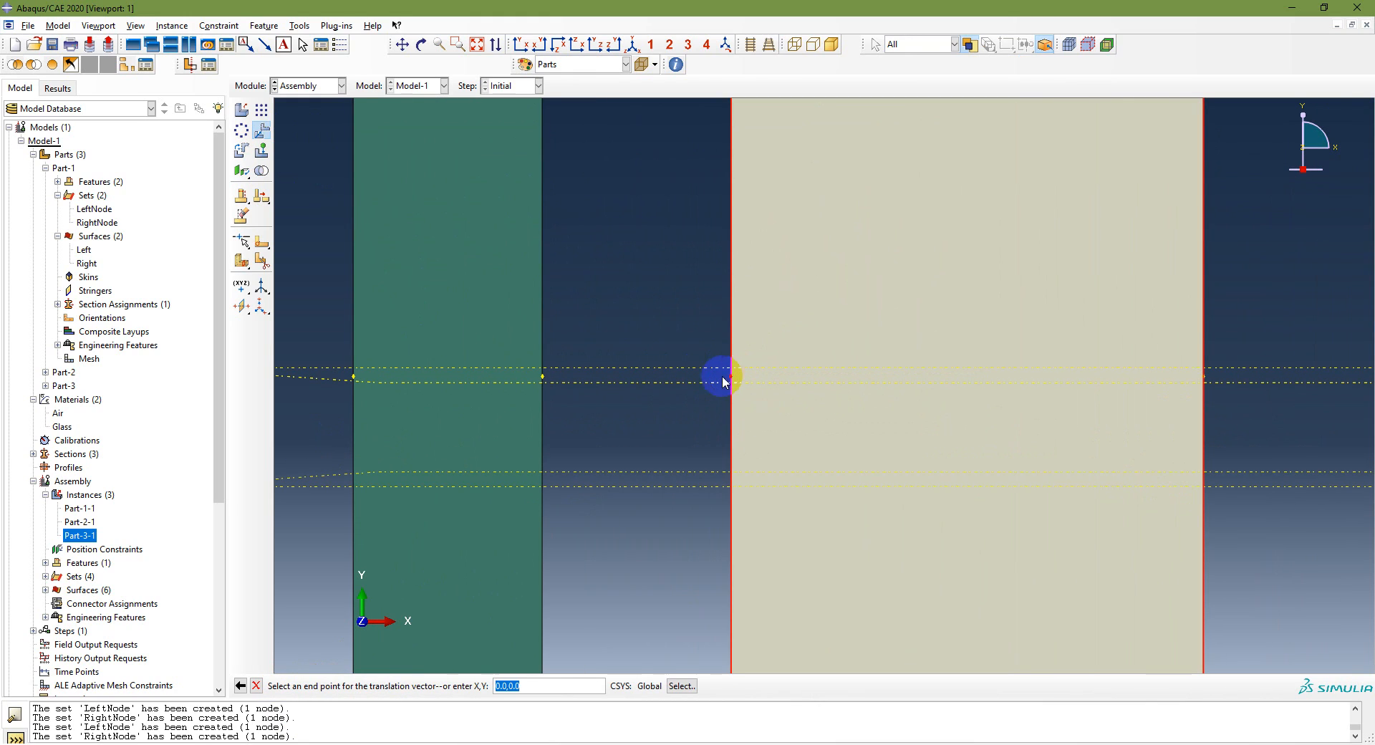
{"action": "left_click", "coordinate": [543, 375]}
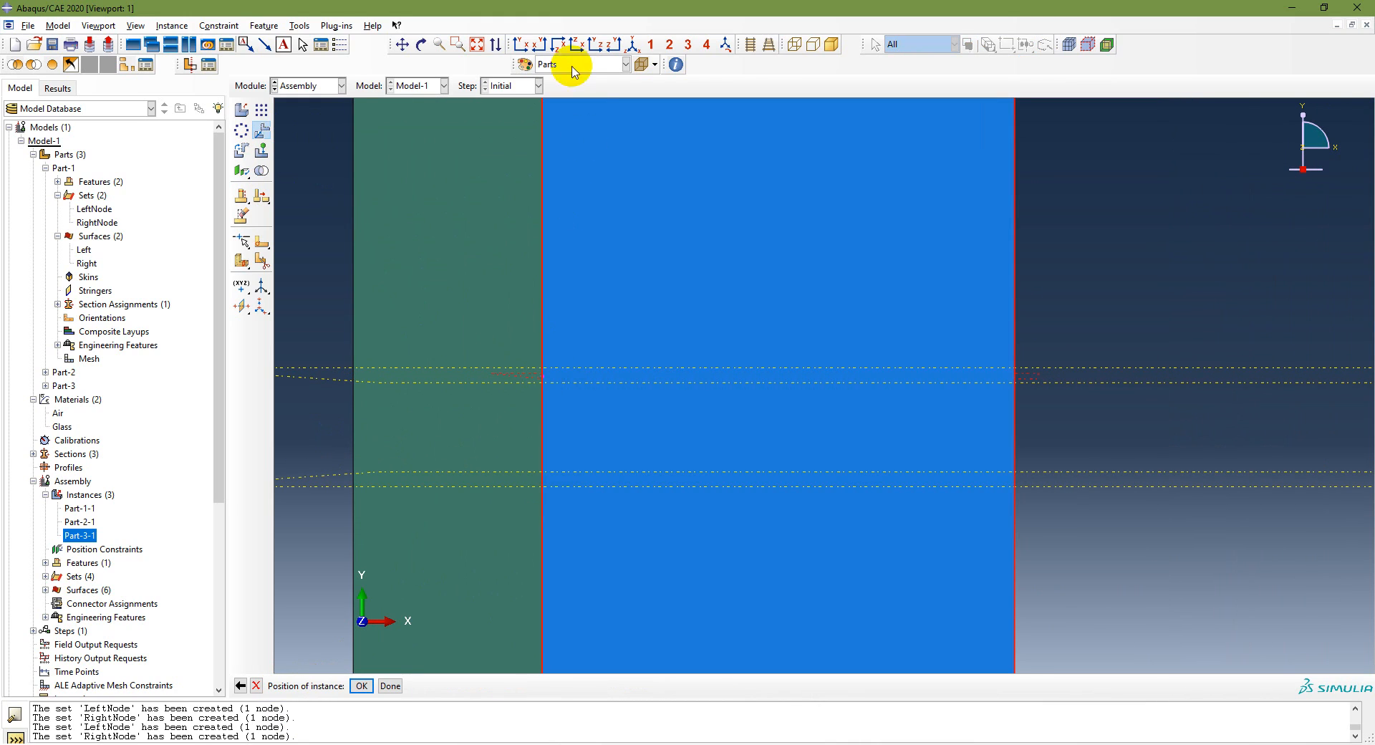
{"action": "left_click", "coordinate": [476, 44]}
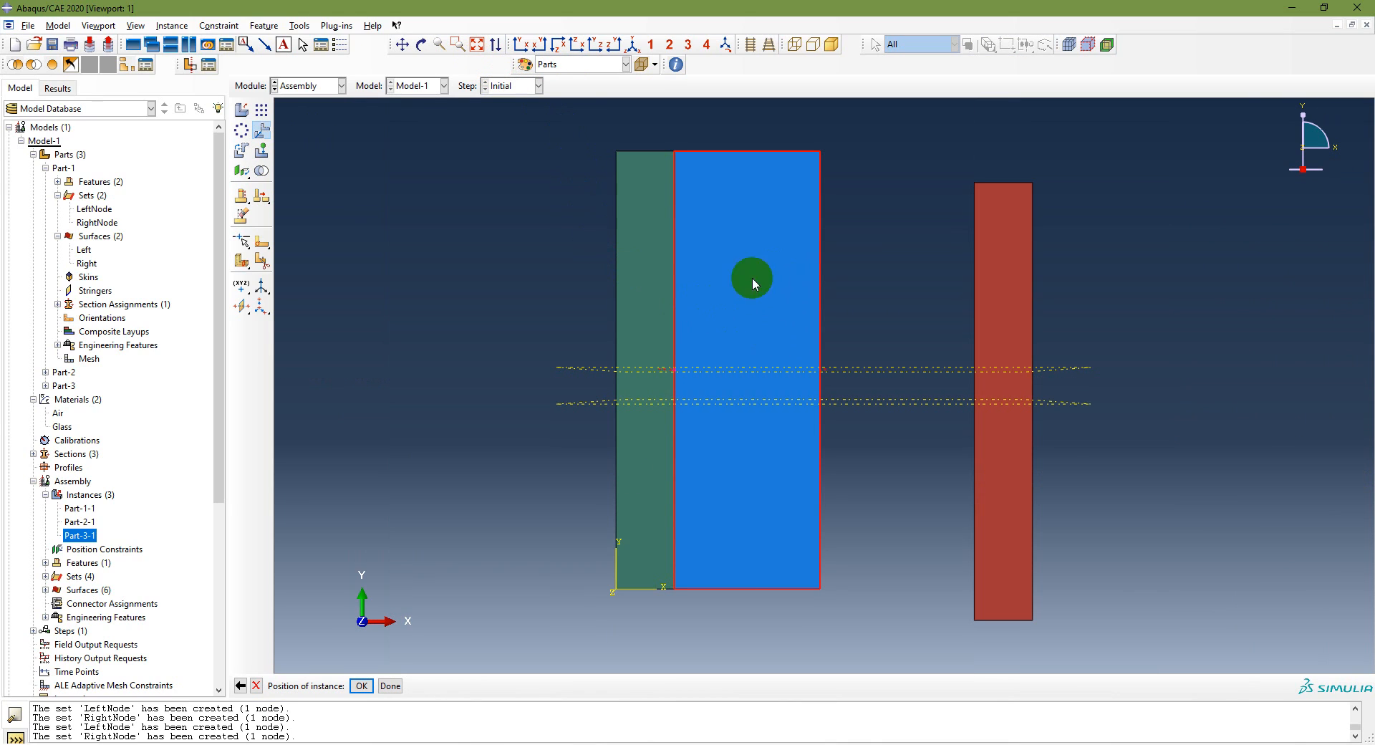
{"action": "left_click", "coordinate": [364, 686]}
{"action": "left_click", "coordinate": [401, 686]}
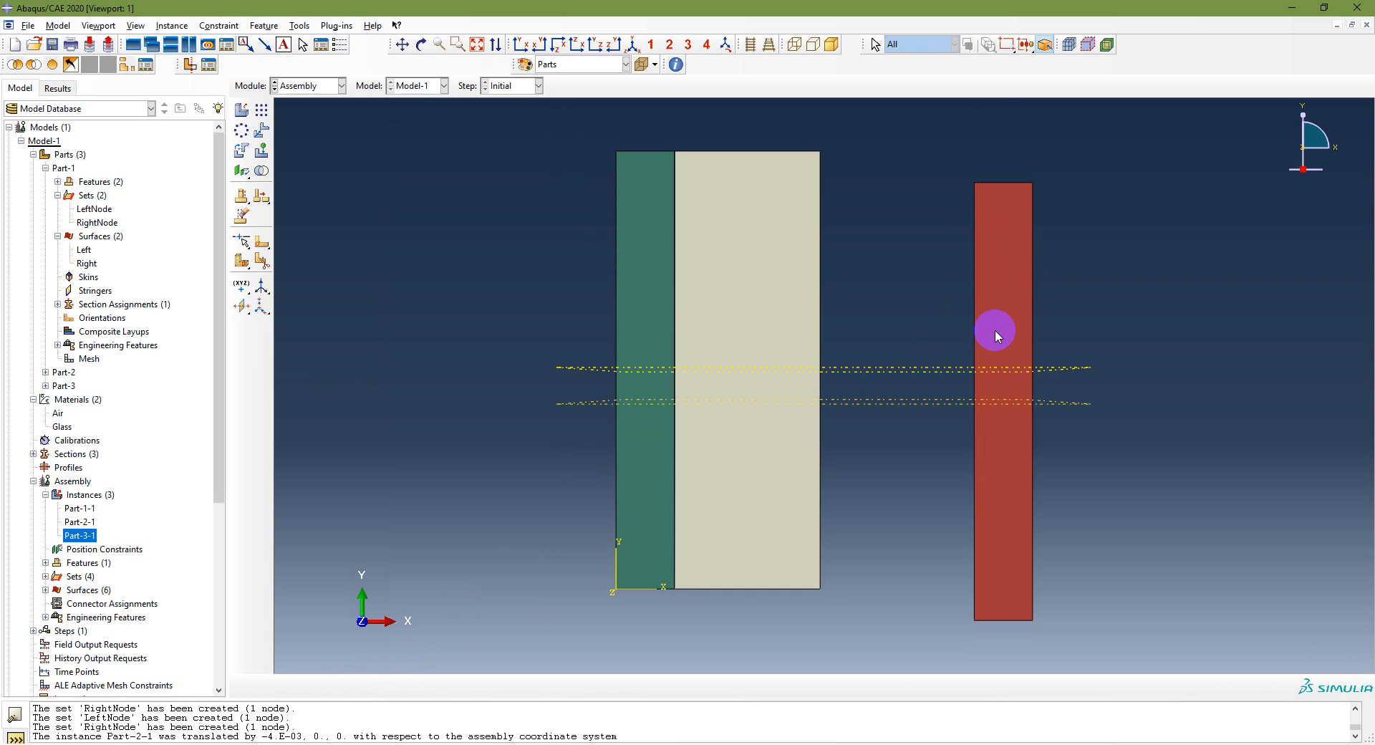
Translate the Part-3 instance from the midpoint of its left edge to the midpoint of the Part-2 instance's right edge.
{"action": "left_click", "coordinate": [79, 521]}
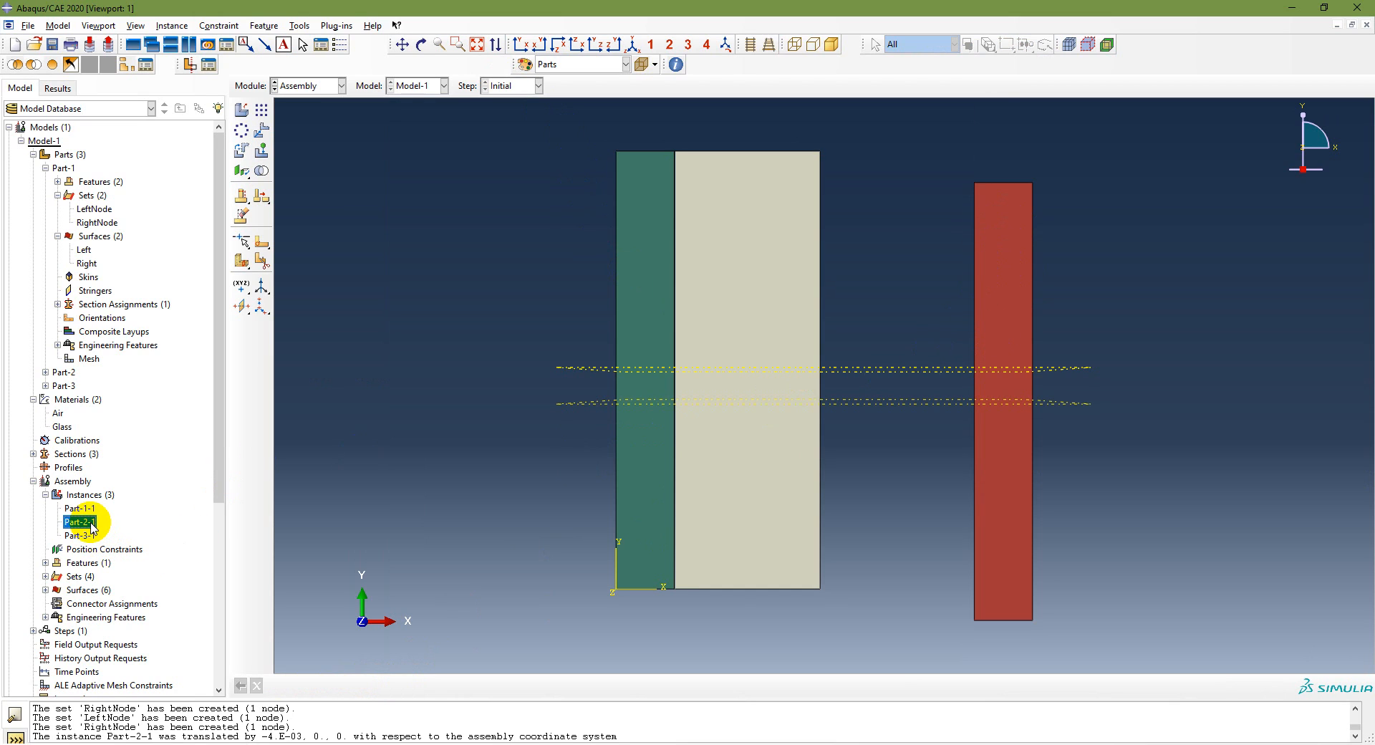
{"action": "left_click", "coordinate": [79, 536]}
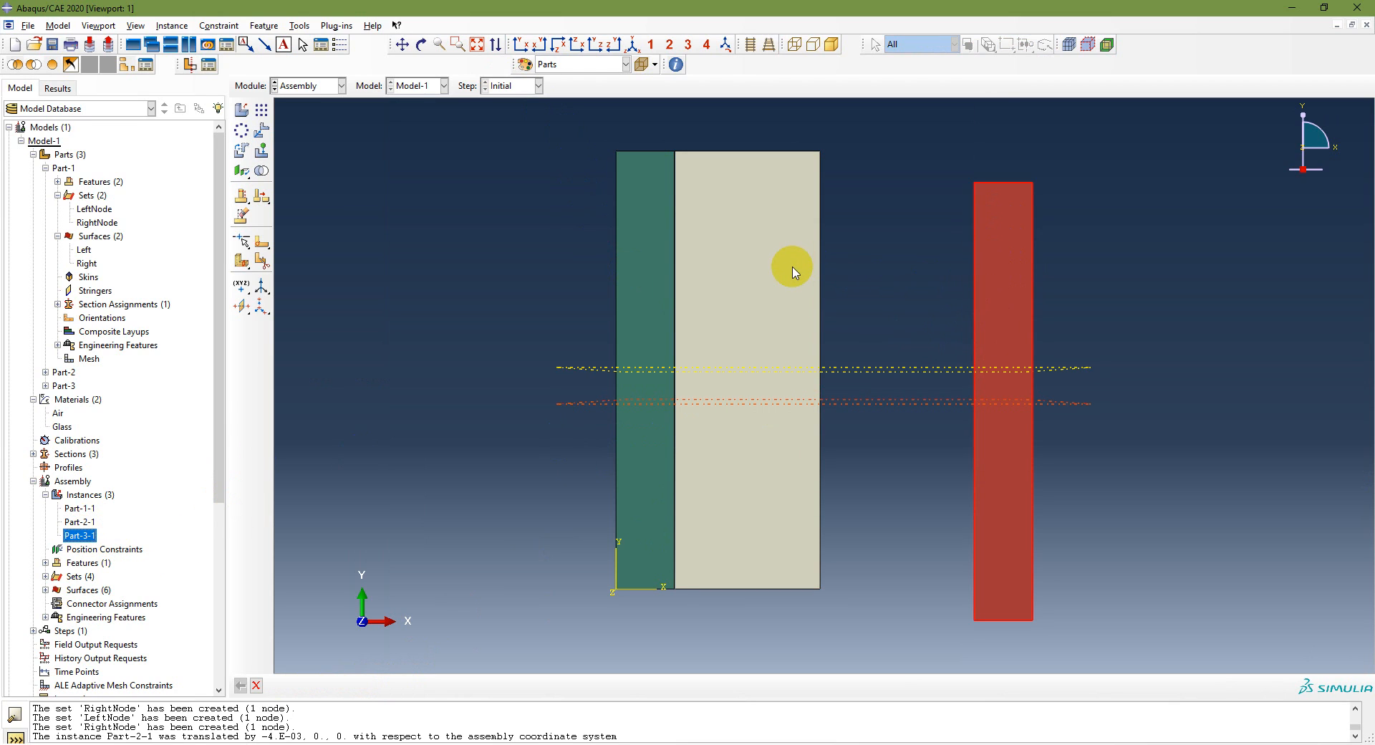
{"action": "left_click", "coordinate": [262, 133]}
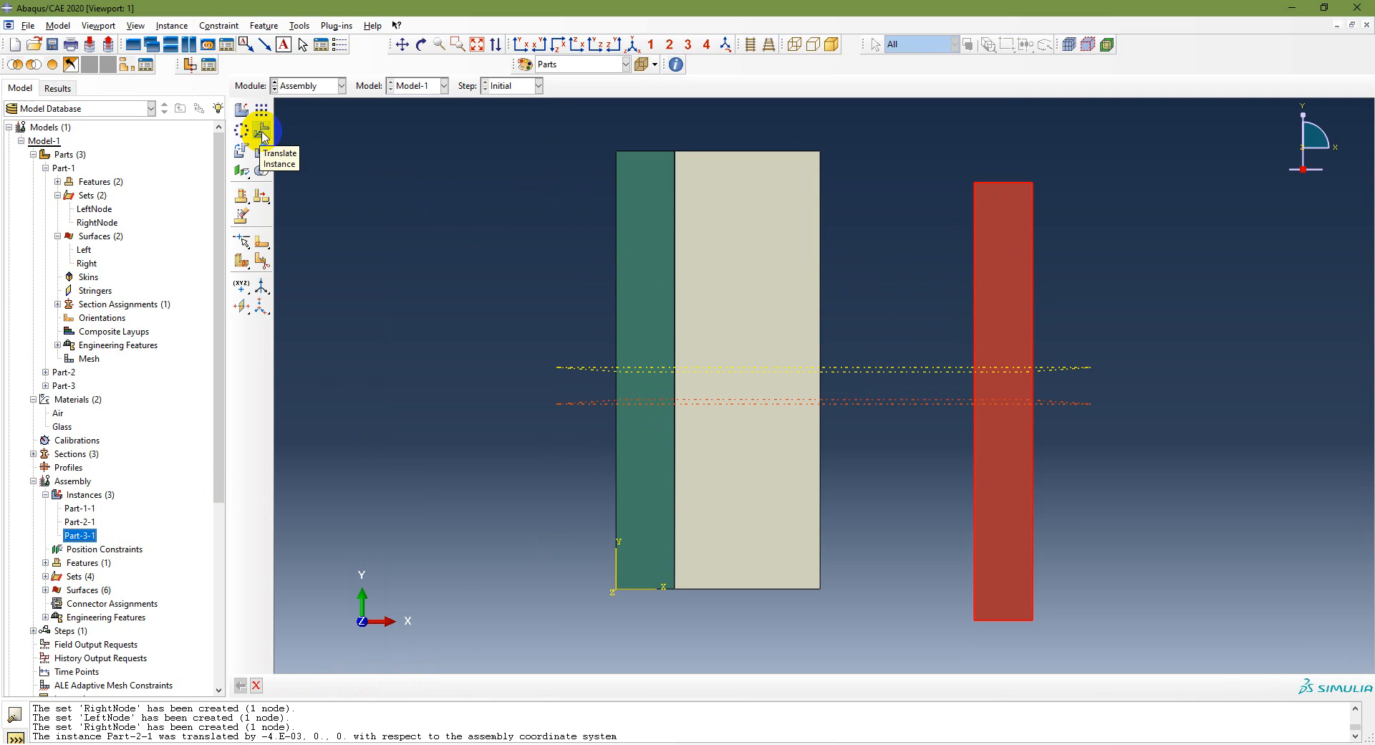
{"action": "left_click", "coordinate": [999, 332]}
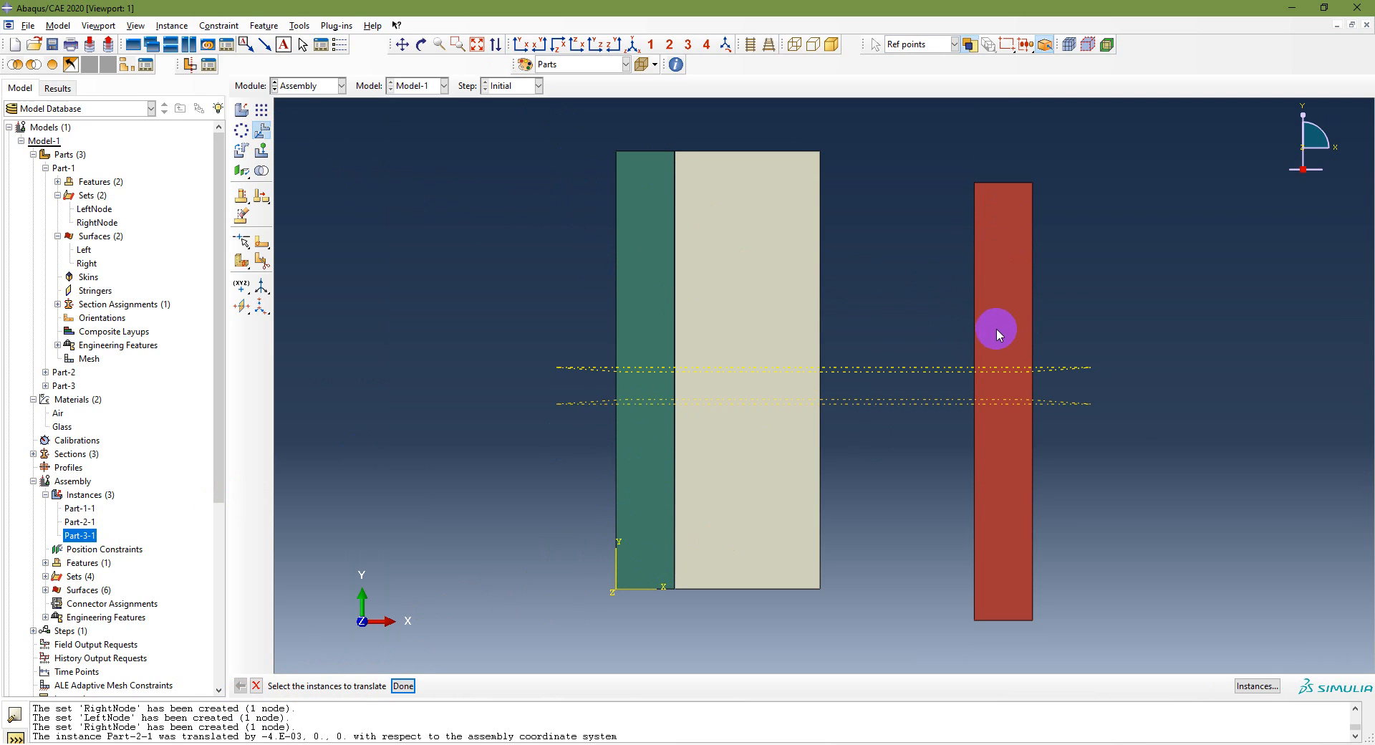
{"action": "left_click", "coordinate": [401, 686]}
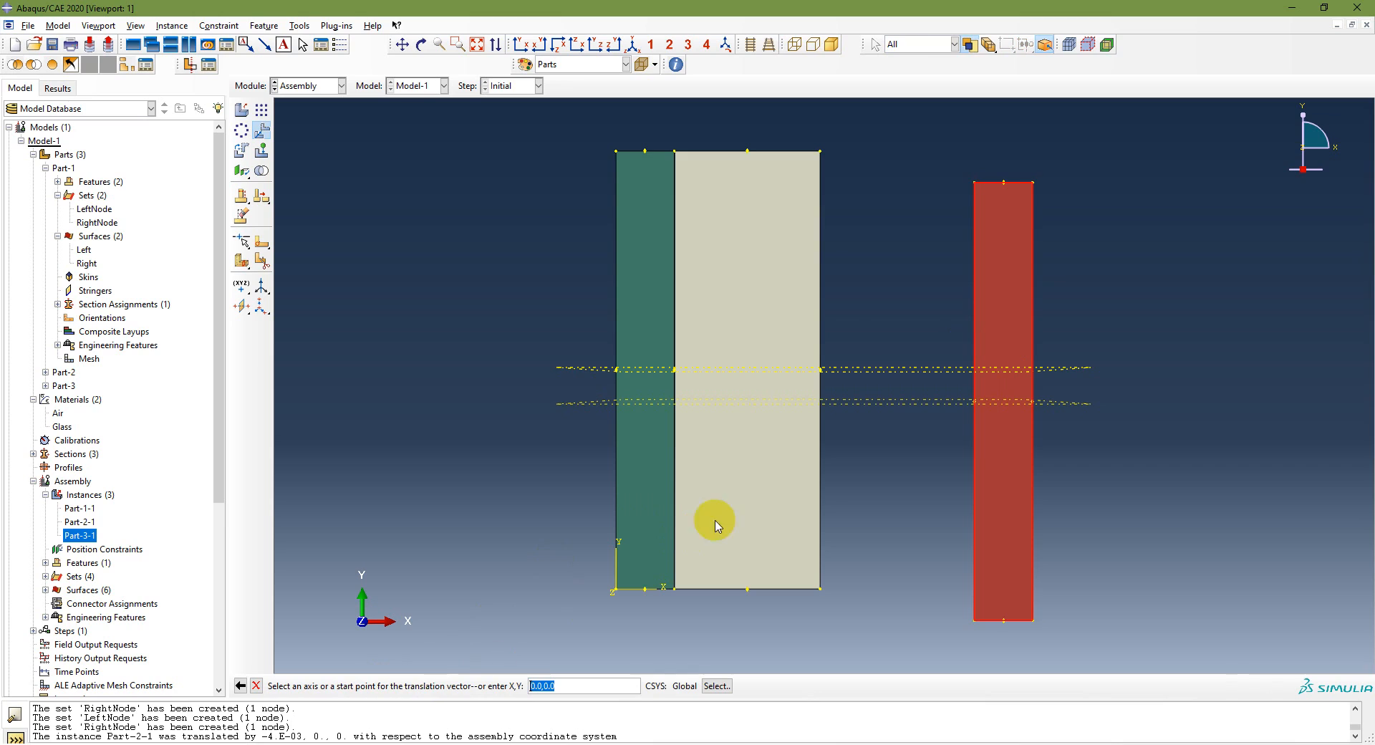
{"action": "left_click", "coordinate": [974, 403]}
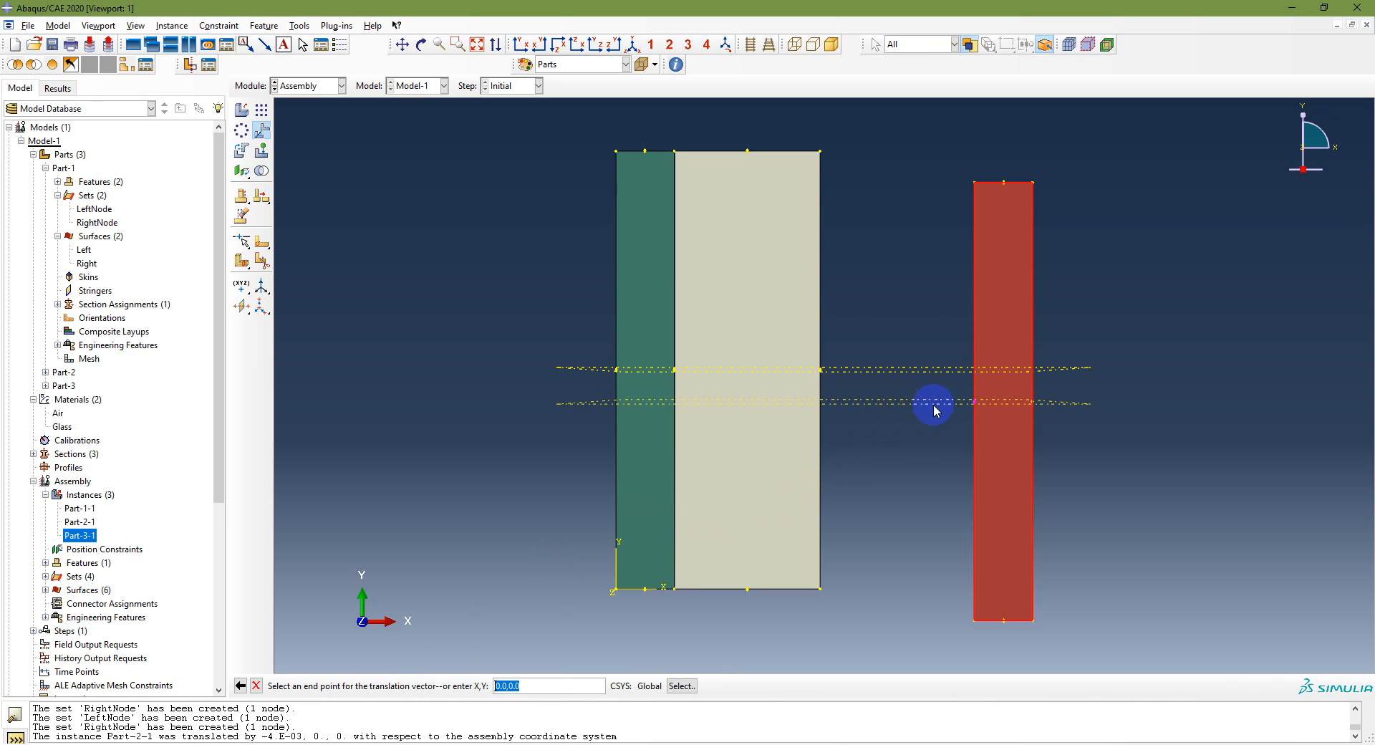
{"action": "left_click", "coordinate": [820, 370]}
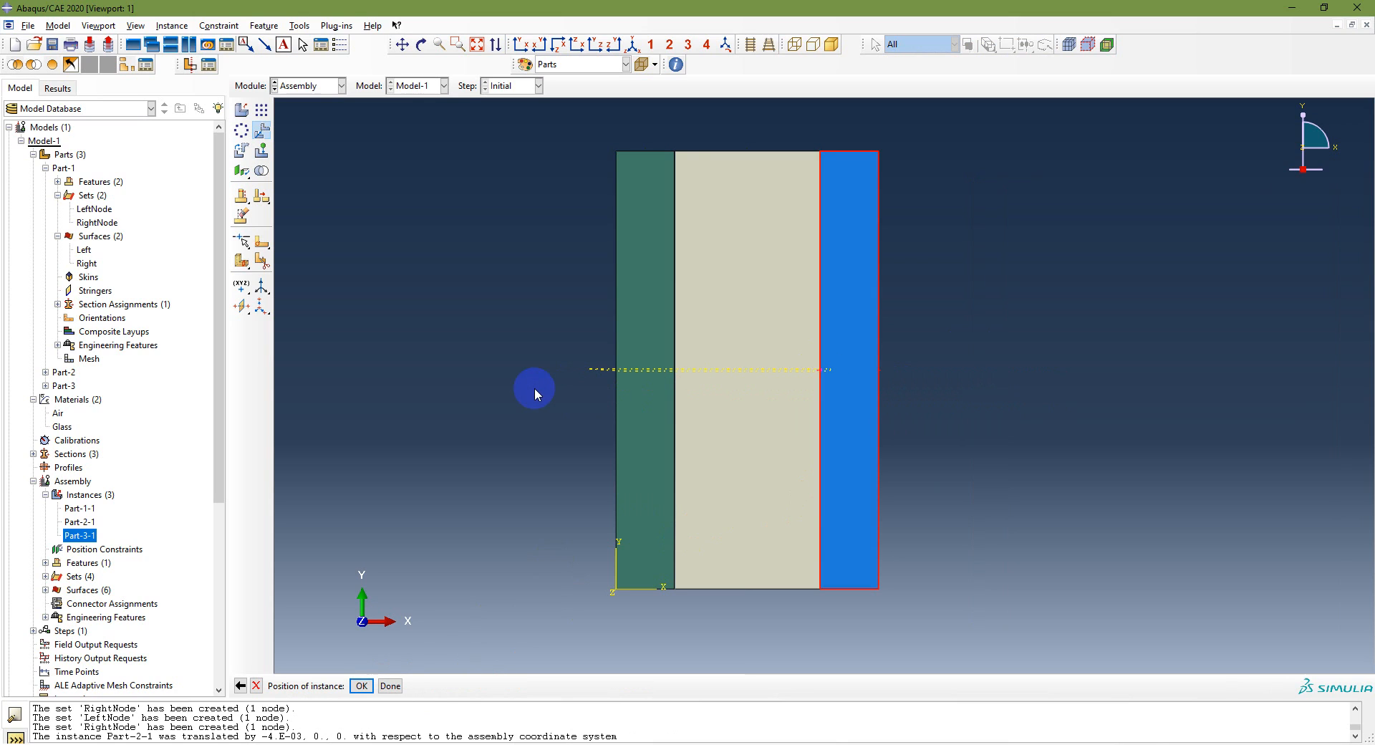
{"action": "left_click", "coordinate": [362, 686]}
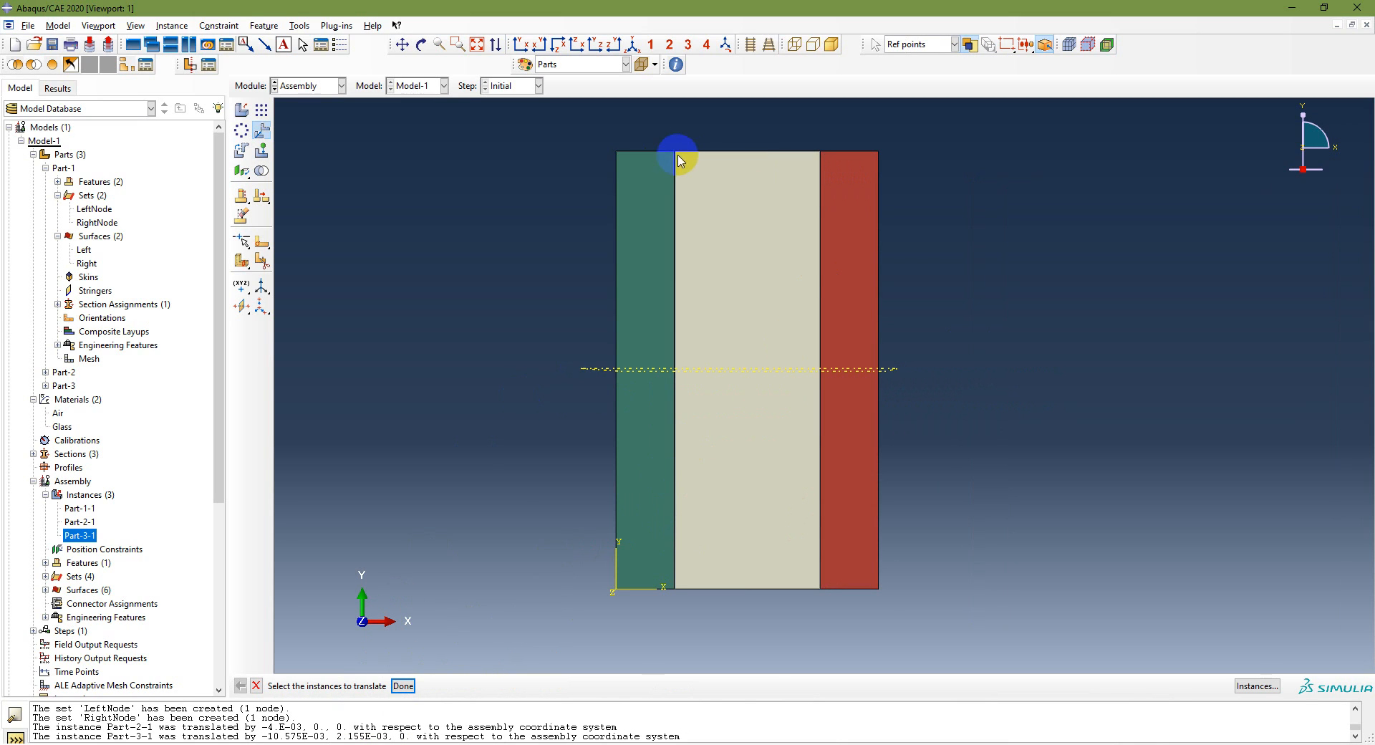
Examine the assembled layers in isometric view, highlighting each of the three instances, and return to the front XY view.
{"action": "left_click", "coordinate": [632, 47]}
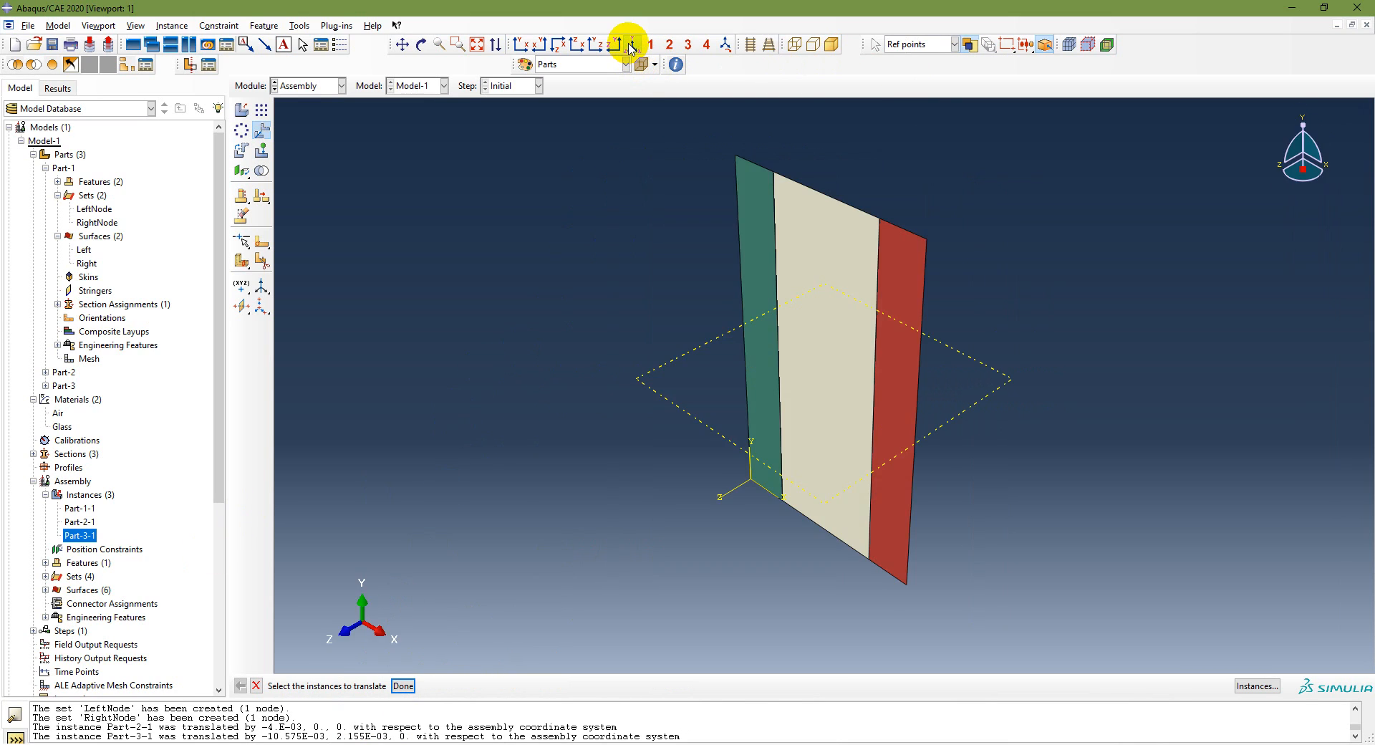
{"action": "left_click", "coordinate": [81, 508]}
{"action": "left_click", "coordinate": [81, 522]}
{"action": "left_click", "coordinate": [80, 535]}
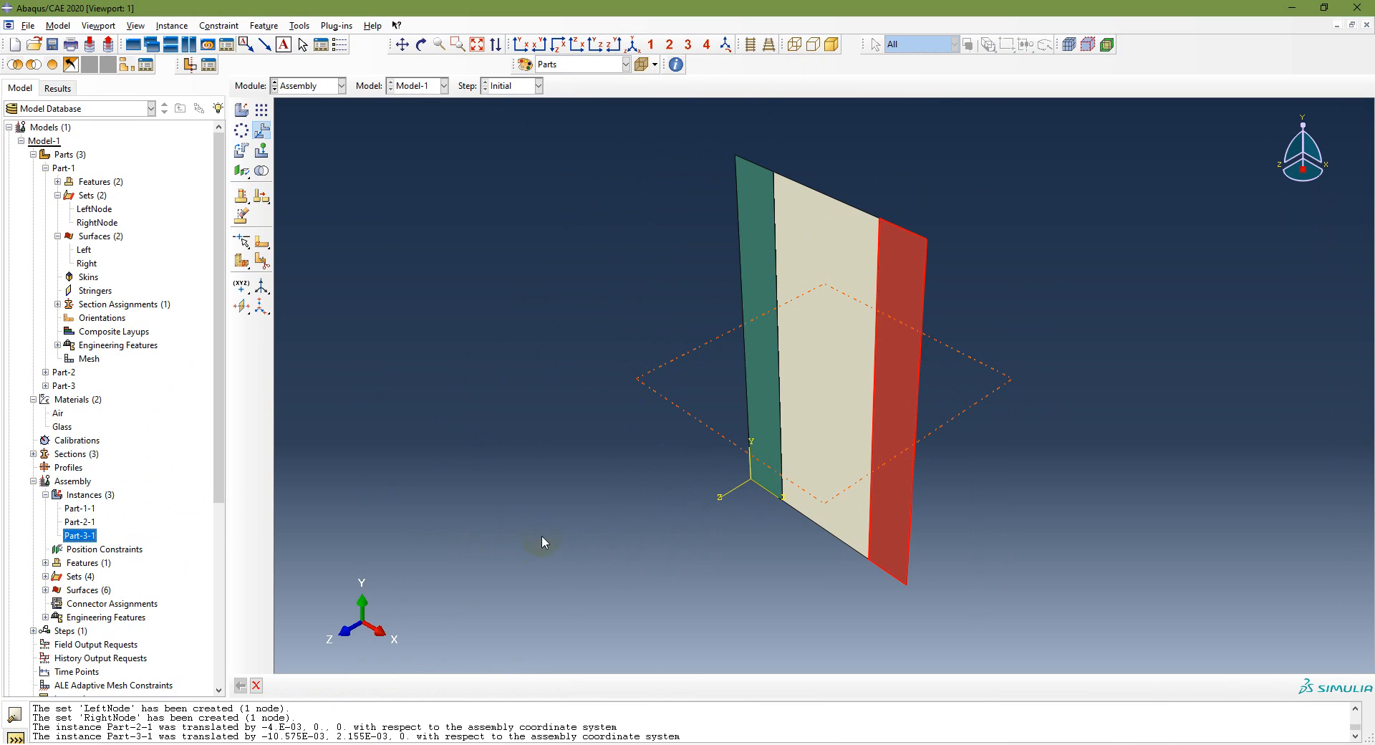
{"action": "left_click", "coordinate": [518, 45]}
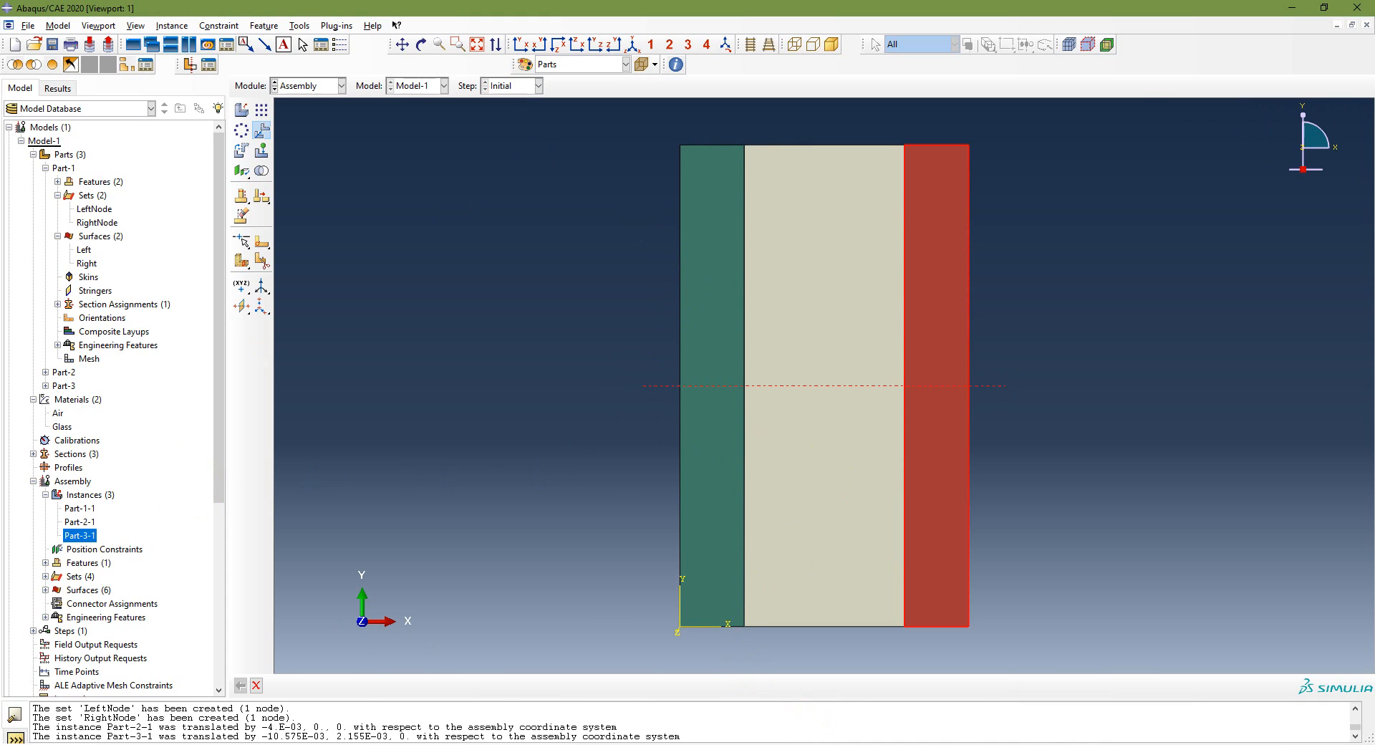
Consult the PowerPoint modeling slide, and create a steady-state Heat transfer step named HeatTransfer after Initial with a time period of 1.
{"action": "left_click", "coordinate": [814, 744]}
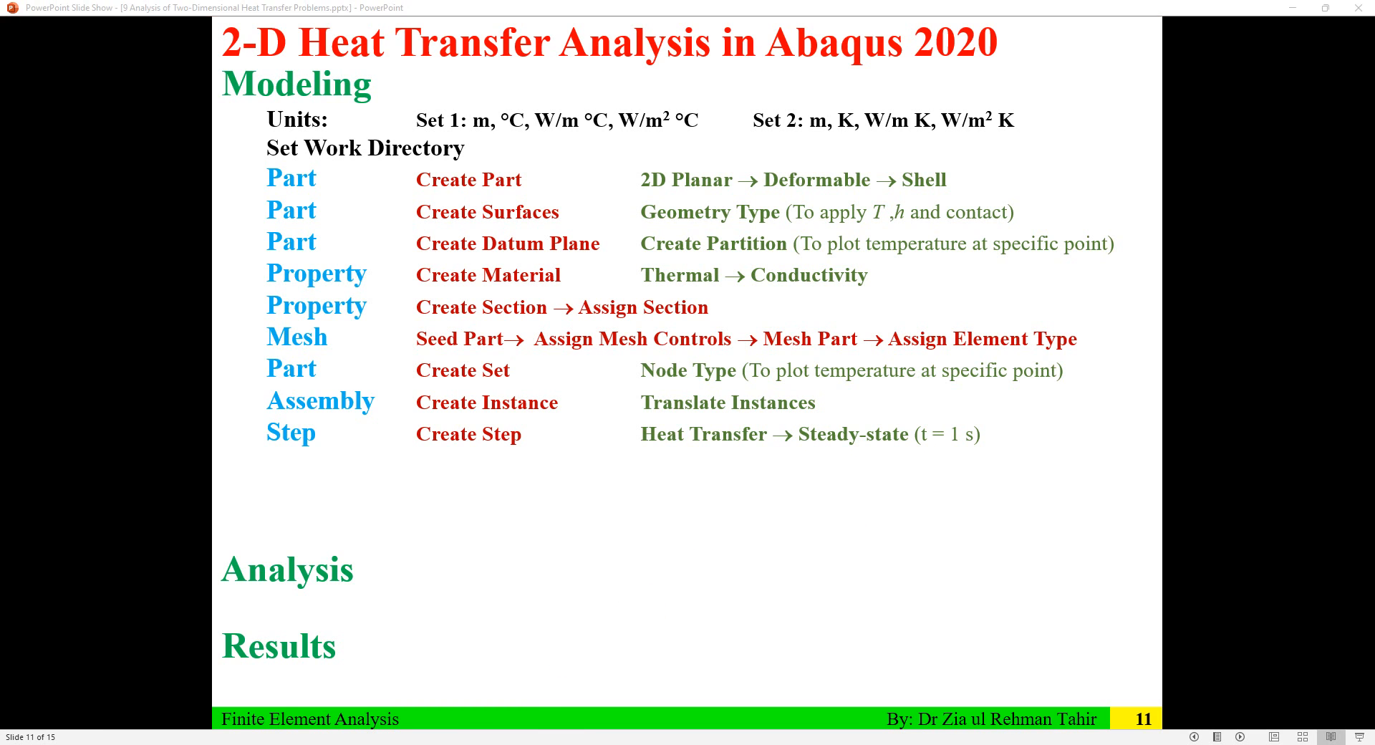
{"action": "key", "text": "alt+Tab"}
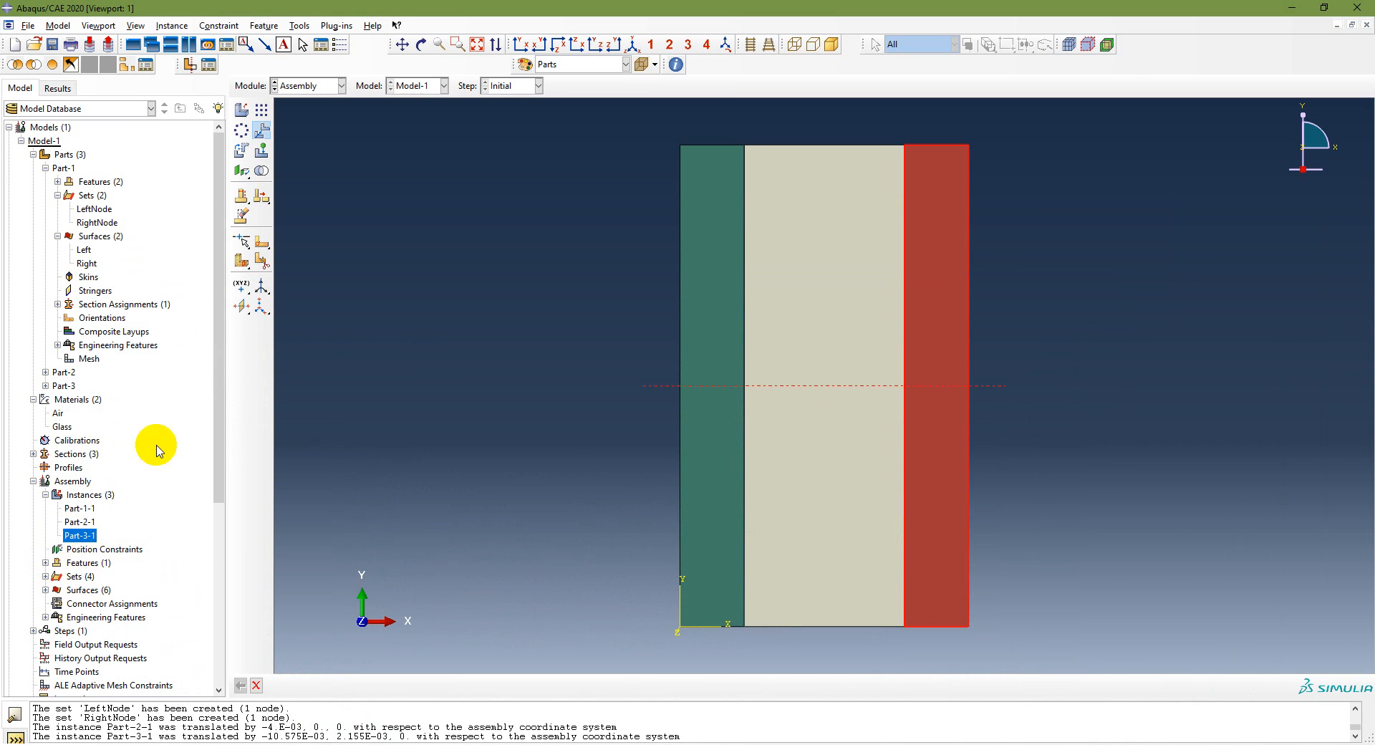
{"action": "left_click", "coordinate": [305, 85]}
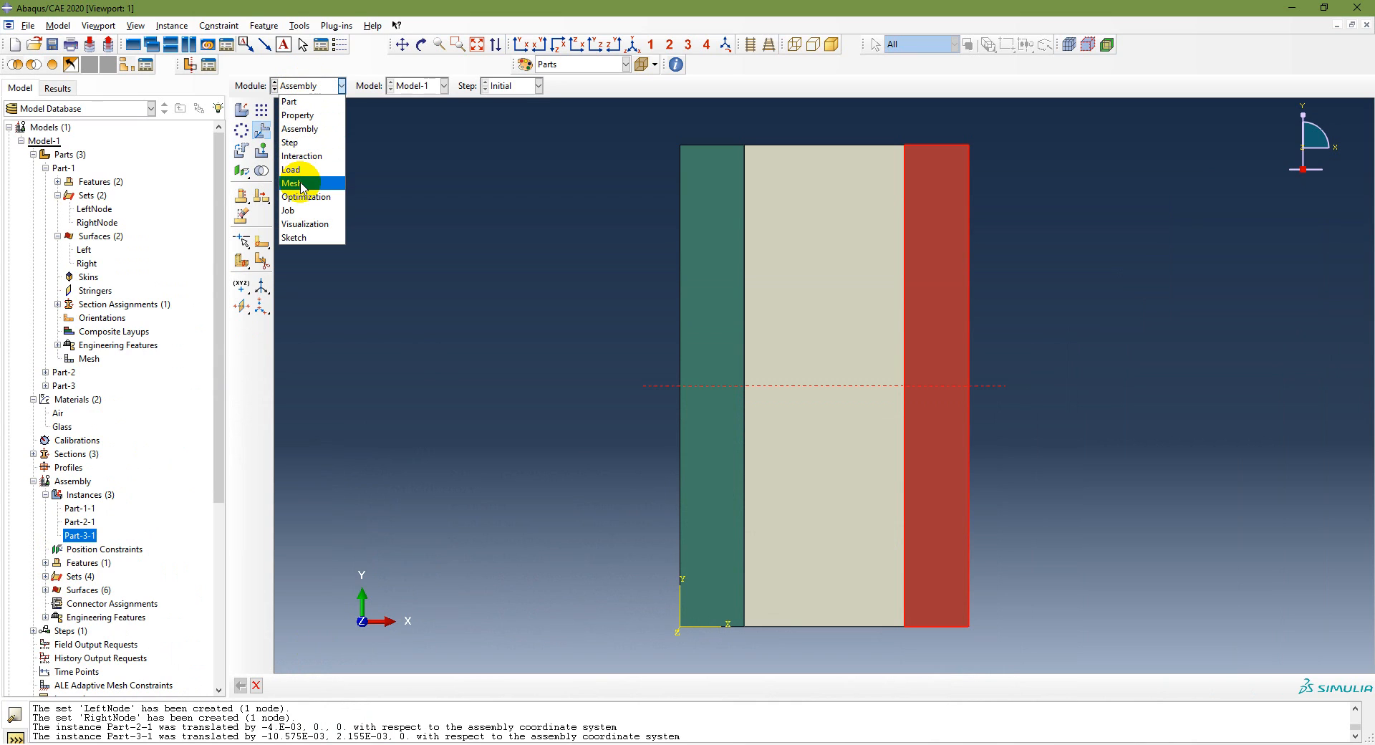
{"action": "left_click", "coordinate": [301, 142]}
{"action": "left_click", "coordinate": [241, 111]}
{"action": "double_click", "coordinate": [605, 282]}
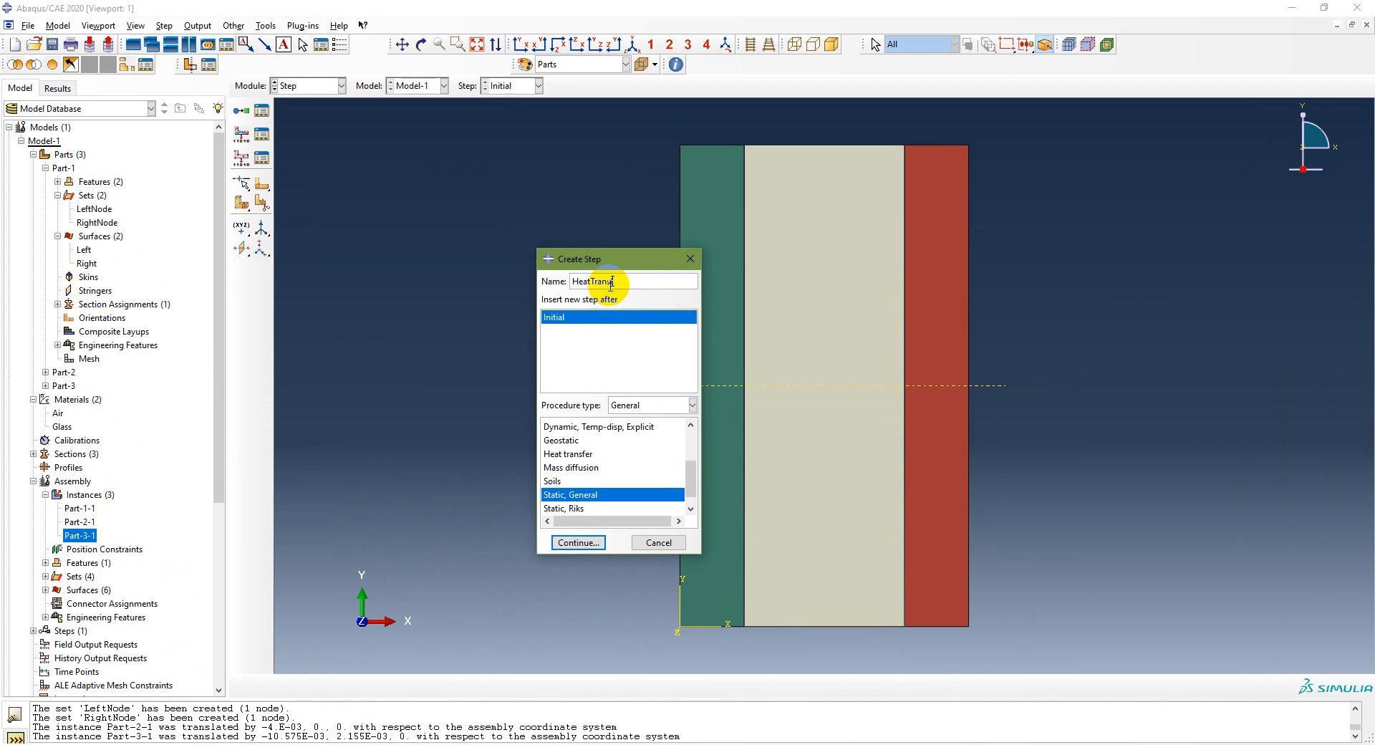
{"action": "left_click", "coordinate": [589, 456]}
{"action": "left_click", "coordinate": [577, 542]}
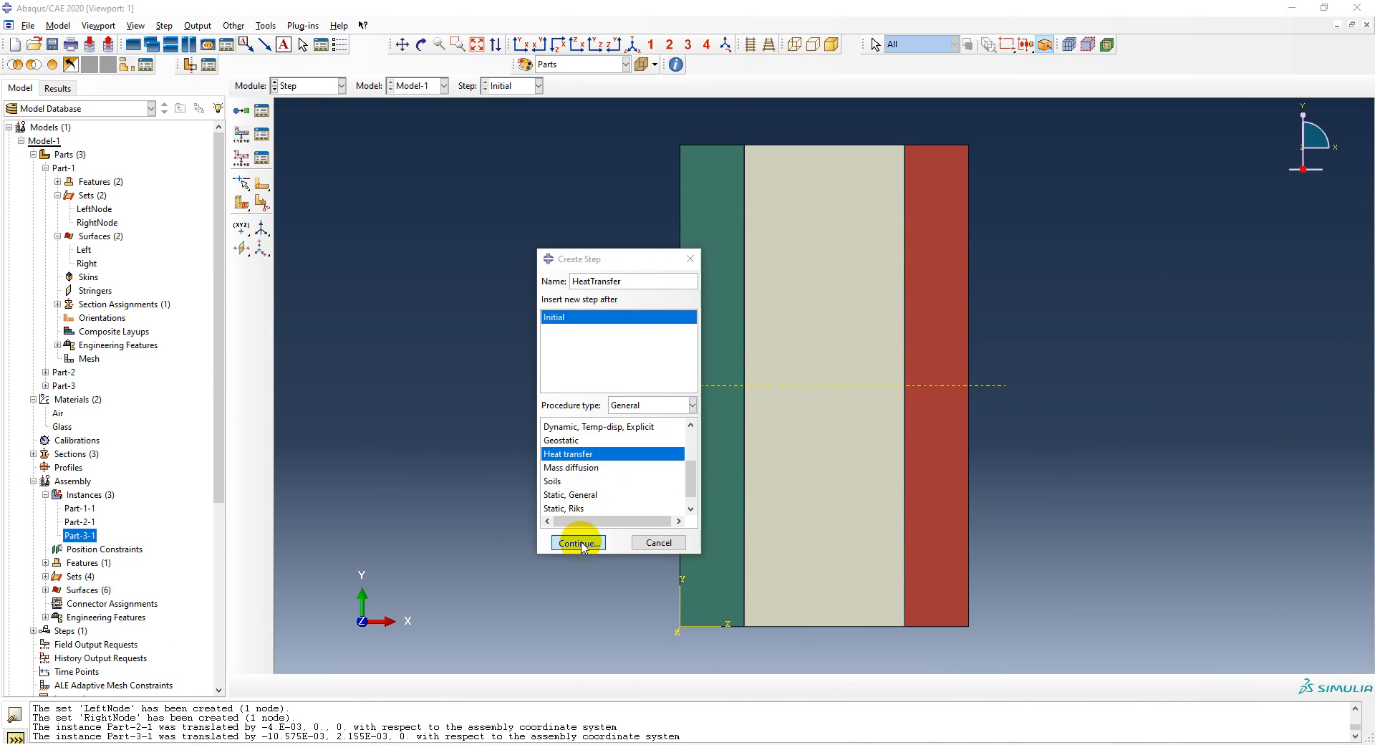
{"action": "left_click", "coordinate": [393, 188]}
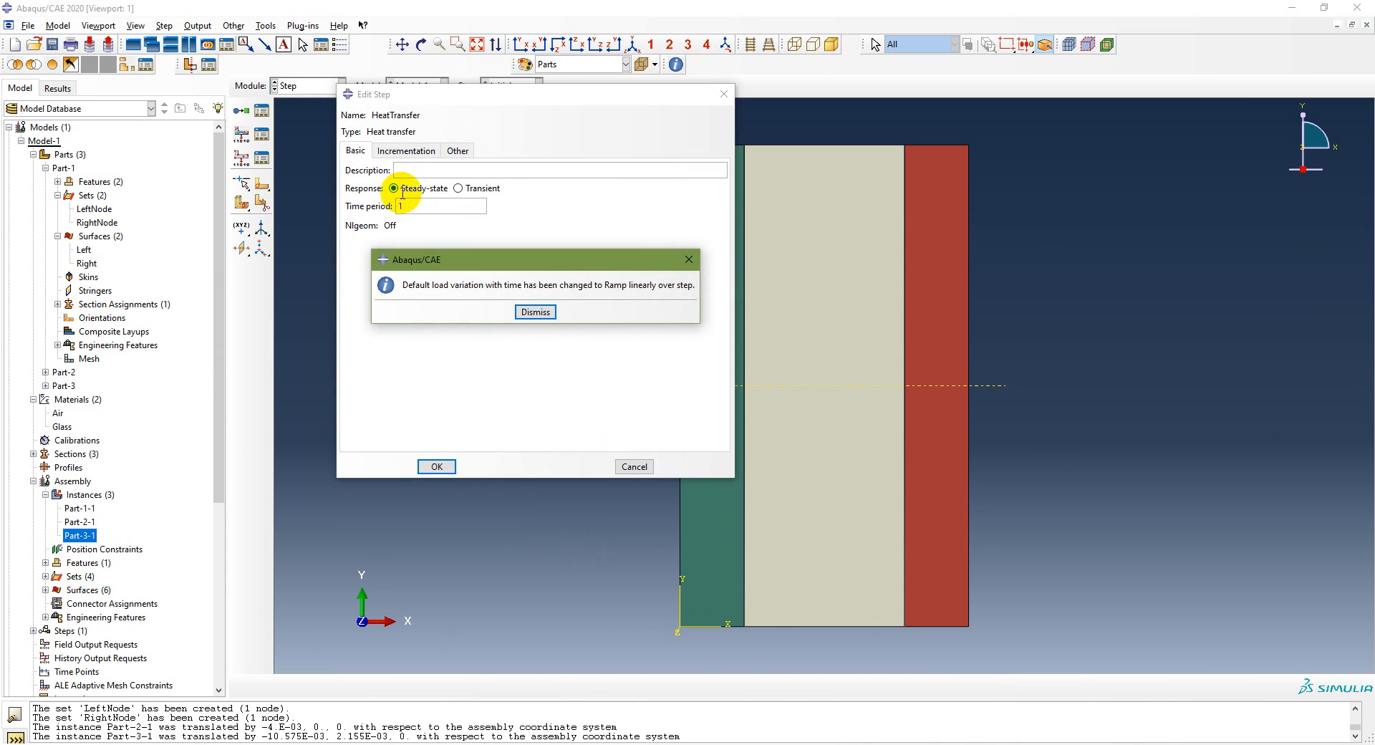
{"action": "left_click", "coordinate": [535, 312]}
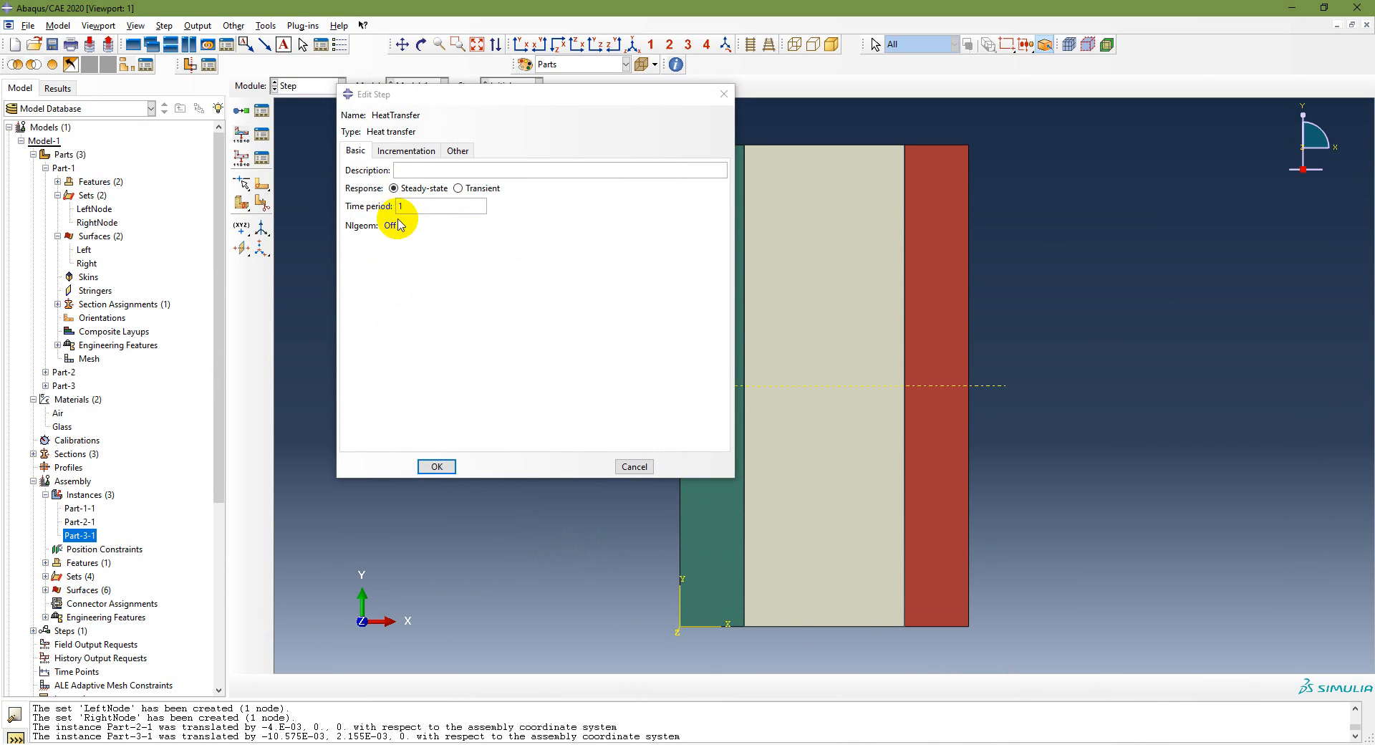
{"action": "left_click", "coordinate": [438, 466]}
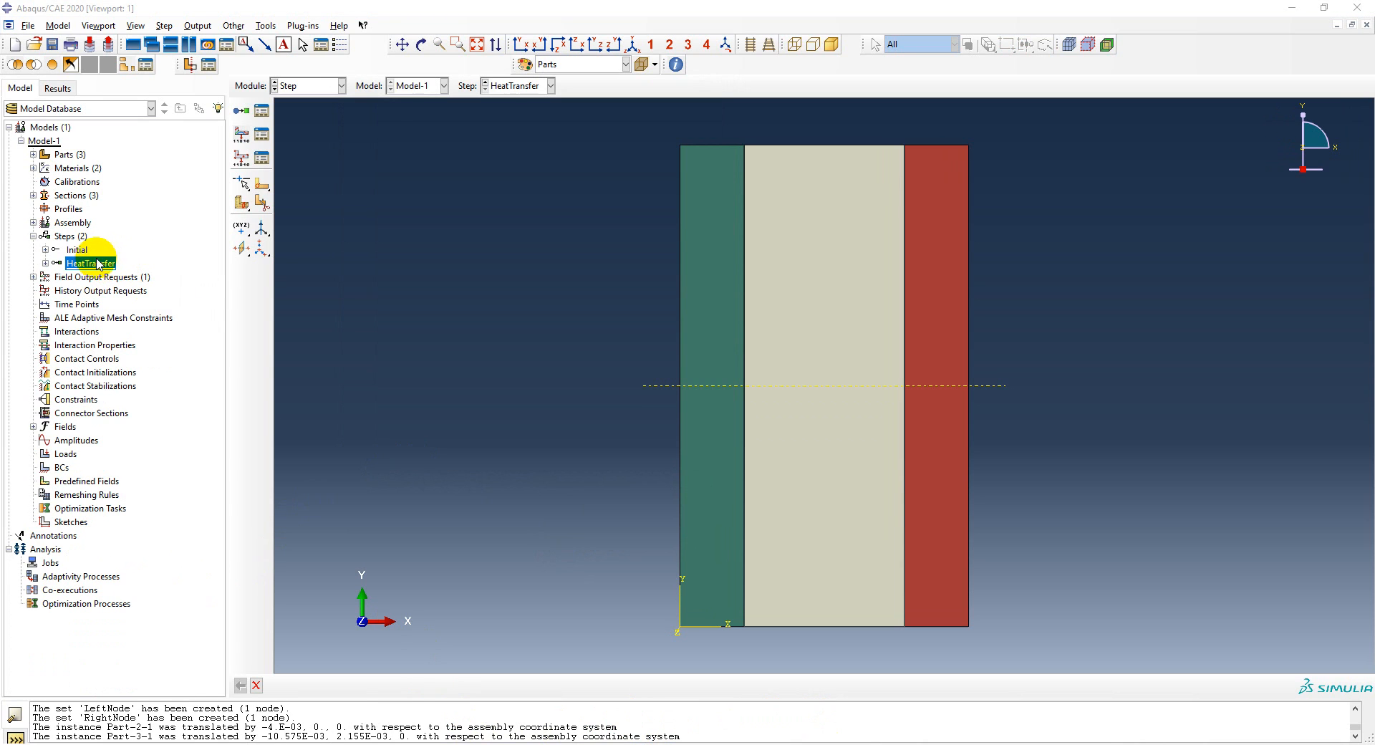
Review the basic settings of the HeatTransfer step and consult the PowerPoint modeling slide for the interaction stage.
{"action": "mouse_move", "coordinate": [91, 267]}
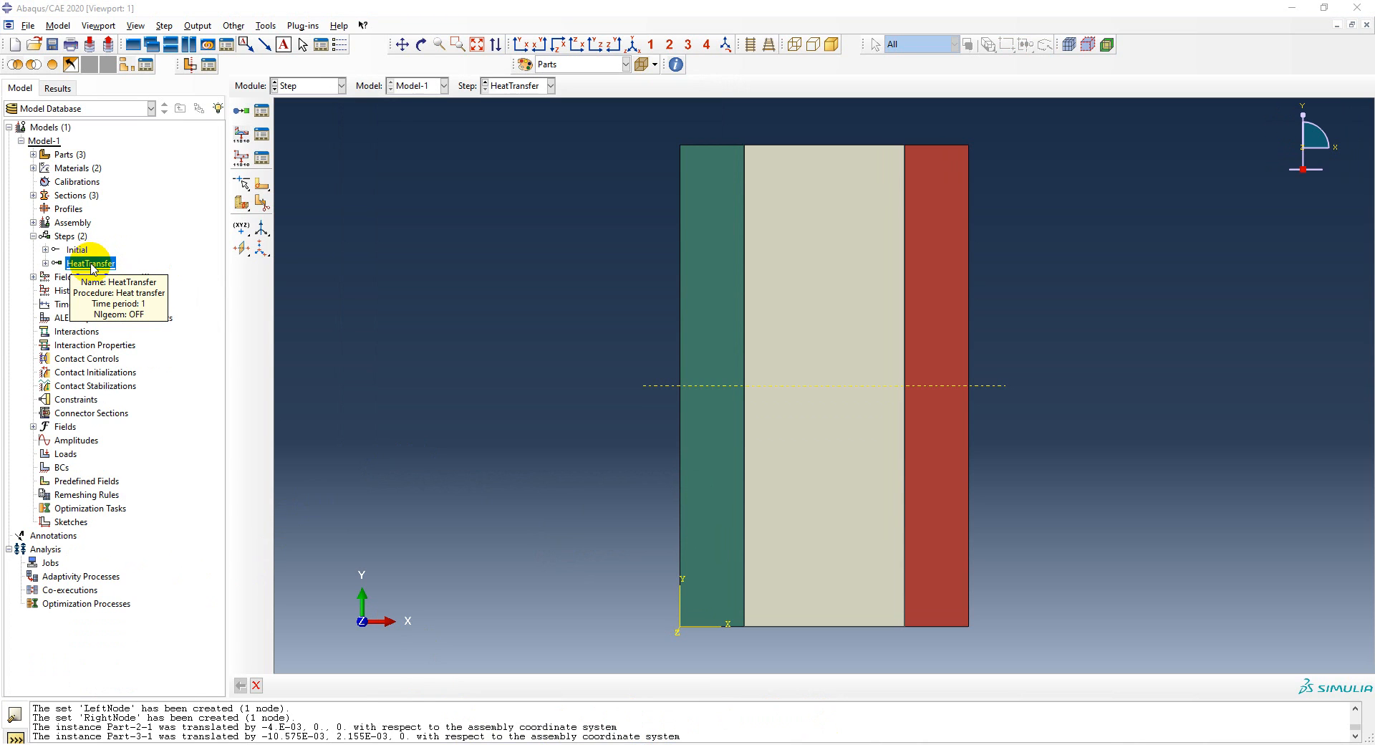
{"action": "double_click", "coordinate": [91, 263]}
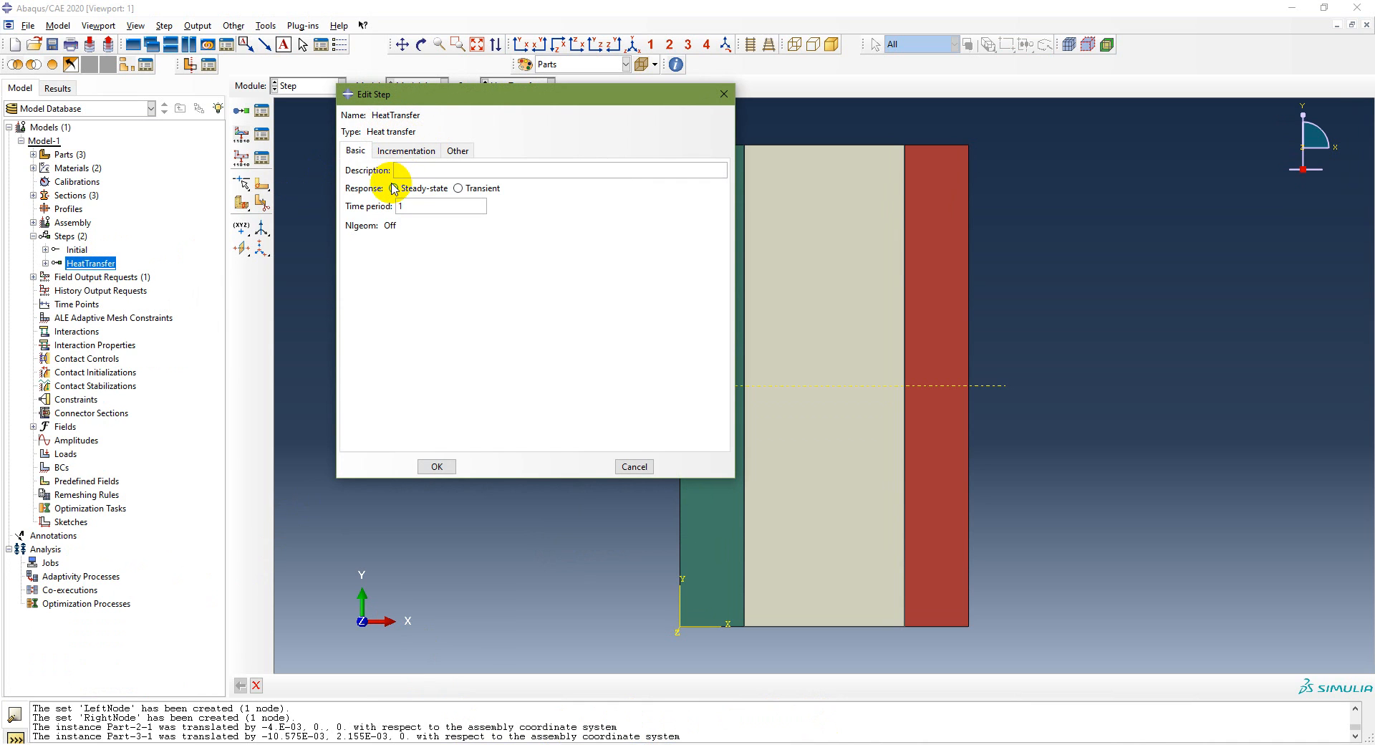
{"action": "left_click", "coordinate": [436, 466]}
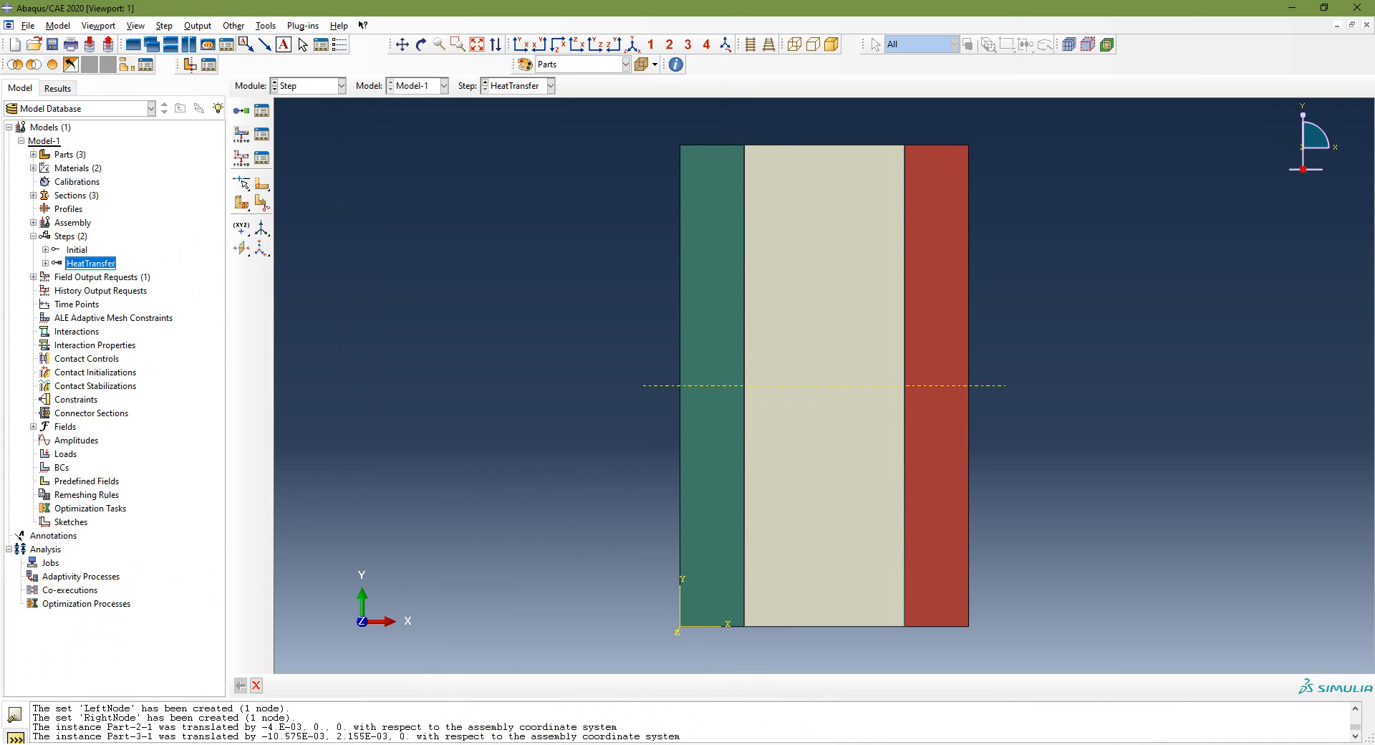
{"action": "key", "text": "alt+Tab"}
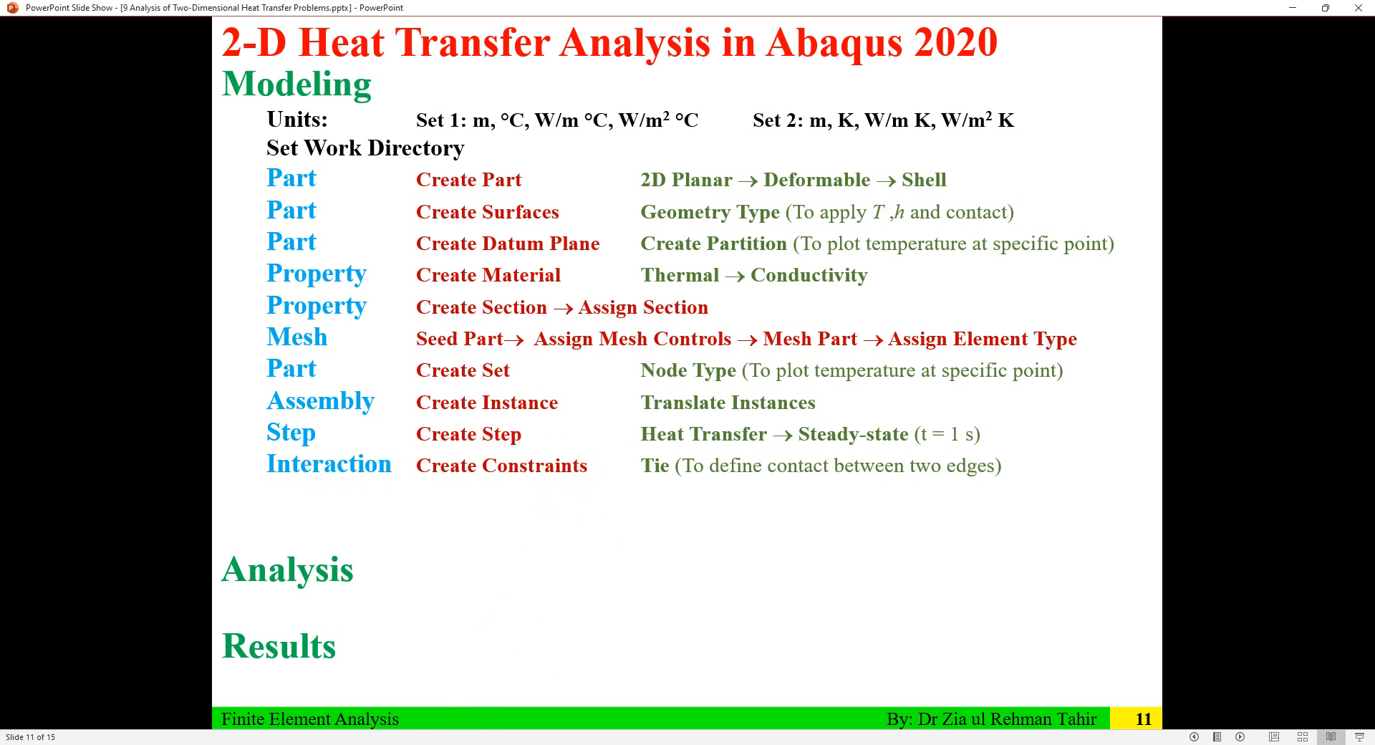
{"action": "key", "text": "alt+Tab"}
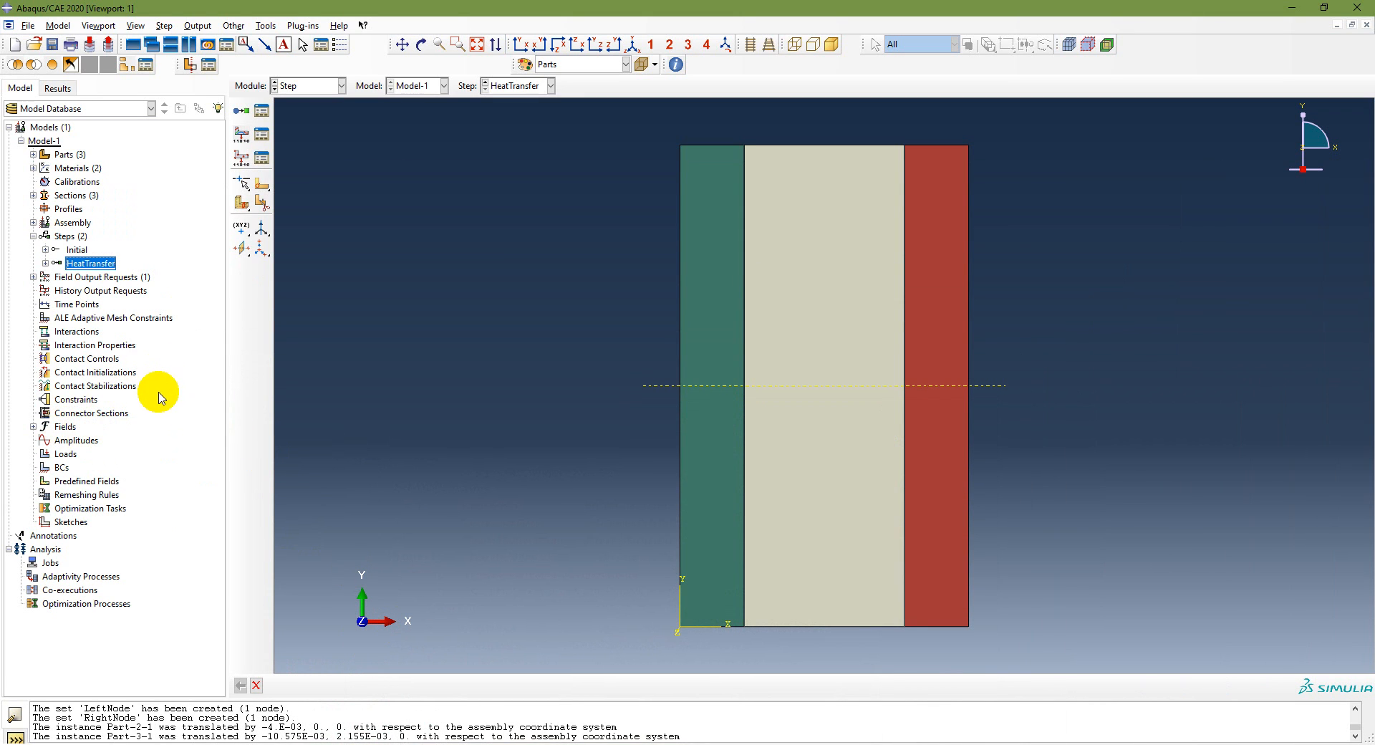
Create a Tie constraint with Part-1-1.Right as master surface and Part-2-1.Left as slave surface, keeping the default settings.
{"action": "left_click", "coordinate": [75, 401]}
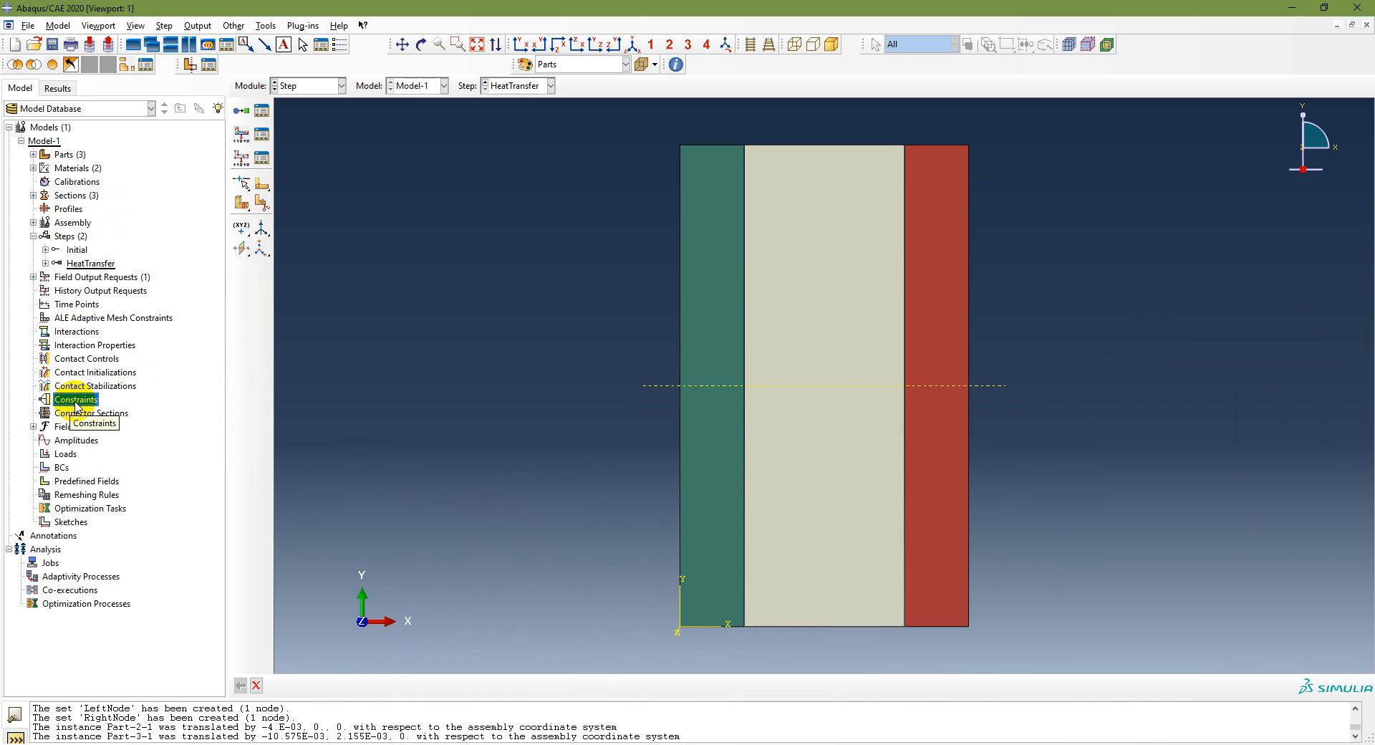
{"action": "double_click", "coordinate": [76, 401]}
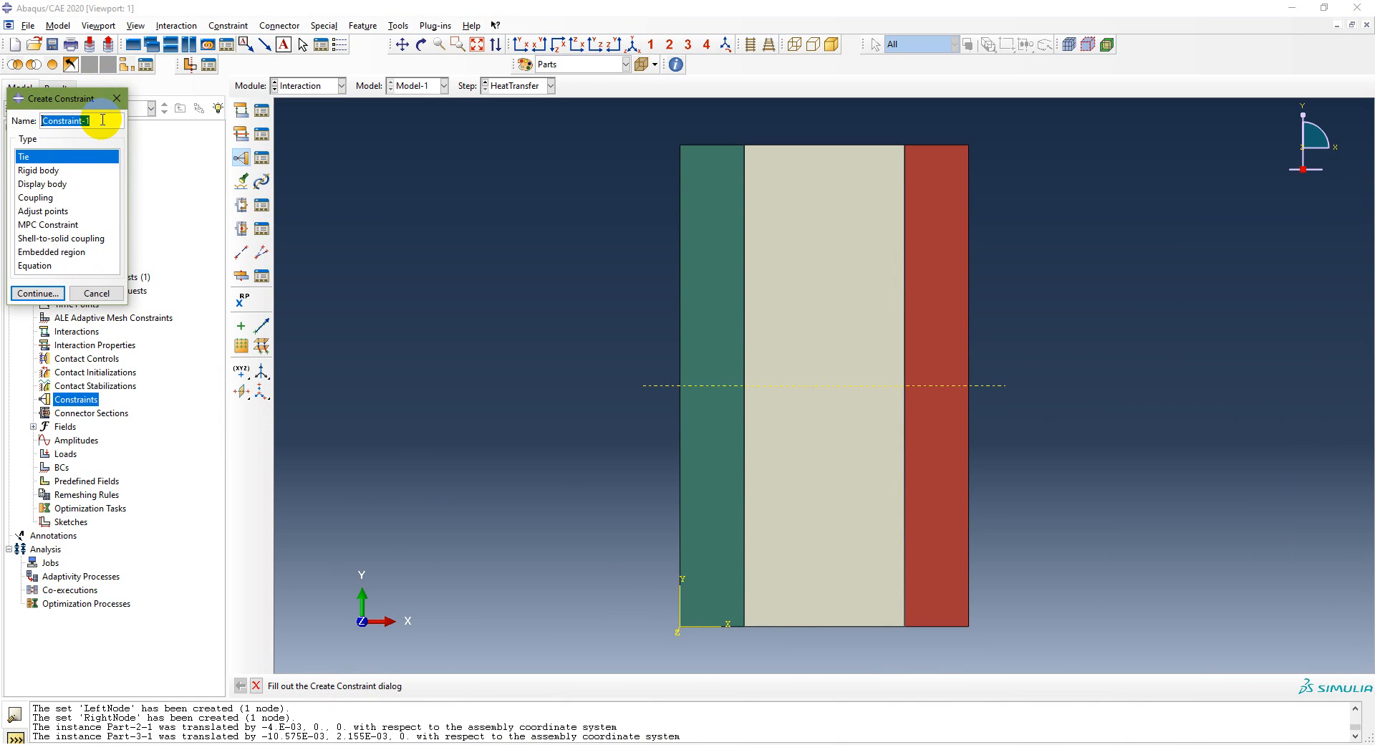
{"action": "left_click", "coordinate": [34, 293]}
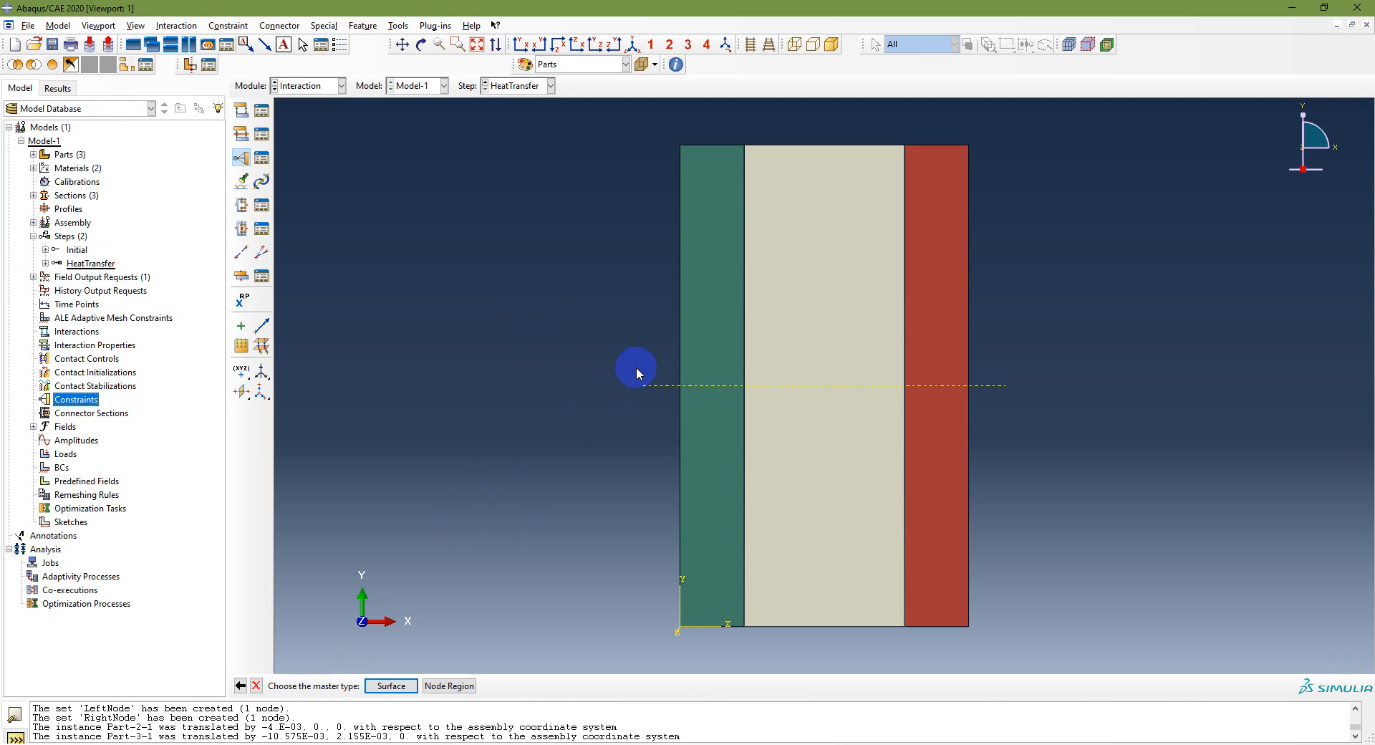
{"action": "left_click", "coordinate": [395, 686]}
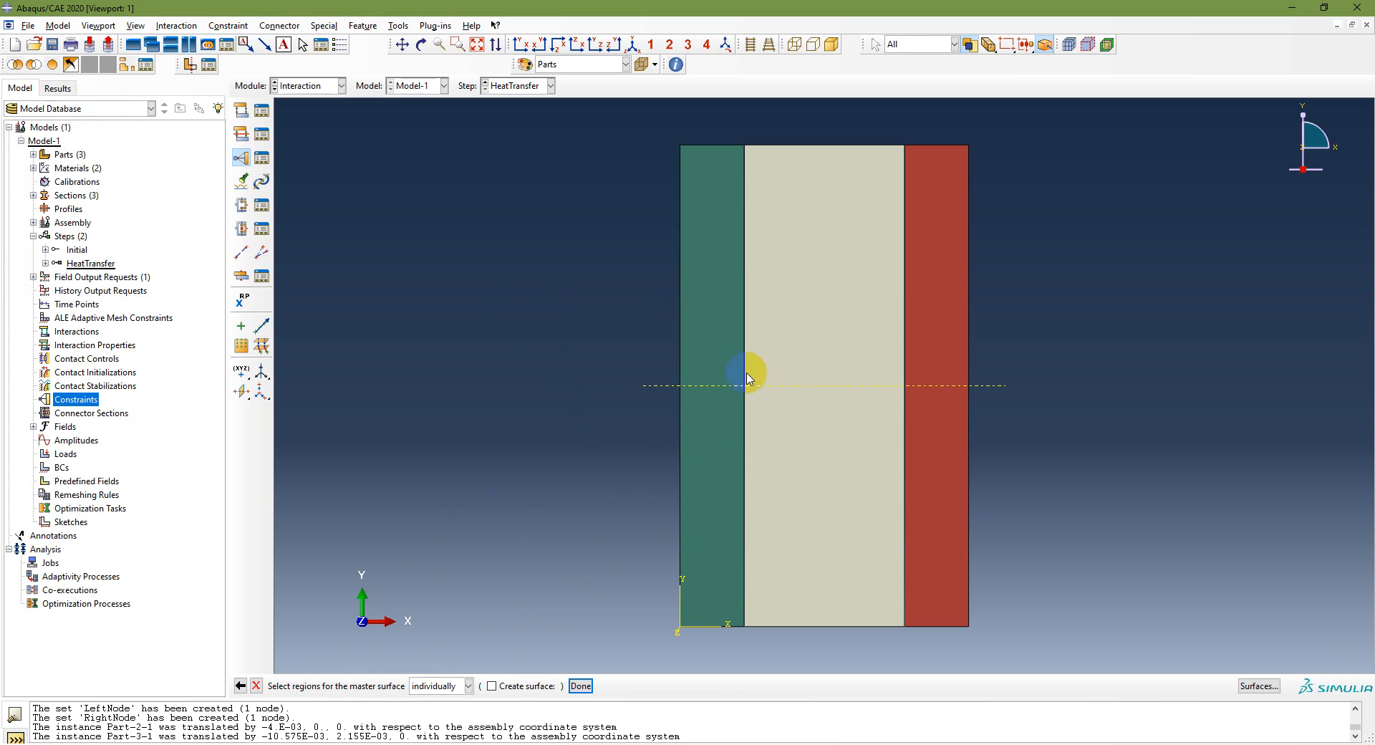
{"action": "left_click", "coordinate": [1258, 684]}
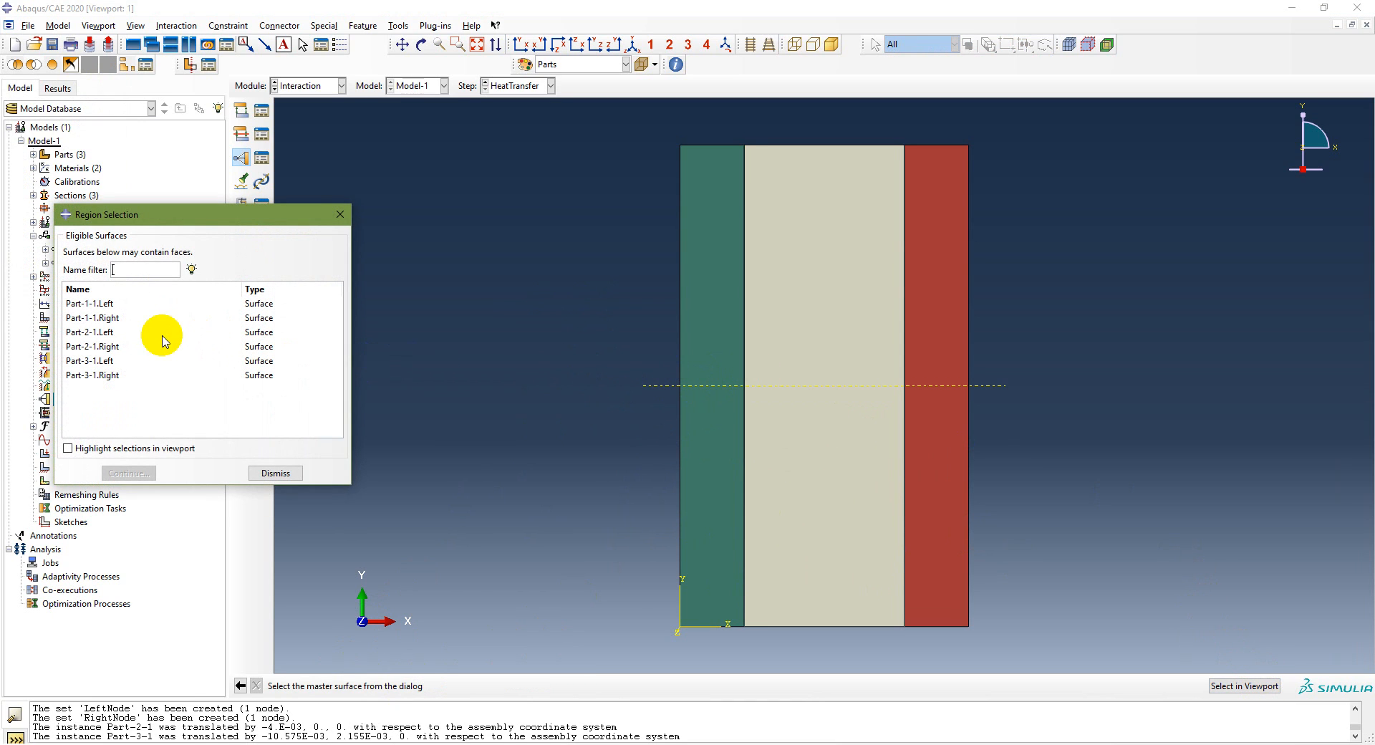
{"action": "left_click", "coordinate": [106, 320]}
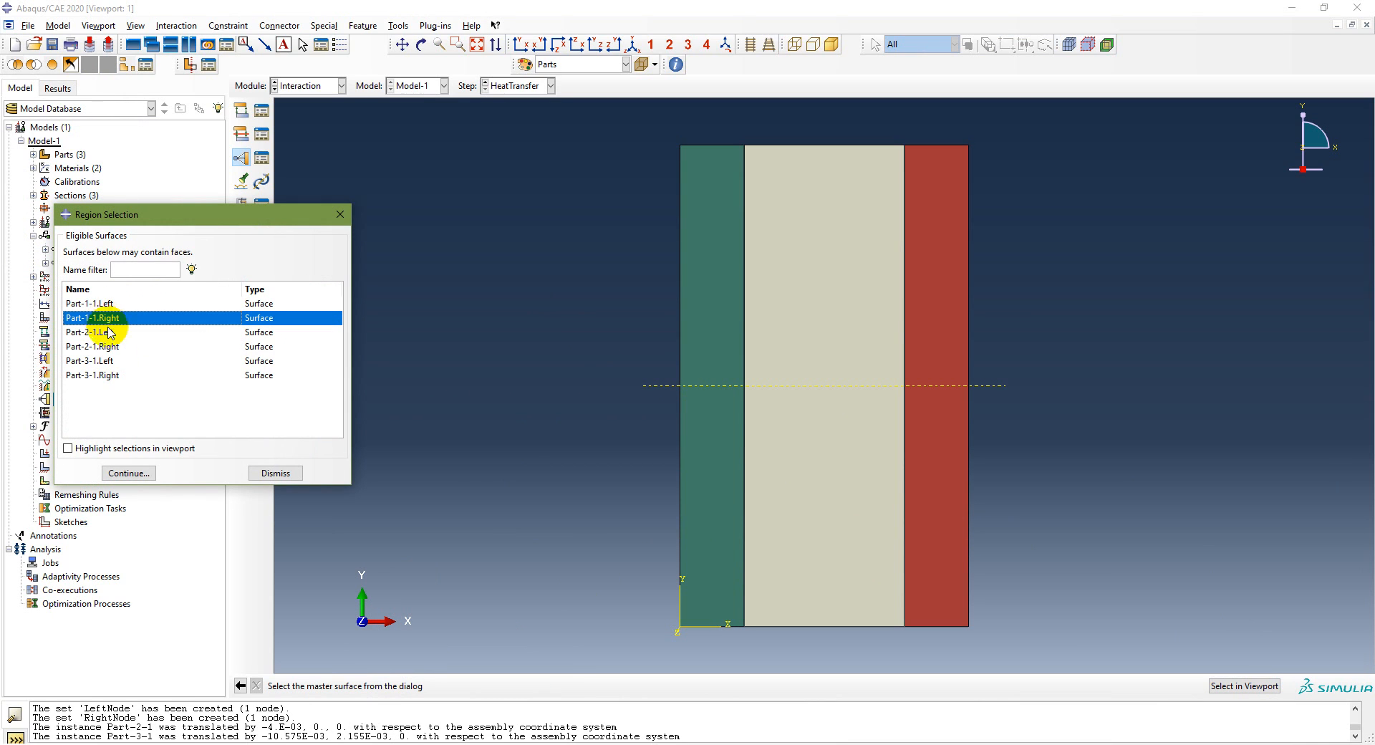
{"action": "left_click", "coordinate": [115, 473]}
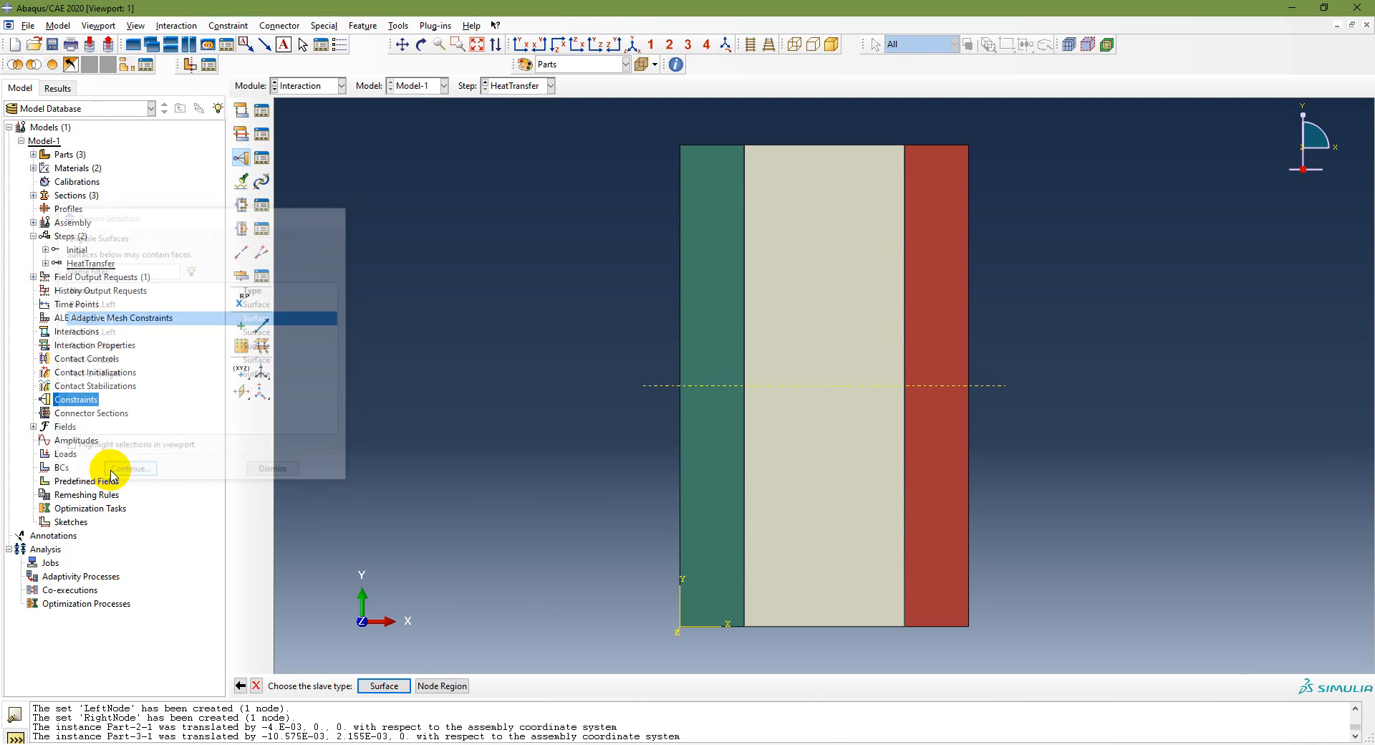
{"action": "left_click", "coordinate": [386, 685]}
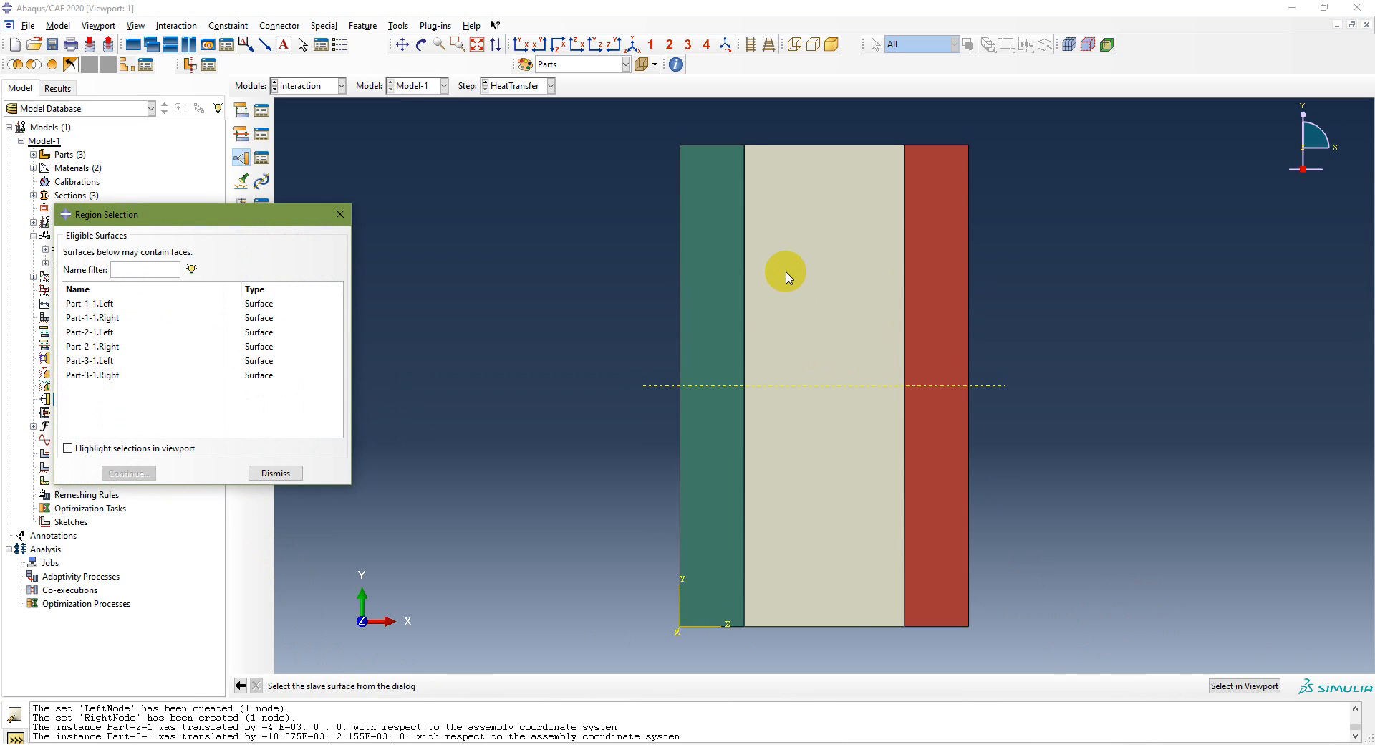
{"action": "left_click", "coordinate": [100, 334]}
{"action": "left_click", "coordinate": [127, 472]}
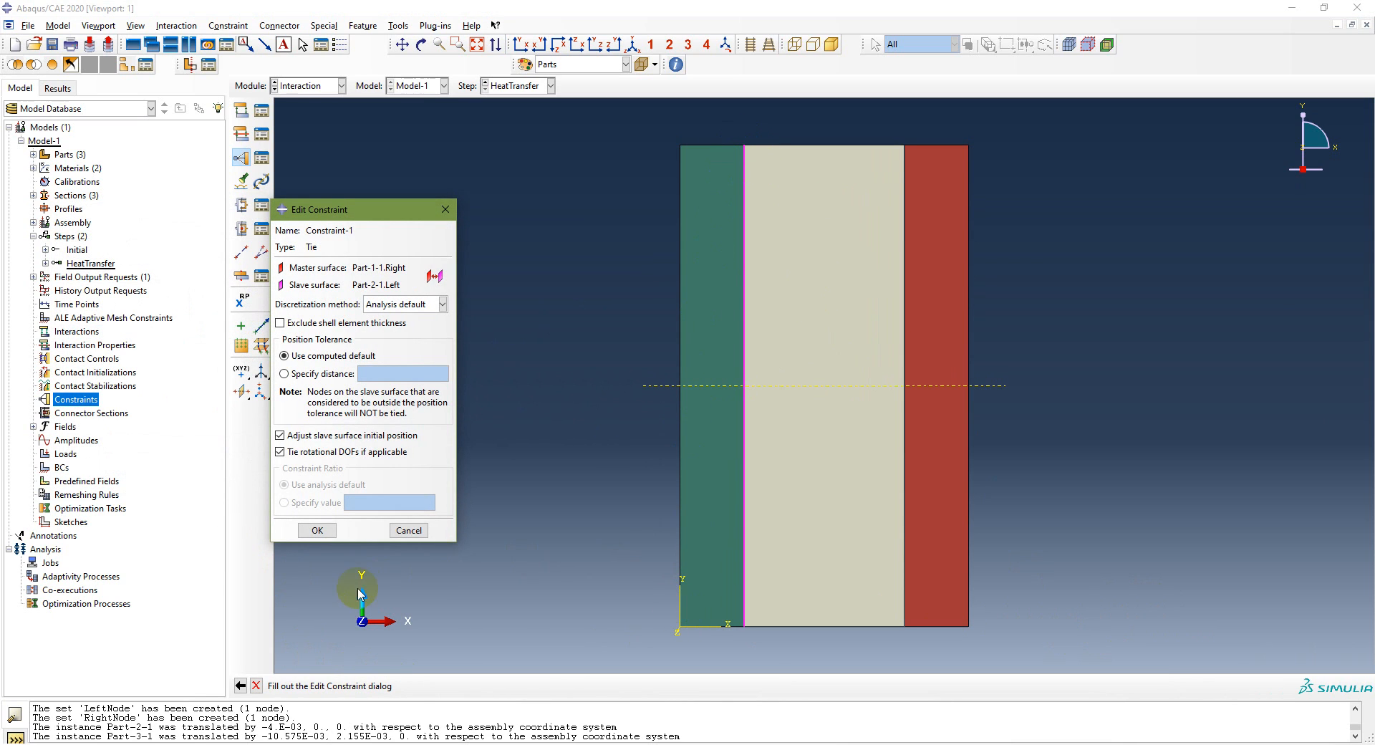
{"action": "left_click", "coordinate": [317, 530]}
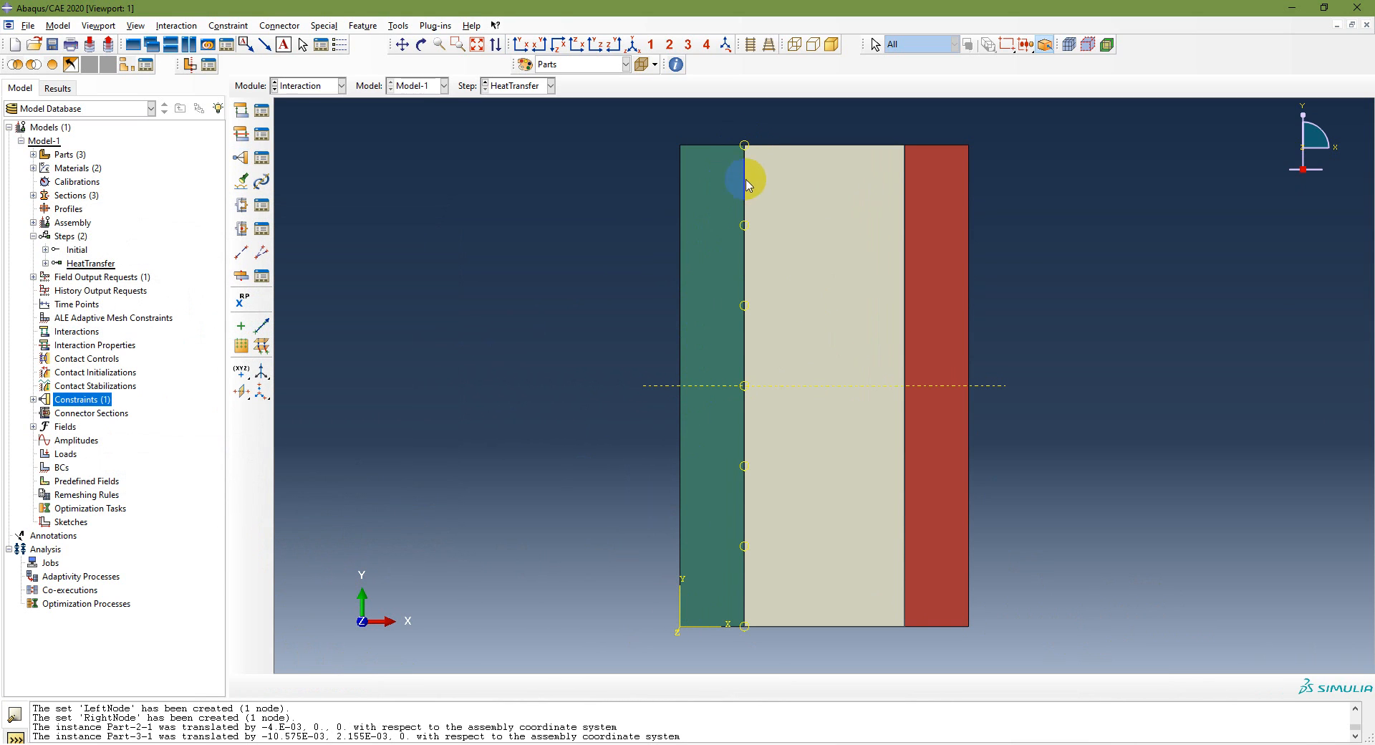
Create a second Tie constraint with Part-2-1.Right as master surface and Part-3-1.Left as slave surface, keeping the default settings.
{"action": "left_click", "coordinate": [323, 85]}
{"action": "left_click", "coordinate": [308, 151]}
{"action": "left_click", "coordinate": [242, 159]}
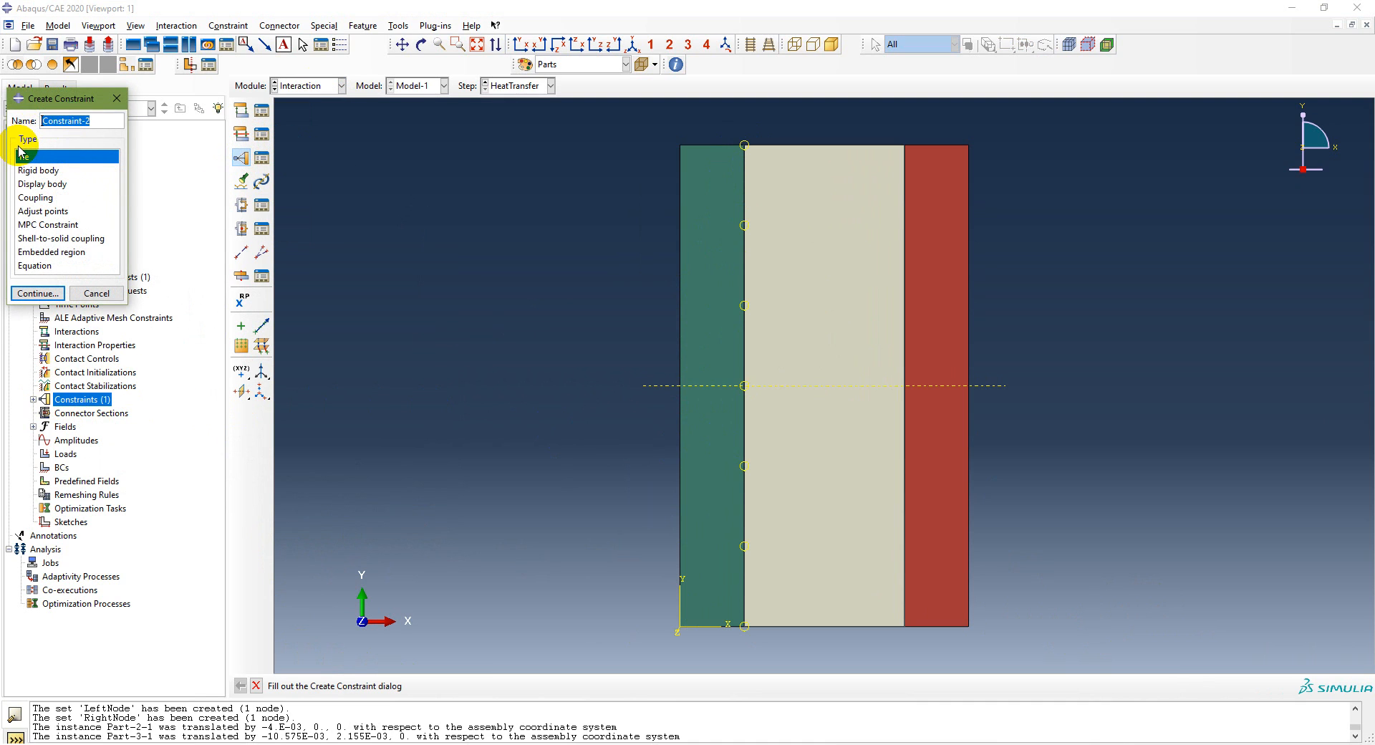
{"action": "left_click", "coordinate": [37, 293]}
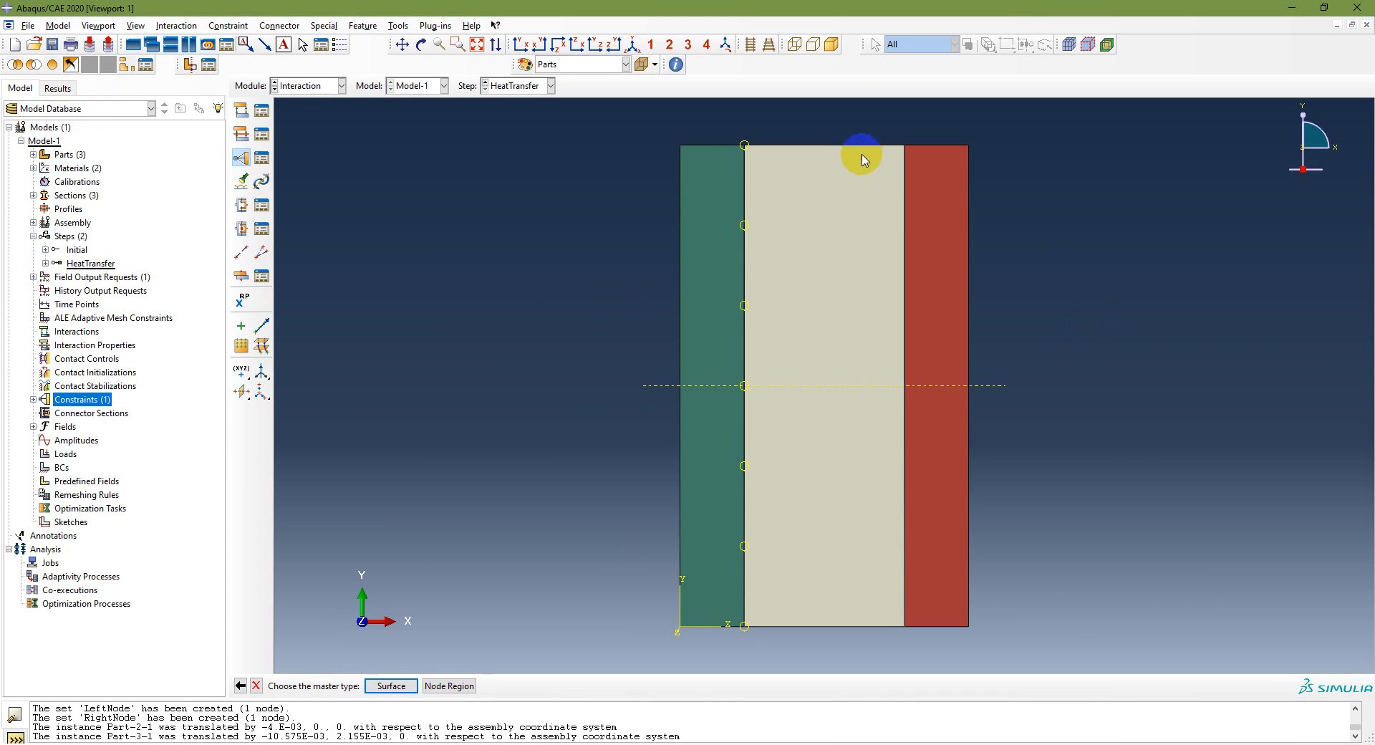
{"action": "left_click", "coordinate": [391, 686]}
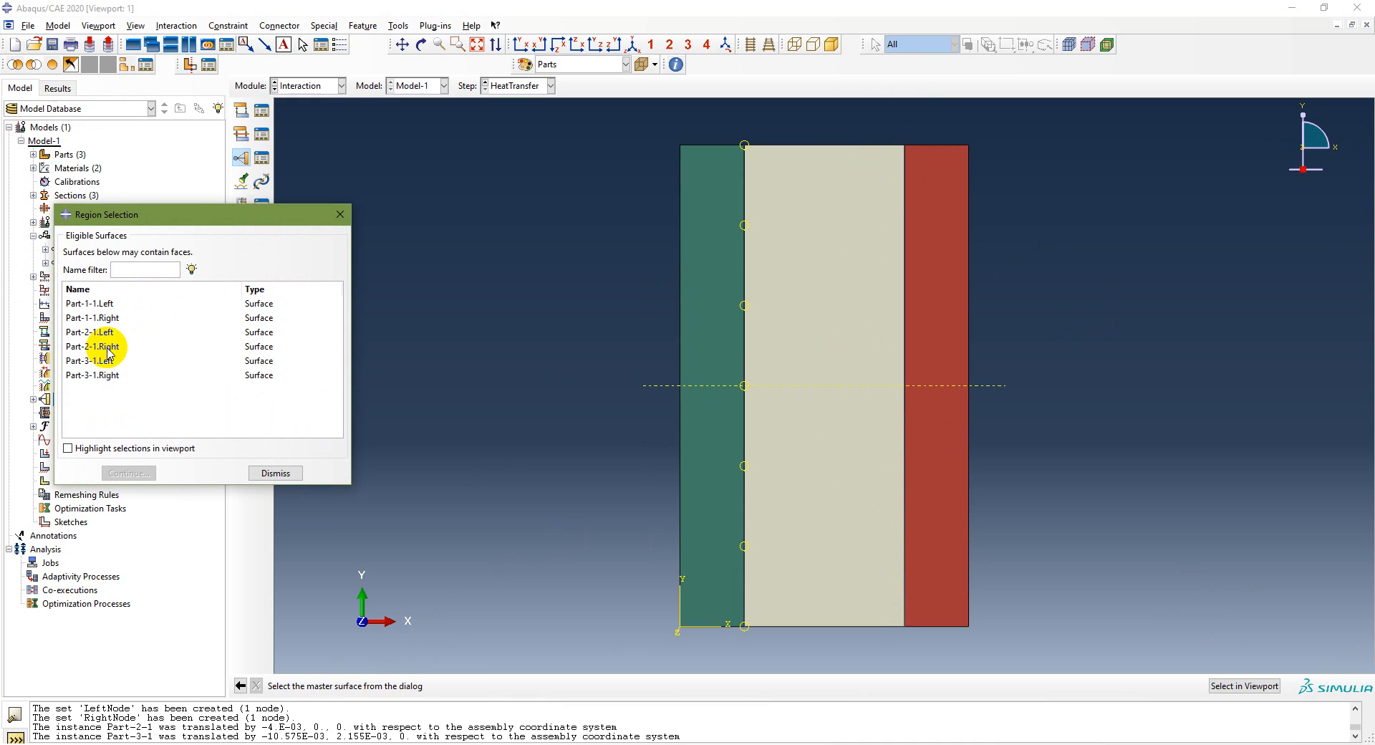
{"action": "left_click", "coordinate": [107, 348]}
{"action": "left_click", "coordinate": [129, 472]}
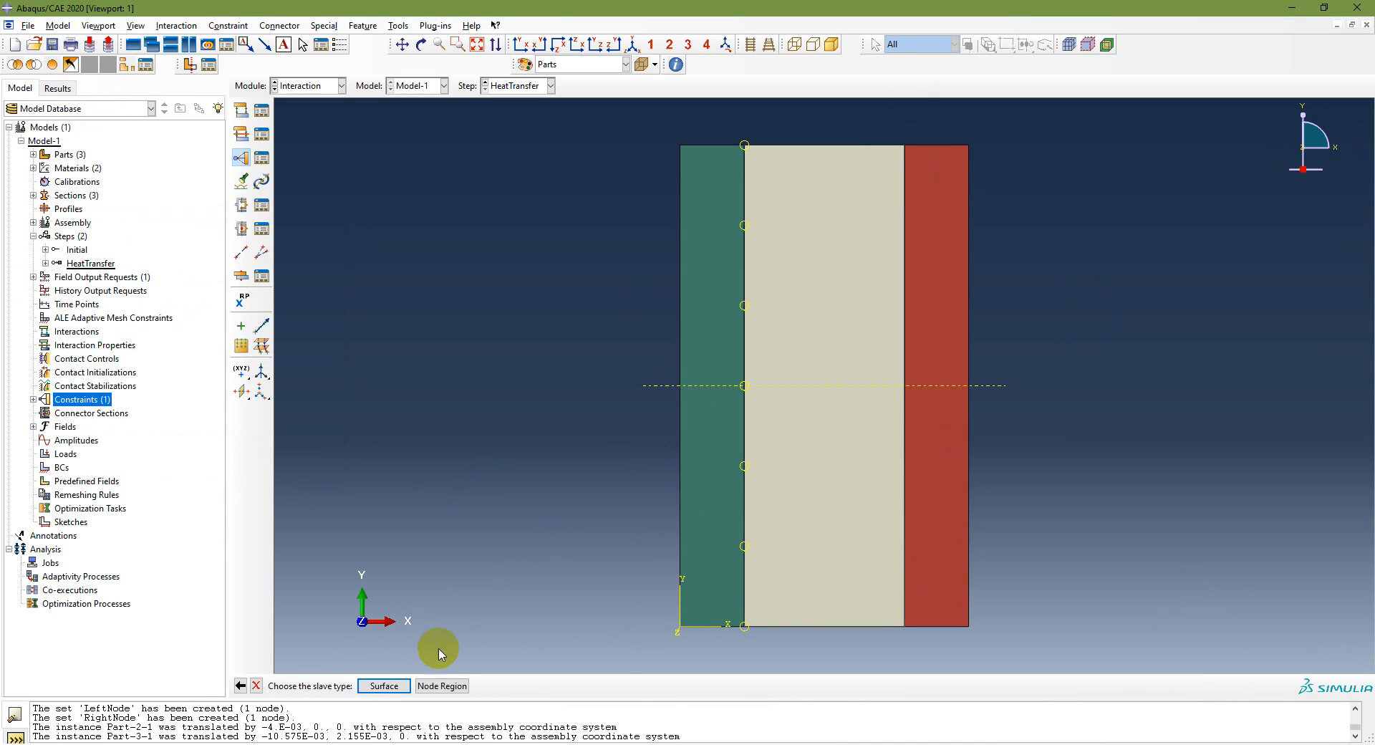
{"action": "left_click", "coordinate": [384, 686]}
{"action": "left_click", "coordinate": [108, 361]}
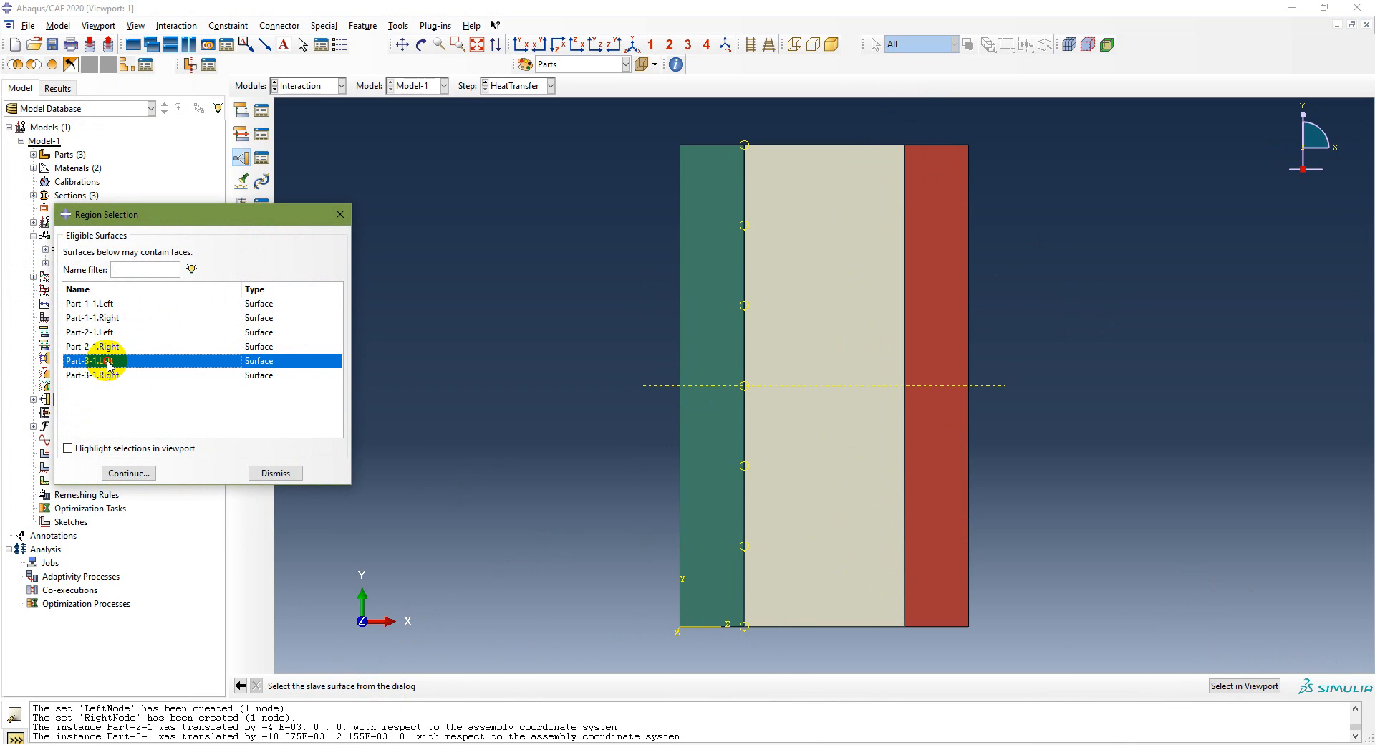
{"action": "left_click", "coordinate": [132, 472]}
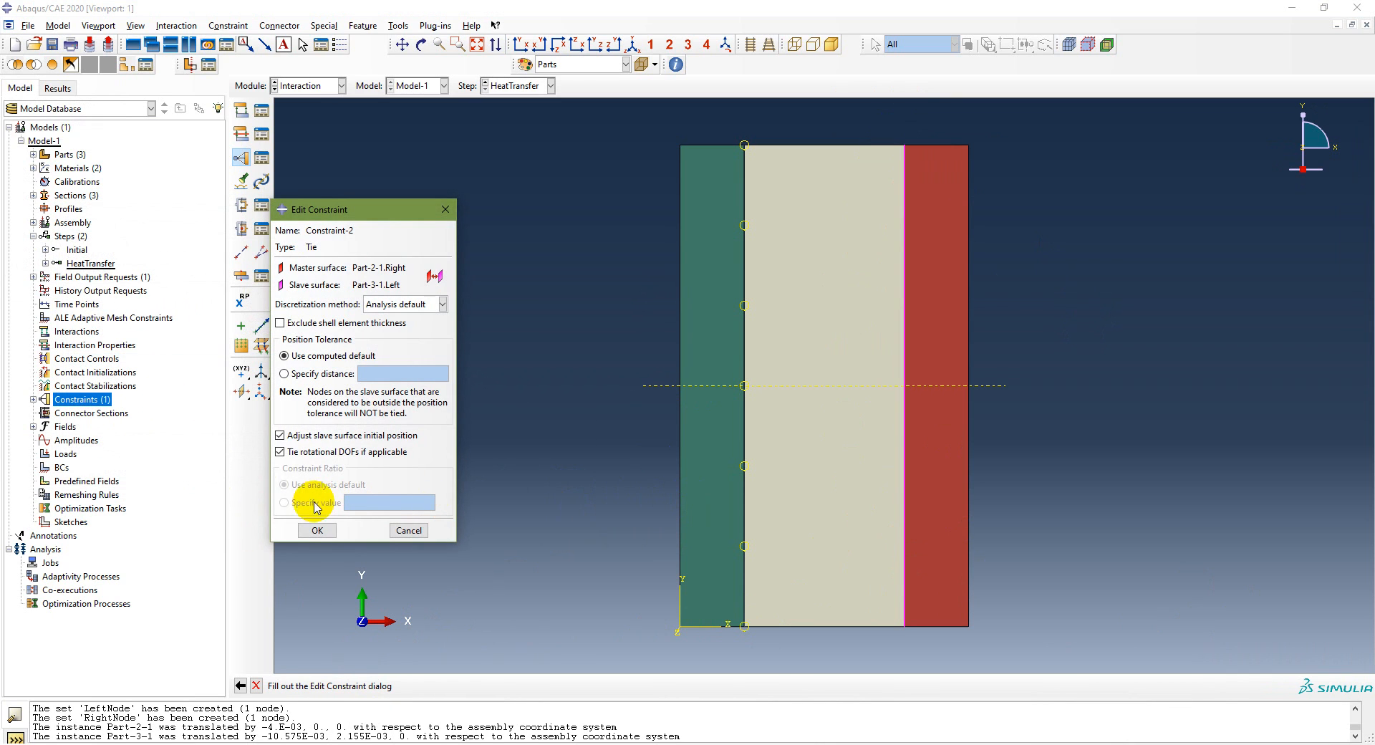
{"action": "left_click", "coordinate": [317, 530]}
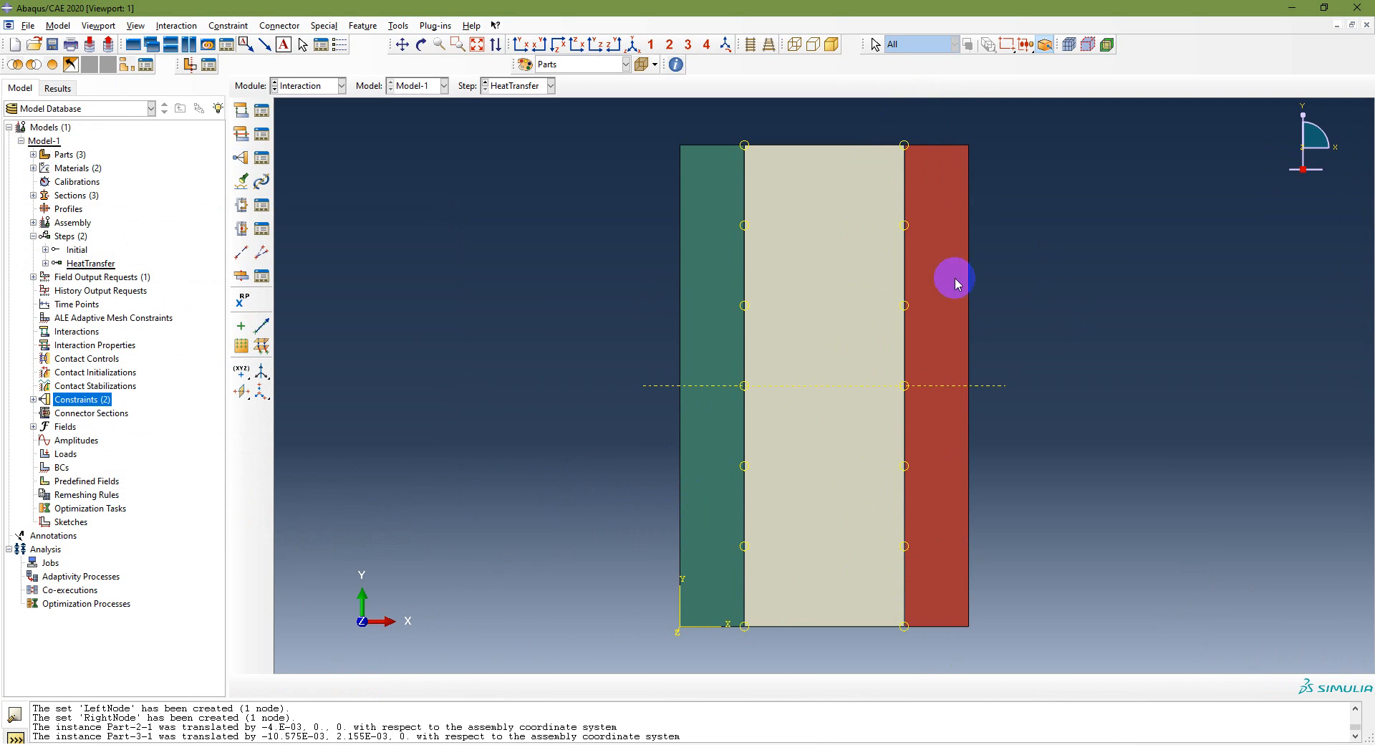
Review the master and slave surfaces of both tie constraints, and consult the PowerPoint slide for the interaction to create.
{"action": "left_click", "coordinate": [32, 400]}
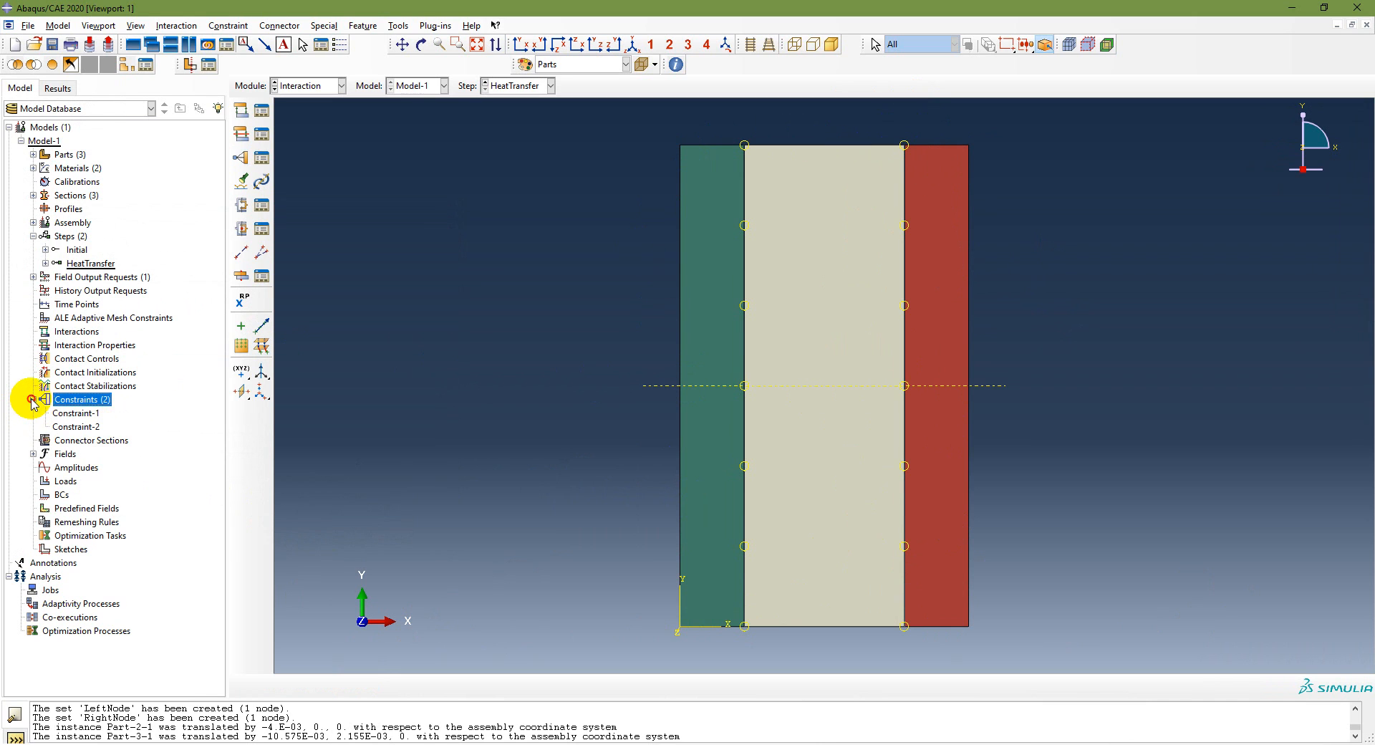
{"action": "double_click", "coordinate": [72, 413]}
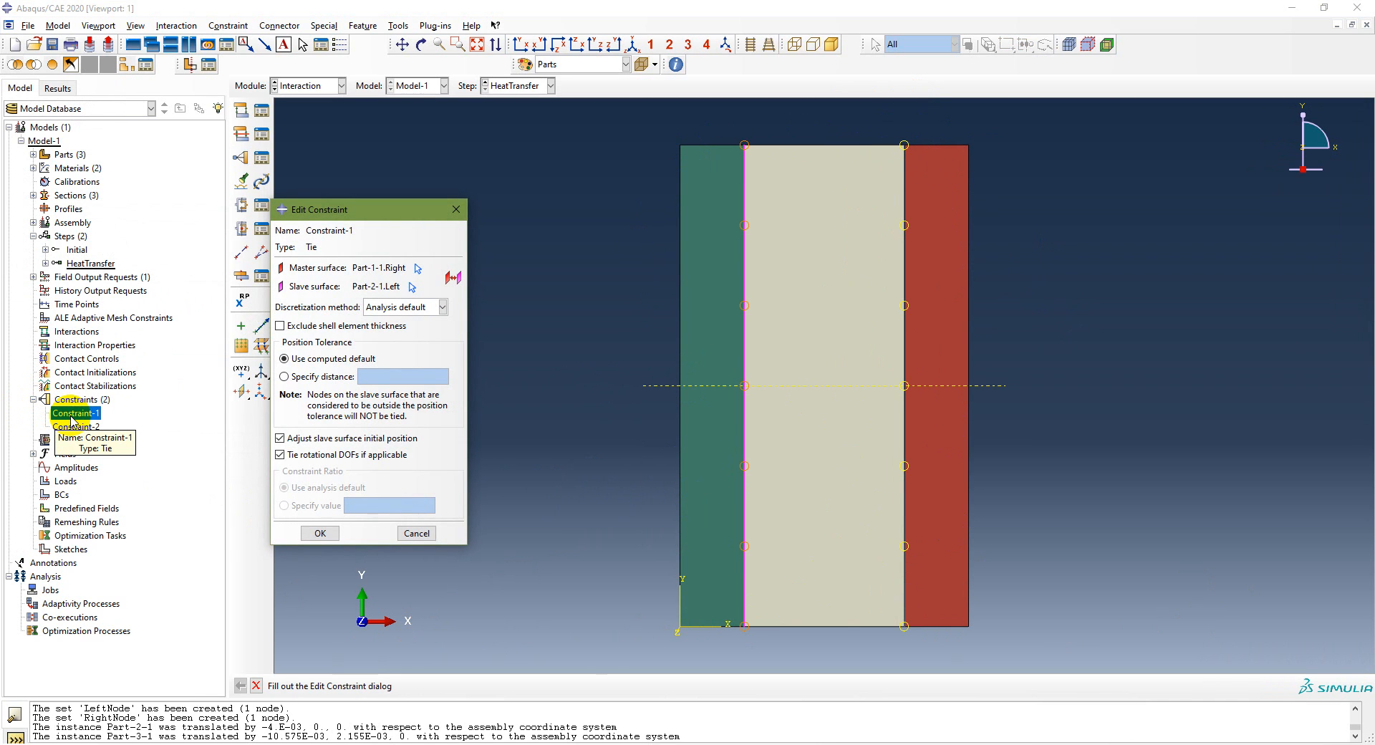
{"action": "double_click", "coordinate": [74, 426]}
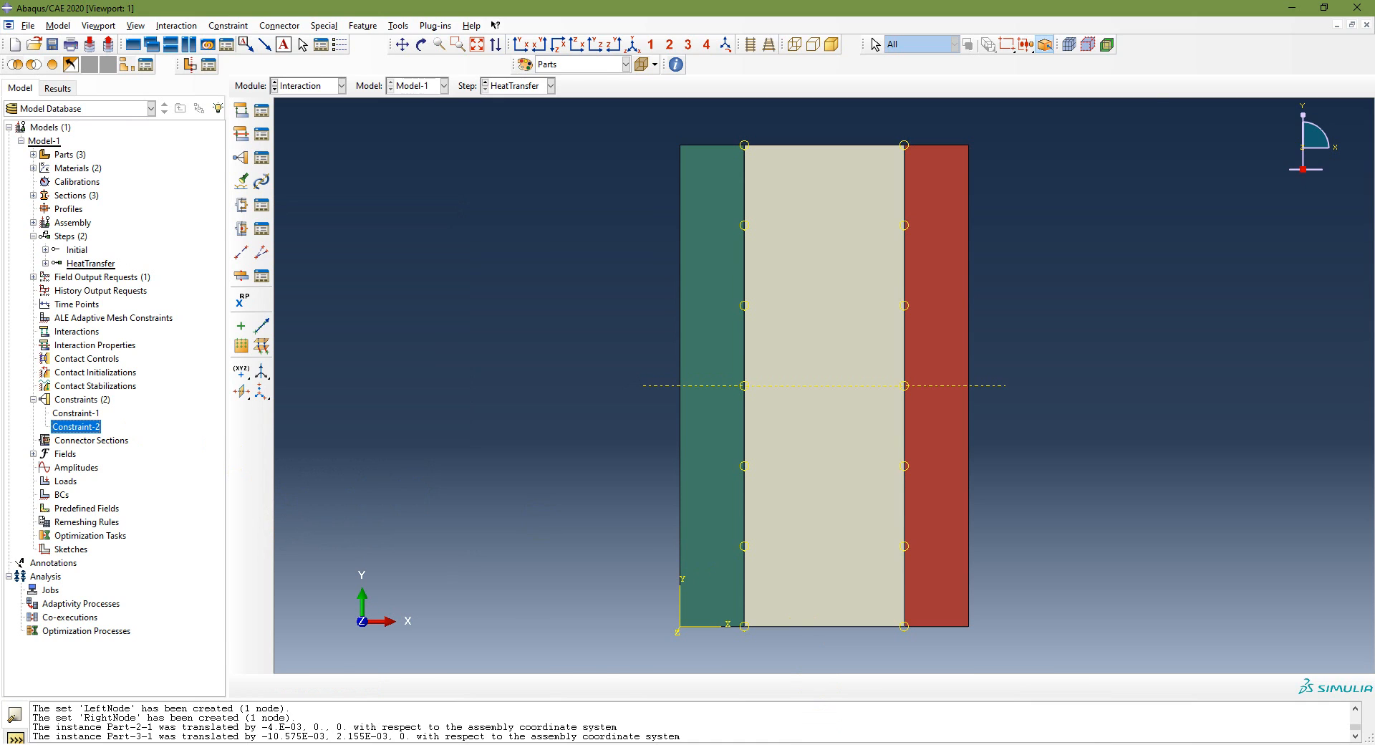
{"action": "key", "text": "alt+Tab"}
{"action": "left_click", "coordinate": [613, 524]}
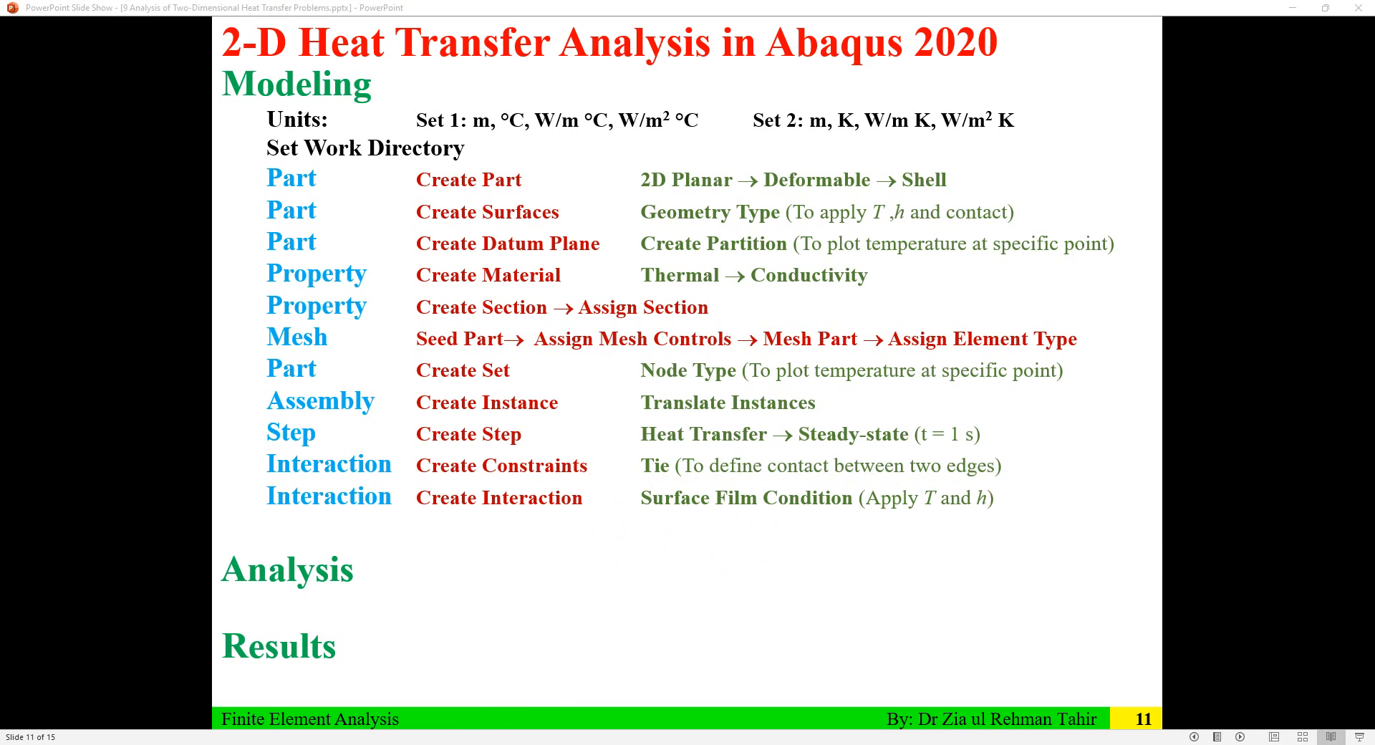
{"action": "key", "text": "alt+Tab"}
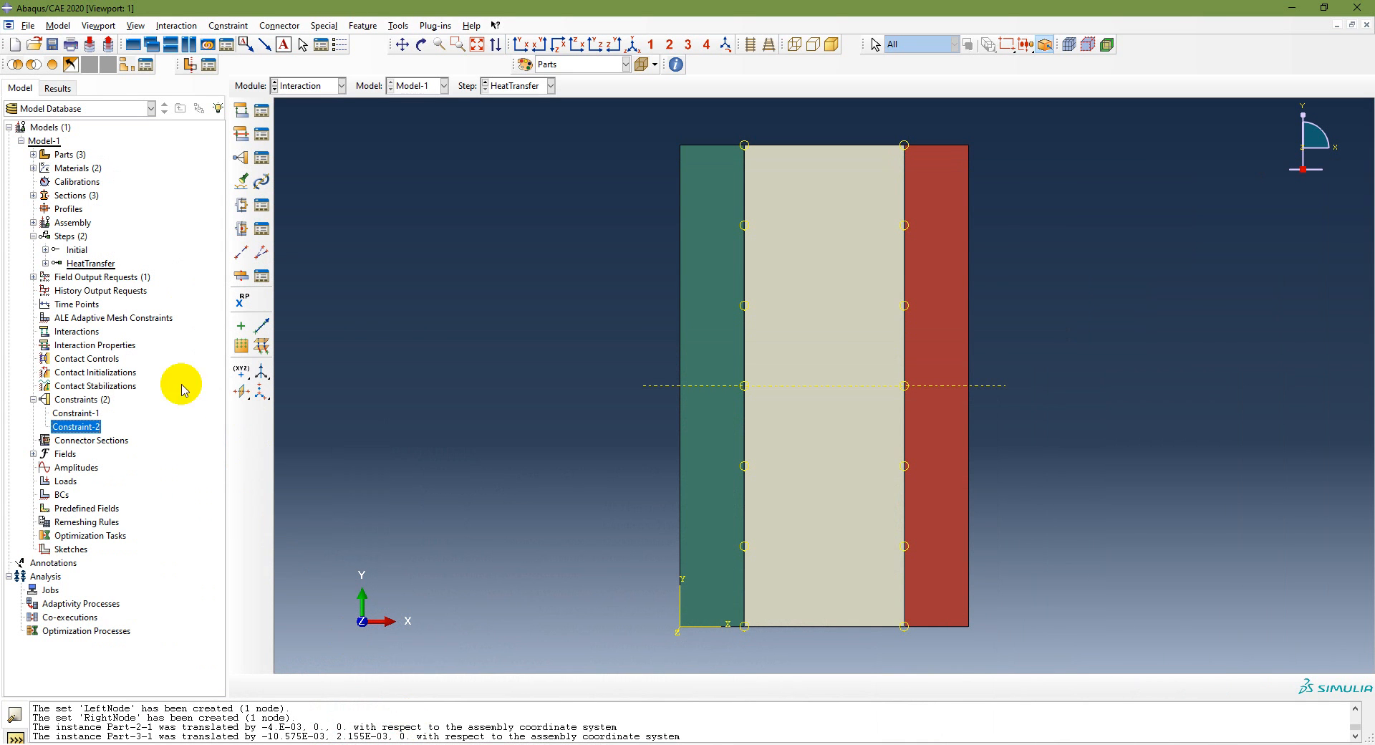
Create a surface film condition named Inside in the HeatTransfer step on Part-1-1.Left, with film coefficient 10 and sink temperature 20.
{"action": "left_click", "coordinate": [74, 331]}
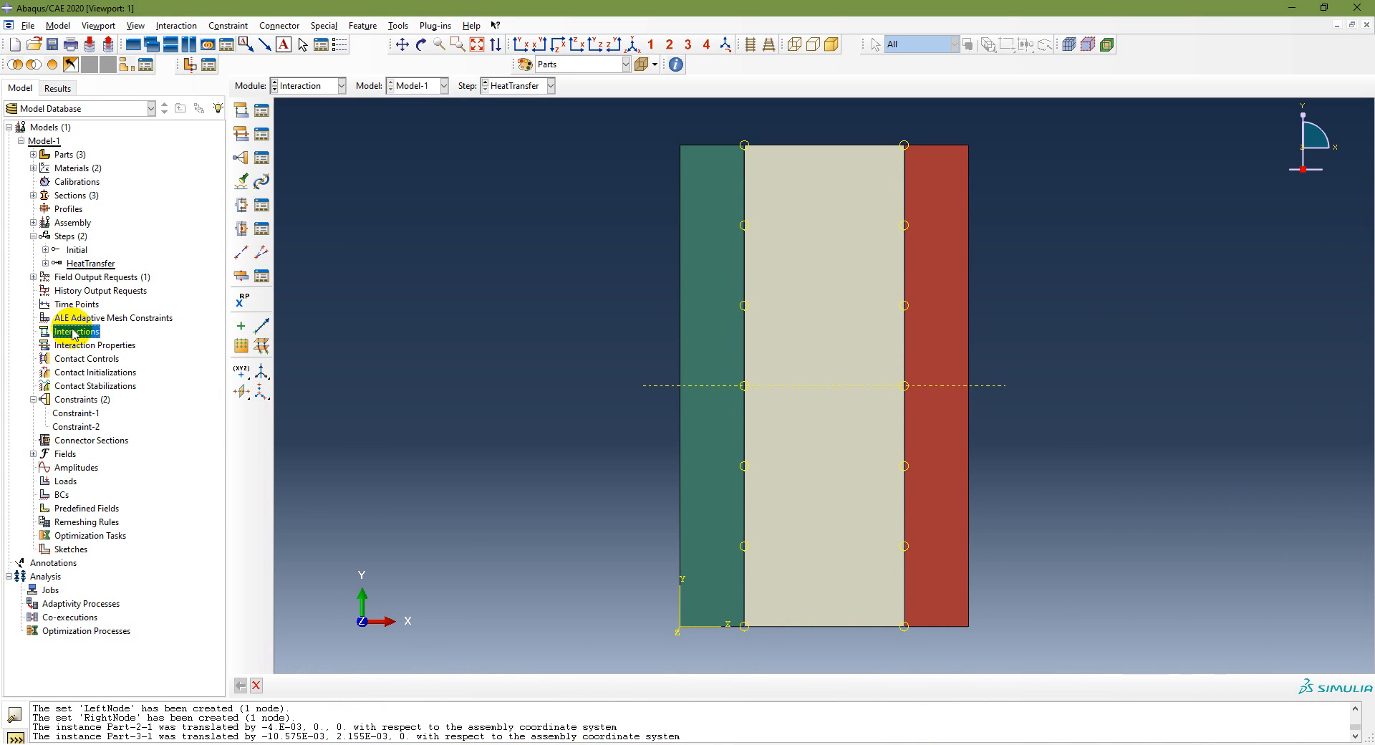
{"action": "double_click", "coordinate": [75, 331]}
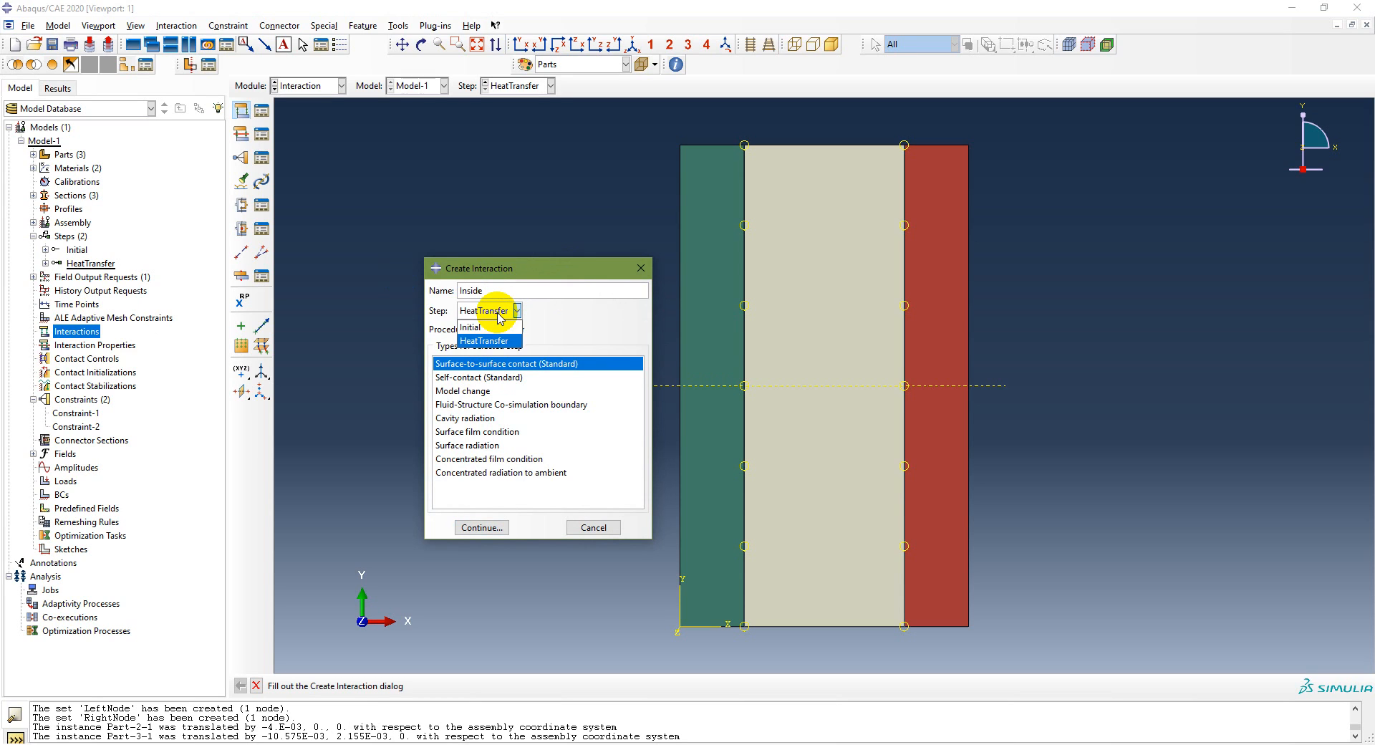
{"action": "left_click", "coordinate": [484, 432]}
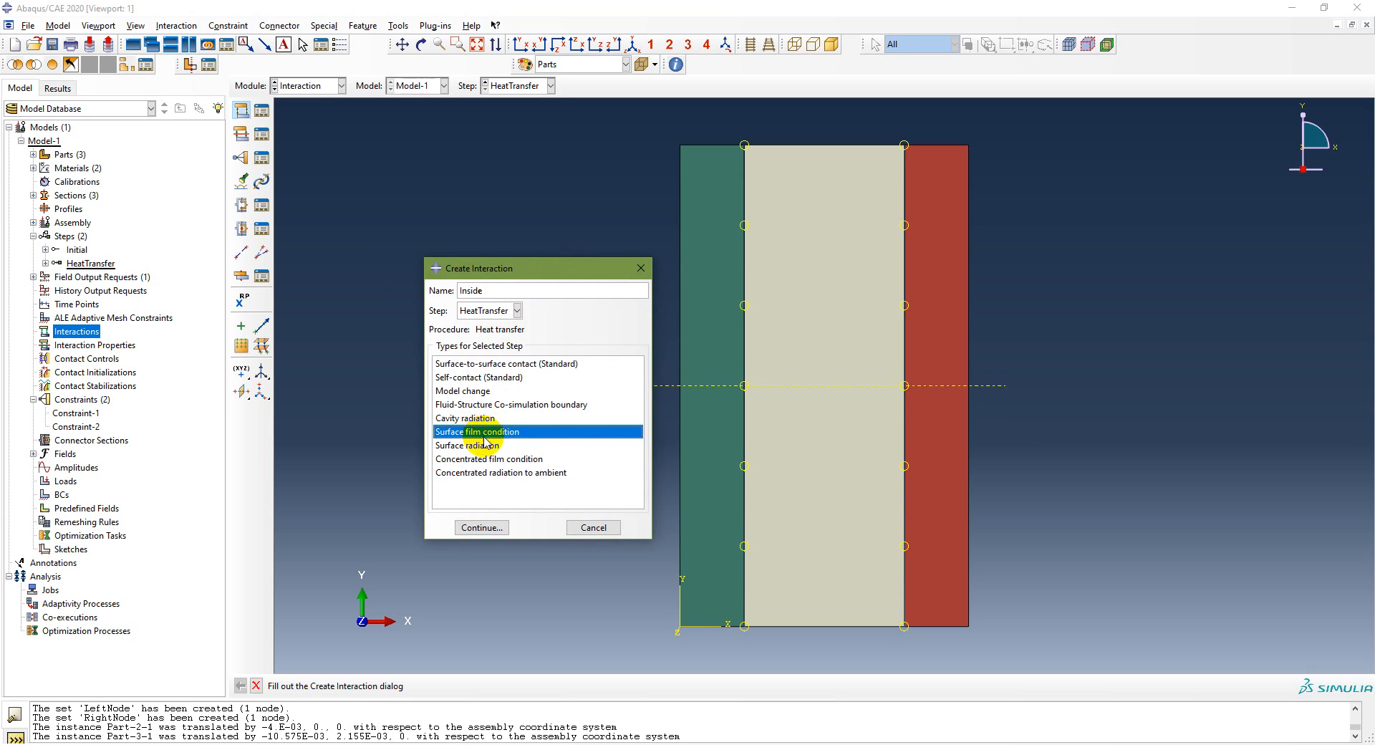
{"action": "left_click", "coordinate": [481, 526]}
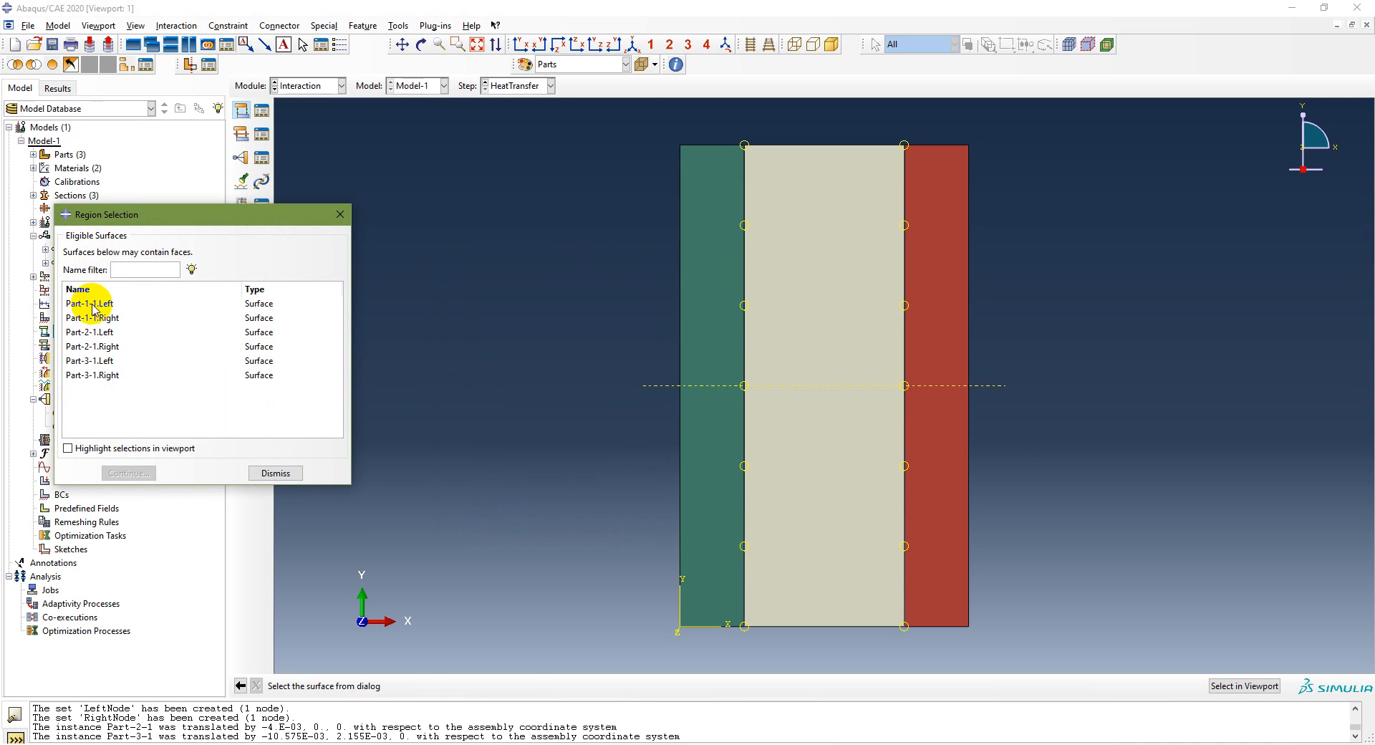
{"action": "left_click", "coordinate": [102, 307]}
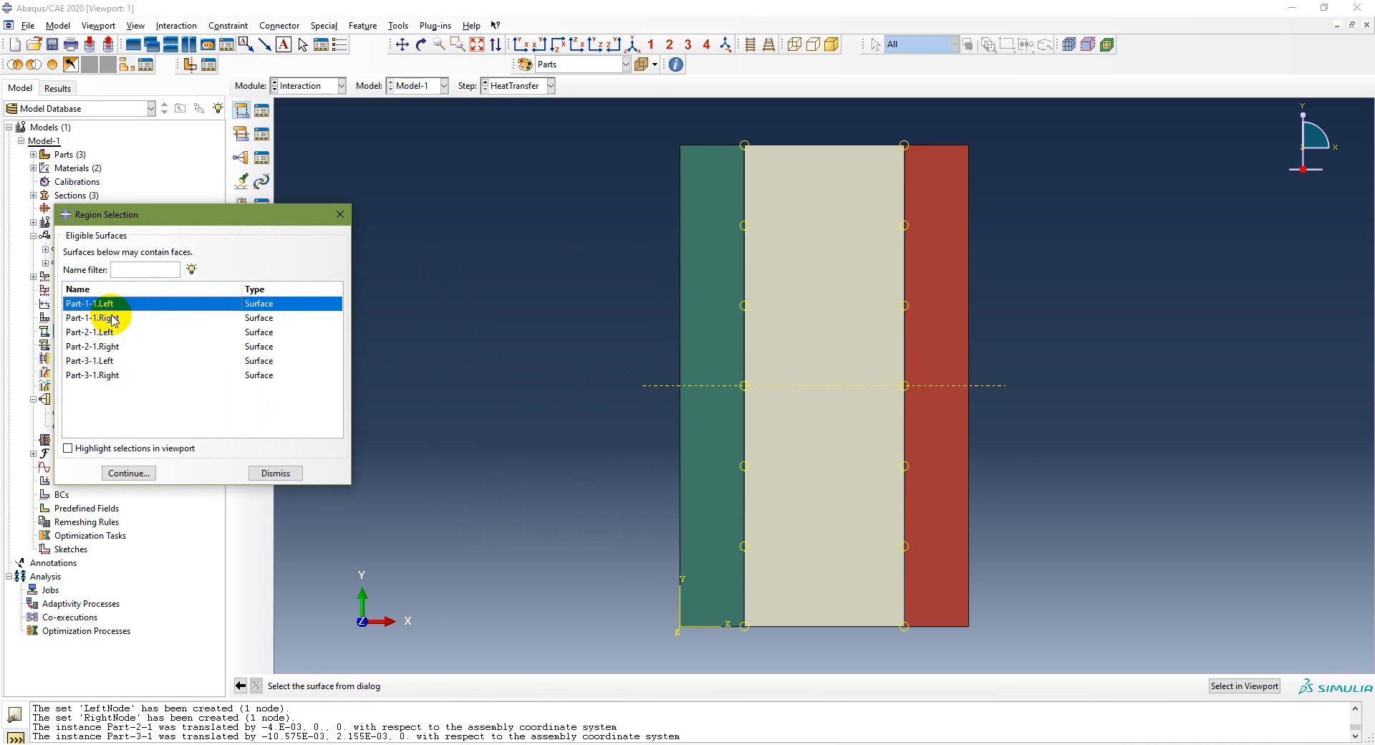
{"action": "left_click", "coordinate": [136, 473]}
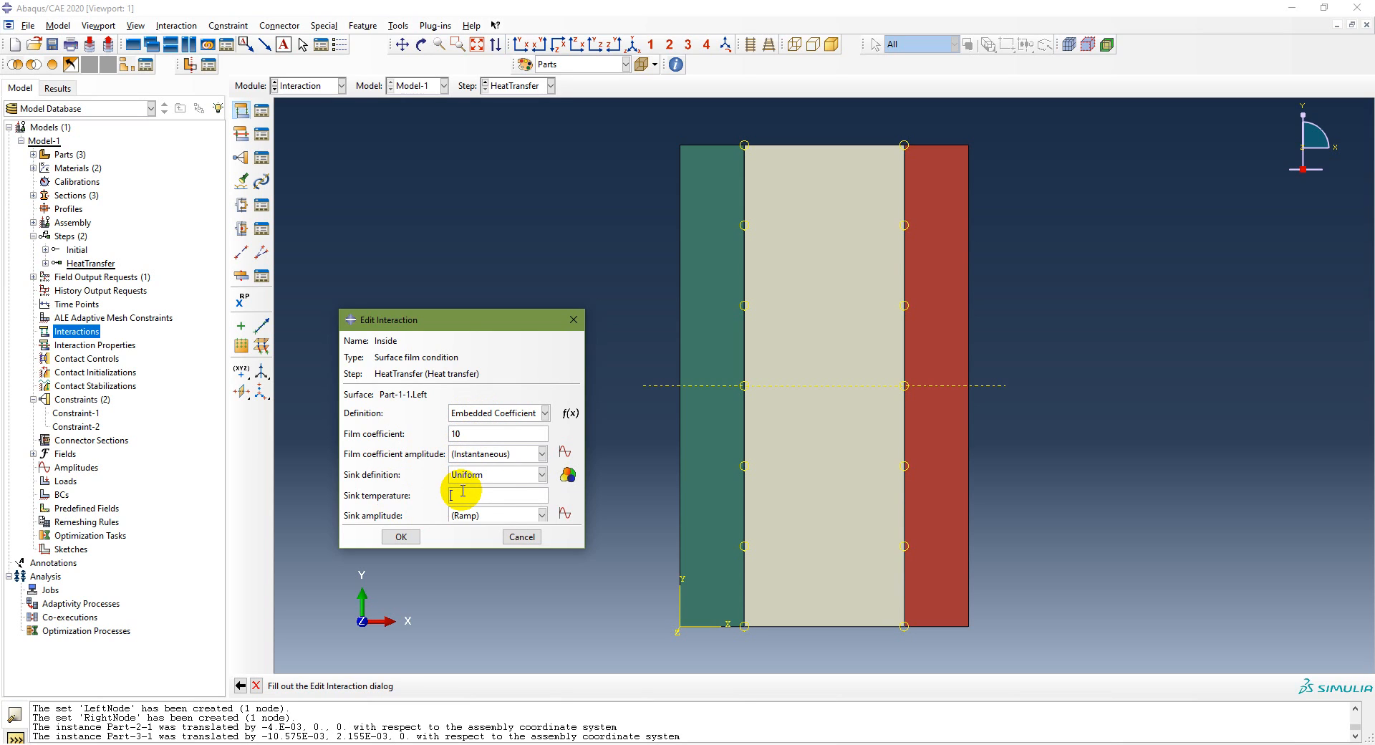
{"action": "left_click", "coordinate": [400, 536]}
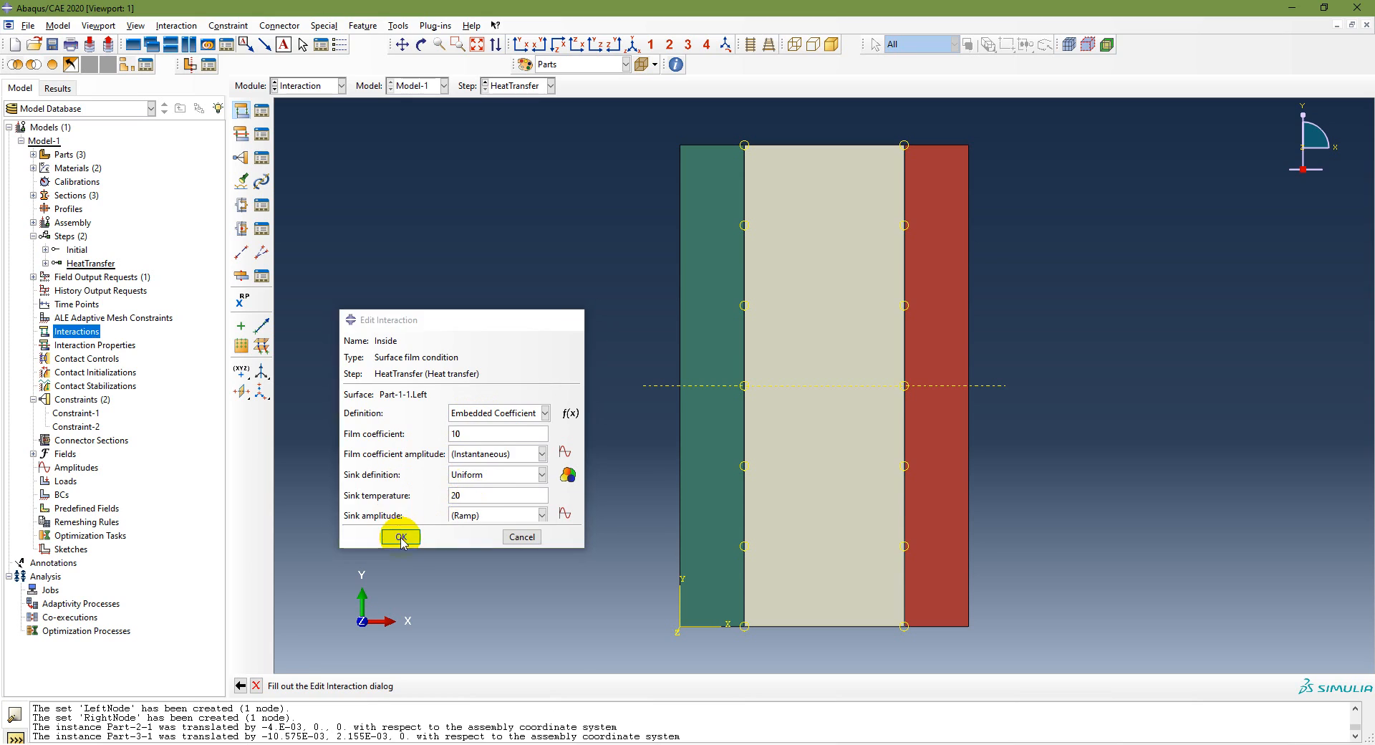
Create a surface film condition named Outside in the HeatTransfer step on the red part's outer vertical edge, with film coefficient 30 and the outside sink temperature.
{"action": "left_click", "coordinate": [304, 85]}
{"action": "left_click", "coordinate": [303, 159]}
{"action": "left_click", "coordinate": [242, 110]}
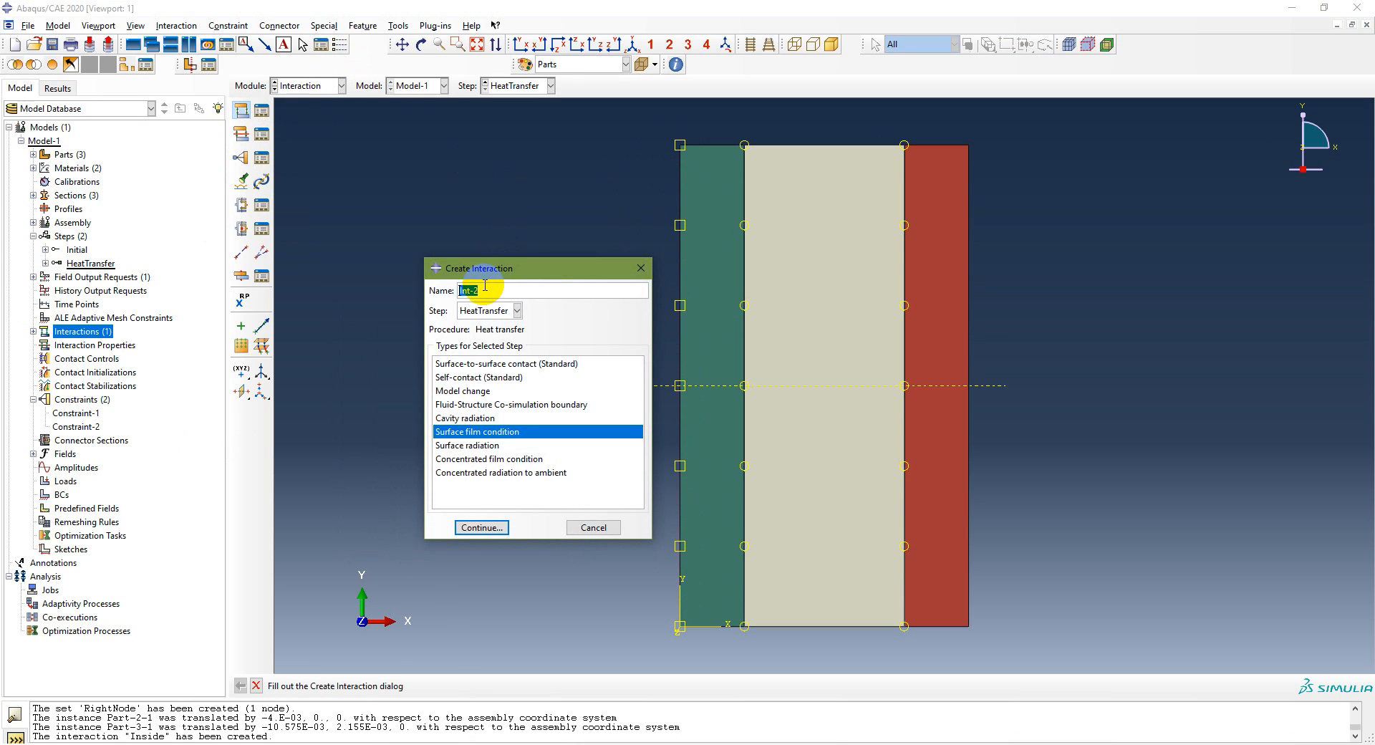
{"action": "type", "text": "Outside"}
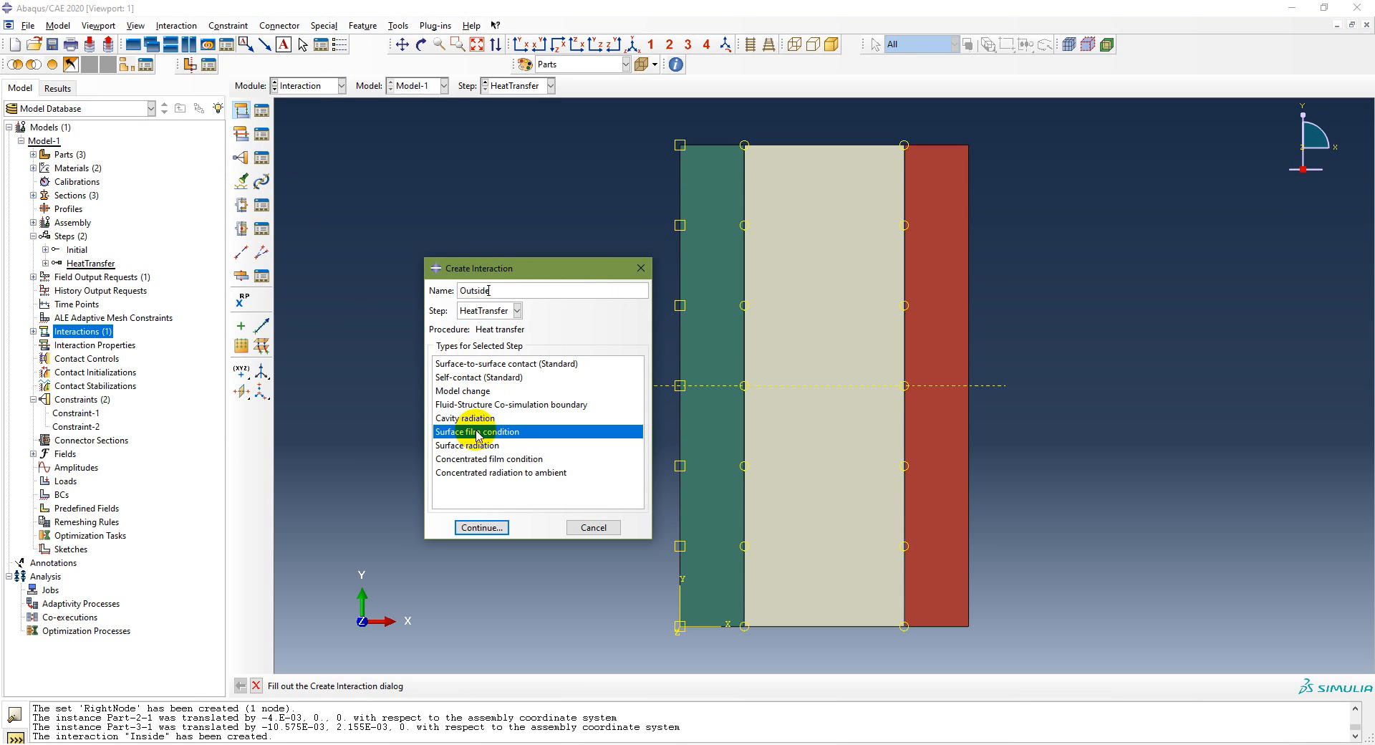
{"action": "left_click", "coordinate": [482, 527]}
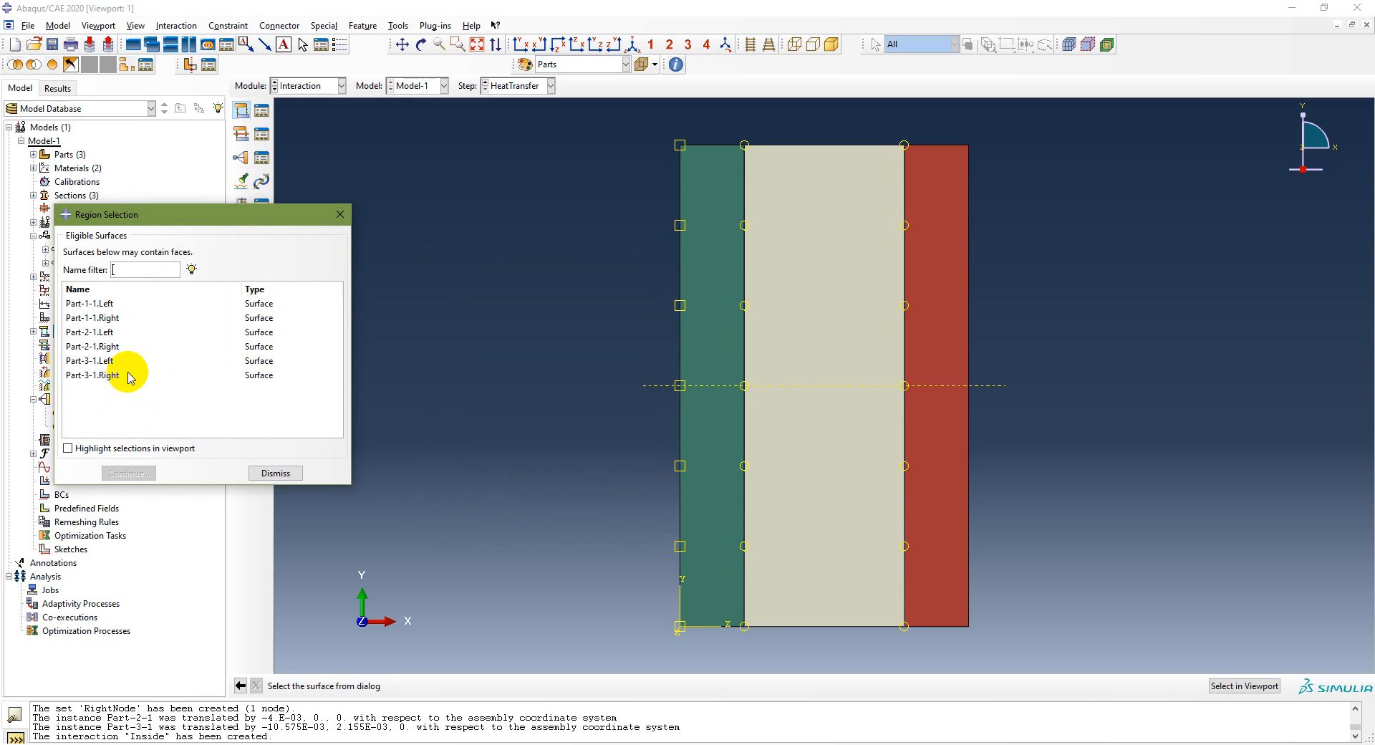
{"action": "left_click", "coordinate": [1244, 685]}
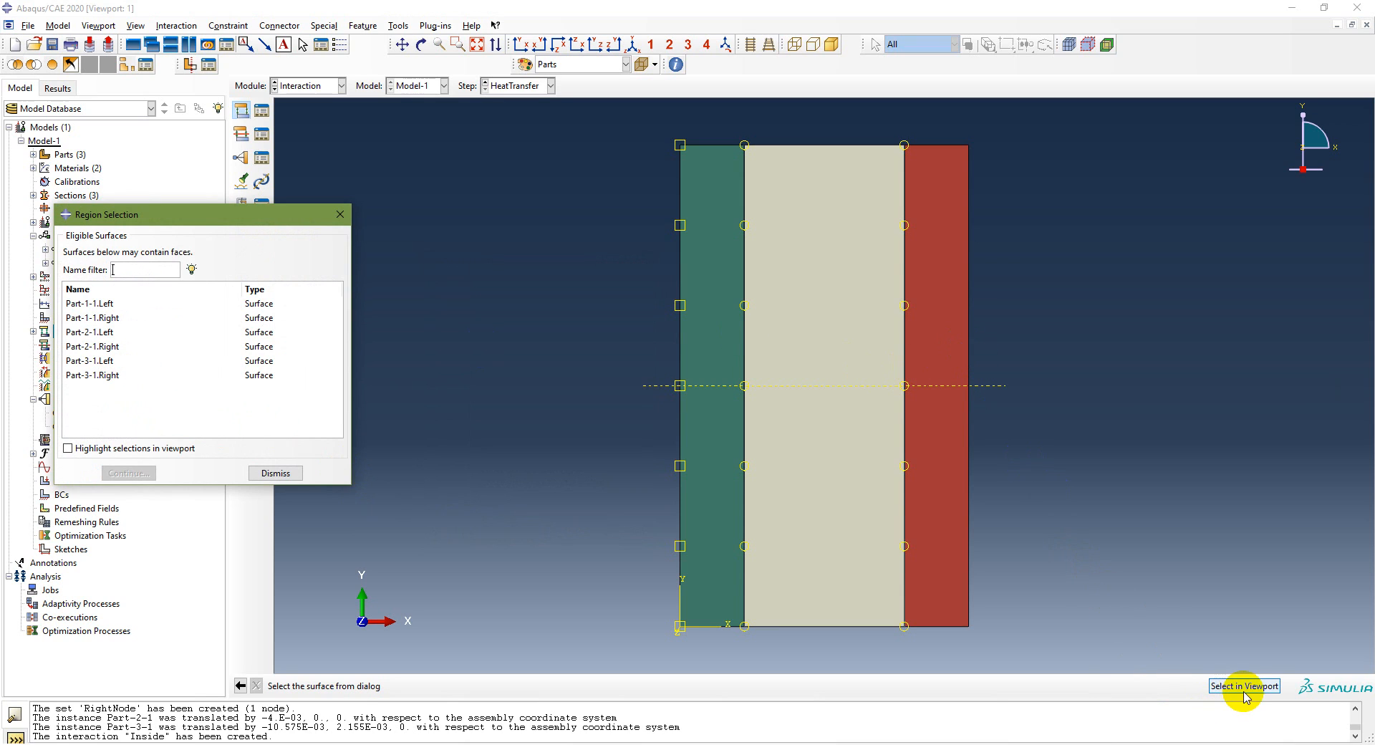
{"action": "left_click", "coordinate": [968, 380]}
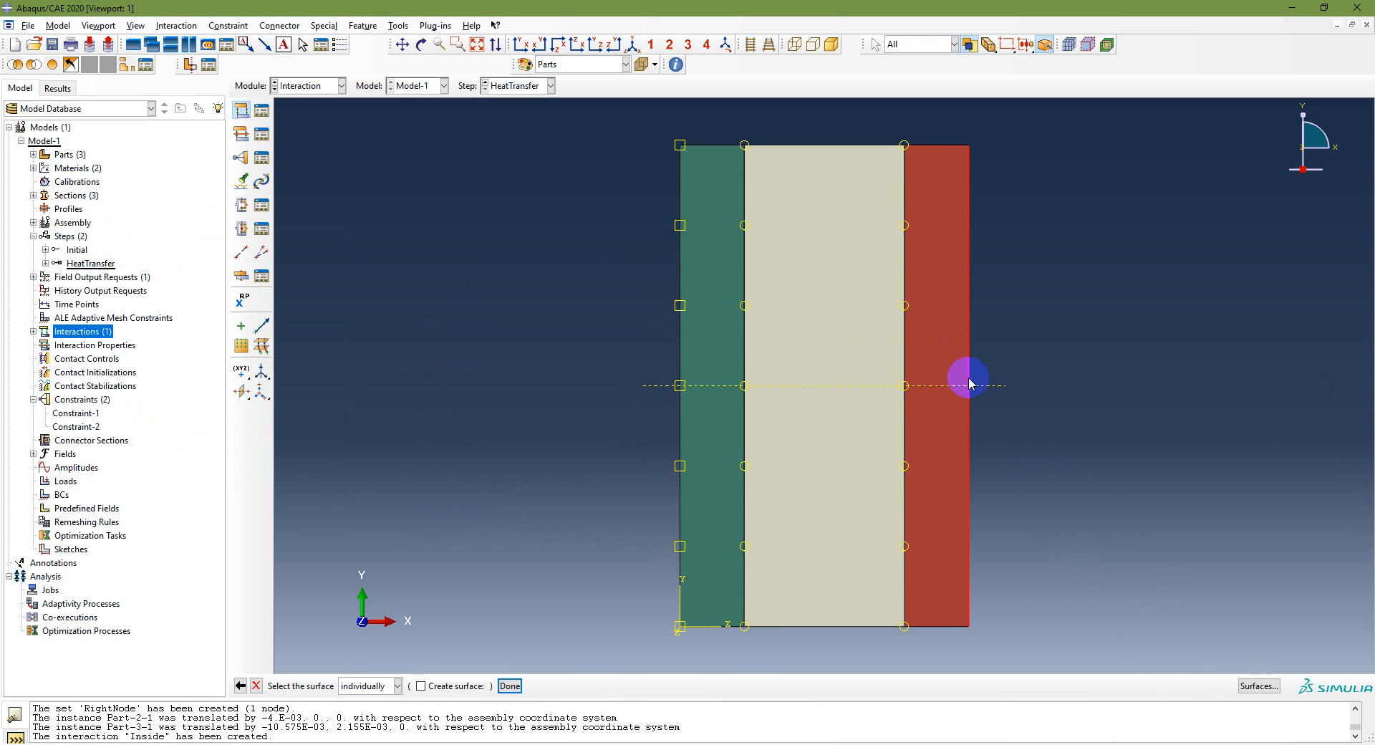
{"action": "left_click", "coordinate": [510, 686]}
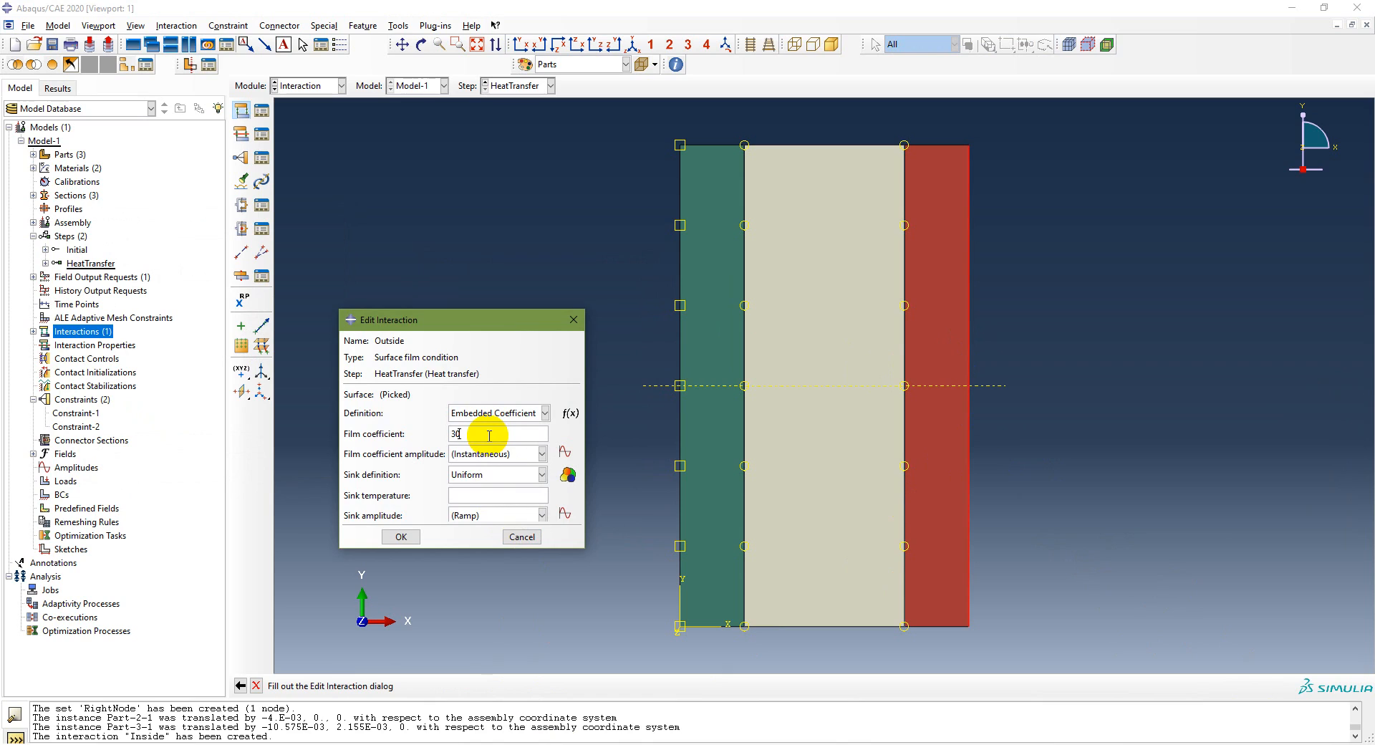
{"action": "left_click", "coordinate": [477, 496]}
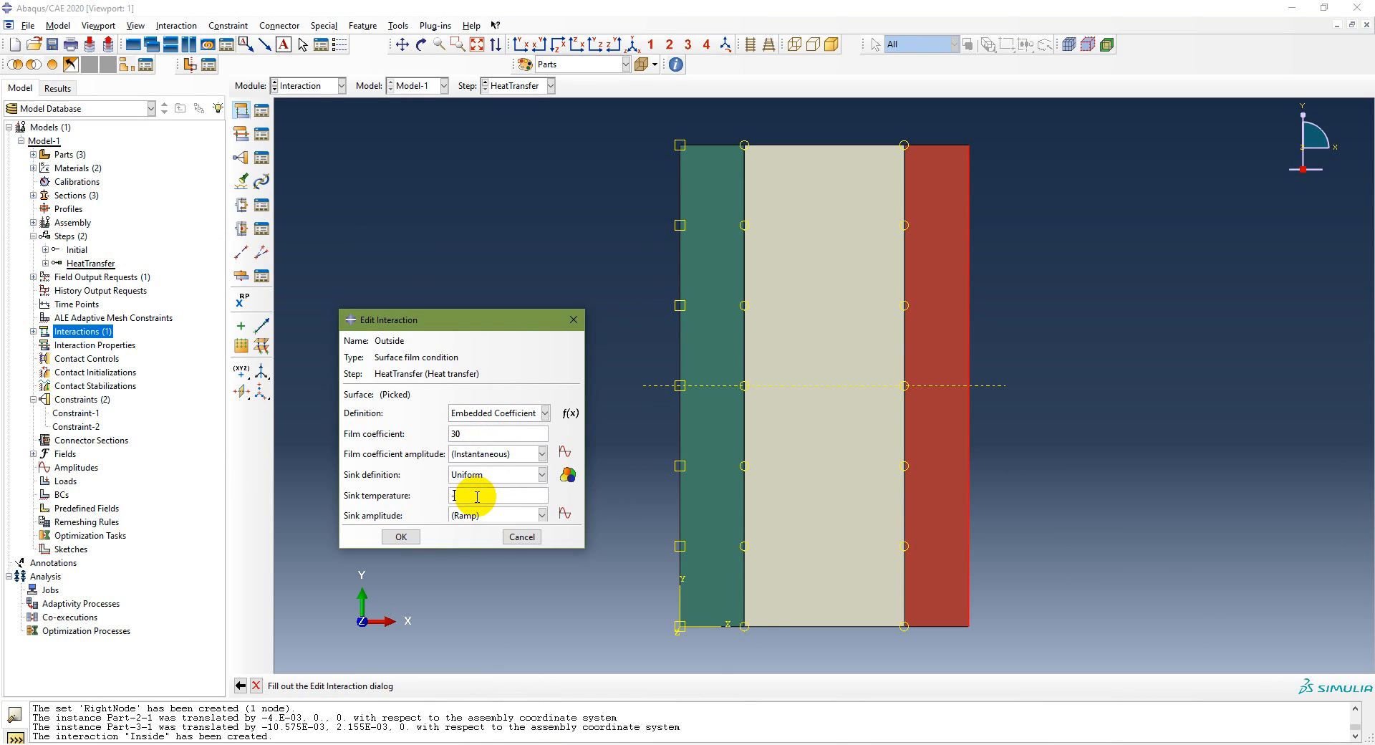
{"action": "left_click", "coordinate": [401, 536]}
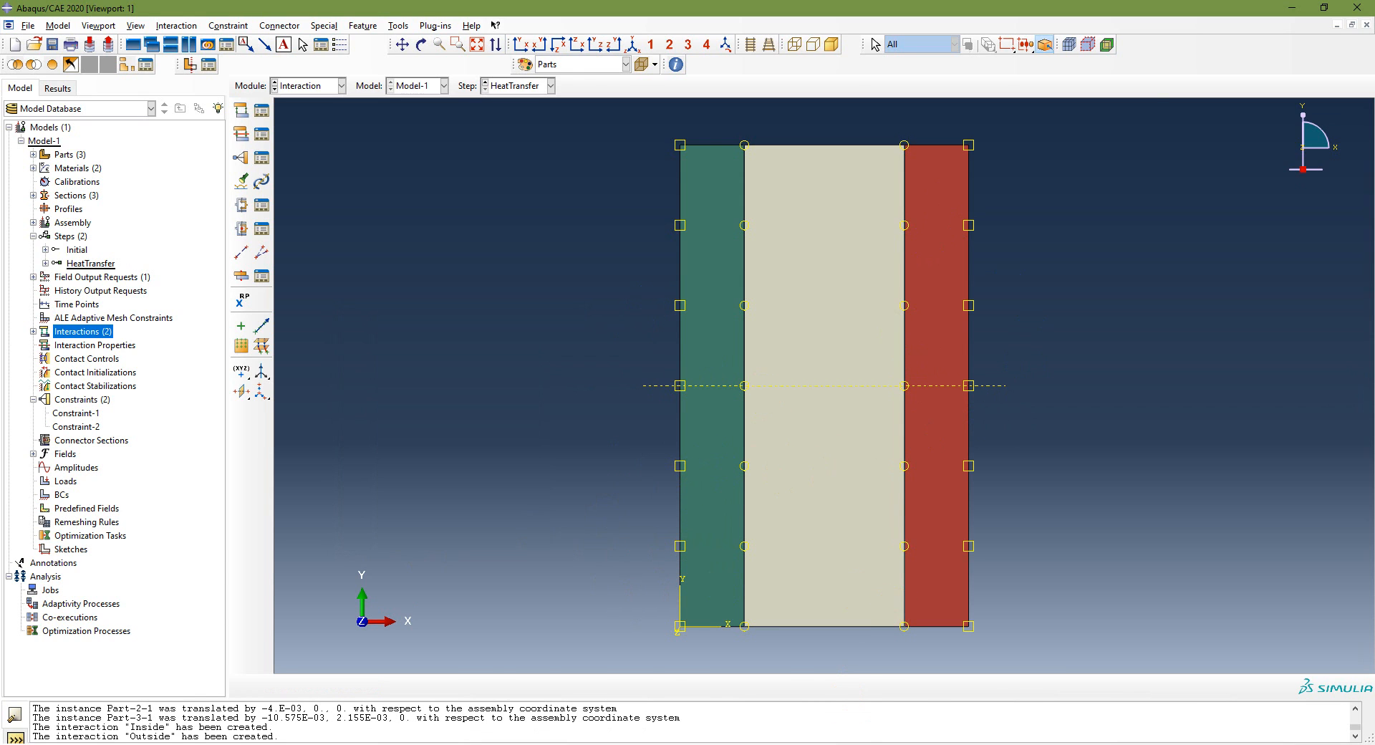
Consult the PowerPoint slide for the Analysis instructions and return to Abaqus/CAE.
{"action": "key", "text": "alt+Tab"}
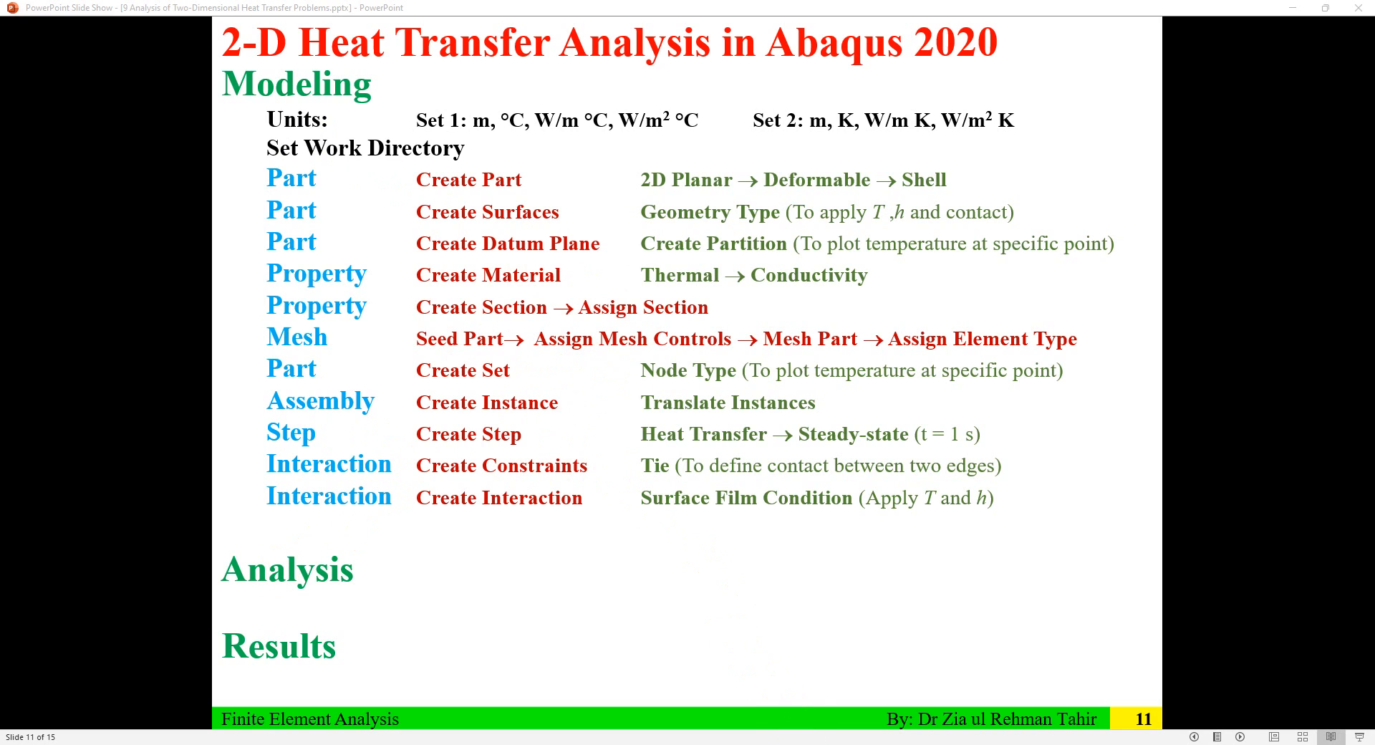
{"action": "left_click", "coordinate": [338, 567]}
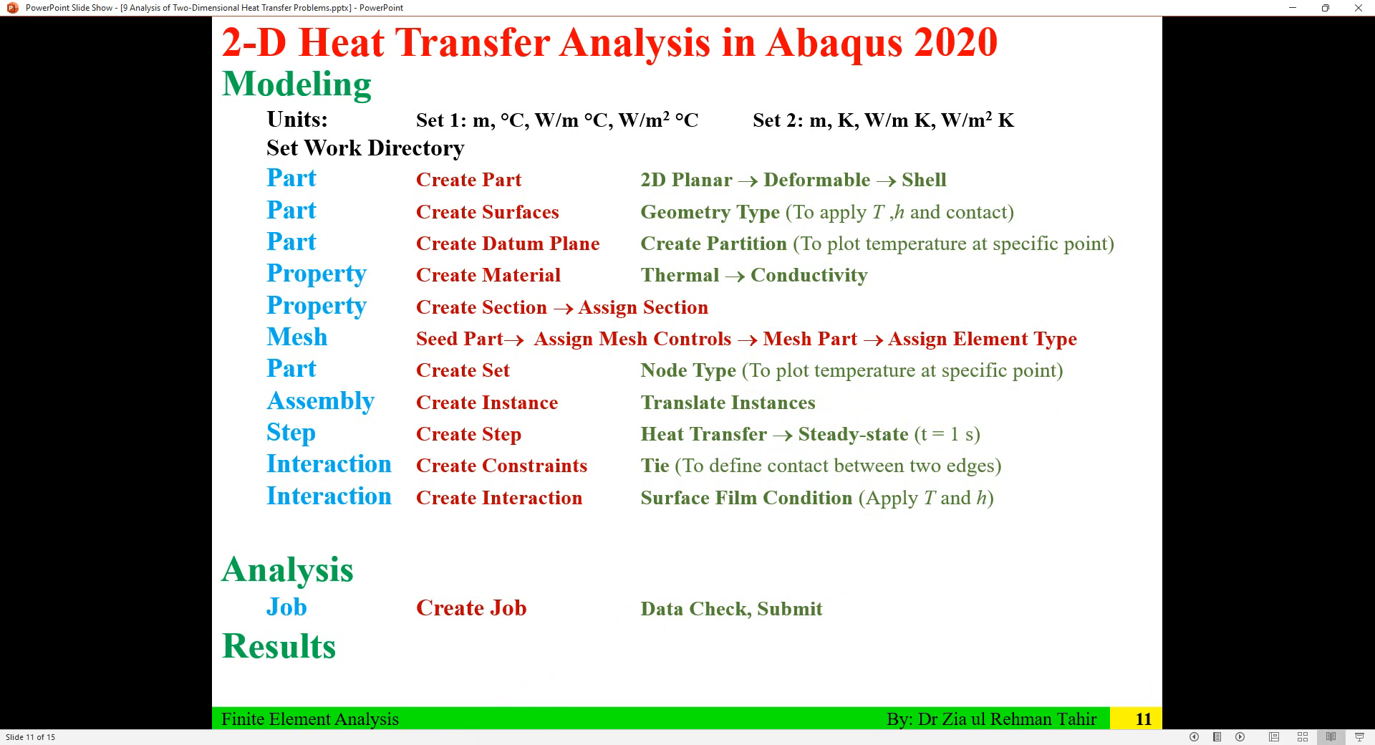
{"action": "key", "text": "alt+Tab"}
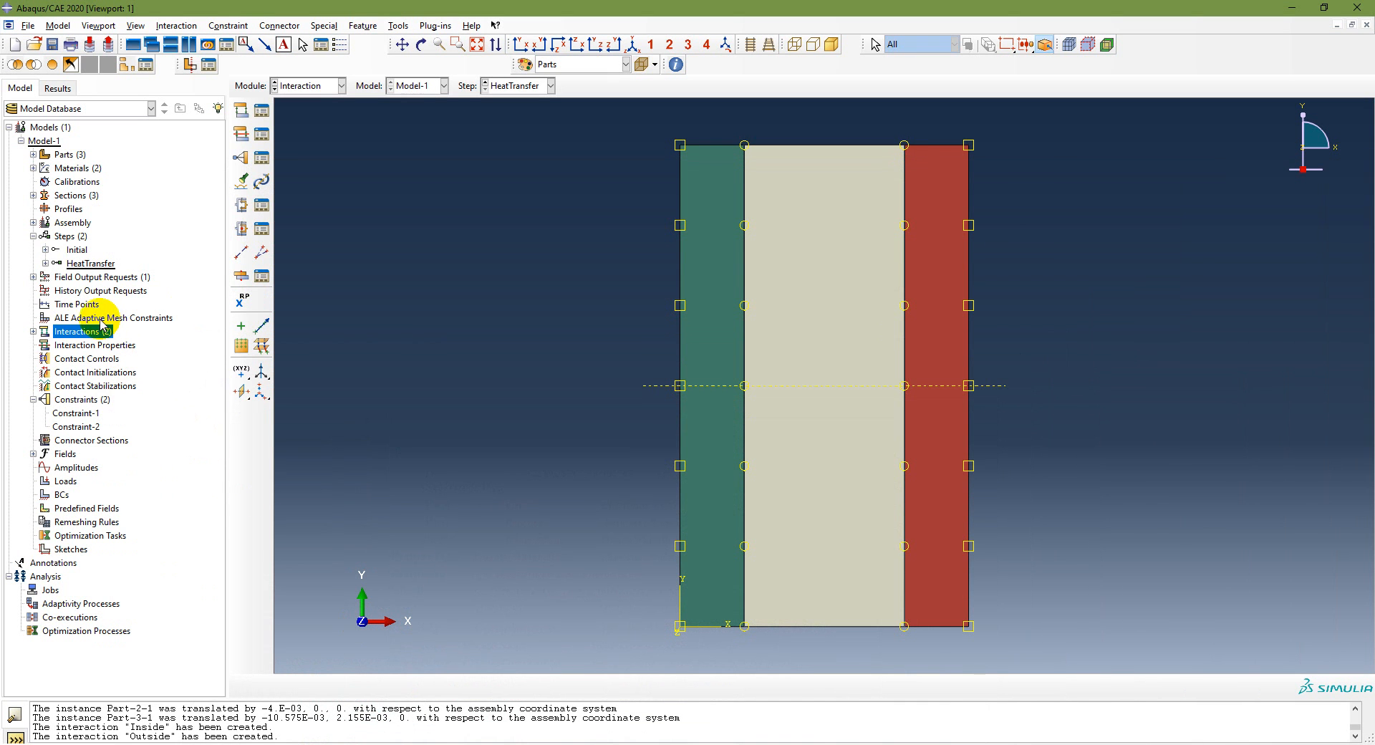
Rename Model-1 as DoublePanWindow.
{"action": "left_click", "coordinate": [36, 141]}
{"action": "right_click", "coordinate": [36, 141]}
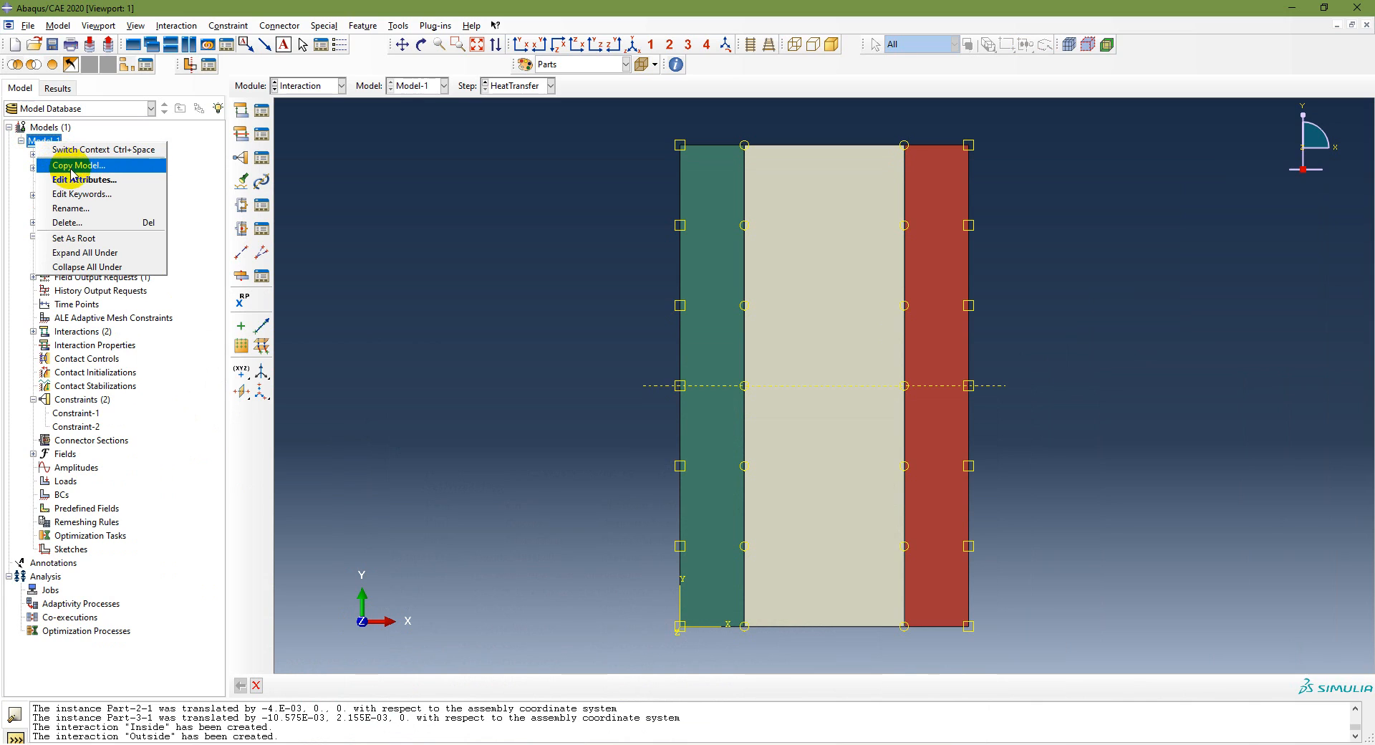
{"action": "left_click", "coordinate": [85, 208]}
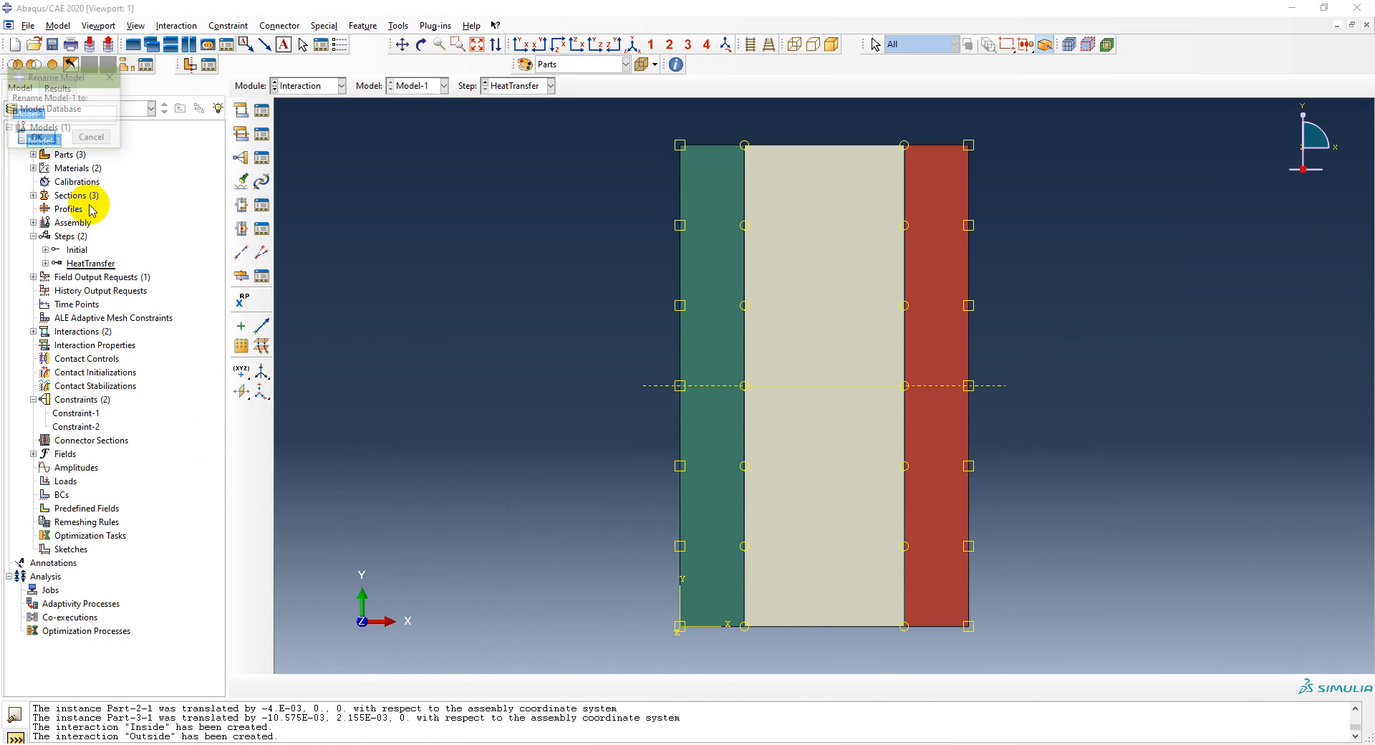
{"action": "type", "text": "D"}
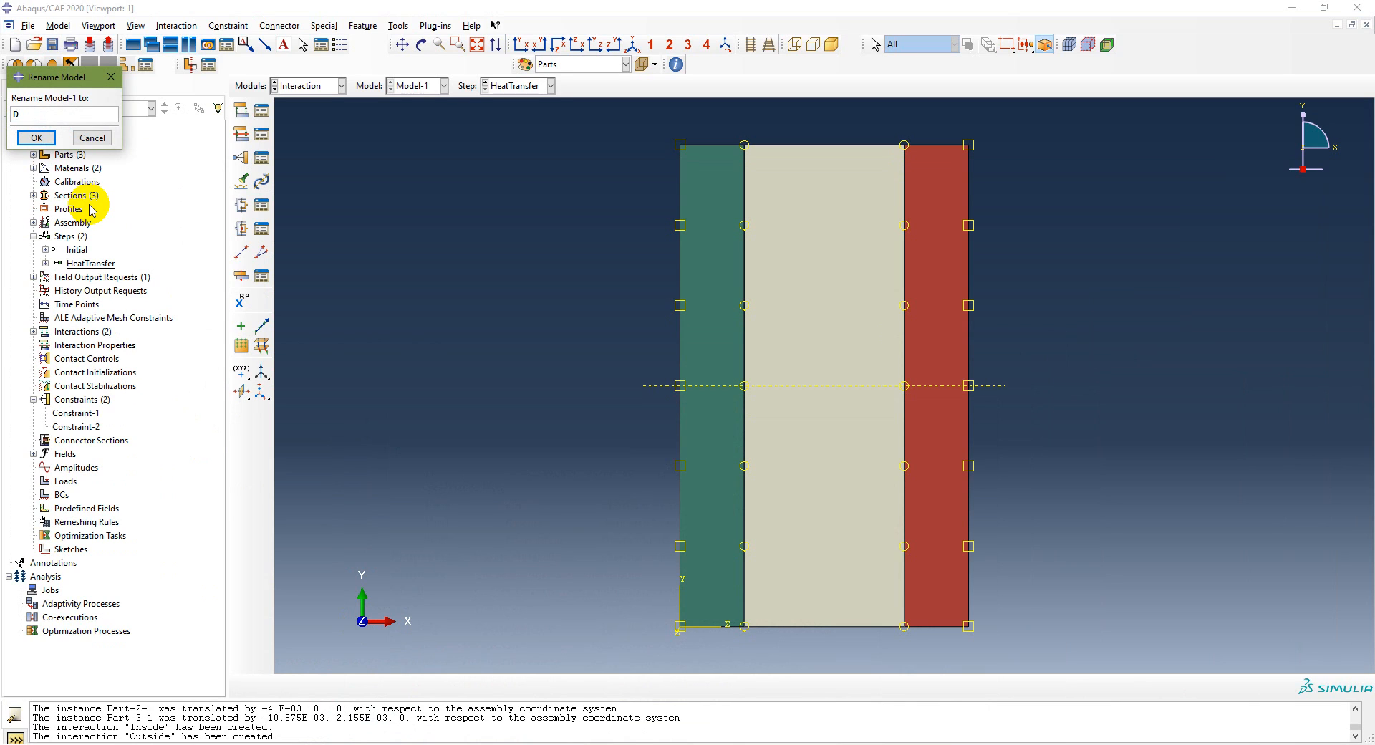
{"action": "type", "text": "Ouo an"}
{"action": "key", "text": "shift+Left"}
{"action": "key", "text": "shift+Left"}
{"action": "key", "text": "shift+Left"}
{"action": "key", "text": "shift+Left"}
{"action": "key", "text": "shift+Left"}
{"action": "key", "text": "shift+Left"}
{"action": "key", "text": "shift+Left"}
{"action": "key", "text": "shift+Left"}
{"action": "key", "text": "shift+Left"}
{"action": "key", "text": "shift+Left"}
{"action": "key", "text": "shift+Left"}
{"action": "key", "text": "shift+Left"}
{"action": "key", "text": "shift+Left"}
{"action": "left_click", "coordinate": [36, 137]}
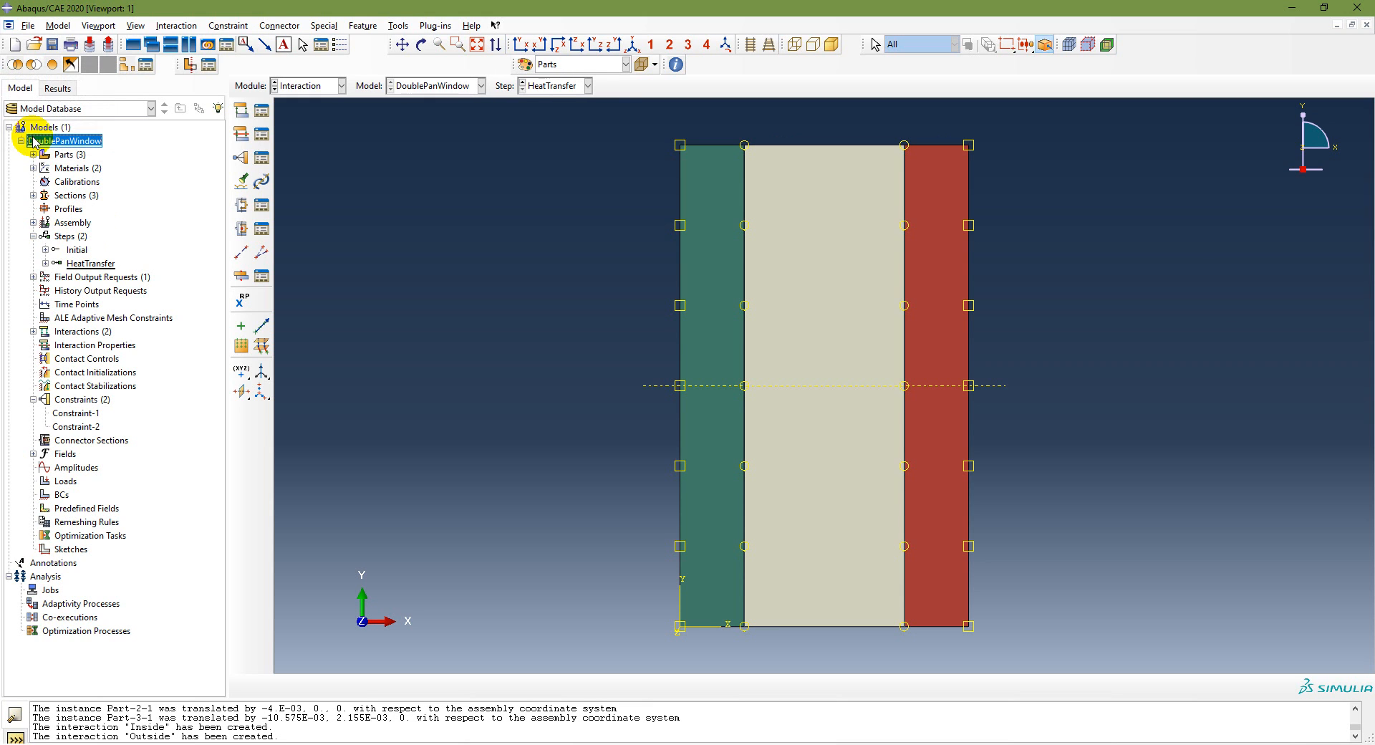
Create an analysis job named DoublePanWindow for the DoublePanWindow model with the default job settings, and list it in the model tree.
{"action": "double_click", "coordinate": [51, 590]}
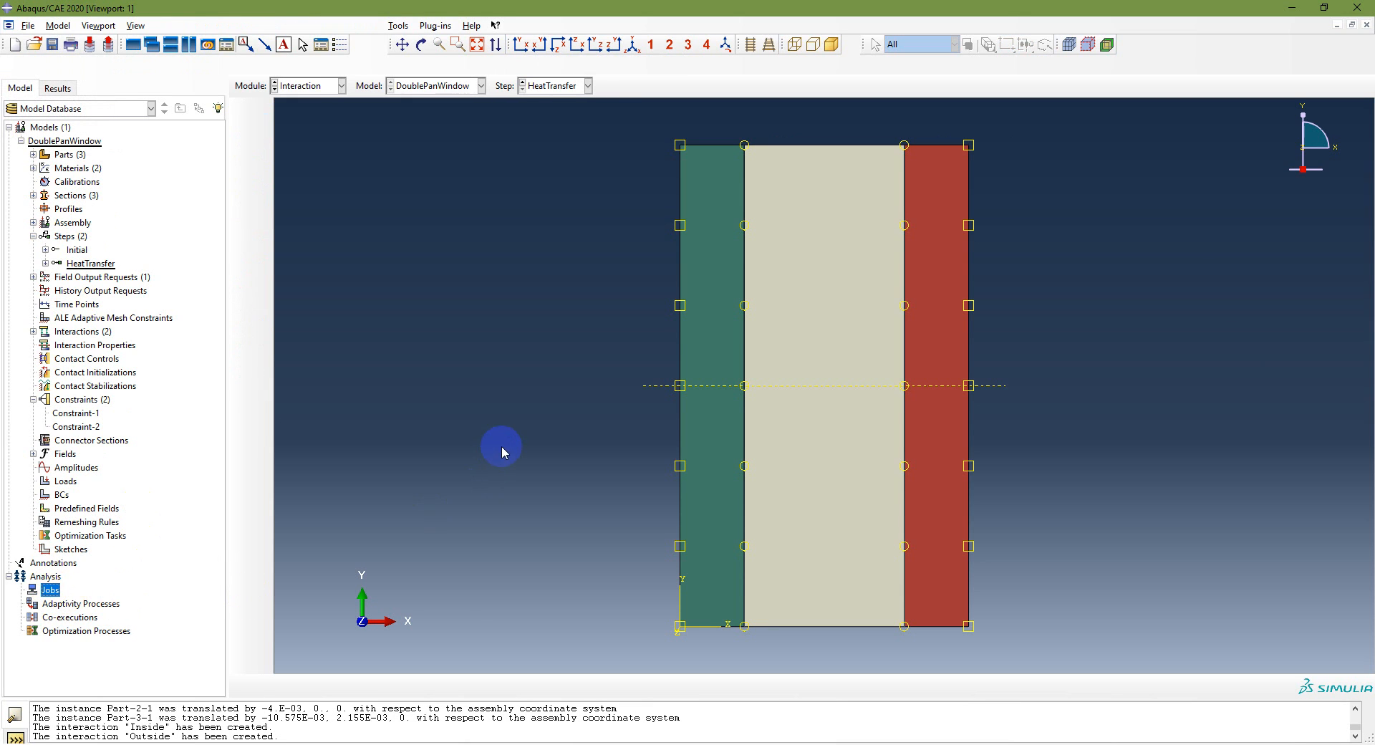
{"action": "type", "text": "DoublePanWindow"}
{"action": "left_click", "coordinate": [547, 432]}
{"action": "left_click", "coordinate": [385, 434]}
{"action": "left_click", "coordinate": [21, 570]}
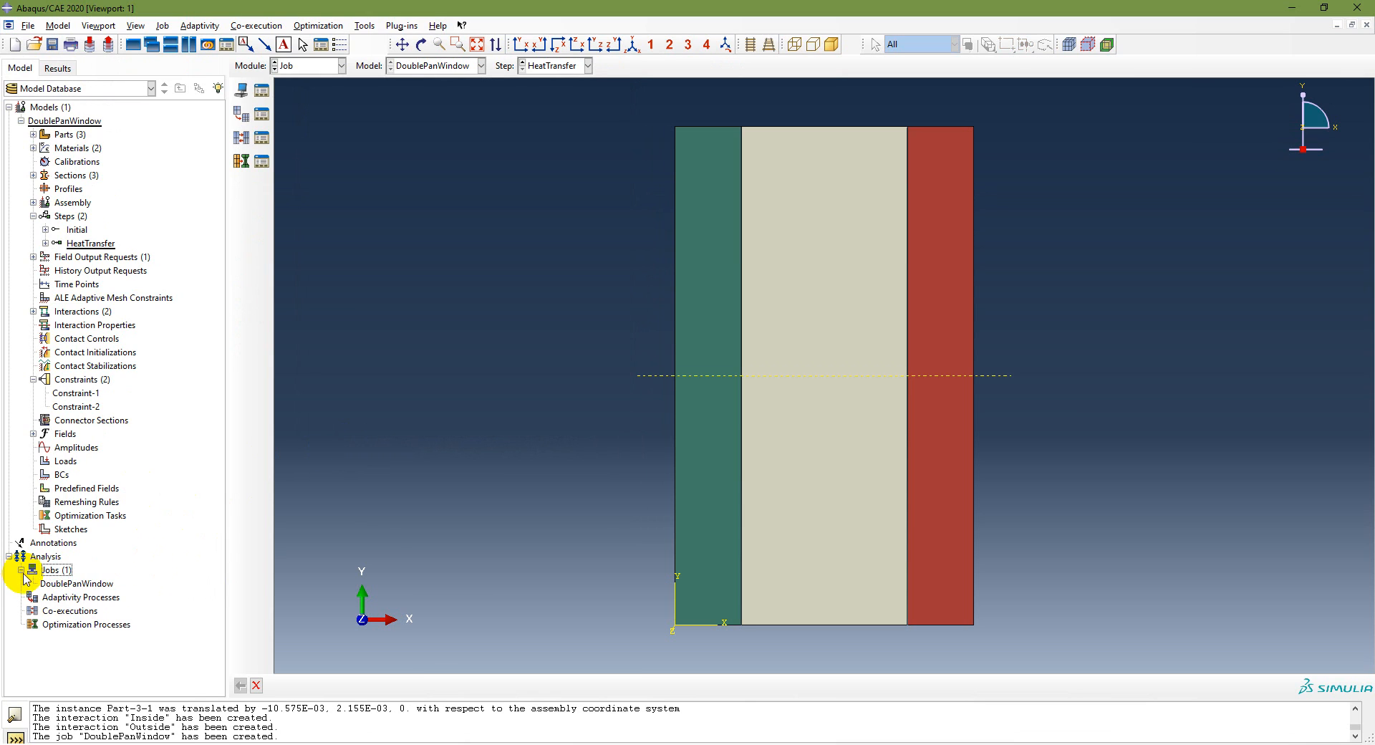
{"action": "left_click", "coordinate": [68, 583]}
{"action": "right_click", "coordinate": [68, 582]}
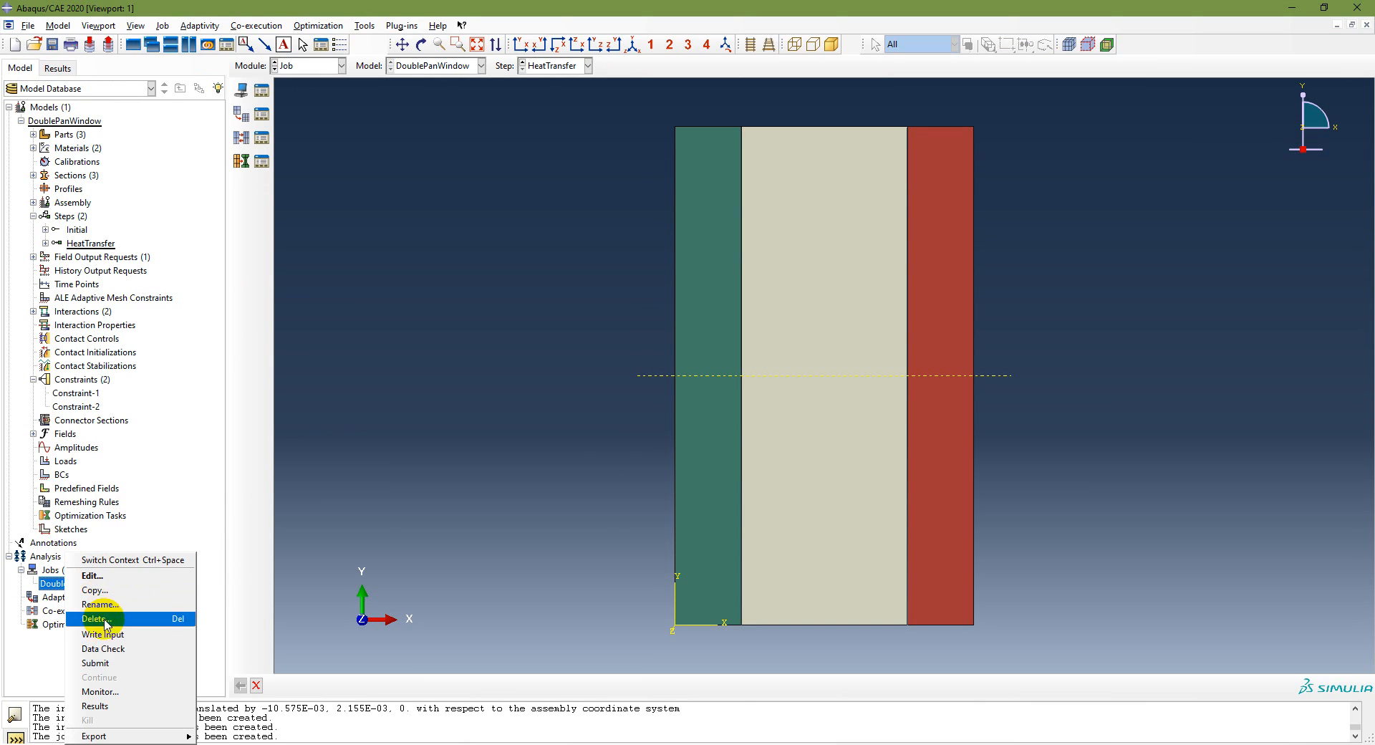
{"action": "left_click", "coordinate": [111, 665]}
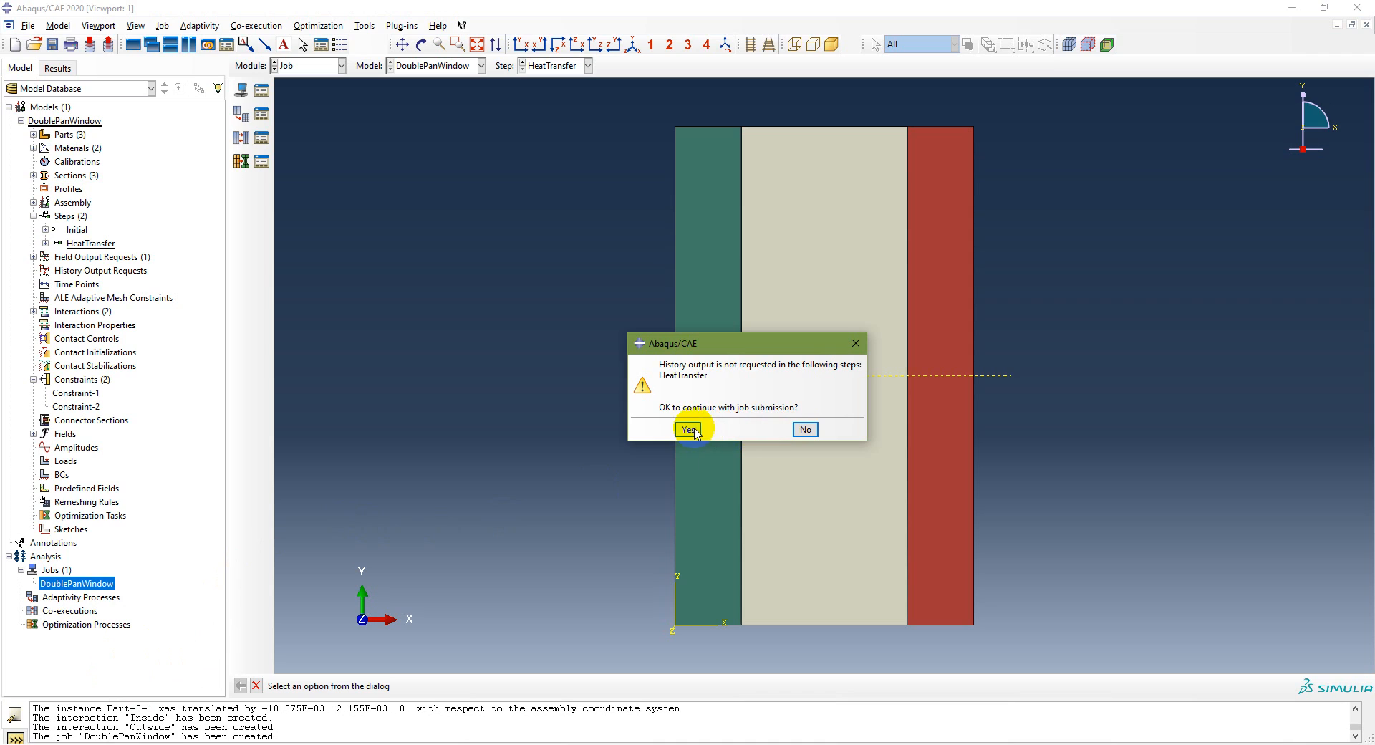
{"action": "left_click", "coordinate": [803, 429]}
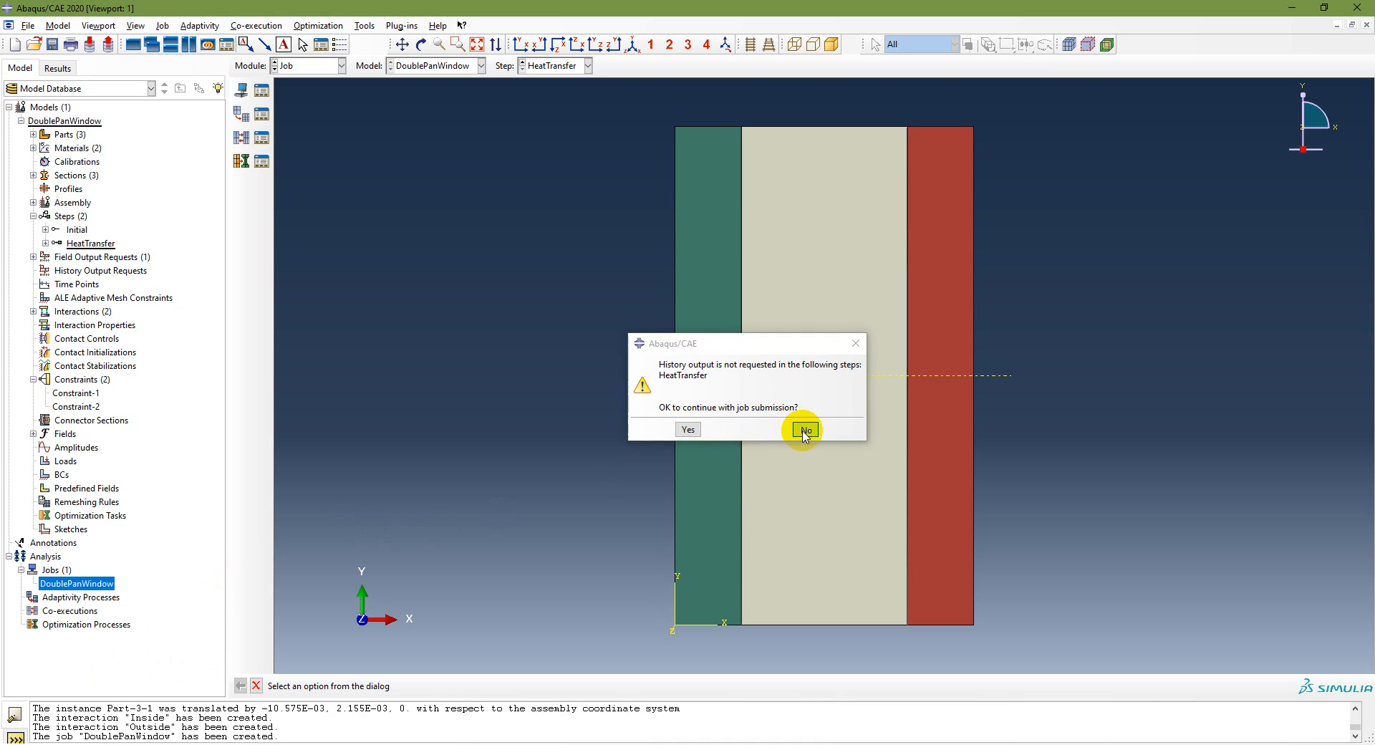
Run a data check on the DoublePanWindow job, continuing without history output requests.
{"action": "right_click", "coordinate": [92, 586]}
{"action": "left_click", "coordinate": [136, 651]}
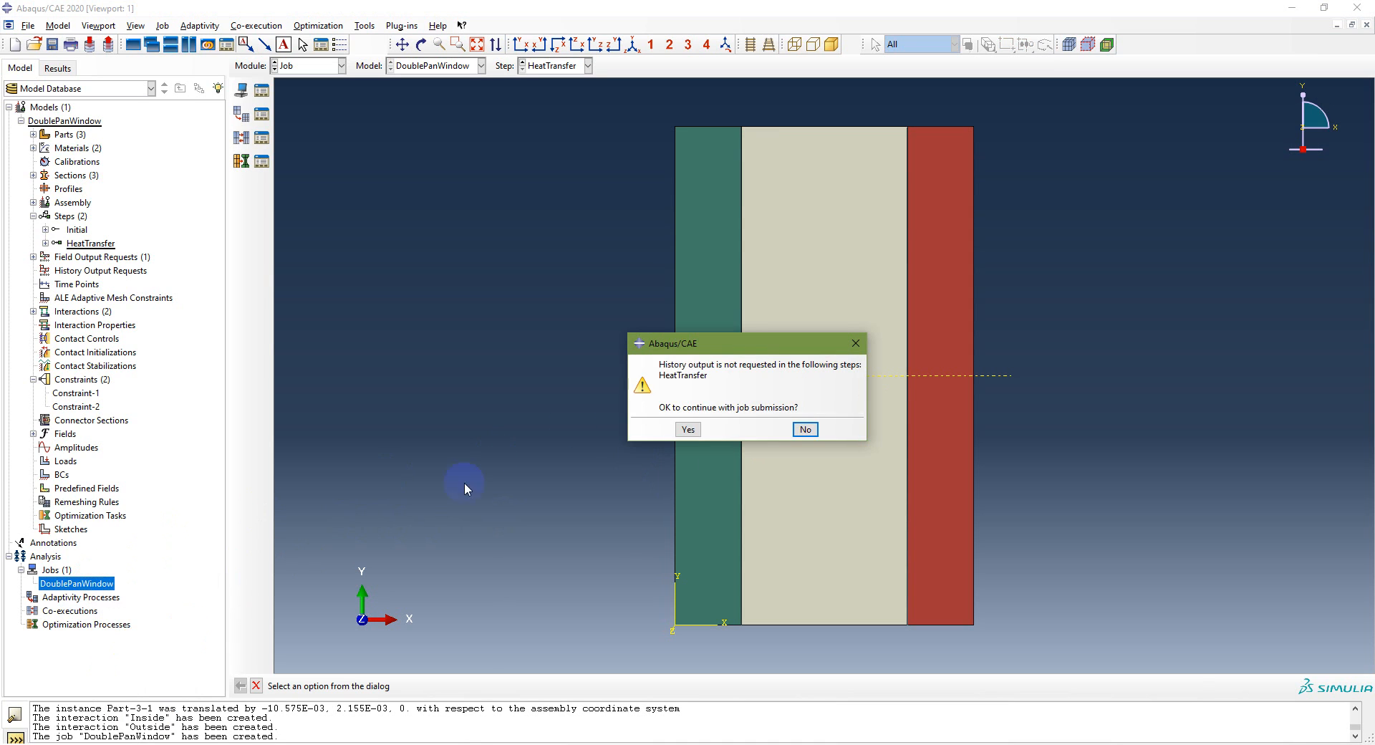
{"action": "left_click", "coordinate": [687, 429]}
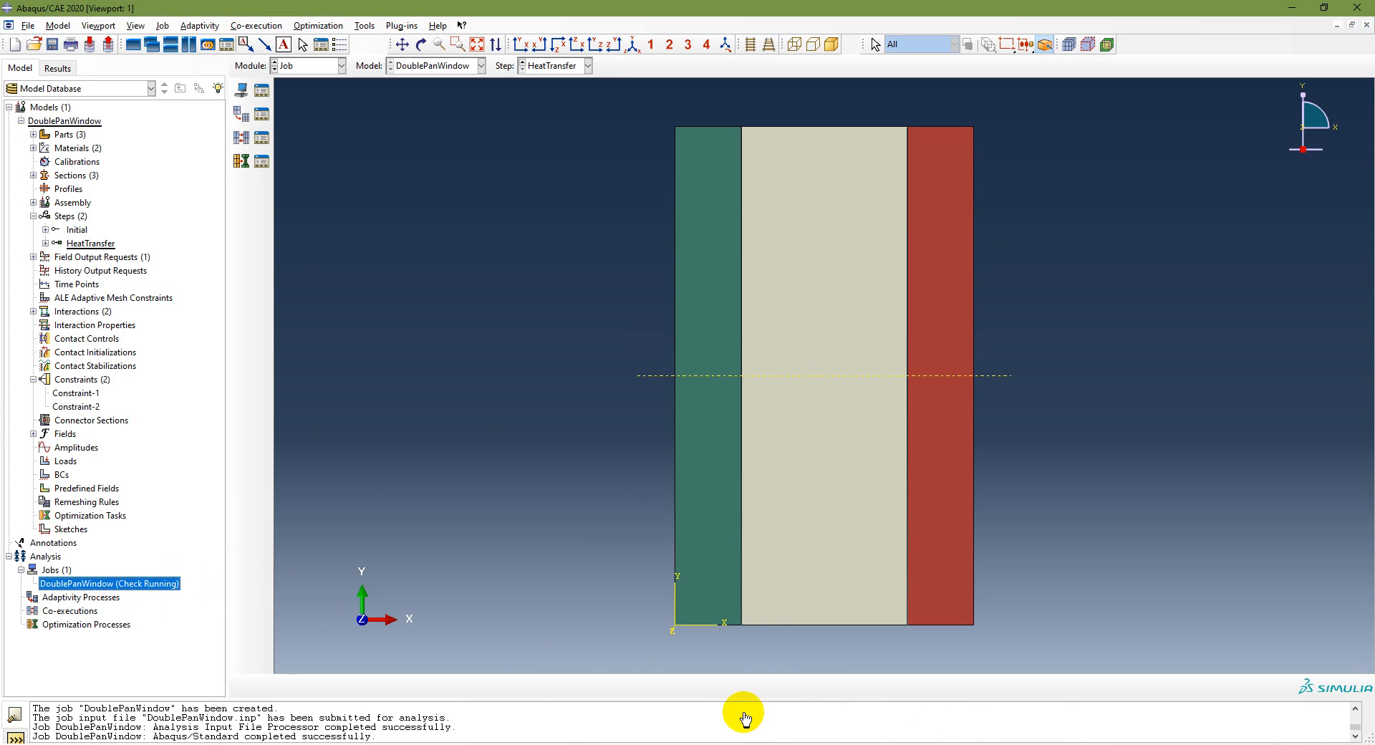
Submit the DoublePanWindow job for the full analysis, continuing without history output requests.
{"action": "right_click", "coordinate": [141, 588]}
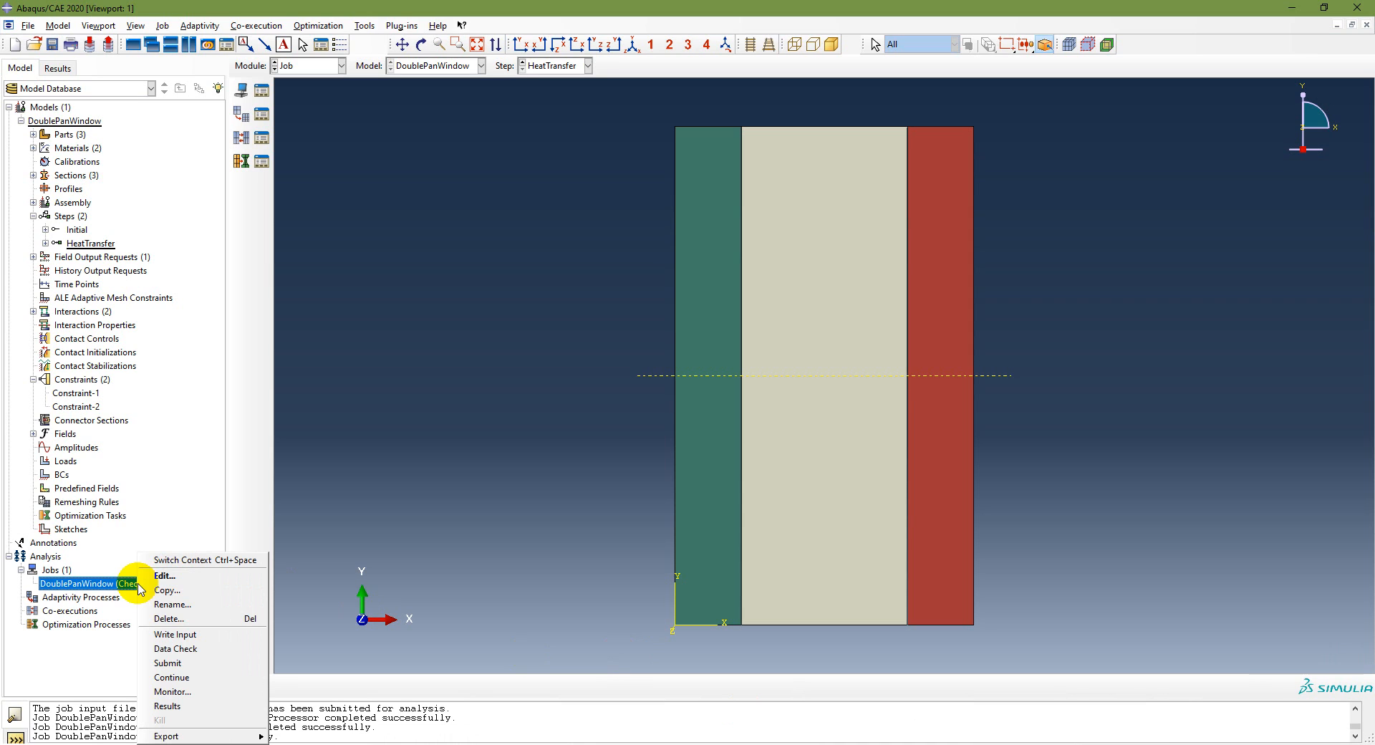
{"action": "left_click", "coordinate": [188, 663]}
{"action": "left_click", "coordinate": [620, 251]}
{"action": "left_click", "coordinate": [687, 428]}
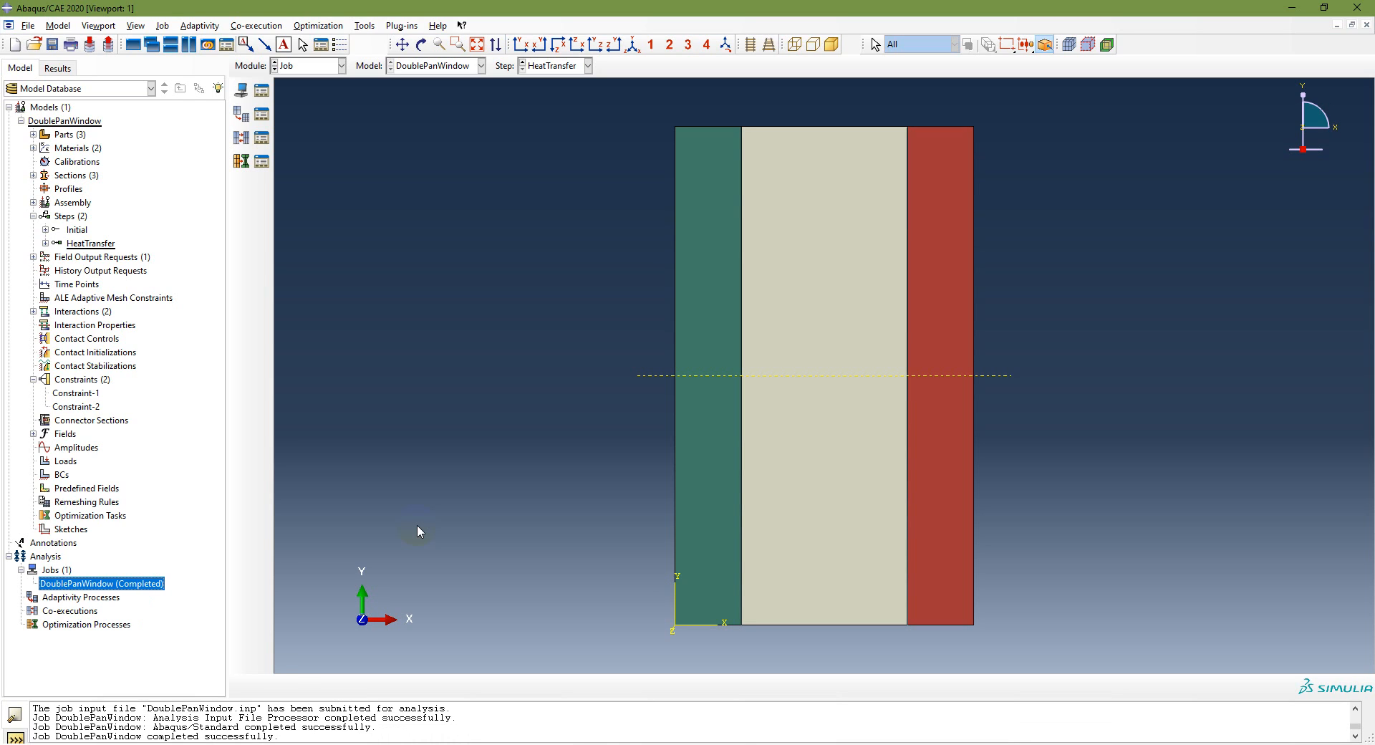
Check the DoublePanWindow job's progress log in the job monitor and close it.
{"action": "right_click", "coordinate": [152, 582]}
{"action": "left_click", "coordinate": [191, 690]}
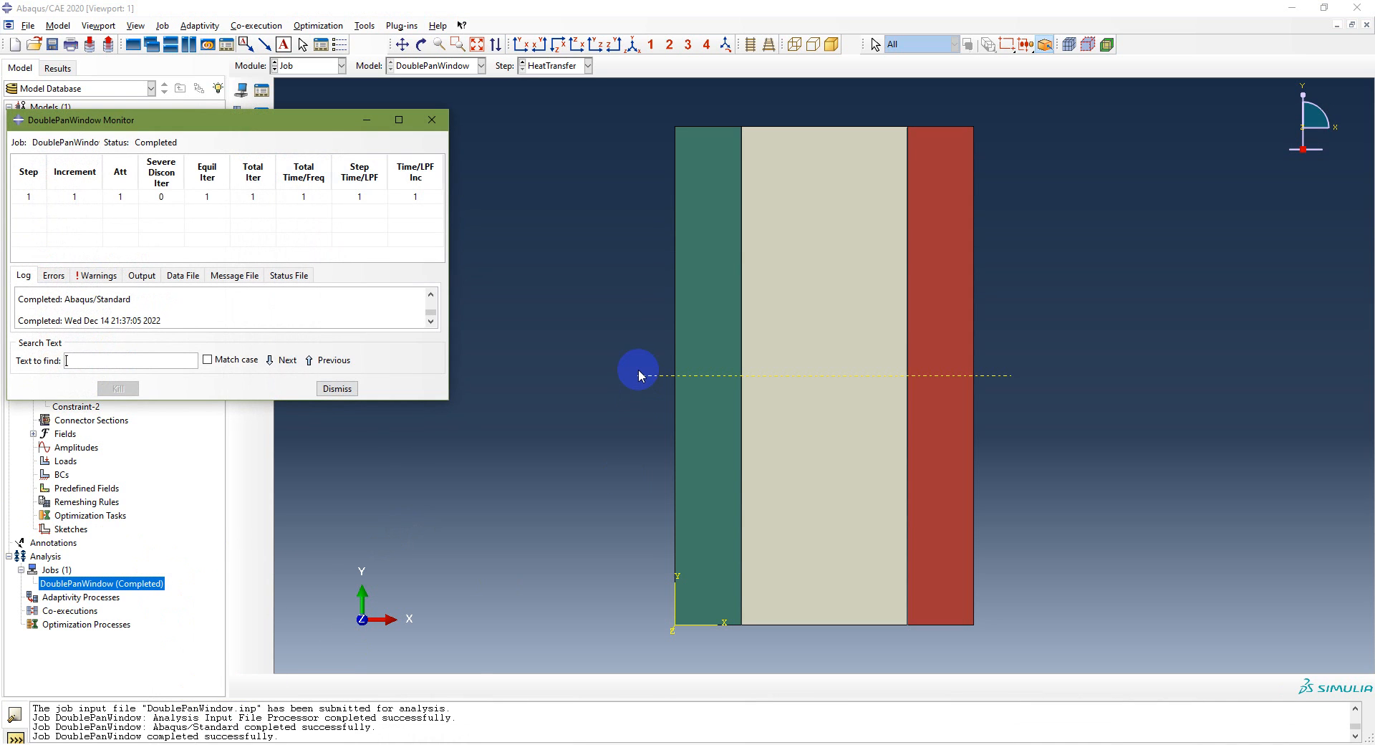
{"action": "left_click", "coordinate": [337, 388]}
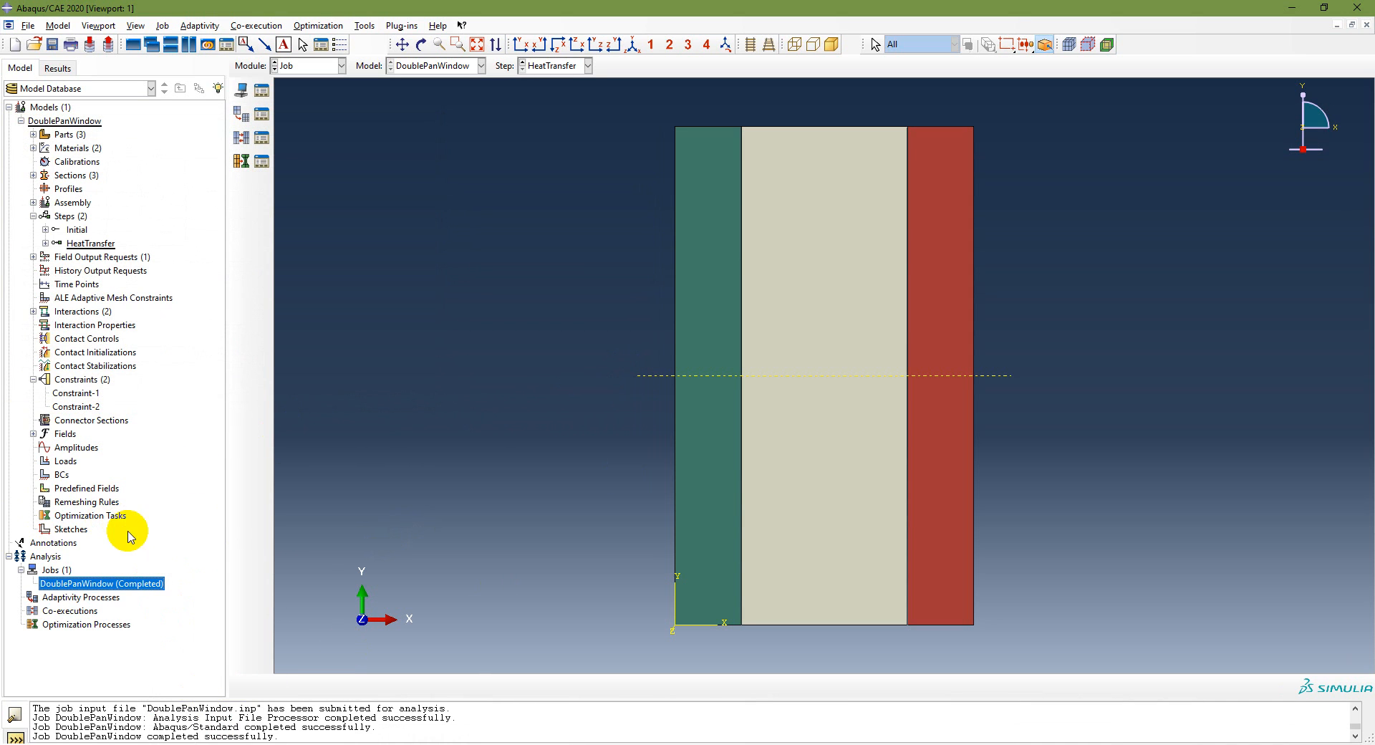
{"action": "right_click", "coordinate": [125, 585]}
{"action": "left_click", "coordinate": [125, 586]}
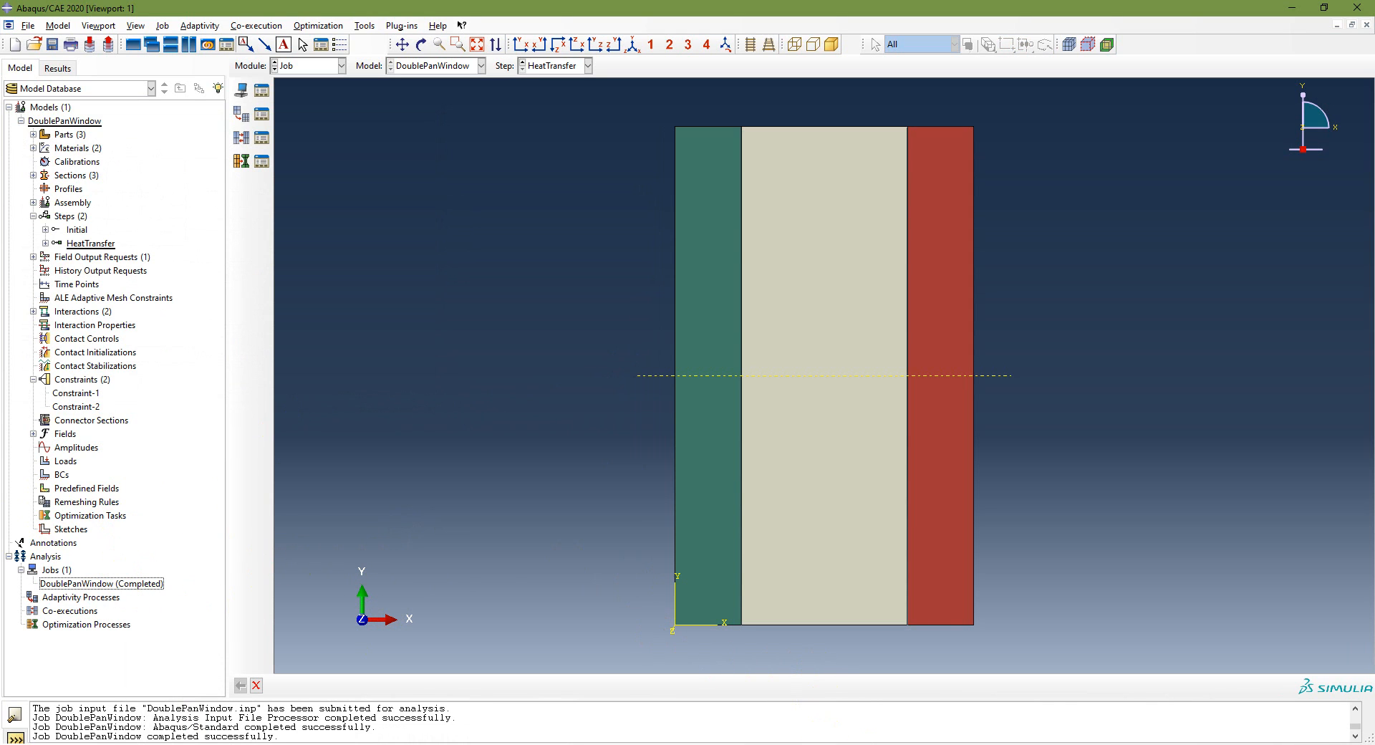
Consult the PowerPoint slide for the Results instructions and return to Abaqus/CAE.
{"action": "left_click", "coordinate": [826, 744]}
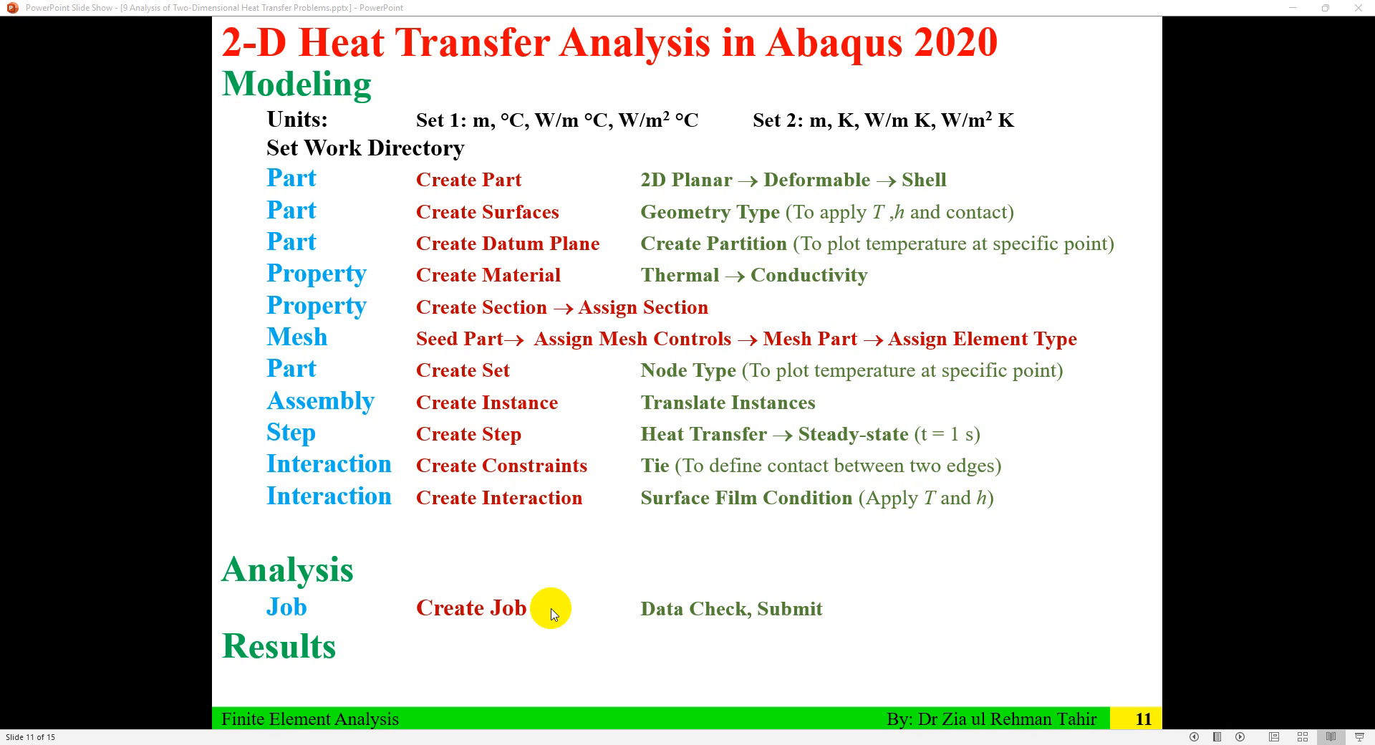
{"action": "left_click", "coordinate": [552, 614]}
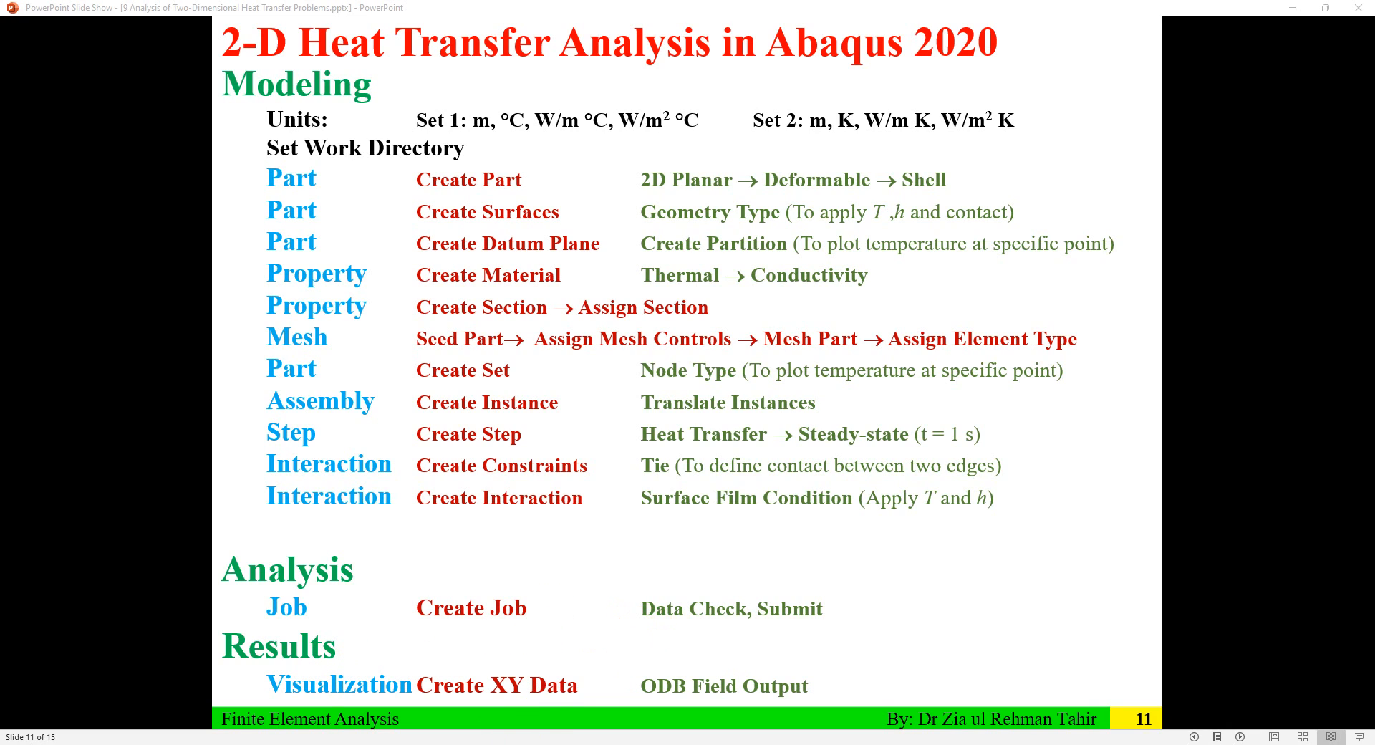
{"action": "left_click", "coordinate": [528, 744]}
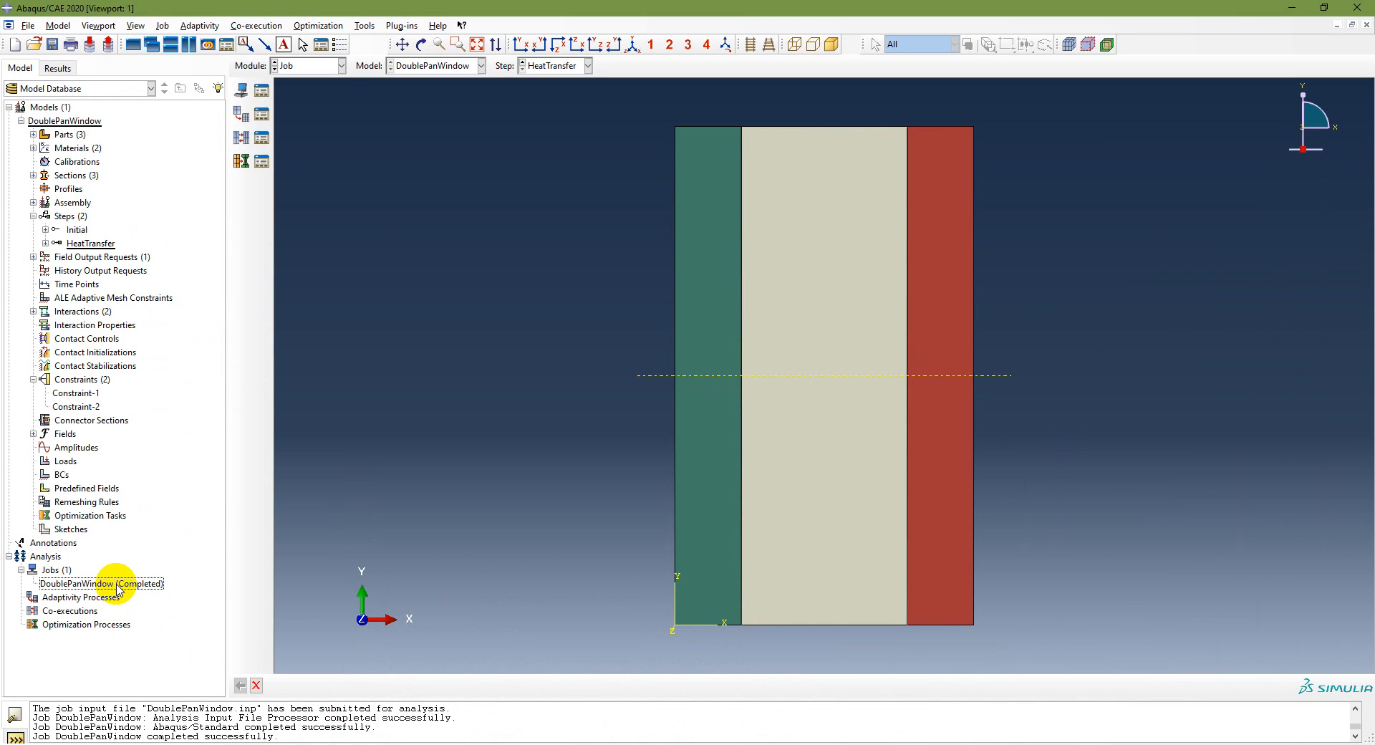
Open the results of the DoublePanWindow job in the Visualization module.
{"action": "left_click", "coordinate": [115, 583]}
{"action": "right_click", "coordinate": [118, 587]}
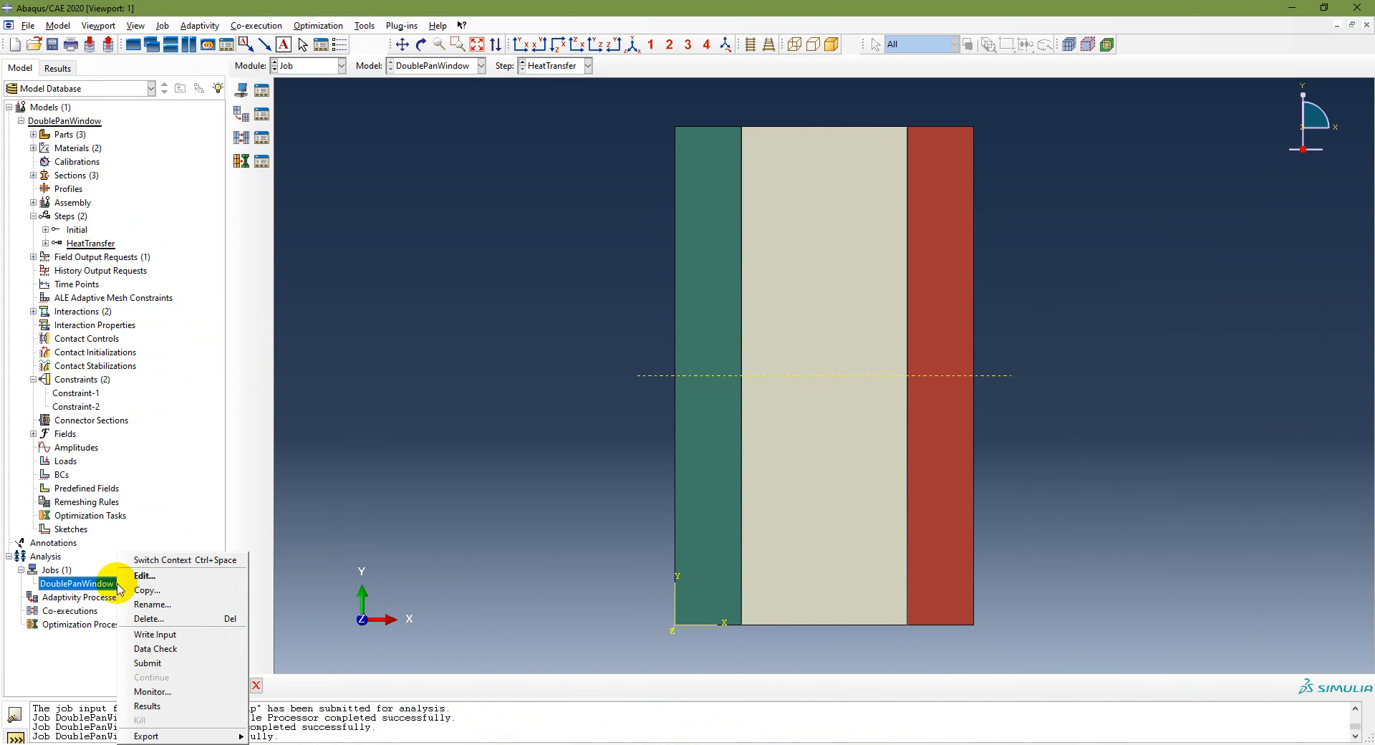
{"action": "left_click", "coordinate": [164, 692]}
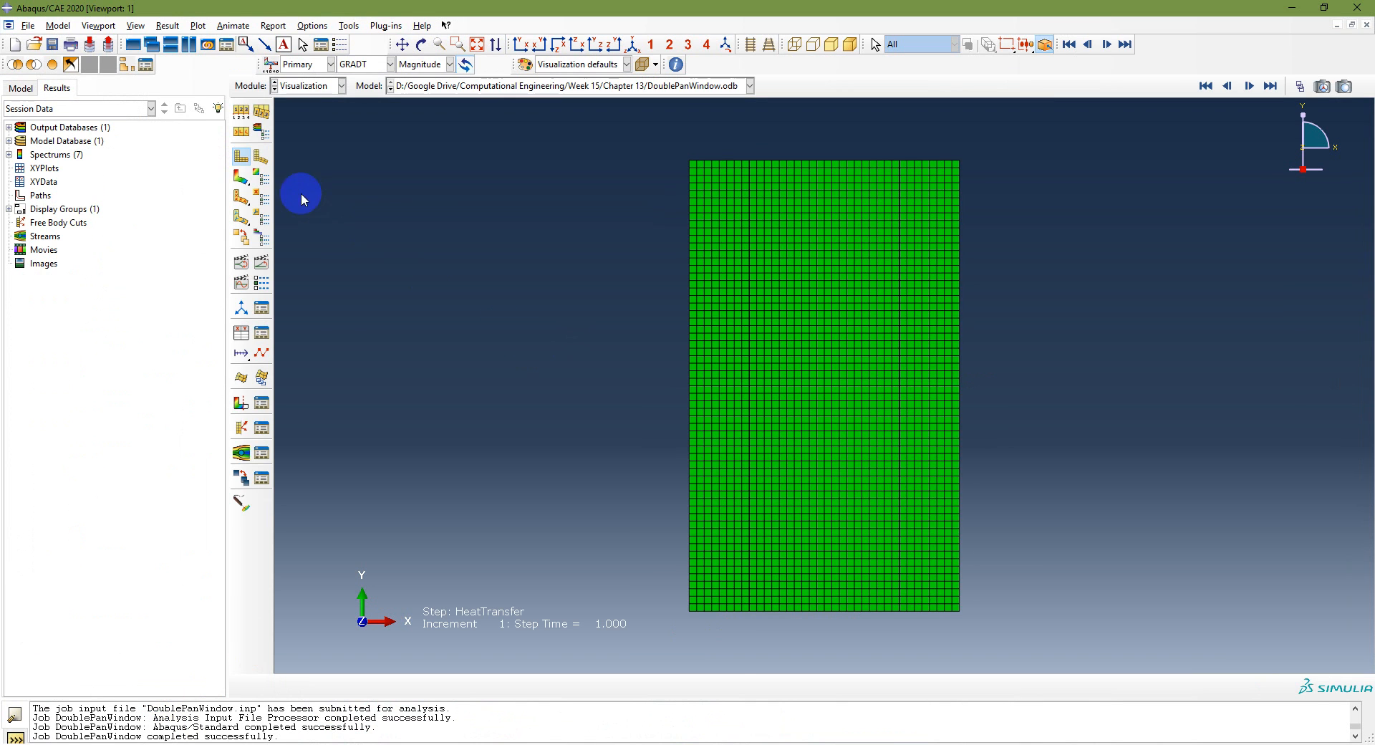
Plot result contours on the window model, viewing heat flux HFL first and switching the primary variable to nodal temperature NT11.
{"action": "left_click", "coordinate": [242, 182]}
{"action": "left_click", "coordinate": [354, 64]}
{"action": "left_click", "coordinate": [350, 94]}
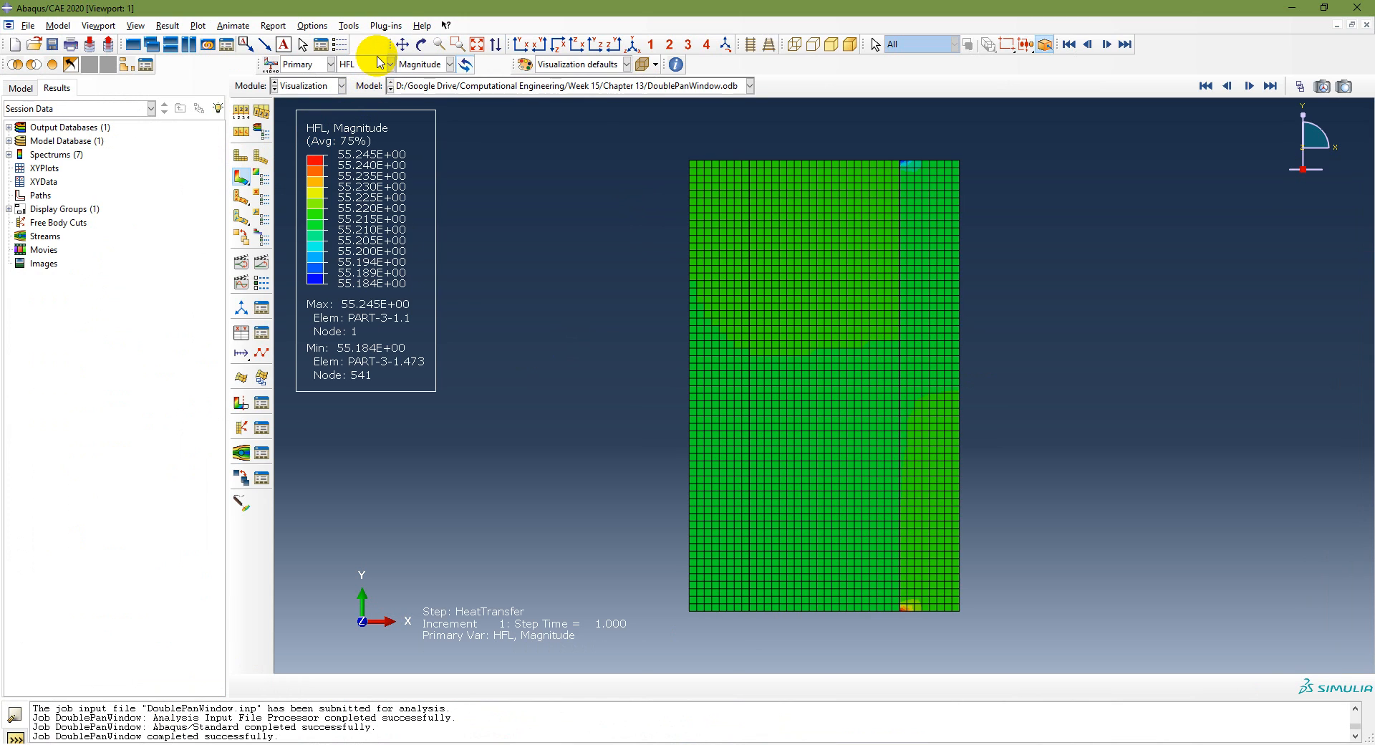
{"action": "left_click", "coordinate": [372, 64]}
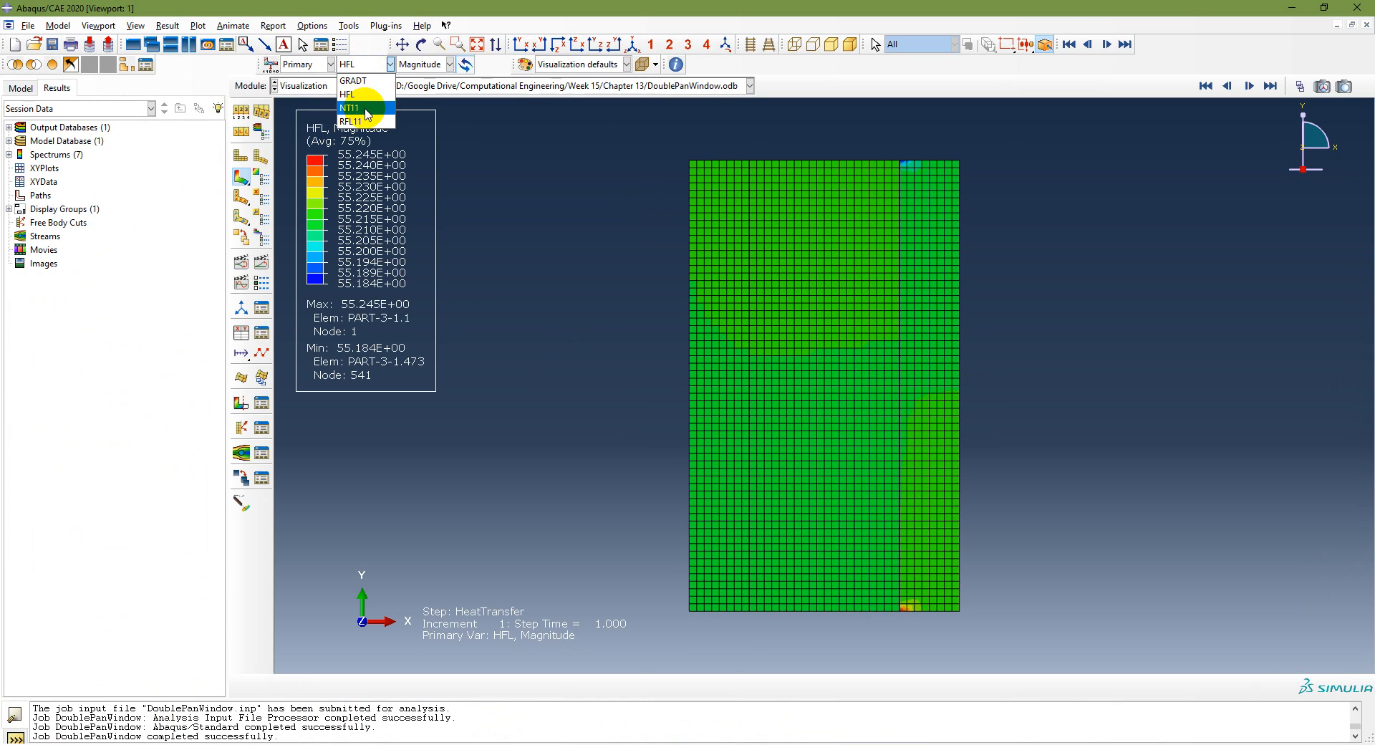
{"action": "left_click", "coordinate": [350, 105]}
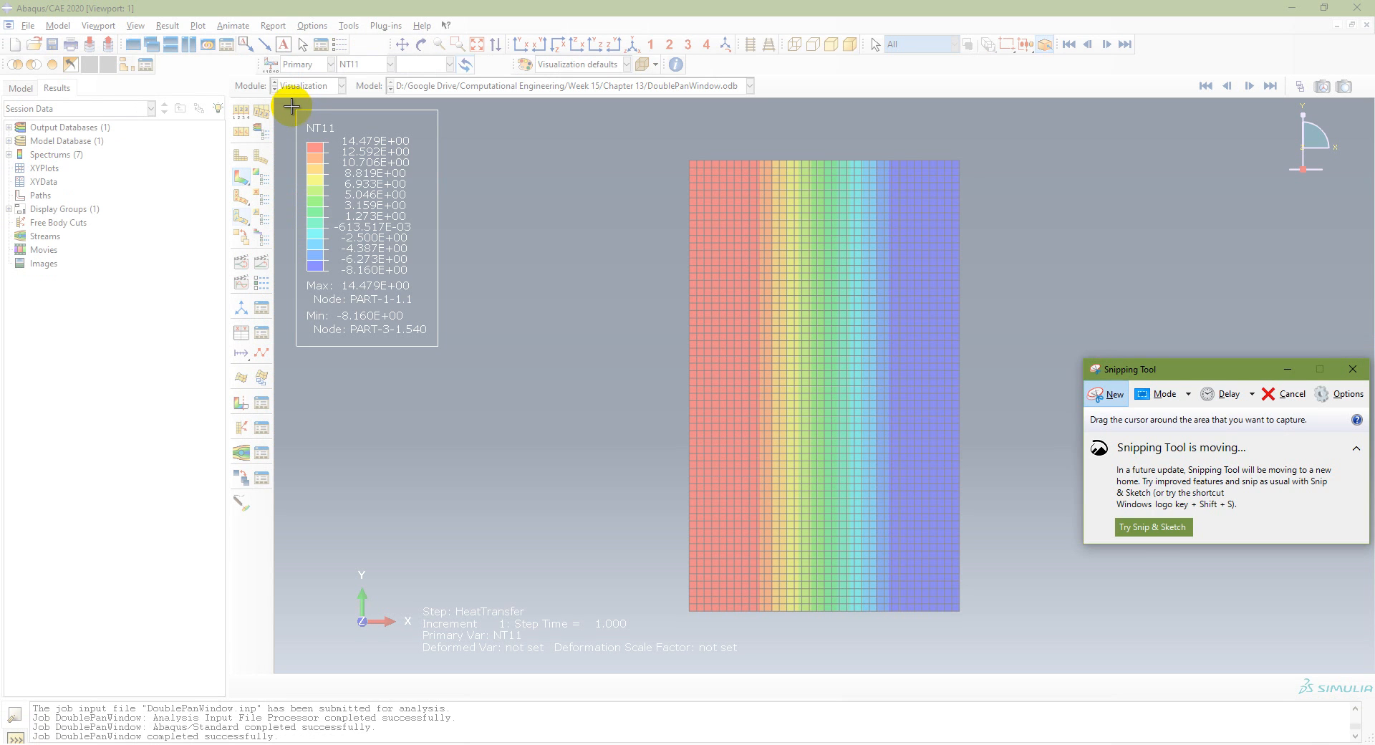
Capture the steady-state NT11 contour plot with its legend as a screen snip and move the snip window aside.
{"action": "left_click_drag", "start_coordinate": [292, 105], "coordinate": [973, 660]}
{"action": "left_click_drag", "start_coordinate": [752, 14], "coordinate": [1374, 301]}
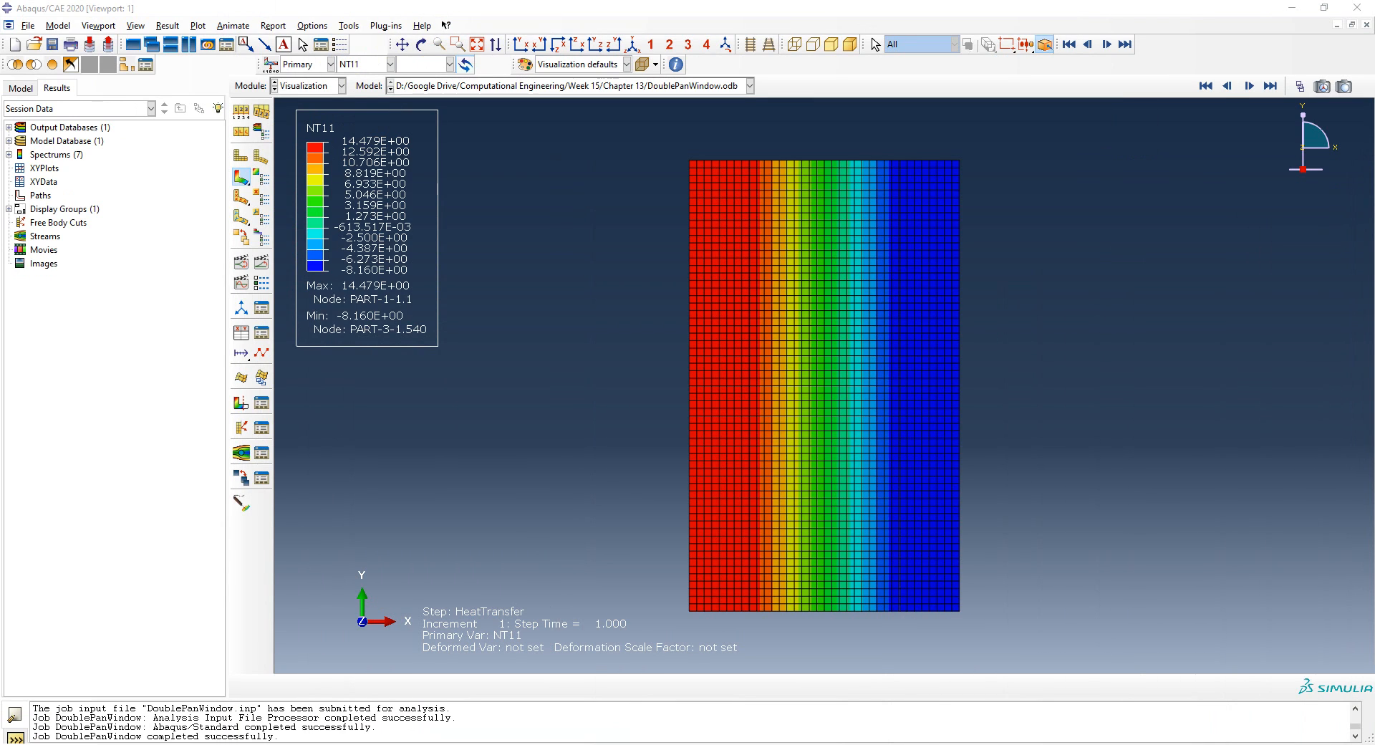
{"action": "left_click", "coordinate": [638, 326]}
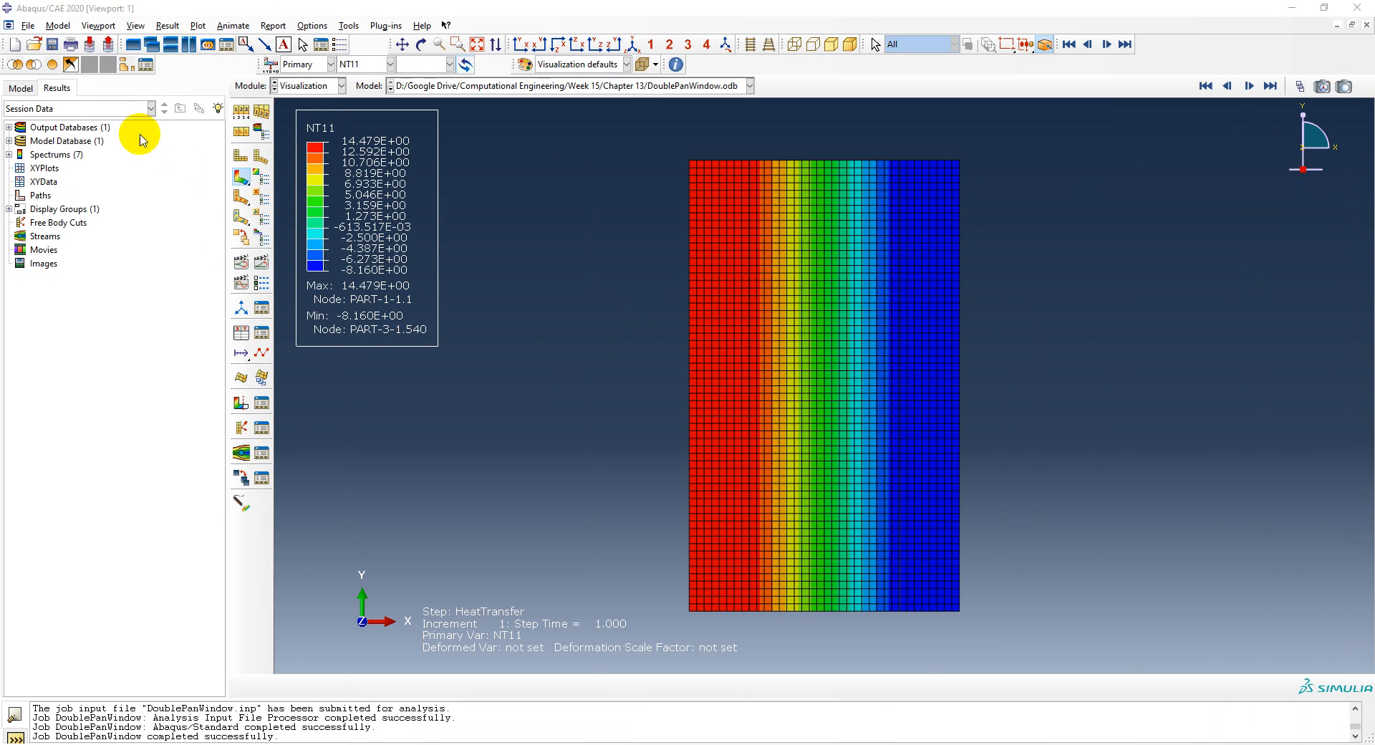
Consult the PowerPoint slide for the transient heat transfer step instructions and return to the Abaqus/CAE model tree.
{"action": "left_click", "coordinate": [21, 87]}
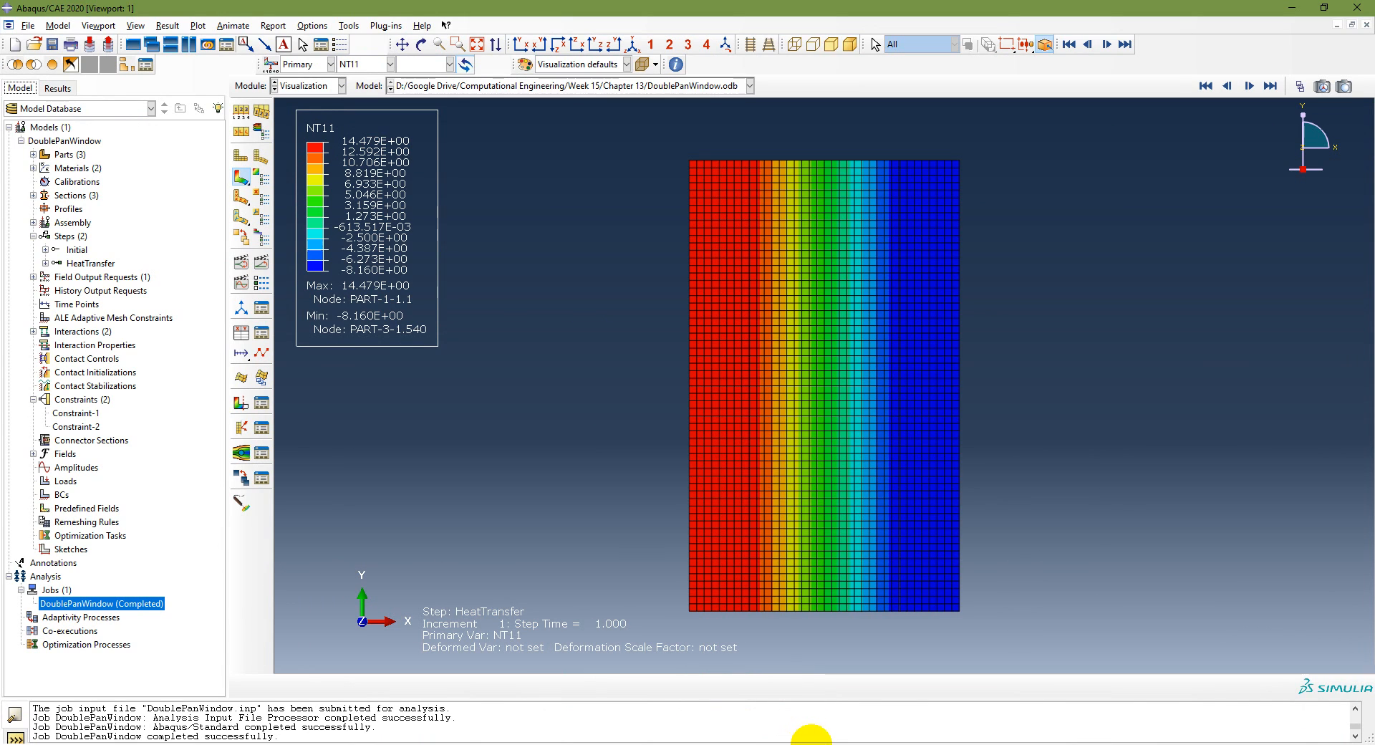
{"action": "left_click", "coordinate": [811, 743]}
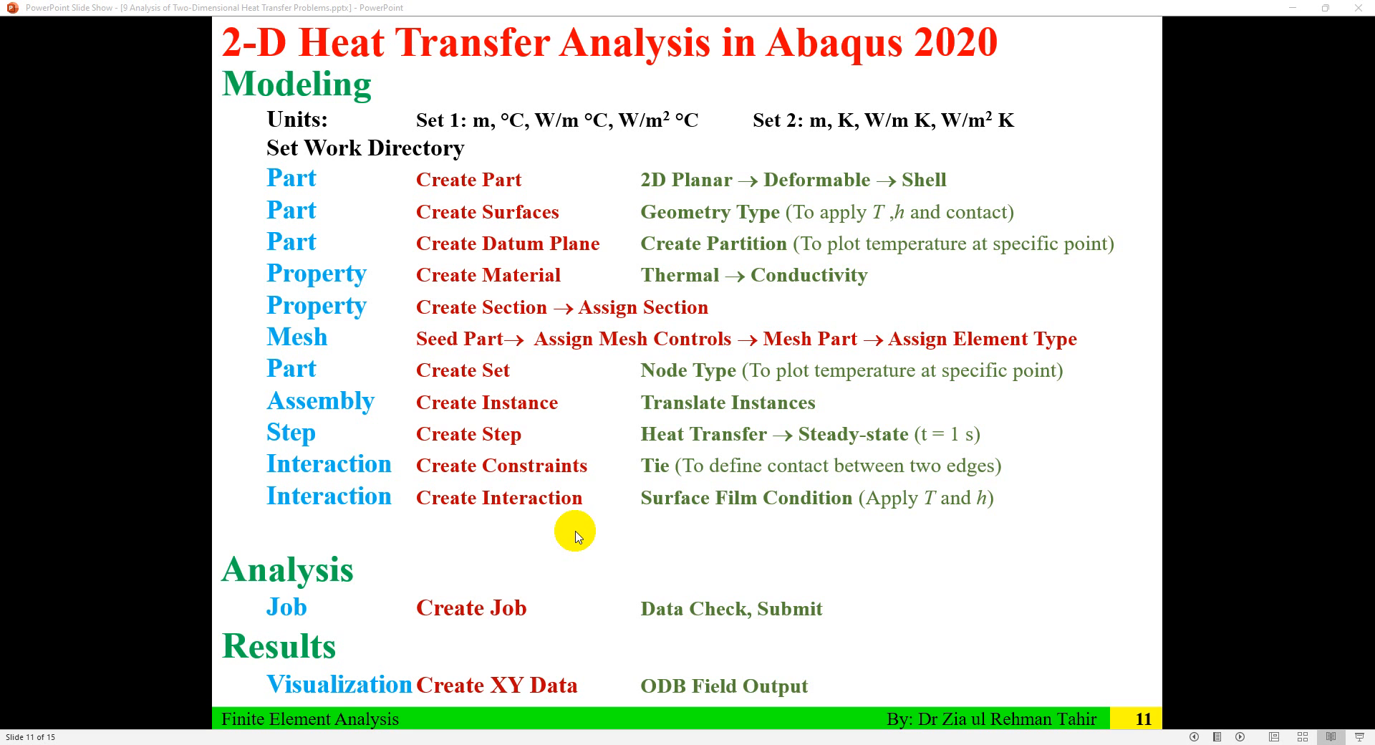
{"action": "left_click", "coordinate": [577, 533]}
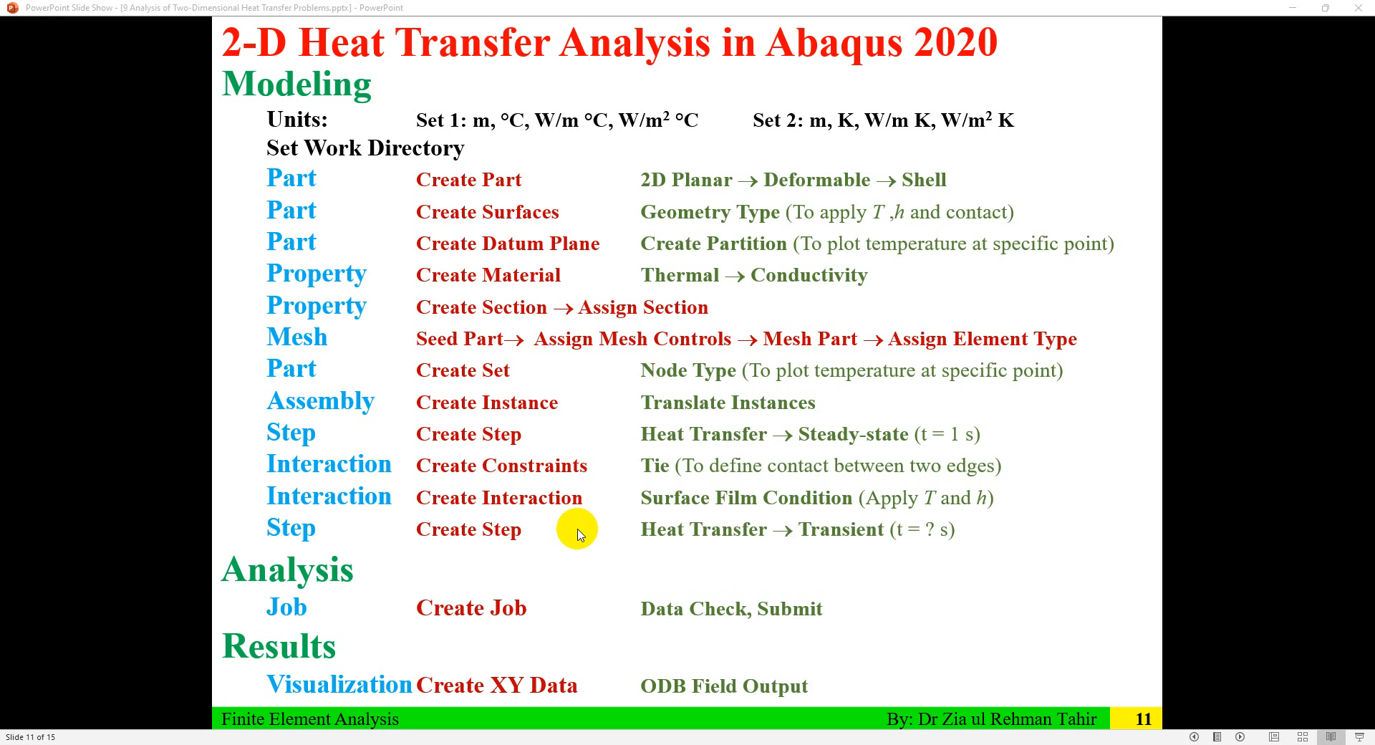
{"action": "key", "text": "Left"}
{"action": "left_click", "coordinate": [291, 538]}
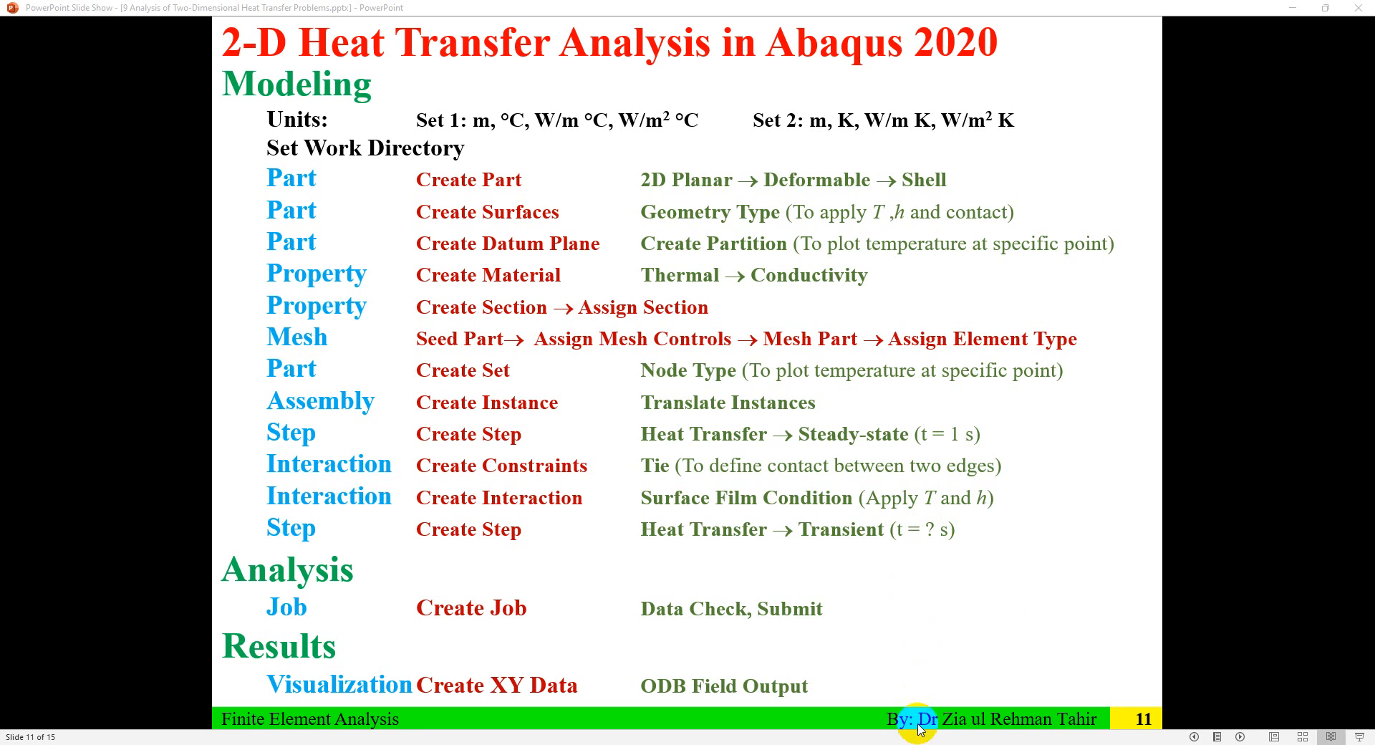
{"action": "key", "text": "alt+Tab"}
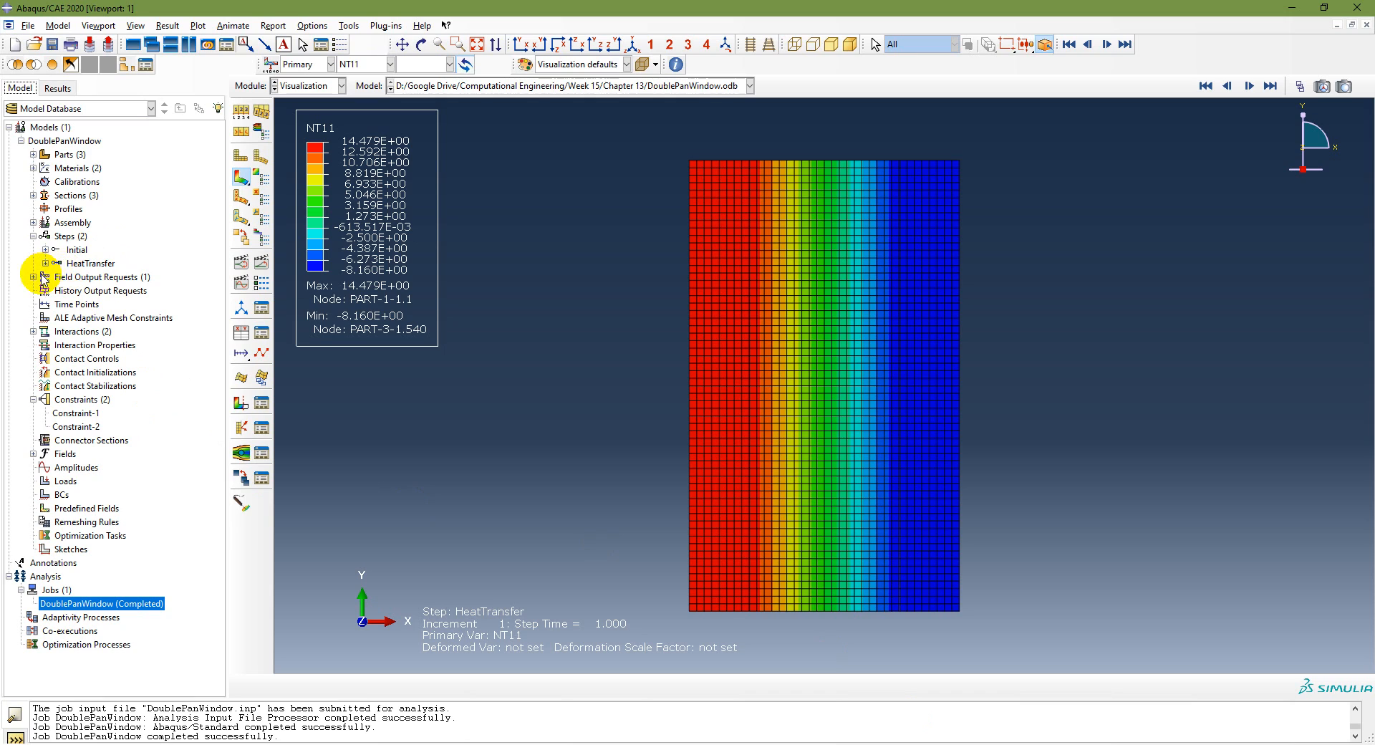
Change the HeatTransfer step's response to Transient and set its time period to 600.
{"action": "double_click", "coordinate": [79, 264]}
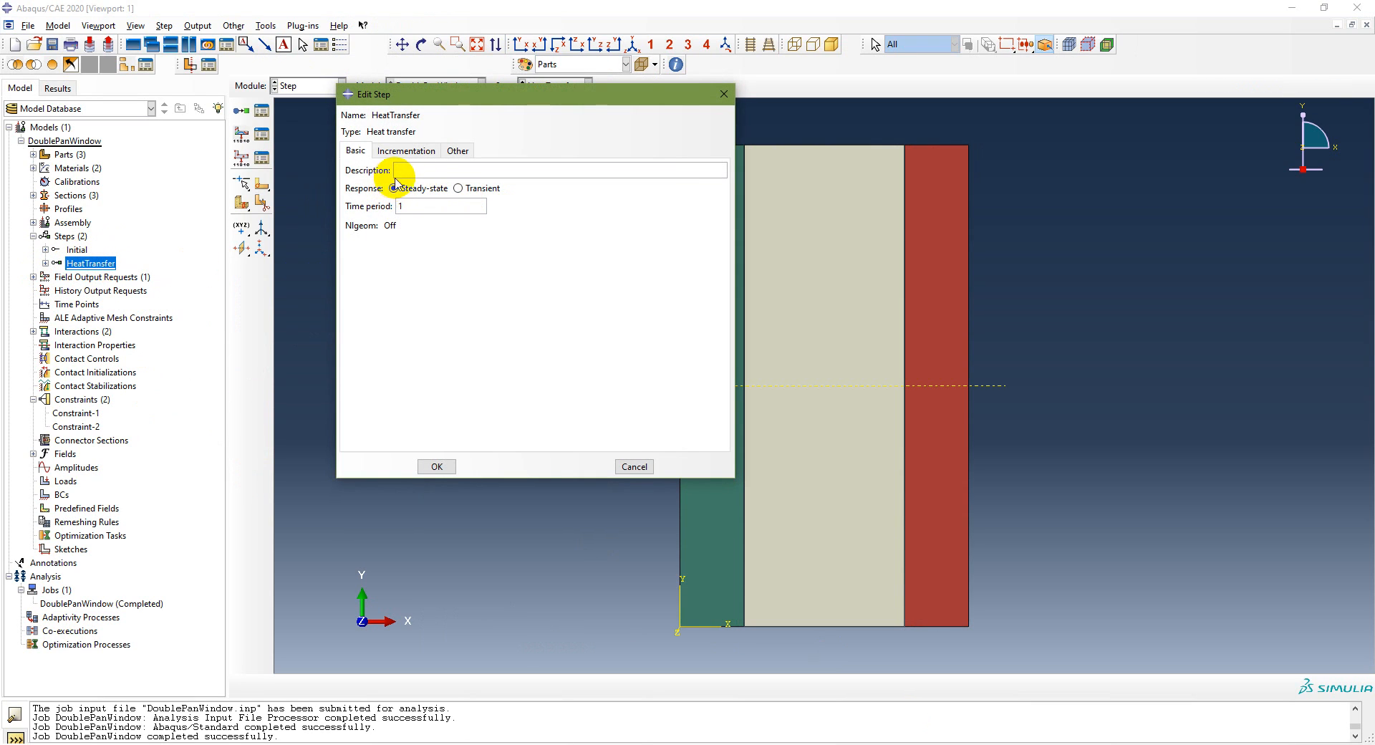
{"action": "left_click", "coordinate": [457, 188]}
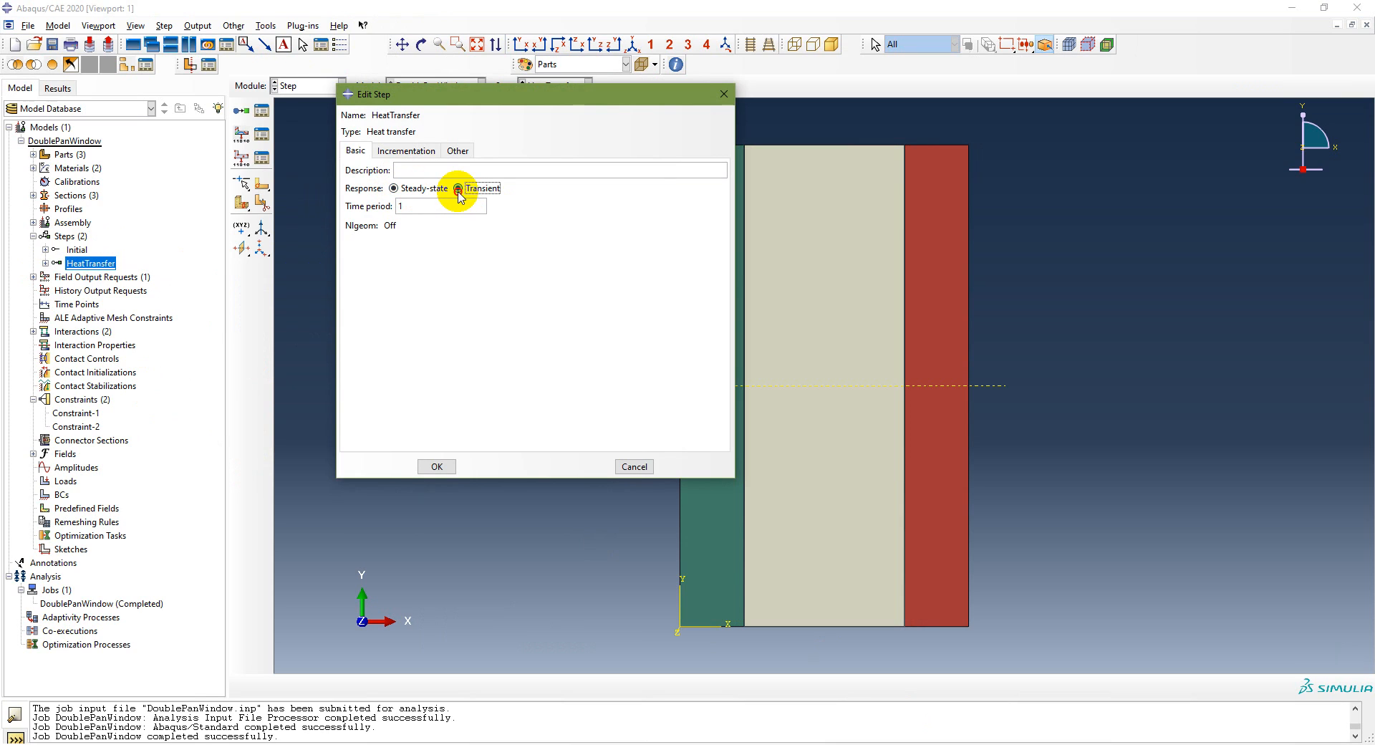
{"action": "left_click", "coordinate": [521, 310]}
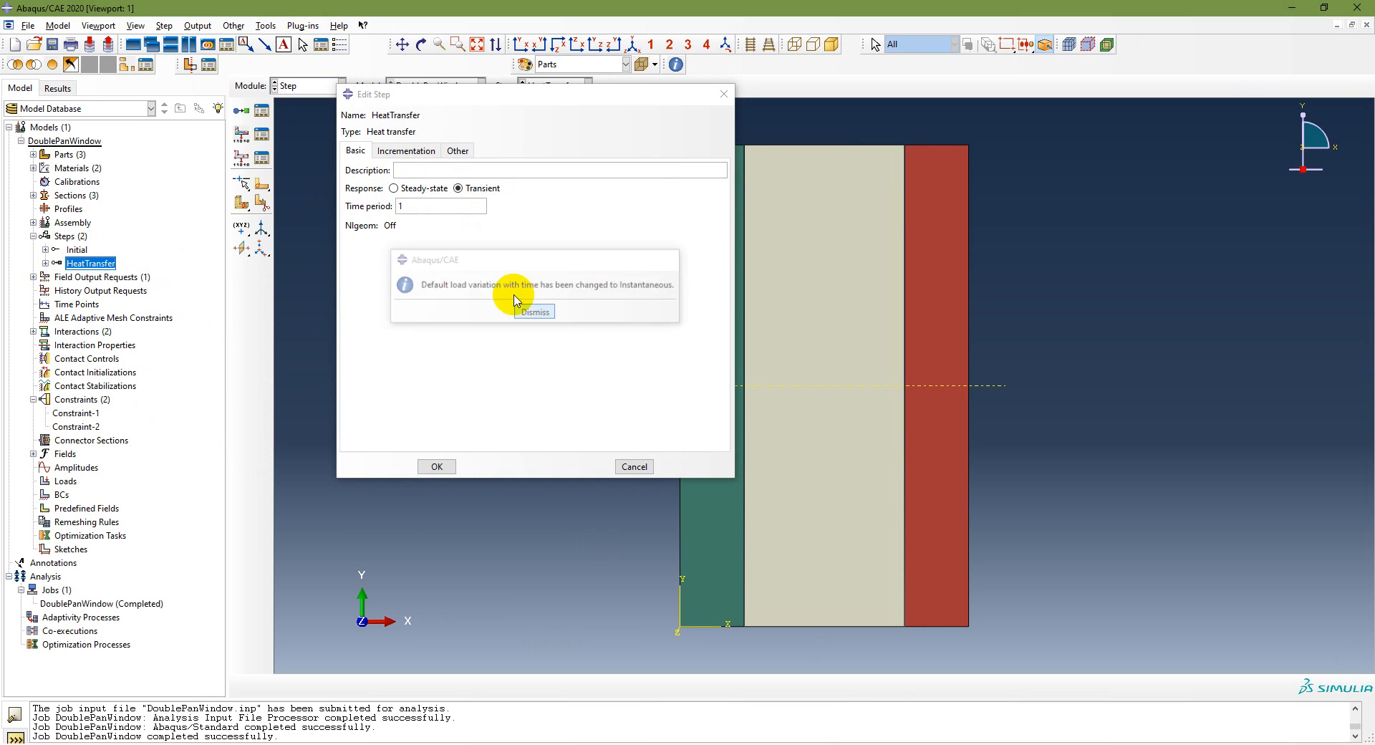
{"action": "double_click", "coordinate": [398, 207]}
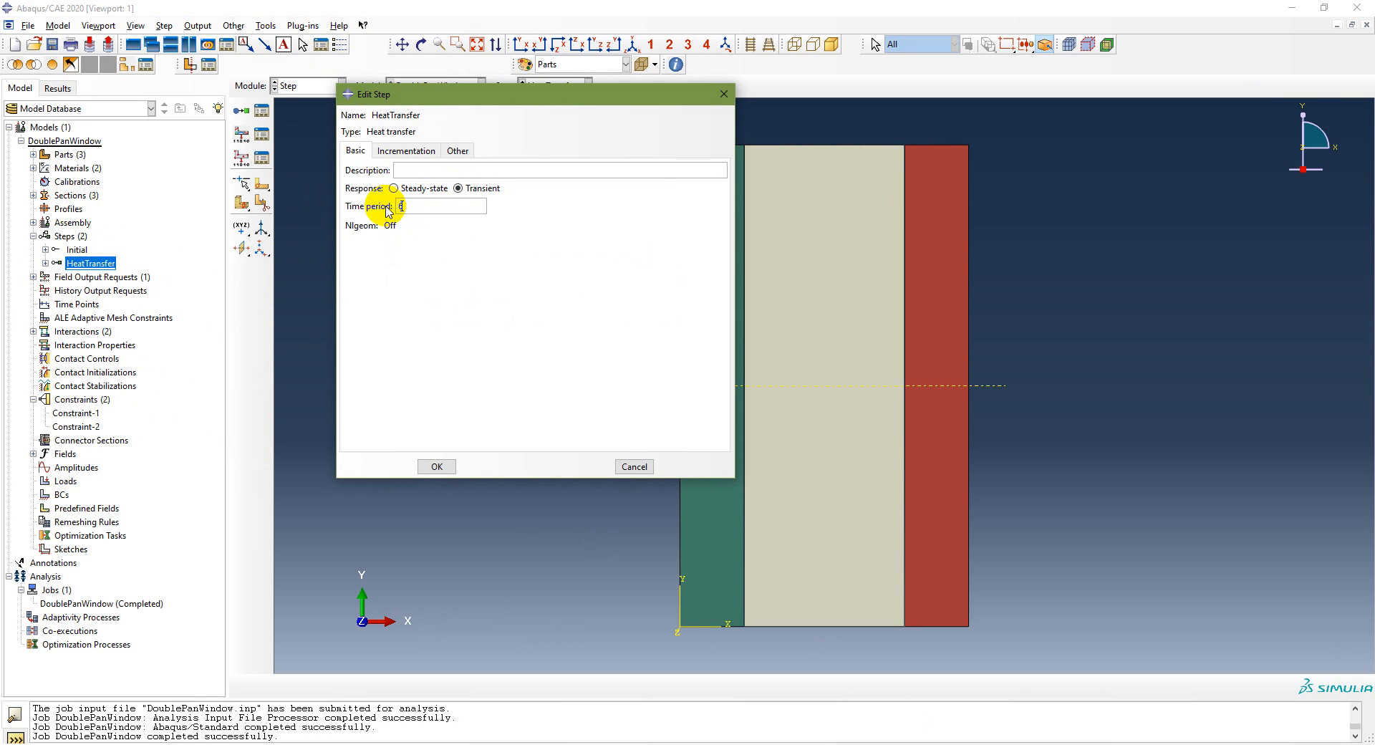
Set the HeatTransfer step's initial increment to 0.1, minimum to 1e-5 and maximum allowable temperature change per increment to 1, and apply the edits.
{"action": "left_click", "coordinate": [406, 150]}
{"action": "left_click", "coordinate": [507, 187]}
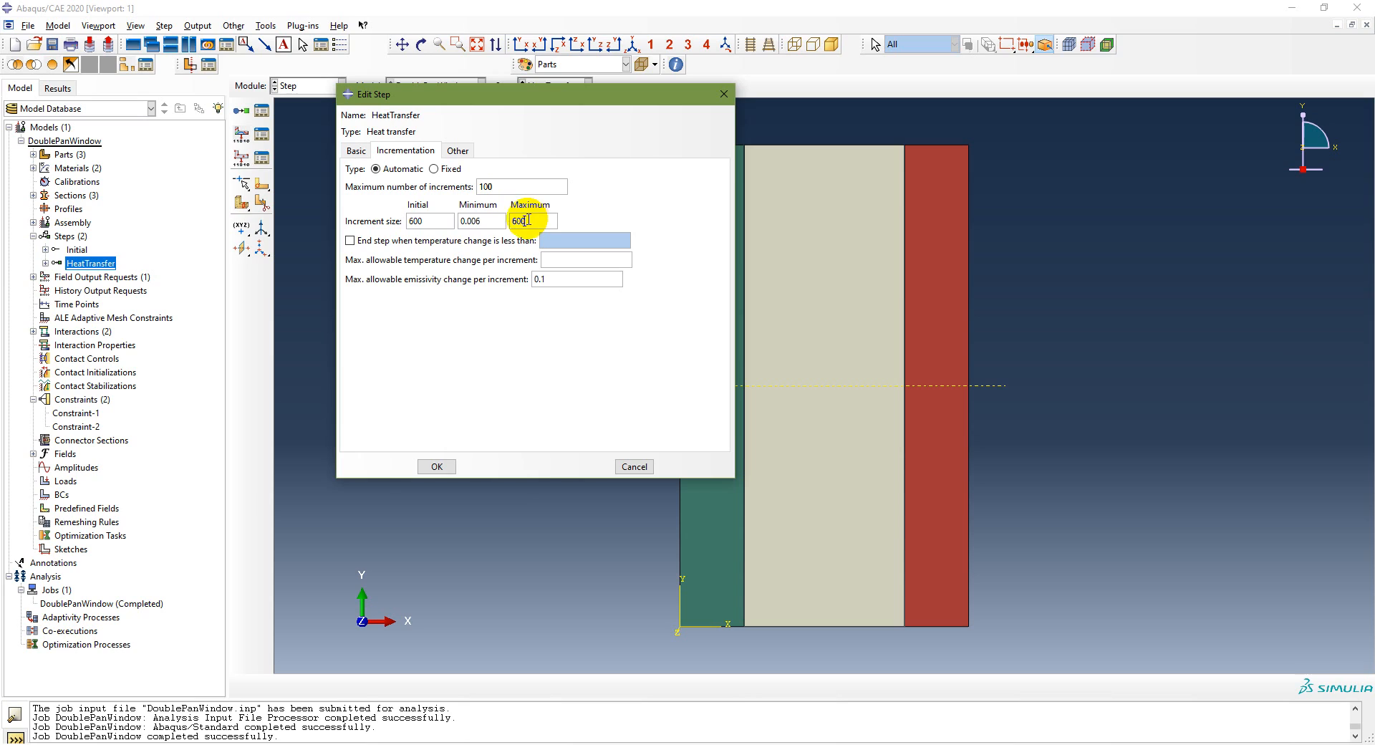
{"action": "left_click_drag", "start_coordinate": [439, 220], "coordinate": [395, 223]}
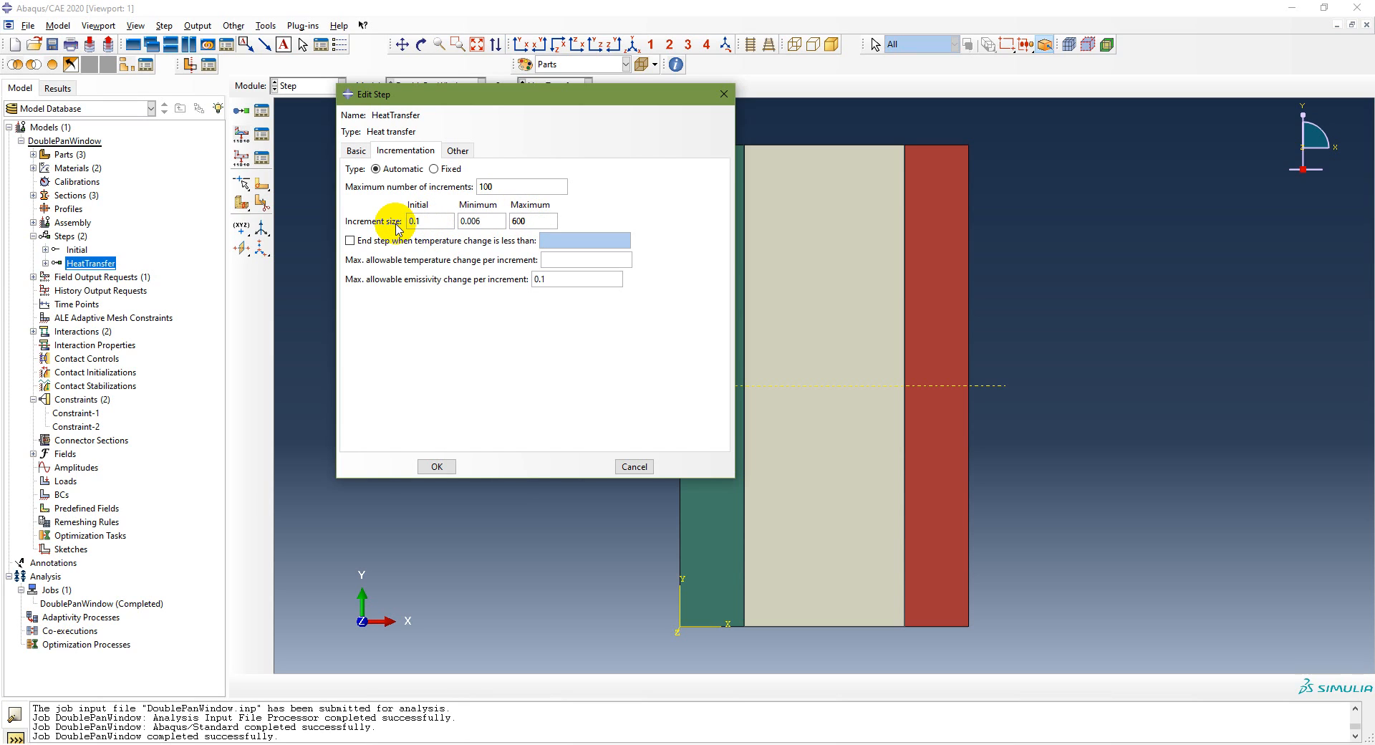
{"action": "left_click_drag", "start_coordinate": [504, 220], "coordinate": [436, 224]}
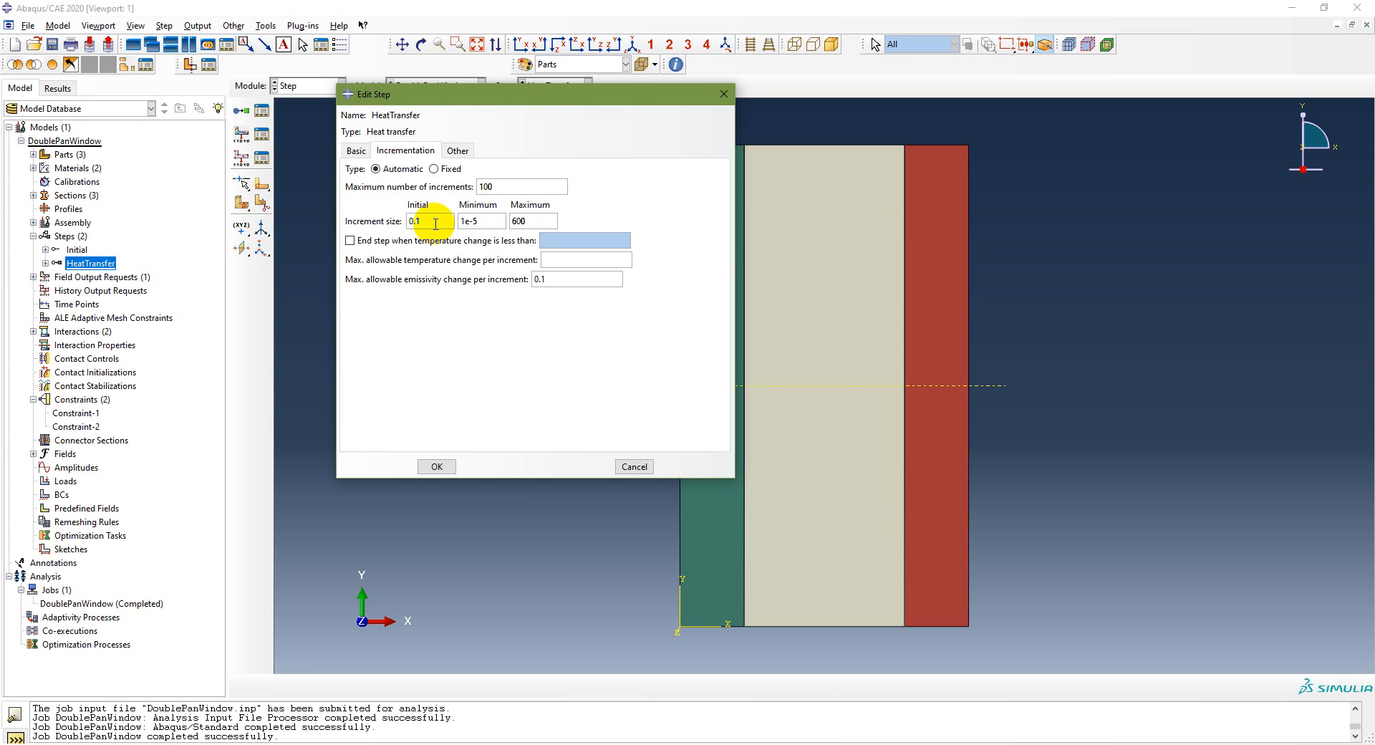
{"action": "left_click", "coordinate": [437, 225]}
{"action": "left_click", "coordinate": [494, 222]}
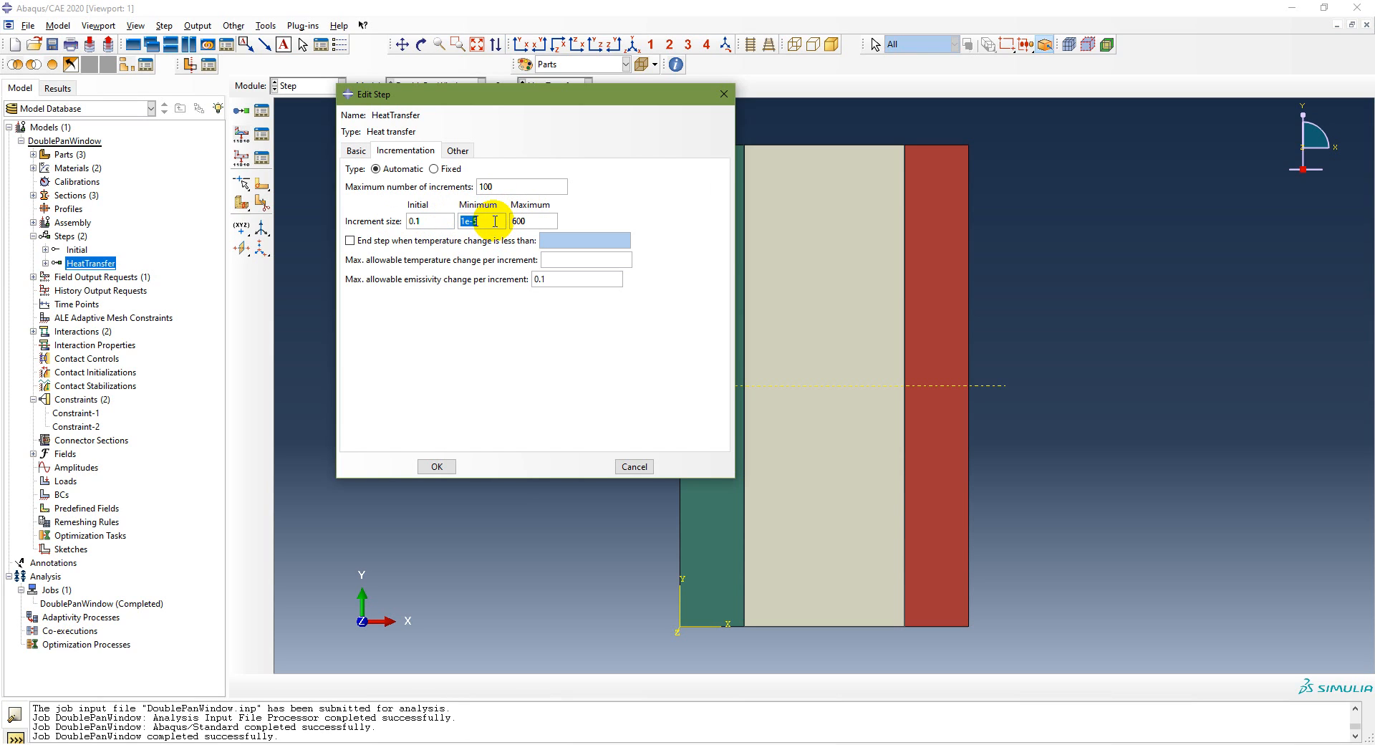
{"action": "double_click", "coordinate": [511, 186]}
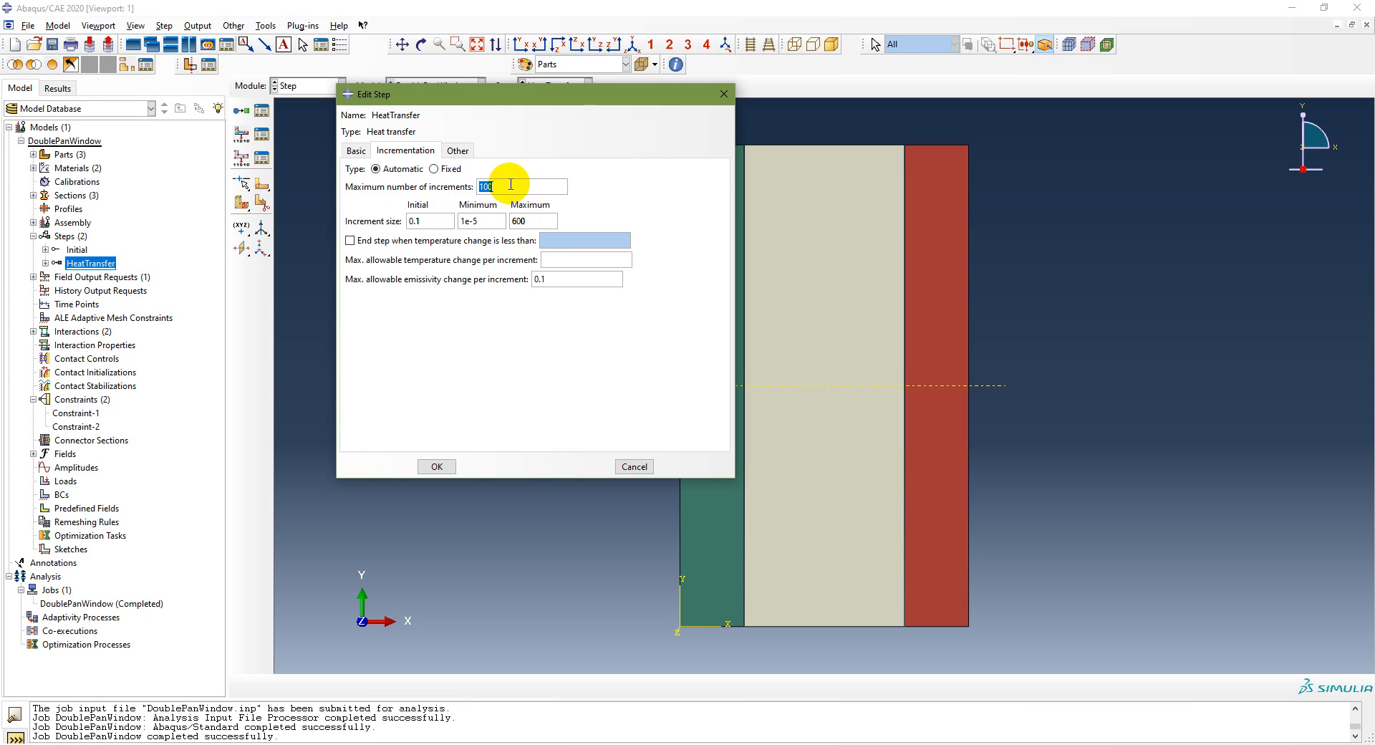
{"action": "left_click", "coordinate": [566, 256]}
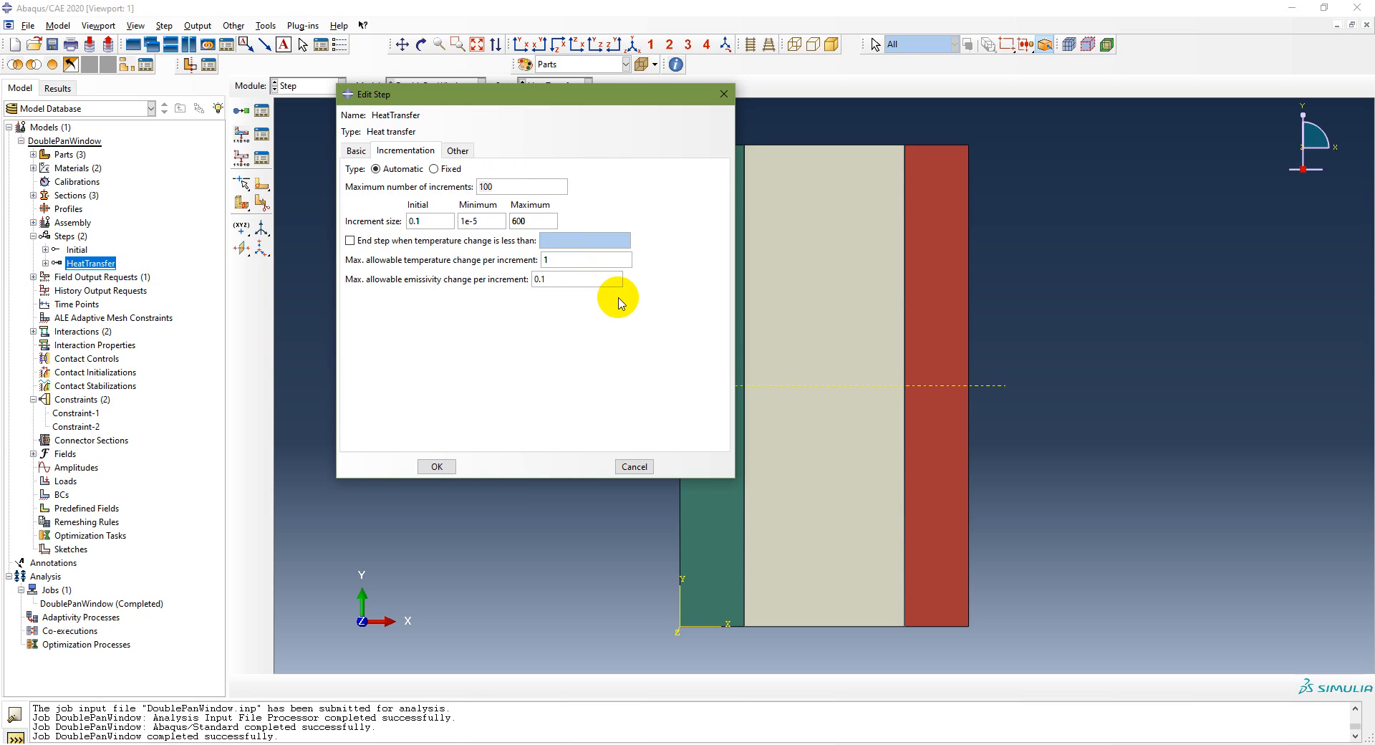
{"action": "left_click", "coordinate": [356, 151]}
{"action": "left_click", "coordinate": [442, 205]}
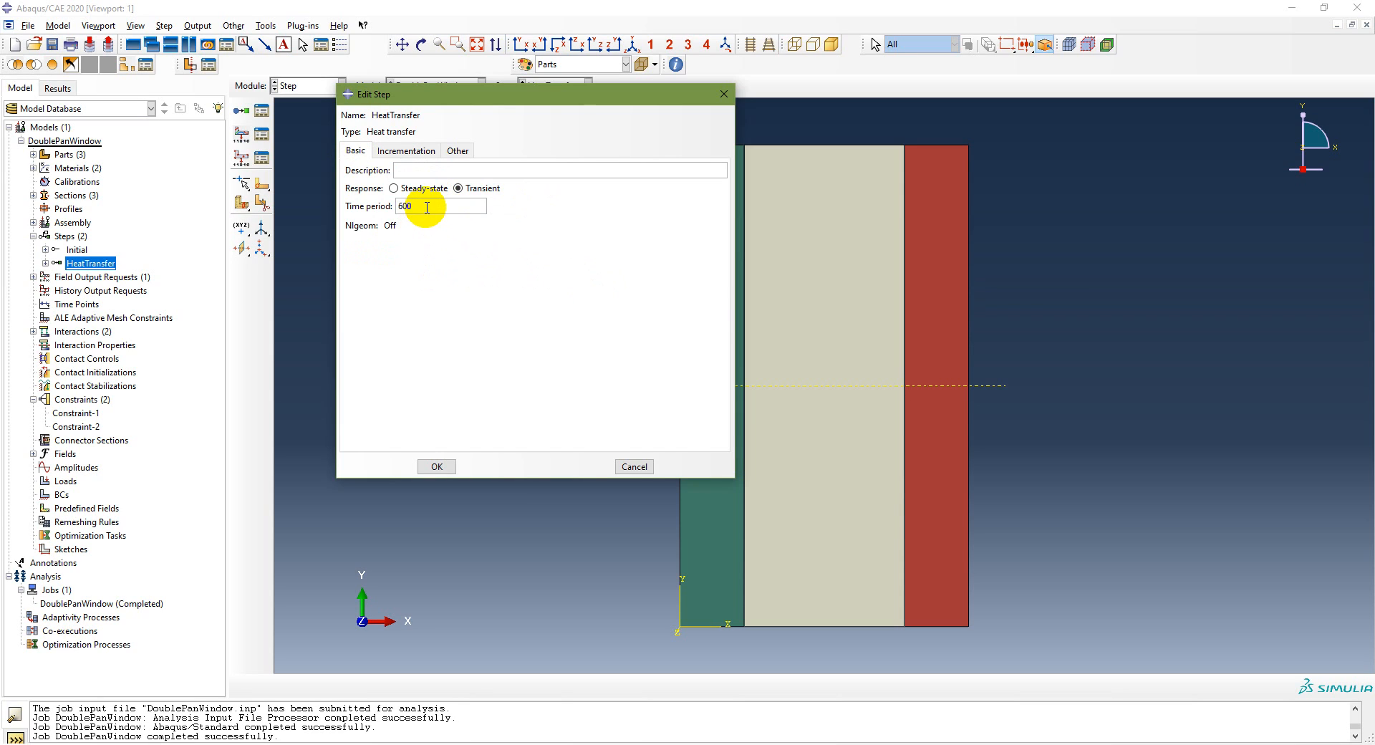
{"action": "left_click", "coordinate": [430, 465]}
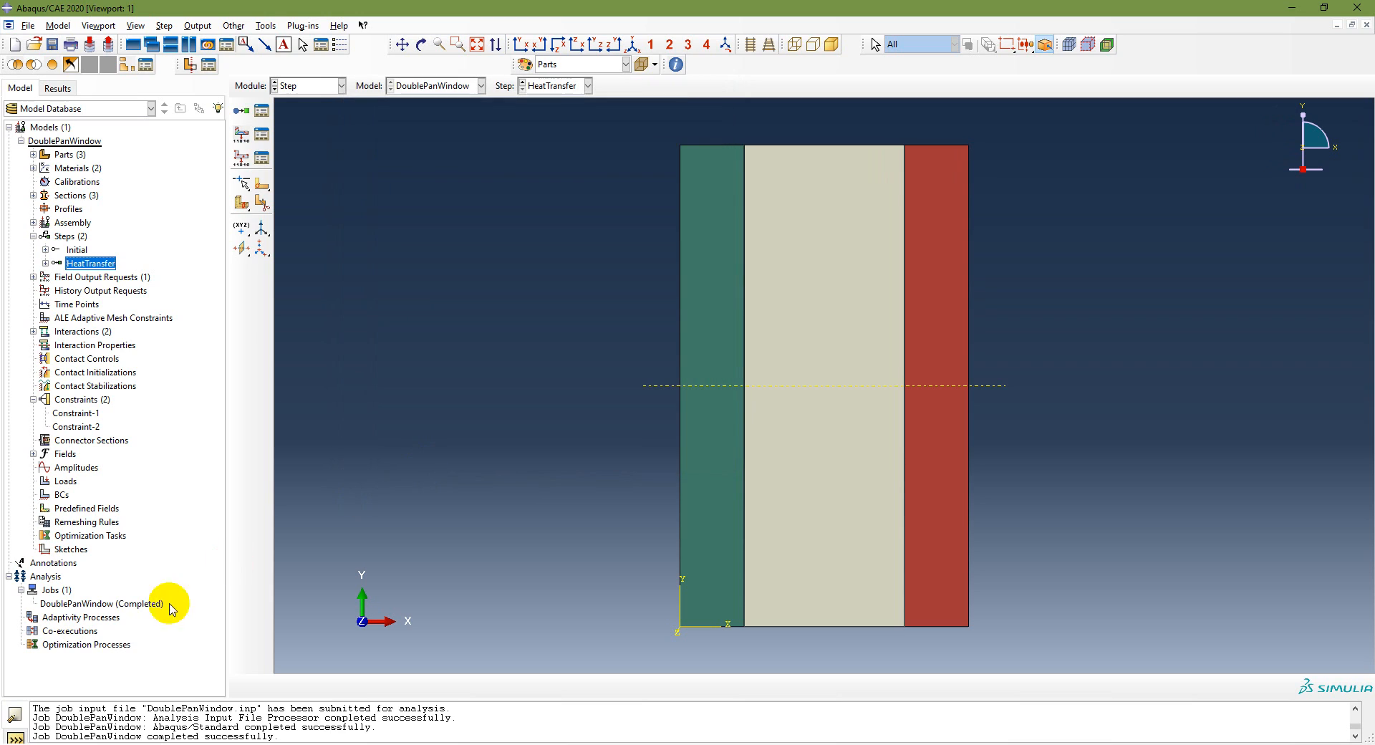
Resubmit the DoublePanWindow job and allow its existing job files to be overwritten.
{"action": "left_click", "coordinate": [87, 603]}
{"action": "right_click", "coordinate": [87, 603]}
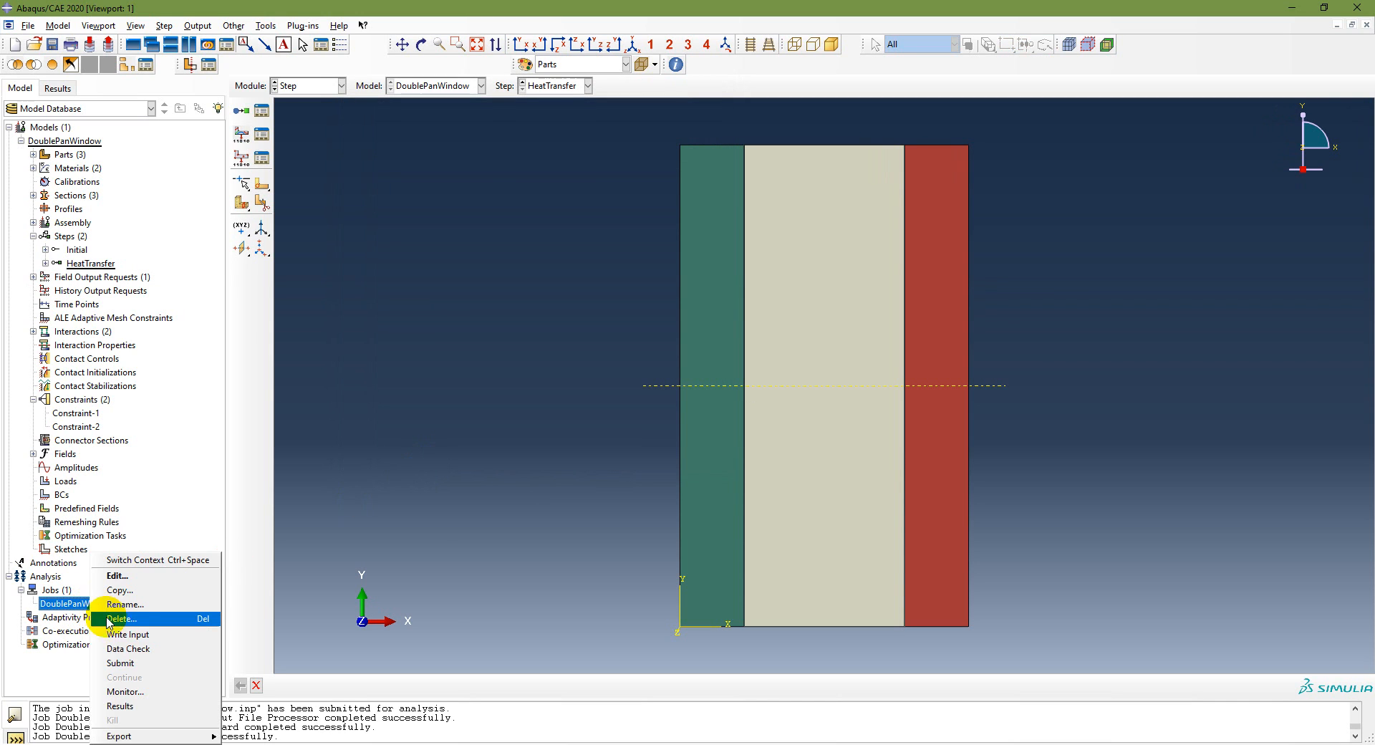
{"action": "left_click", "coordinate": [120, 663]}
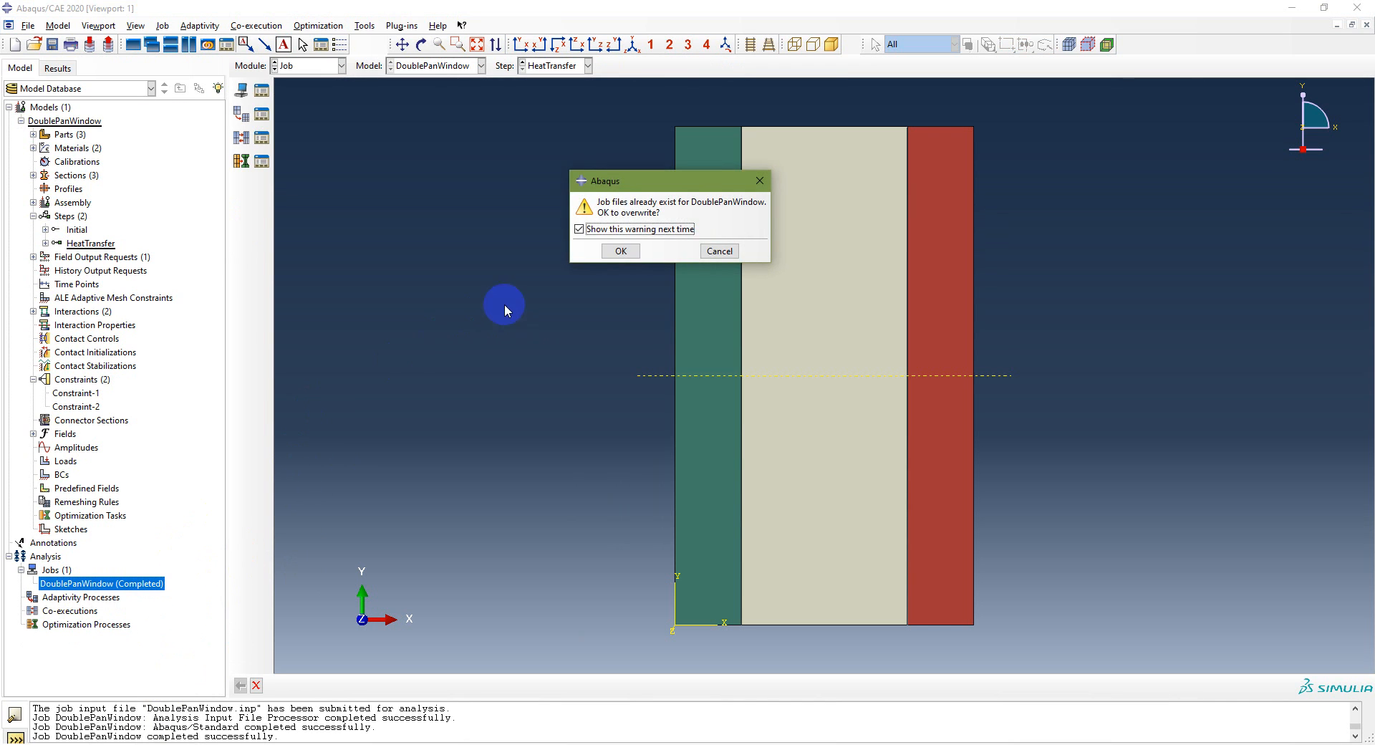
{"action": "left_click", "coordinate": [619, 251]}
{"action": "left_click", "coordinate": [688, 429]}
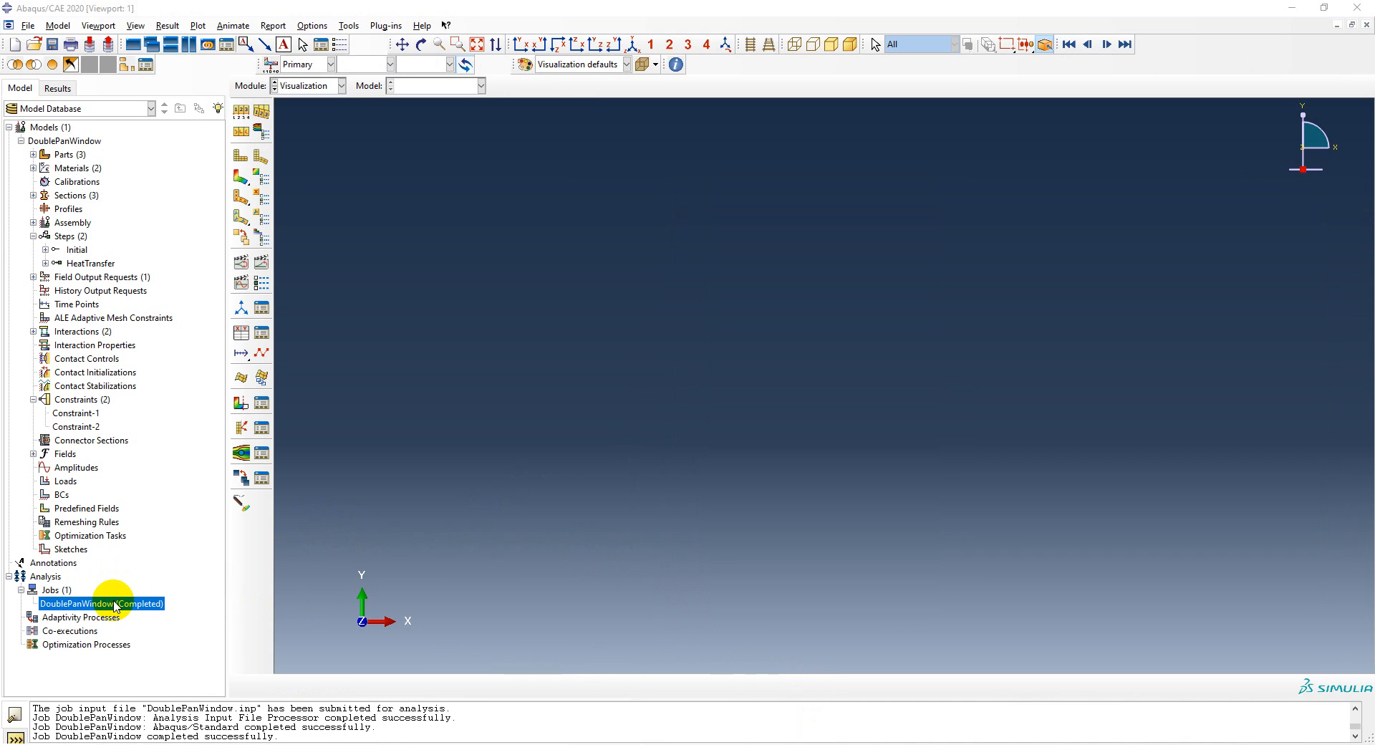
Open the DoublePanWindow job's transient results, plot nodal temperature NT11 and compare it with the steady-state snip.
{"action": "right_click", "coordinate": [114, 605]}
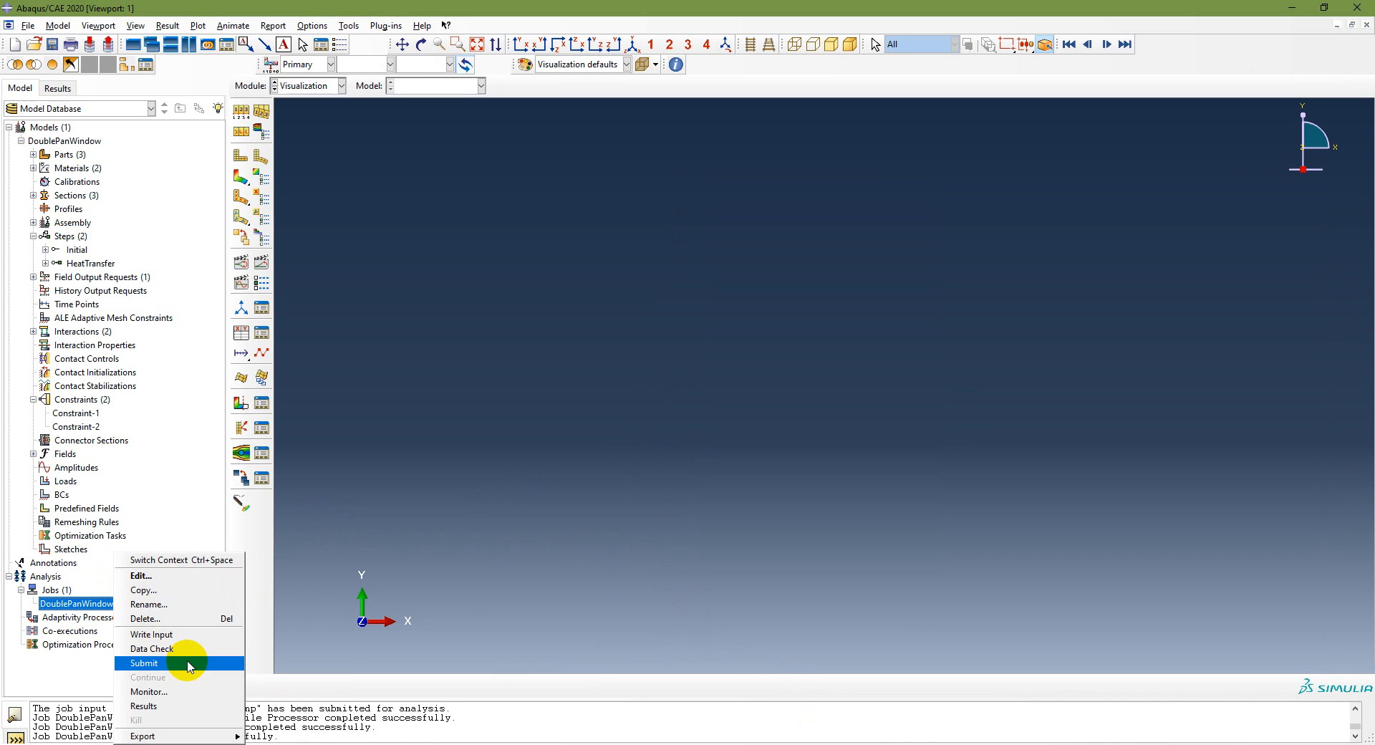
{"action": "left_click", "coordinate": [178, 706]}
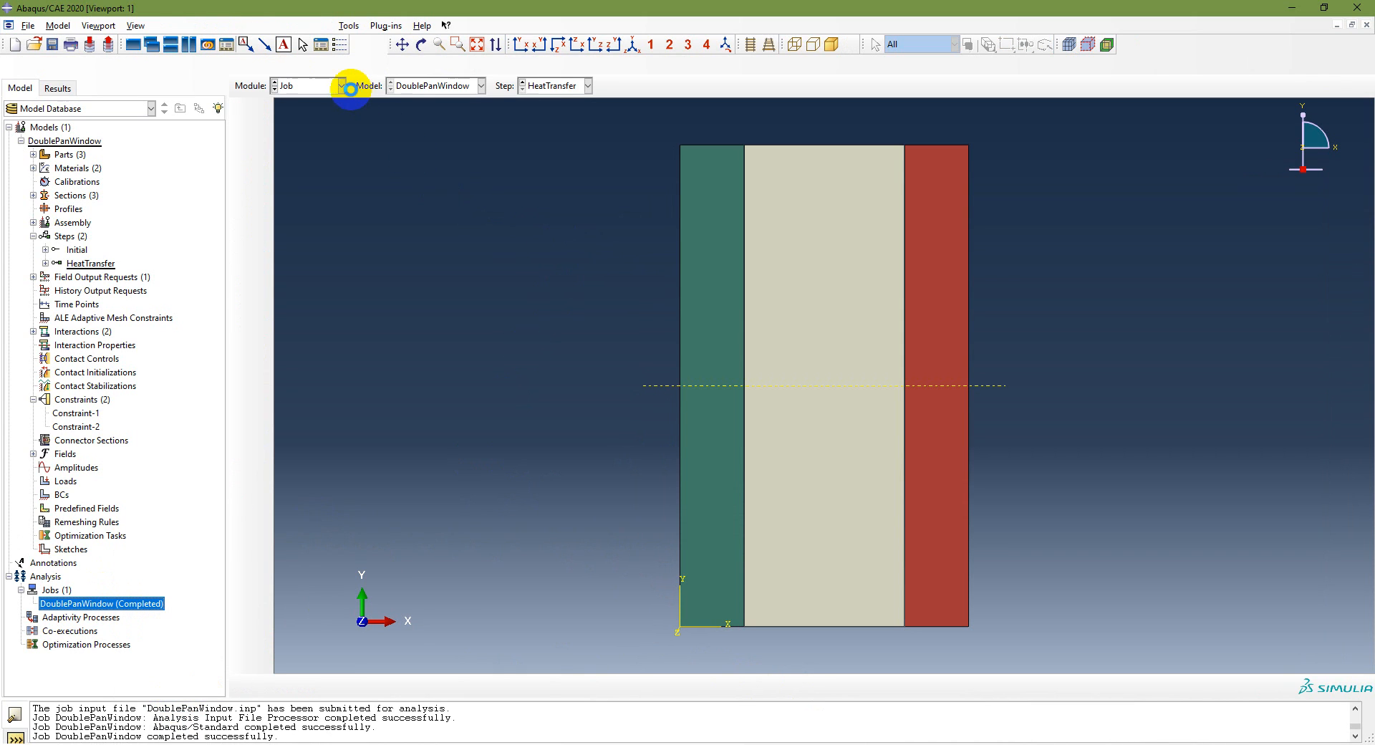
{"action": "left_click", "coordinate": [365, 64]}
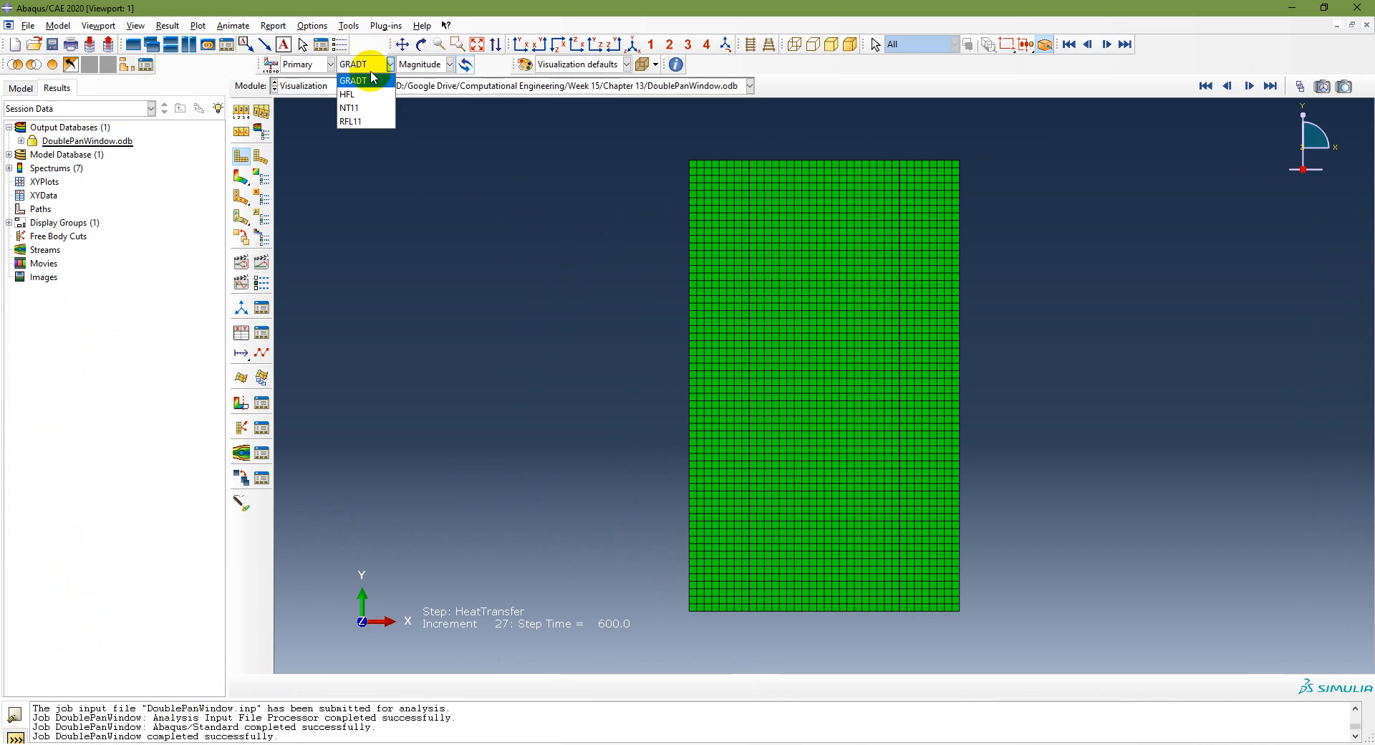
{"action": "left_click", "coordinate": [350, 108]}
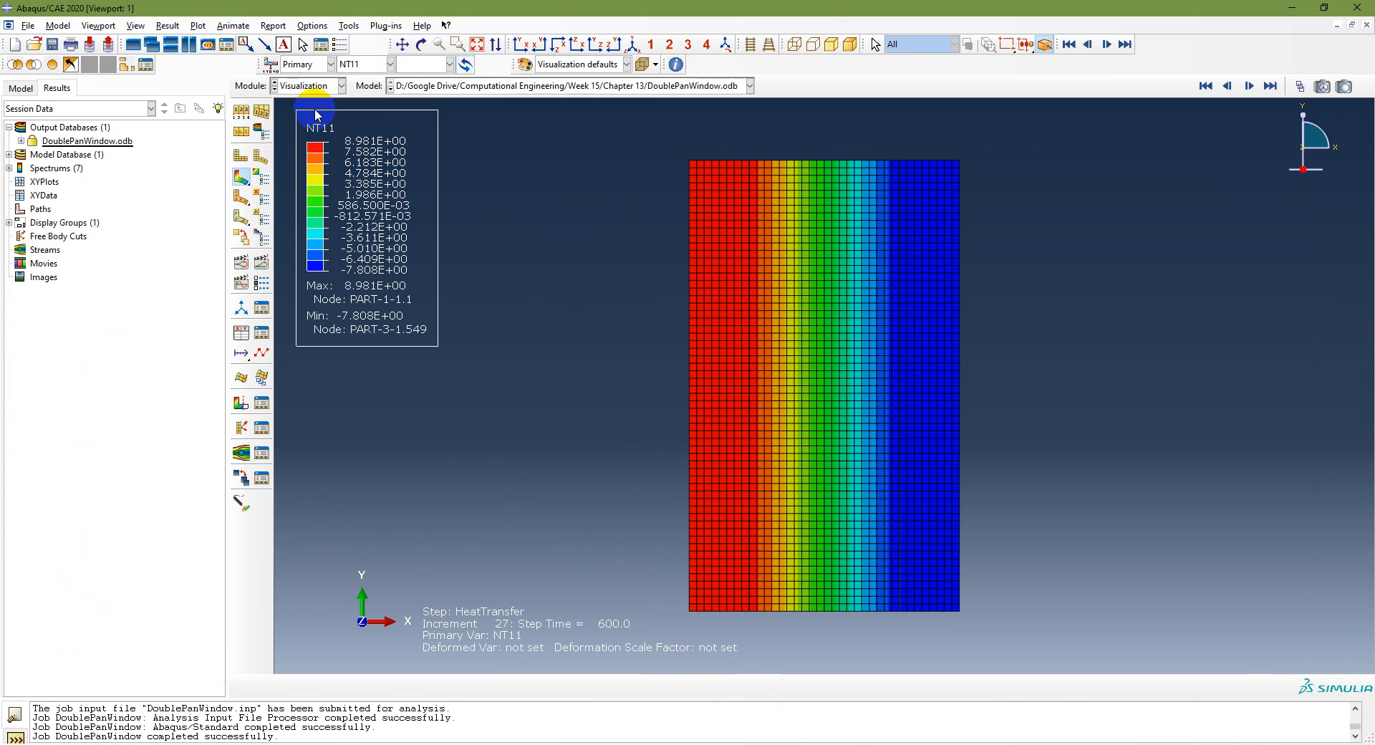
{"action": "left_click_drag", "start_coordinate": [1343, 204], "coordinate": [1288, 28]}
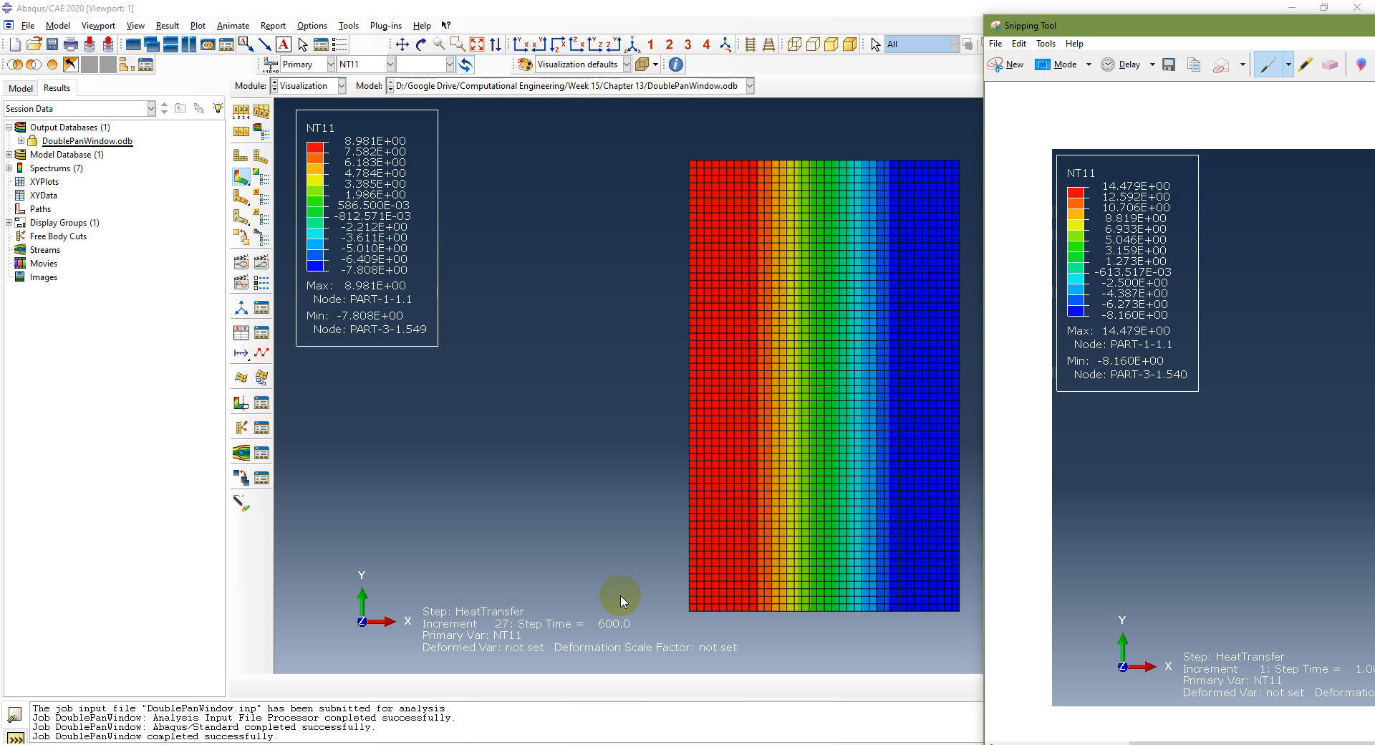
{"action": "left_click_drag", "start_coordinate": [1146, 26], "coordinate": [1374, 107]}
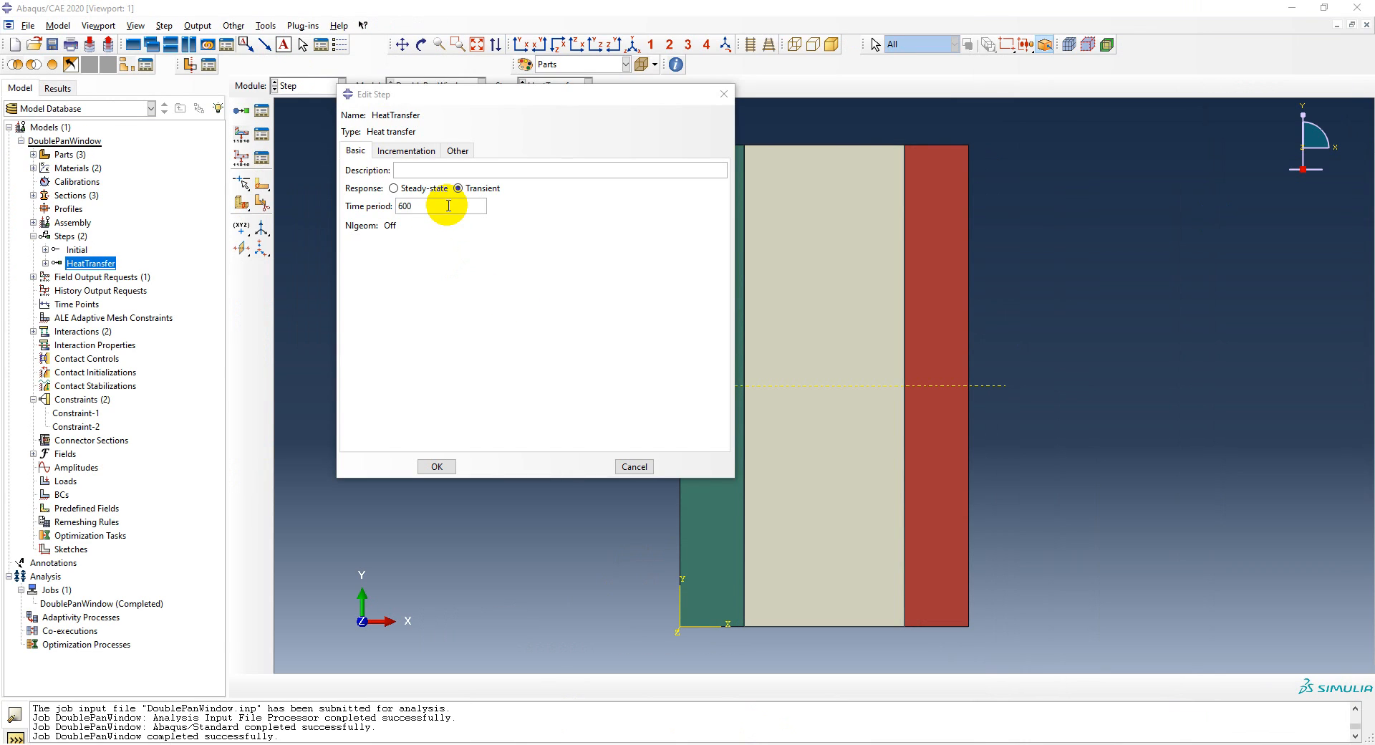
Set the transient HeatTransfer step's time period to 7200, review its incrementation settings and apply the change.
{"action": "double_click", "coordinate": [448, 206]}
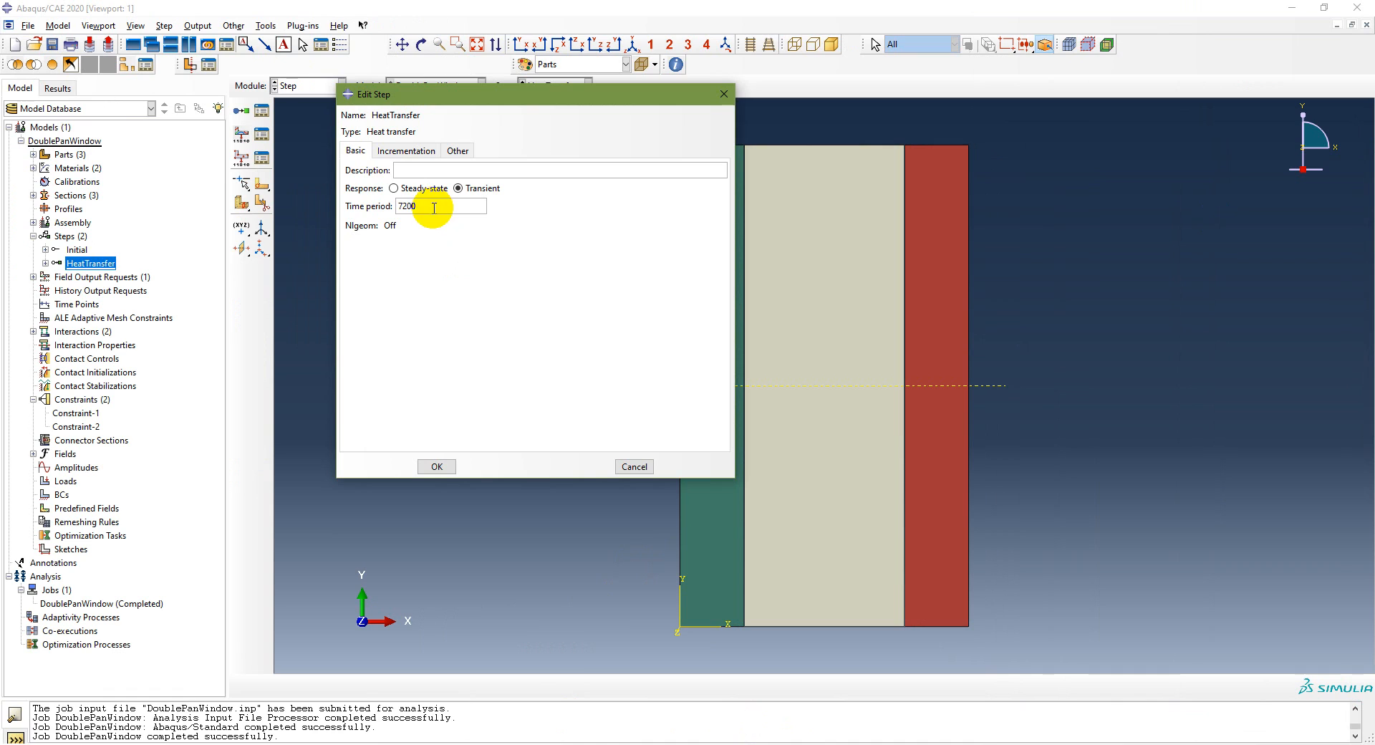
{"action": "left_click", "coordinate": [405, 150]}
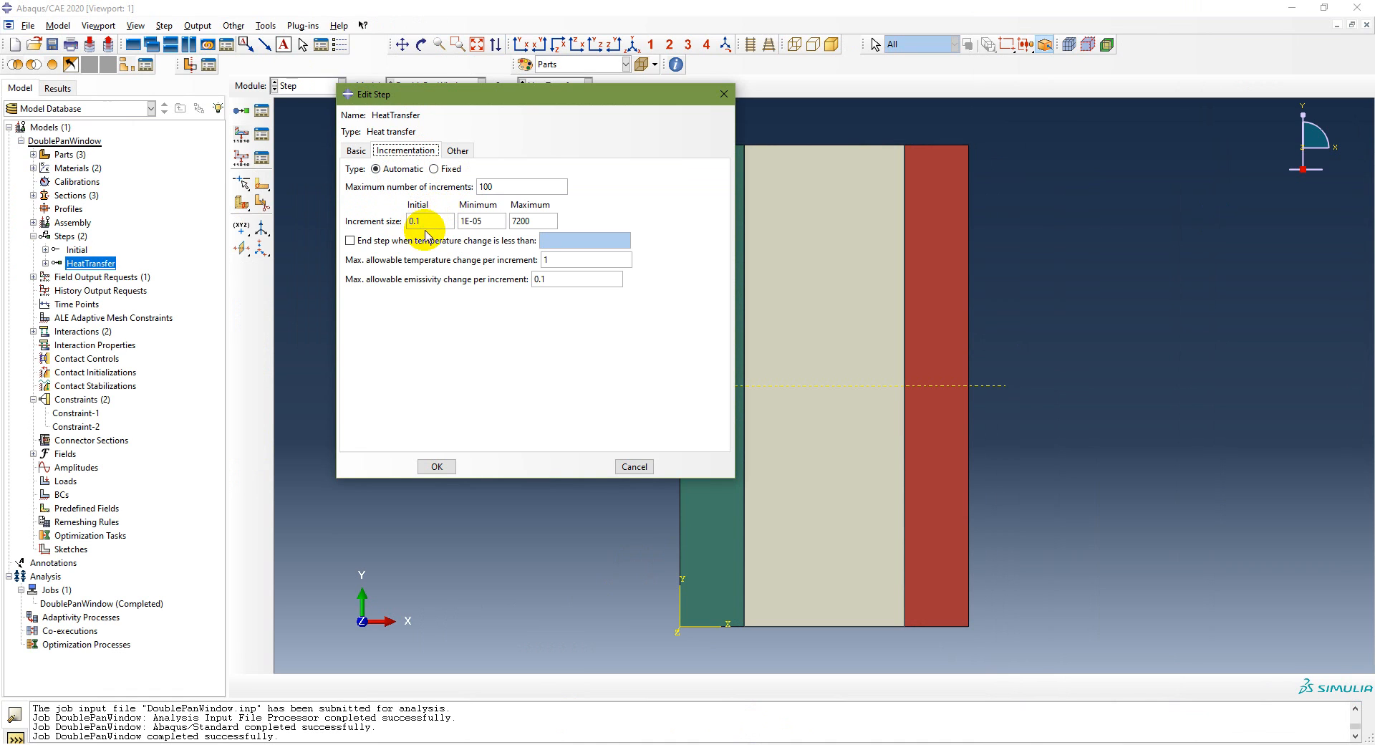
{"action": "left_click", "coordinate": [434, 466]}
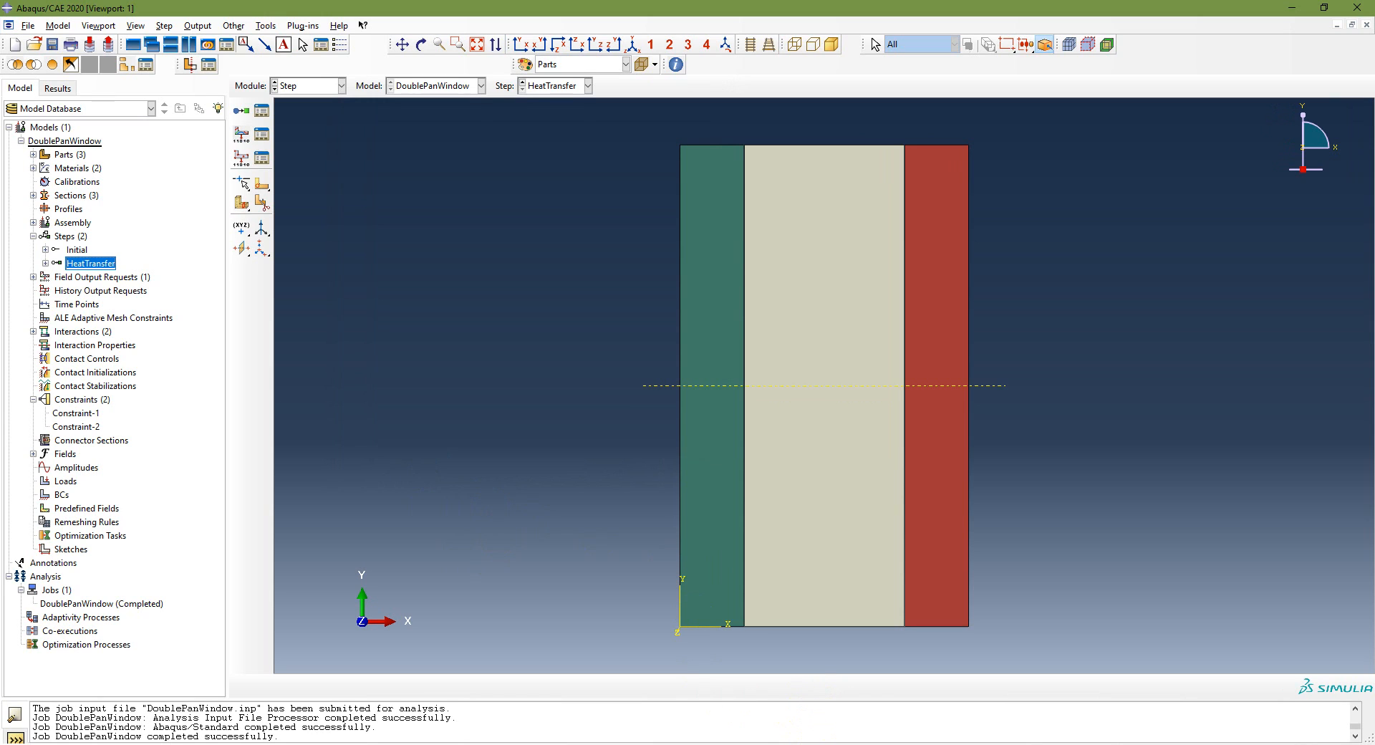
Open the DoublePanWindow job's results for the 7200 s period and plot nodal temperature NT11.
{"action": "right_click", "coordinate": [114, 581]}
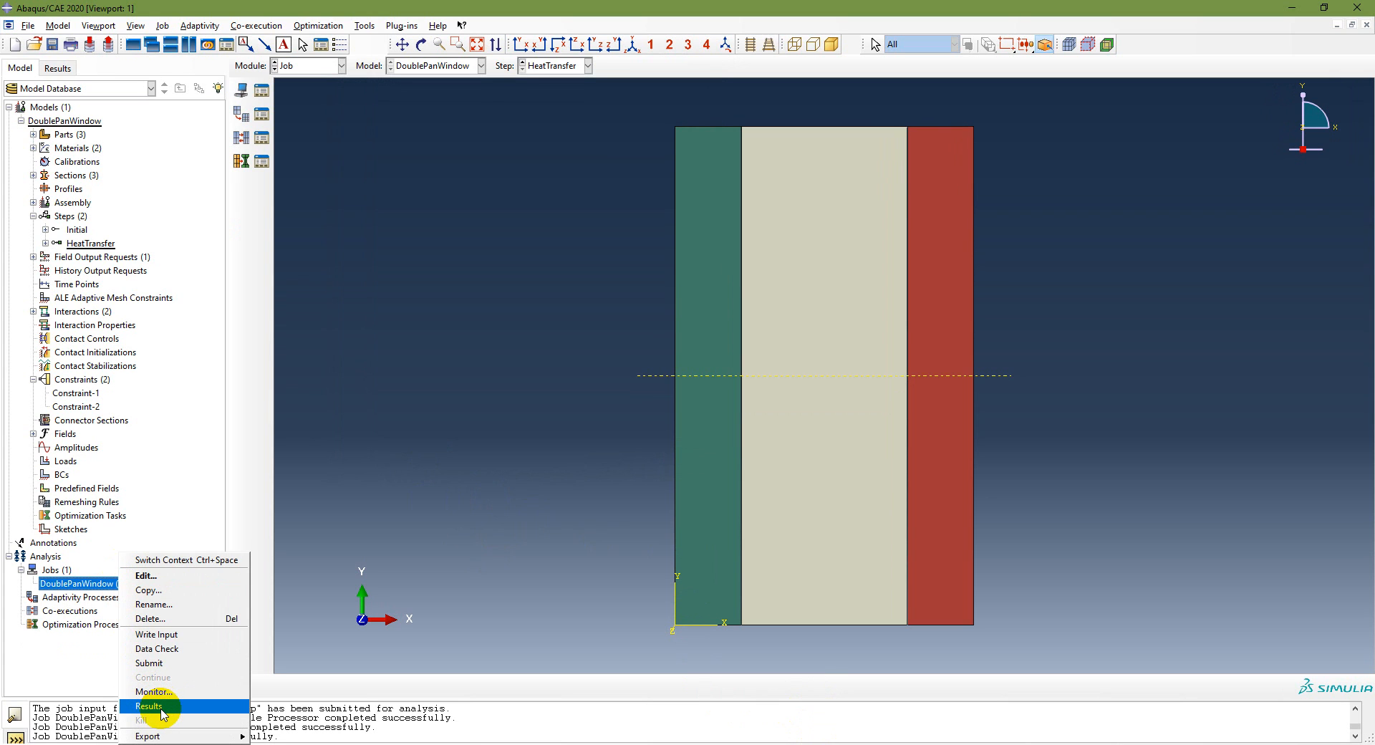
{"action": "left_click", "coordinate": [162, 709]}
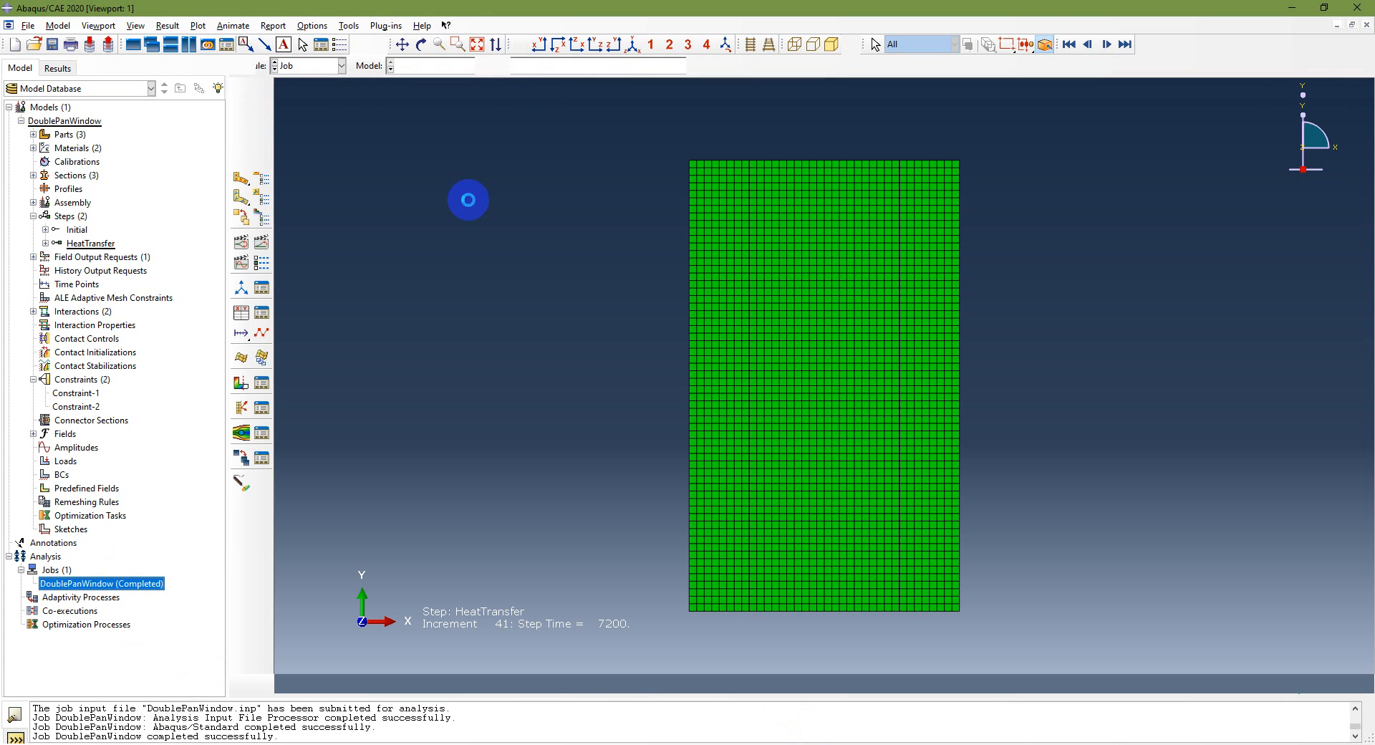
{"action": "left_click", "coordinate": [356, 64]}
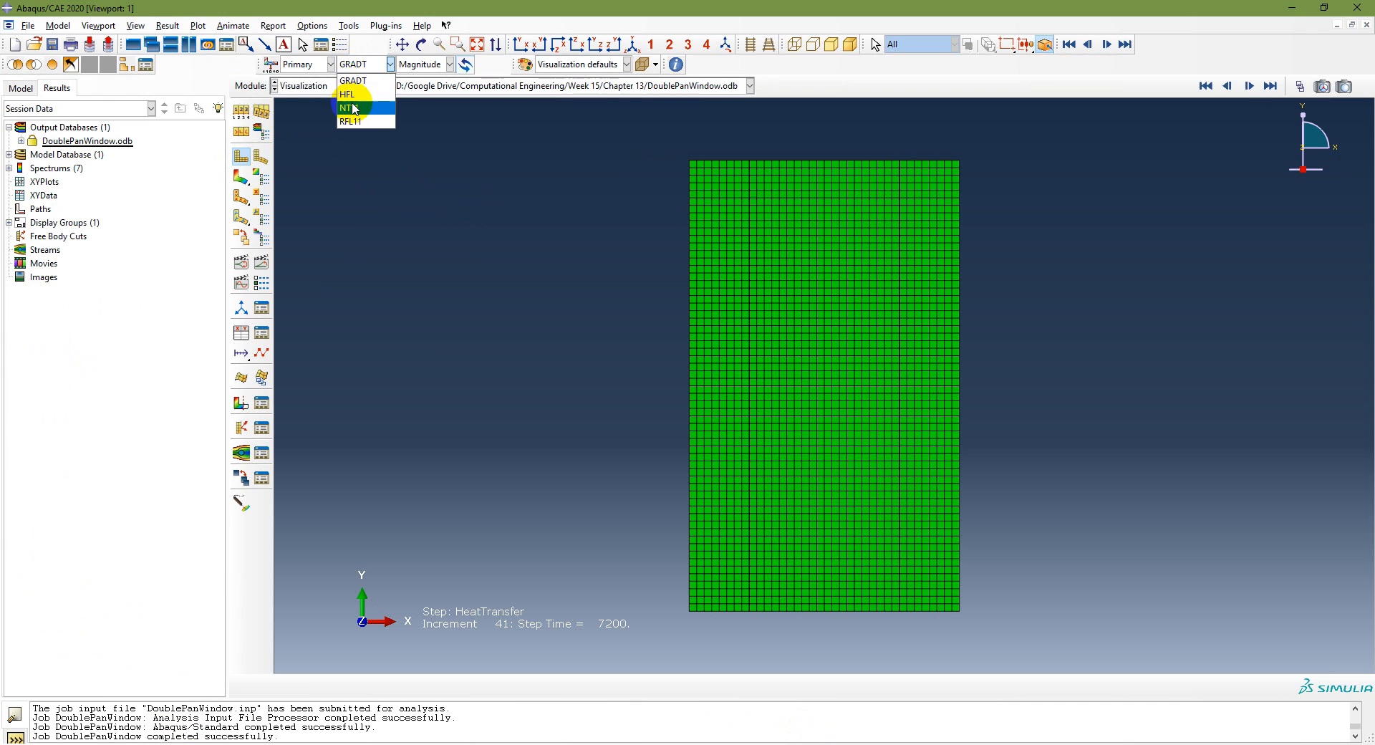
{"action": "left_click", "coordinate": [350, 116]}
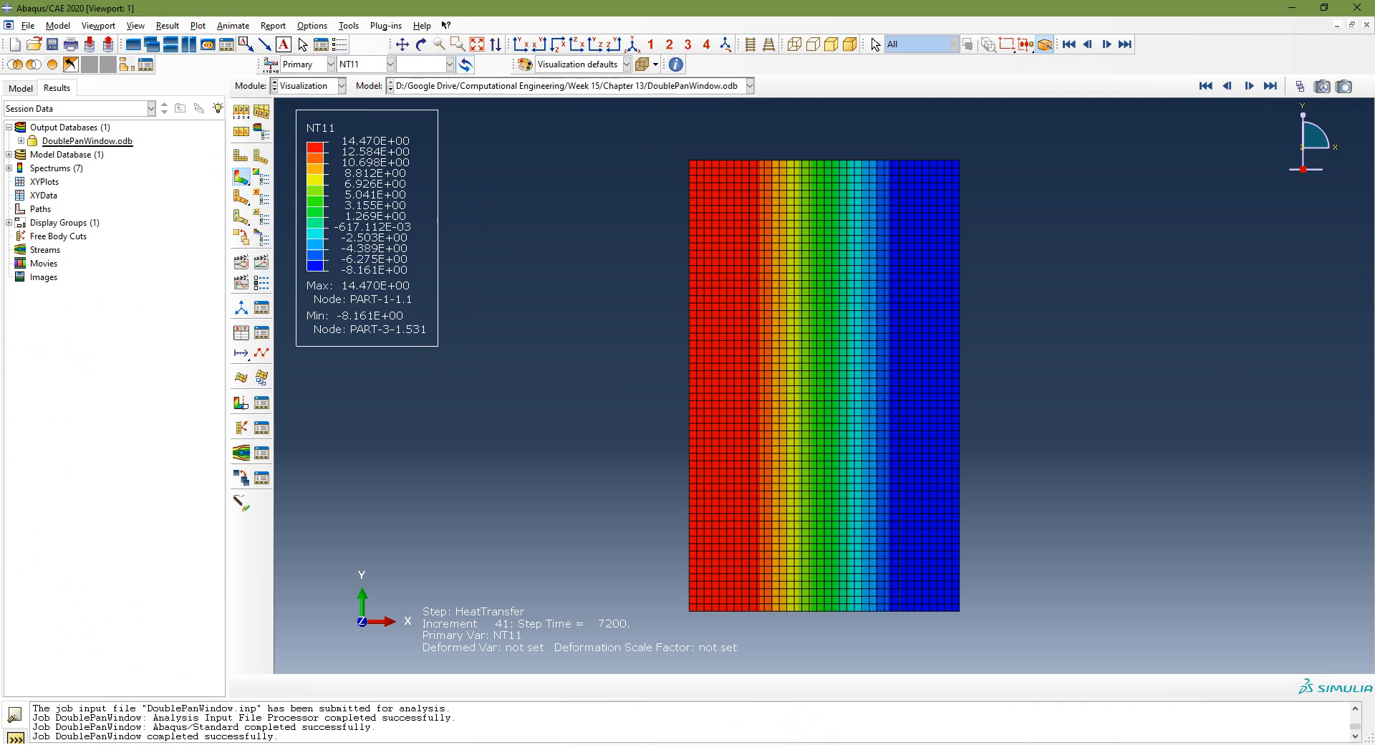
Place the steady-state snip below the current NT11 legend and compare the two temperature ranges.
{"action": "left_click_drag", "start_coordinate": [1374, 90], "coordinate": [1111, 3]}
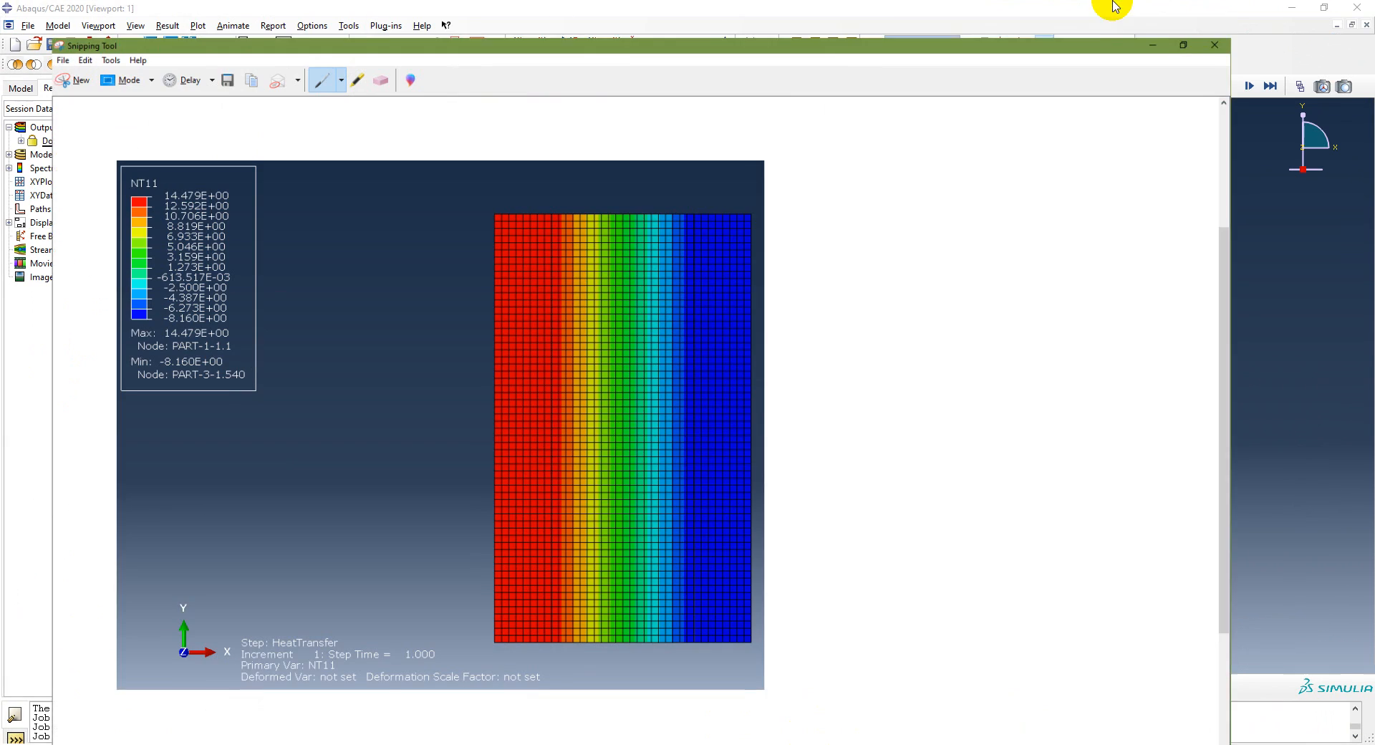
{"action": "left_click", "coordinate": [1191, 7]}
{"action": "left_click_drag", "start_coordinate": [833, 11], "coordinate": [941, 374]}
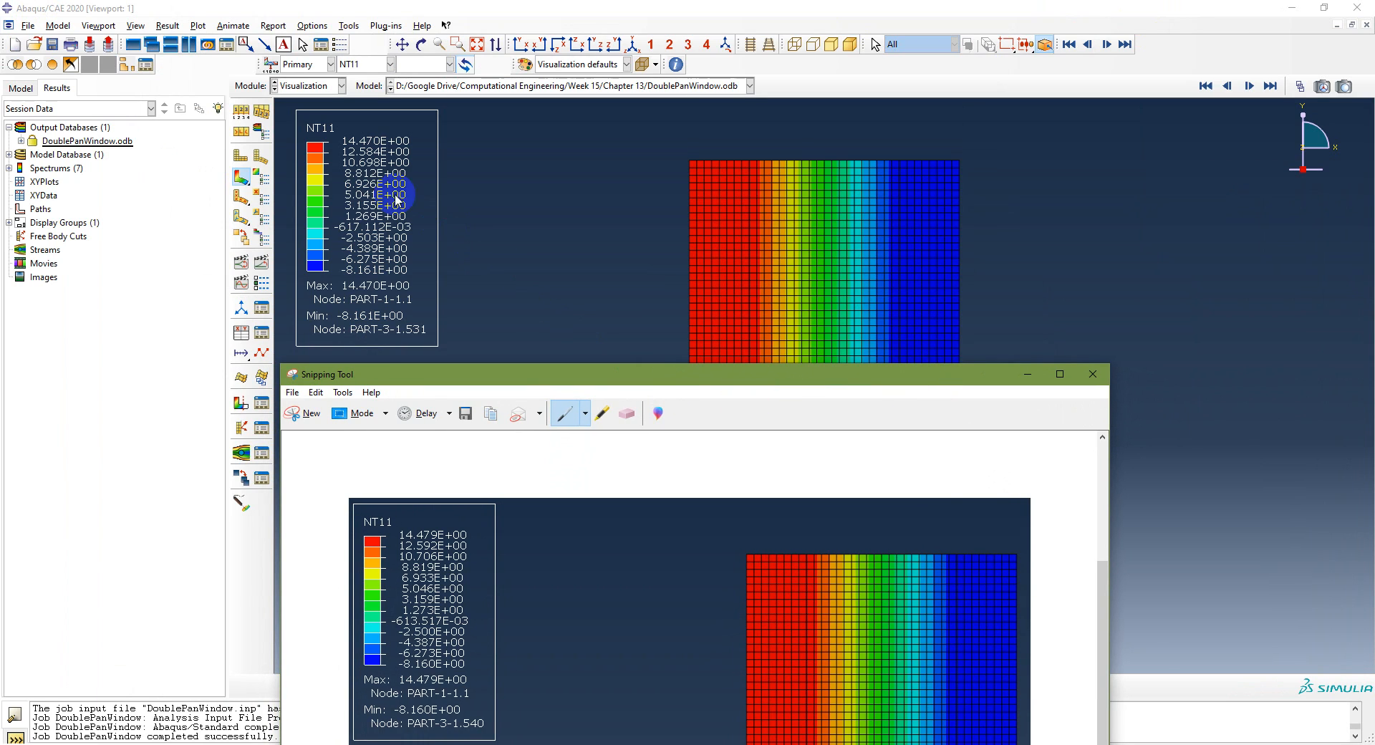